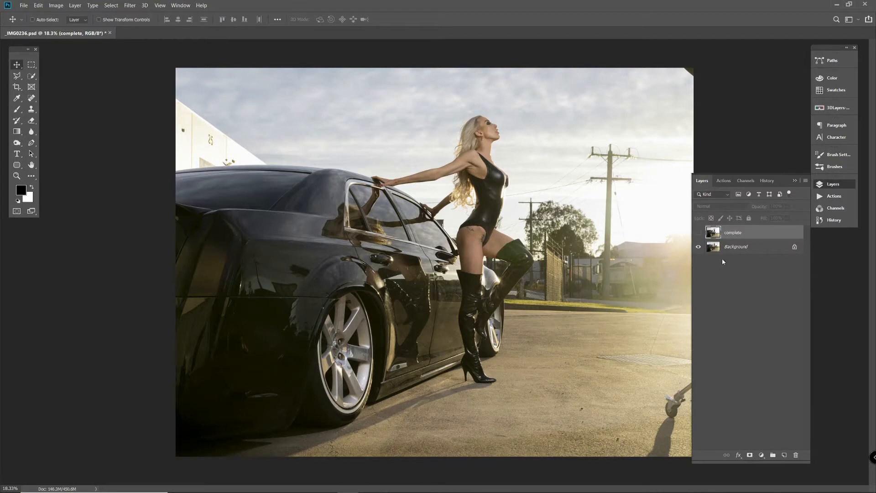
Step: Compare the edited photo with the original by toggling the visibility of the "complete" layer
click(699, 233)
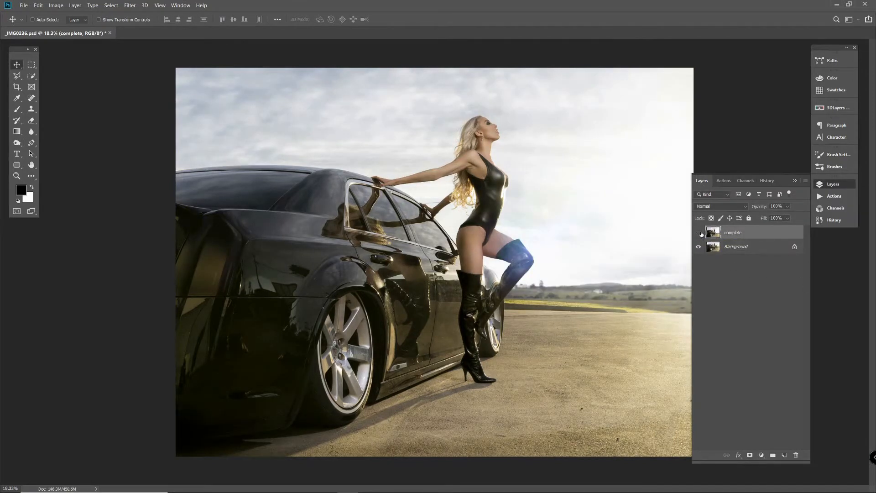
click(699, 234)
click(700, 233)
click(832, 186)
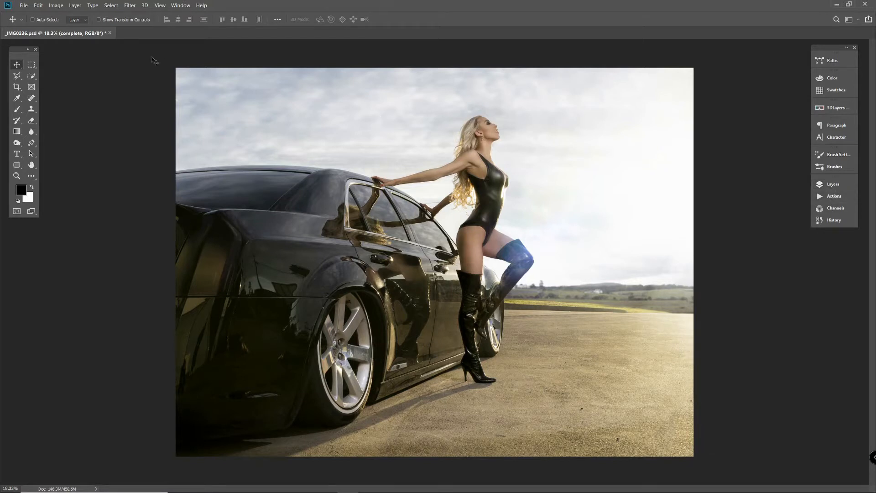
Step: Close _IMG0236.psd without saving and open the raw file _IMG0236.DNG from Bridge in Camera Raw
click(110, 33)
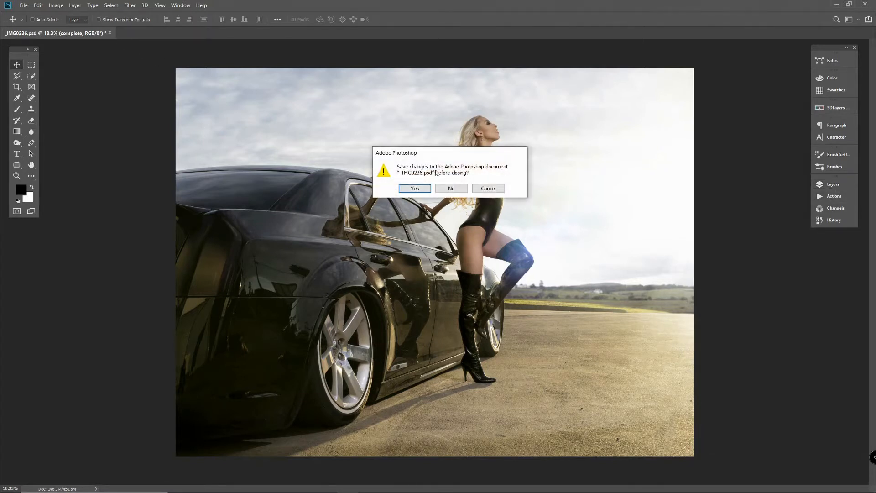
click(455, 189)
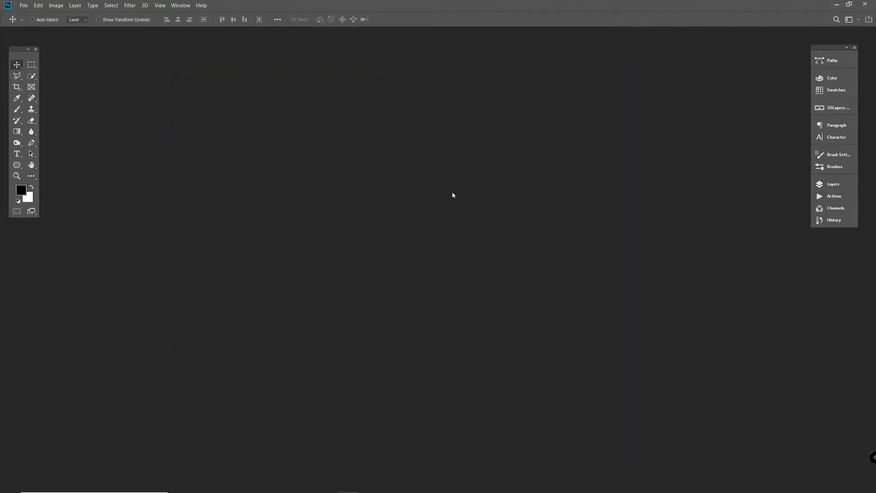
click(23, 5)
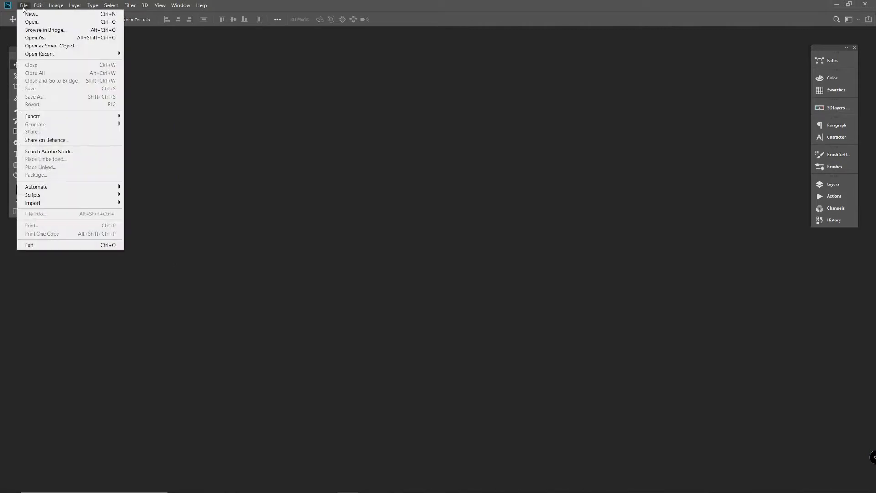
click(41, 30)
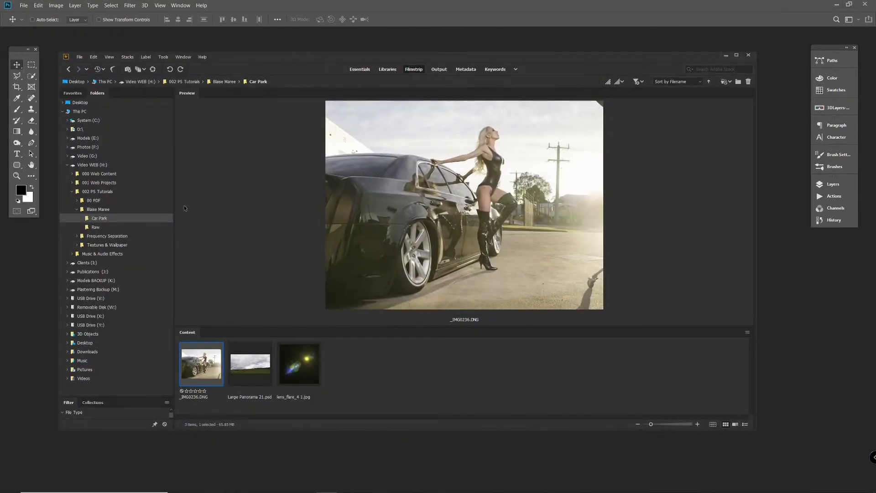
double_click(203, 364)
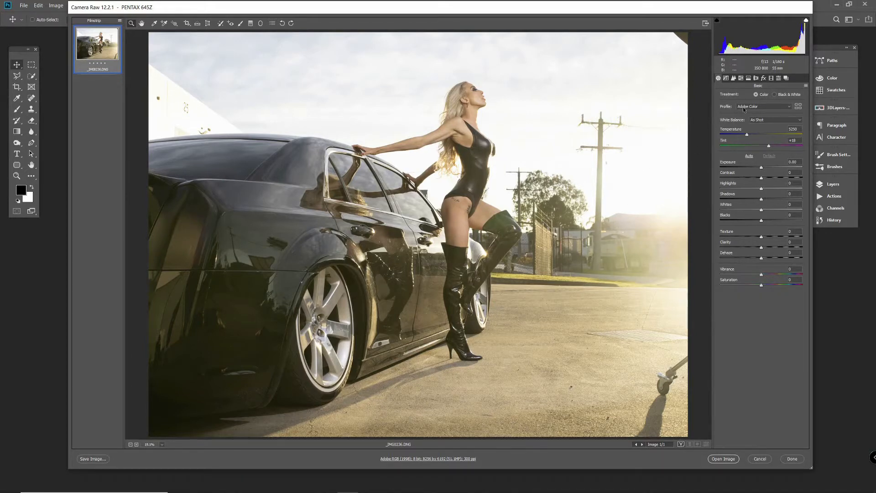
Step: Turn on Remove Chromatic Aberration and Enable Profile Corrections for the raw photo
click(756, 78)
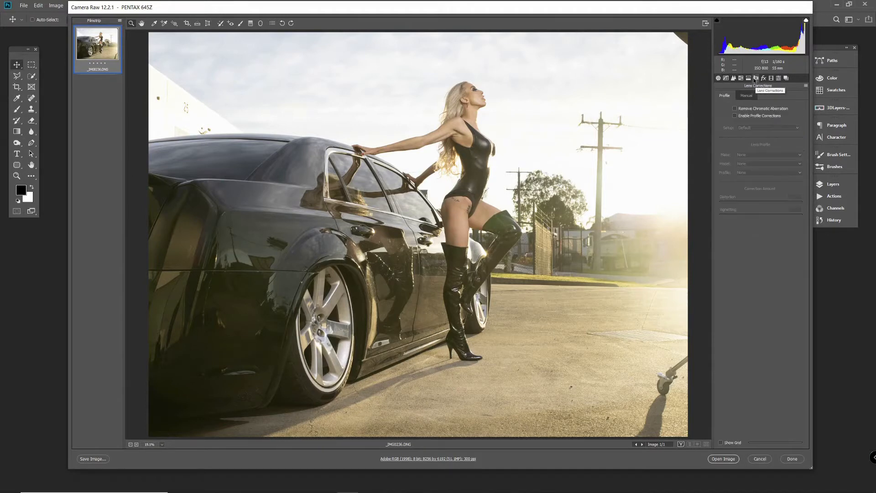
click(736, 109)
click(735, 116)
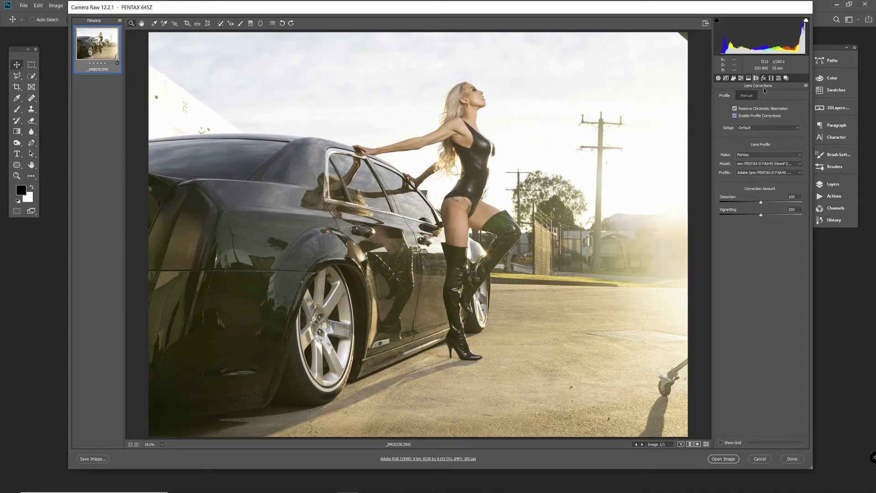
Step: Adjust the sharpening amount in the raw photo's Detail settings and return to the Basic adjustments
click(734, 79)
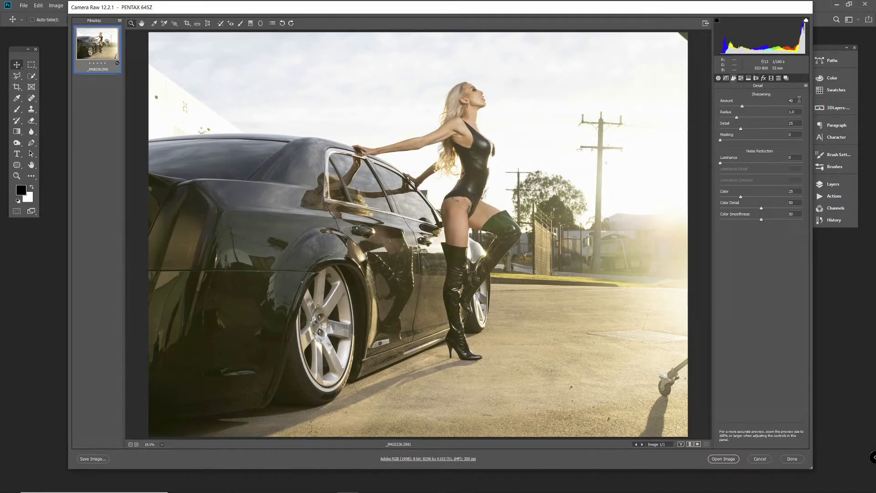
text(6)
click(718, 78)
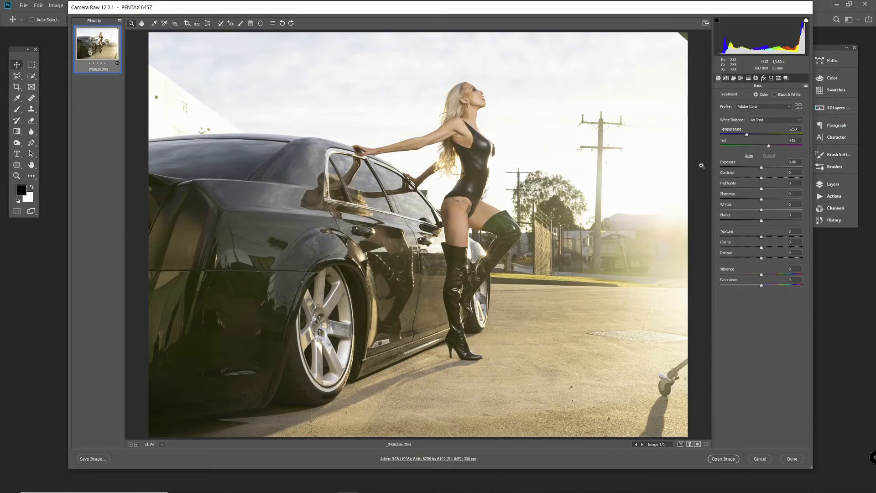
Step: Preview the white balance presets, including Shade, Tungsten, Flash and Custom, and return to As Shot
click(800, 120)
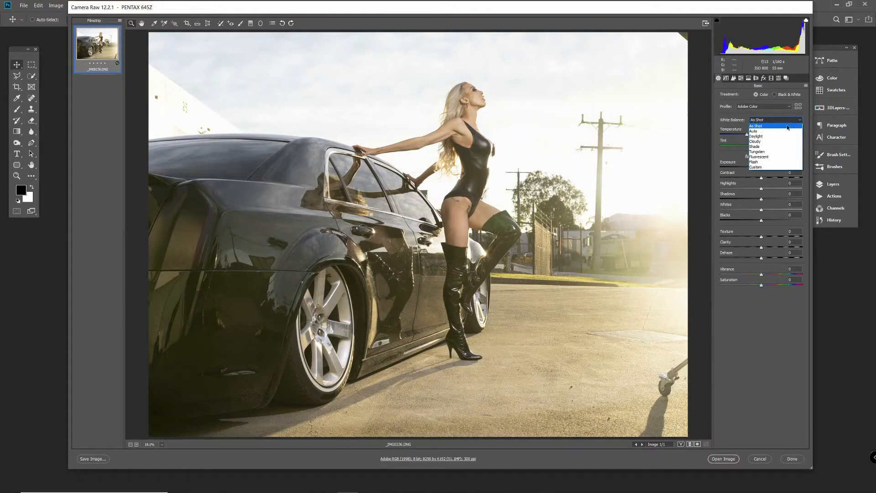
click(787, 126)
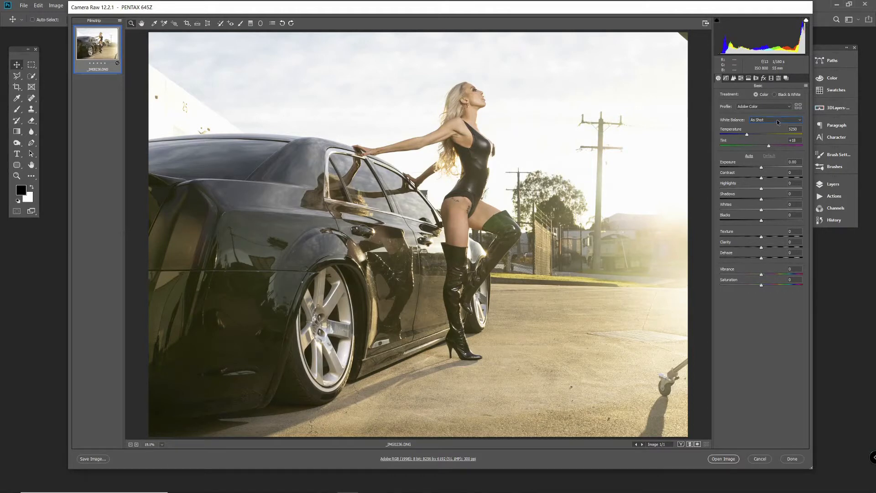
scroll(778, 121, down, 1)
scroll(778, 121, down, 1)
scroll(777, 121, down, 1)
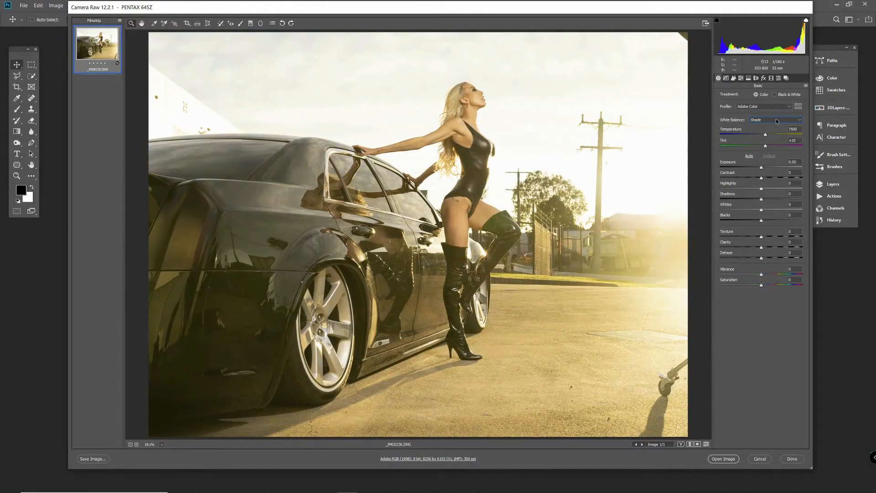
scroll(777, 121, down, 2)
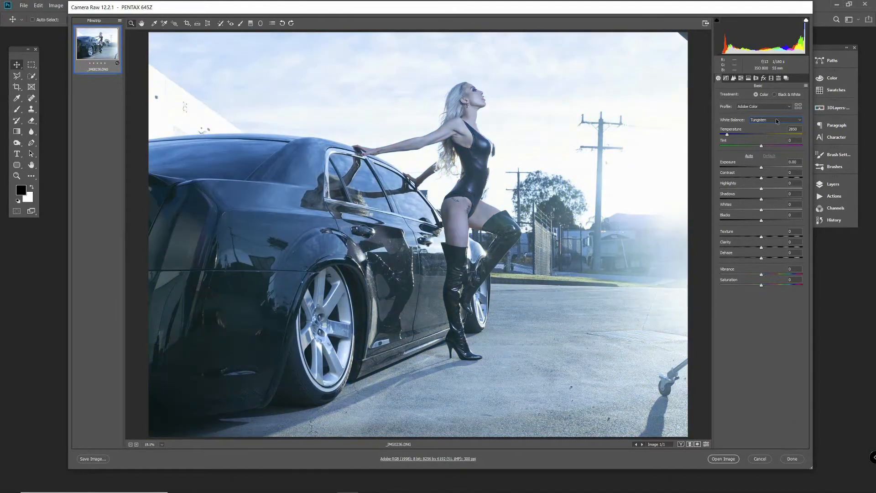
scroll(778, 121, down, 1)
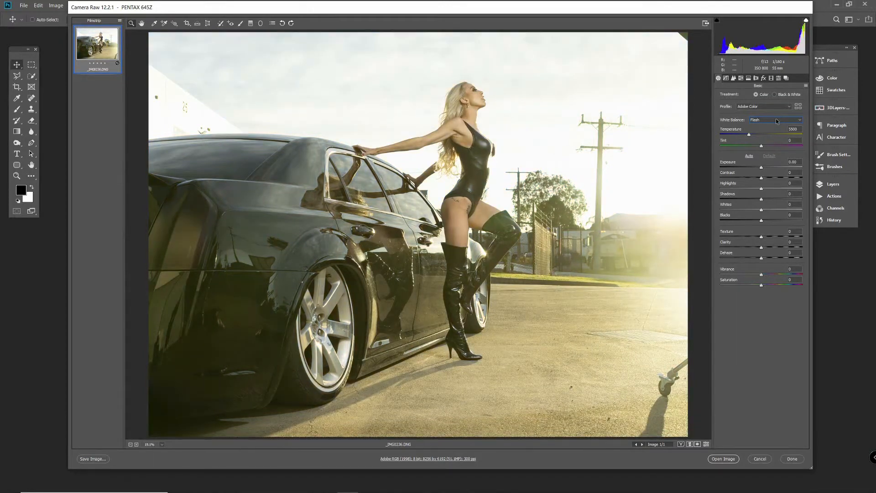
scroll(777, 121, down, 1)
click(800, 121)
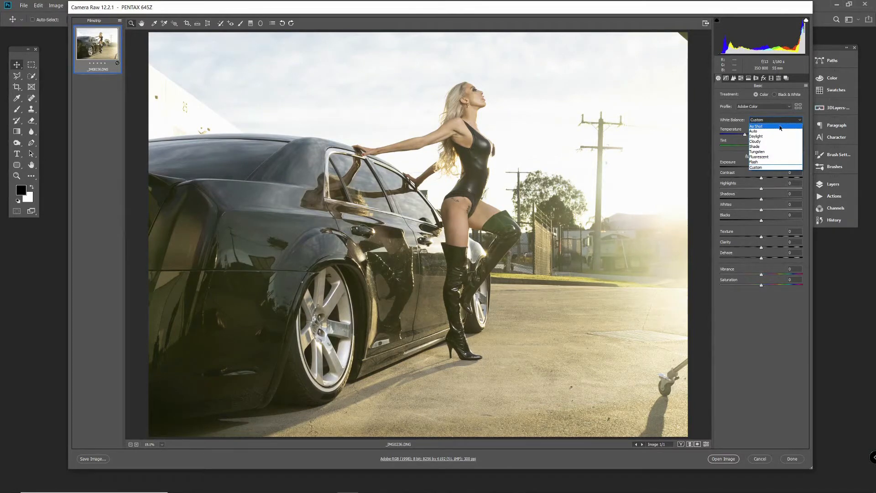
click(781, 127)
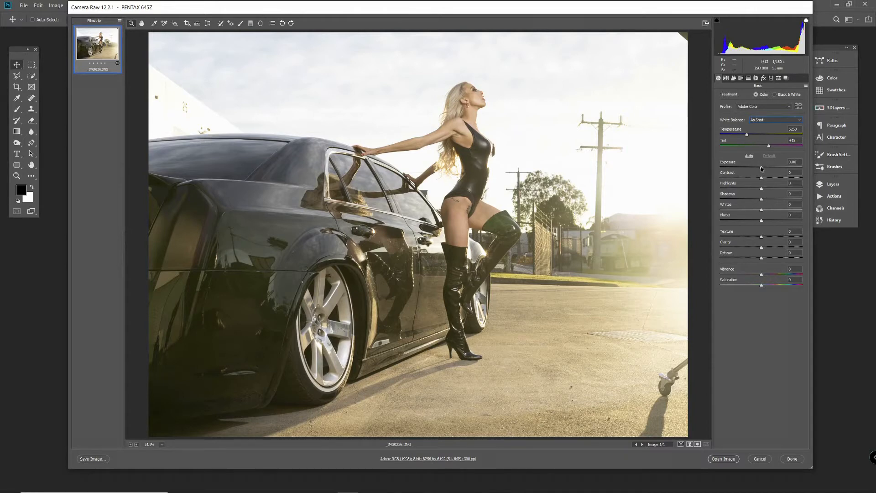
Step: Set the raw photo's Exposure to -0.30 and Contrast to +8
drag(761, 168, 760, 168)
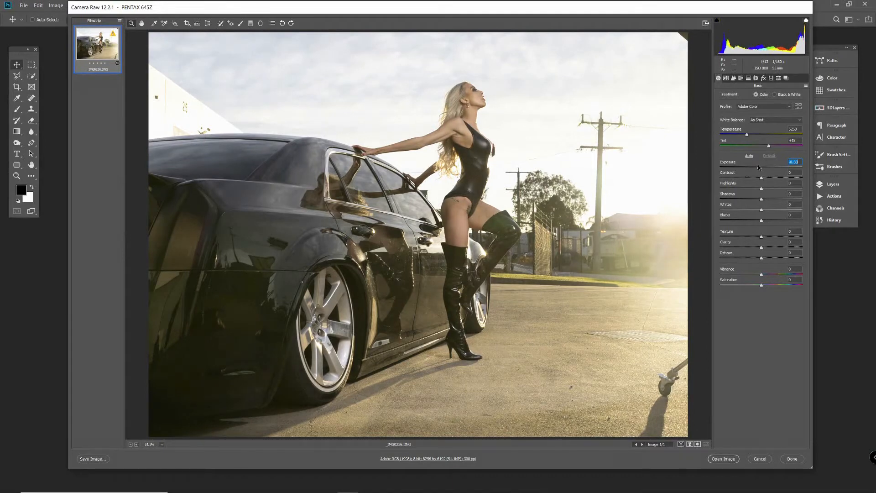
click(763, 178)
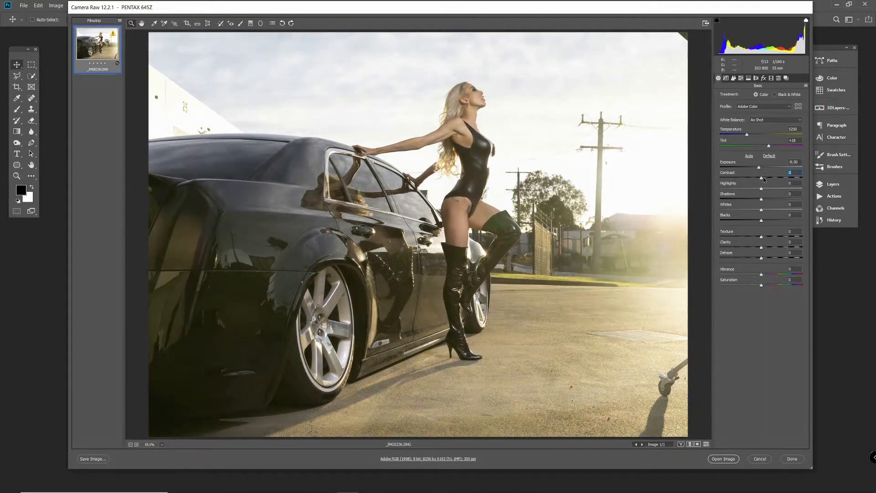
drag(764, 180, 767, 176)
Step: Set the raw photo's Highlights to -55 and Shadows to -19
mouse_move(761, 189)
mouse_down()
mouse_move(739, 187)
mouse_move(747, 187)
mouse_up()
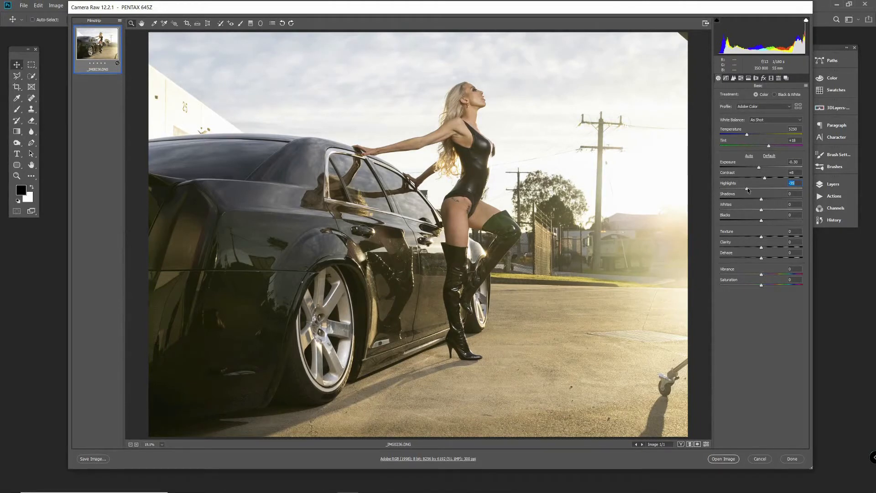
mouse_move(747, 189)
mouse_down()
mouse_move(739, 189)
mouse_move(758, 188)
mouse_move(741, 188)
mouse_up()
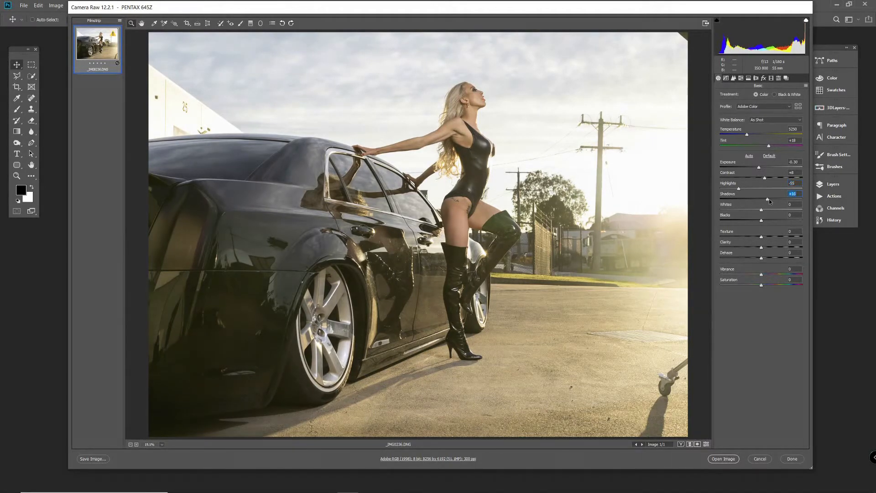
drag(762, 199, 753, 201)
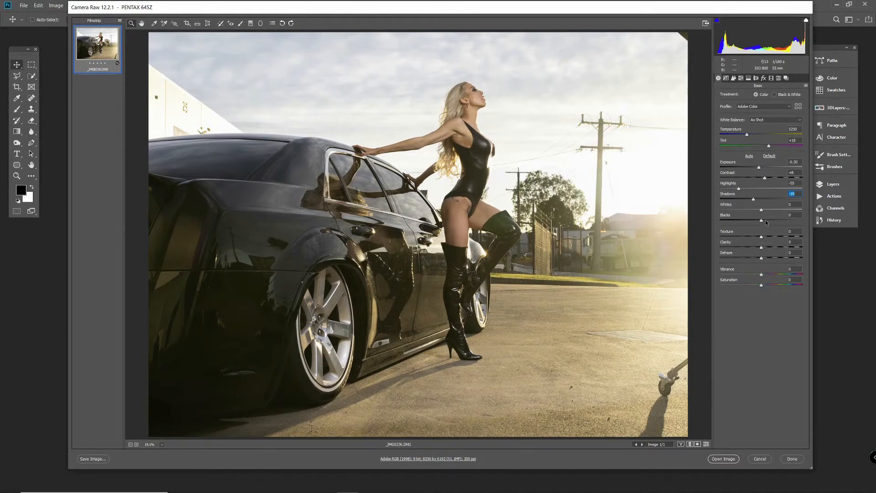
Step: Fine-tune the Whites and Blacks of the raw photo and open the image in Photoshop
mouse_move(761, 210)
mouse_down()
mouse_move(753, 209)
mouse_move(761, 210)
mouse_move(756, 218)
mouse_up()
click(723, 459)
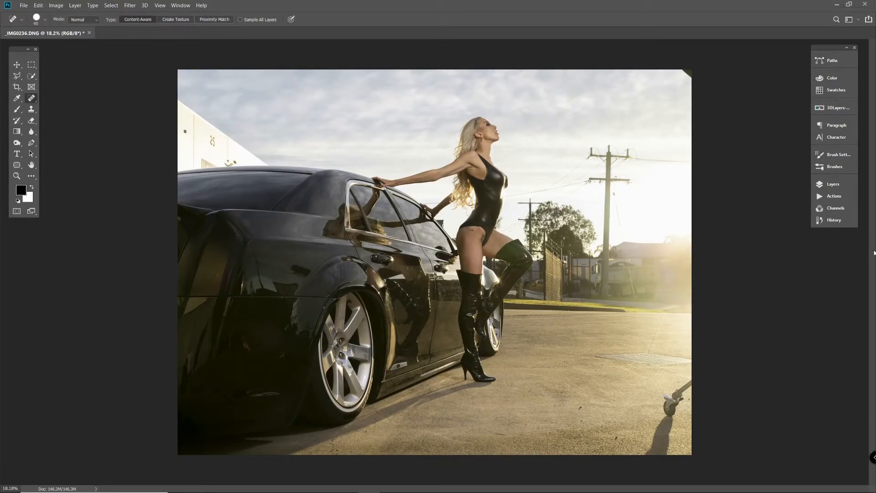
Step: Duplicate the Background layer and rename the copy "base"
click(836, 184)
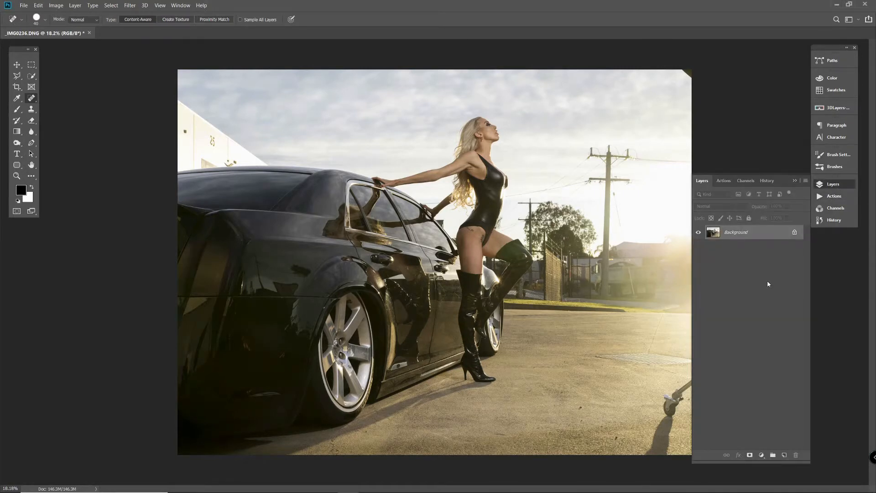
drag(739, 233, 785, 454)
drag(752, 235, 796, 455)
key(ctrl+j)
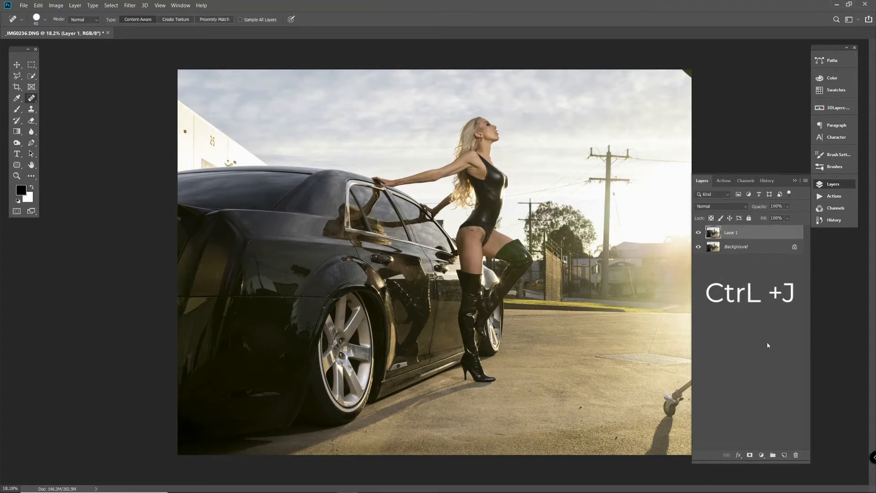
double_click(736, 235)
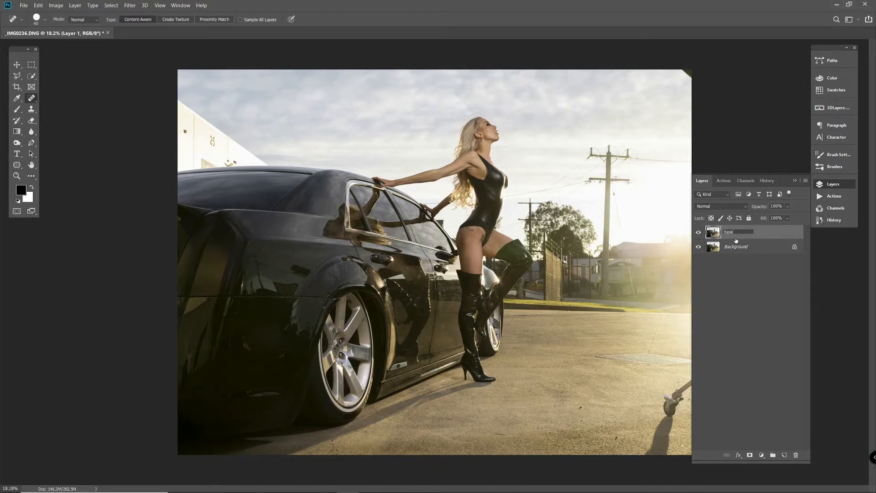
key(Return)
Step: Remove the stand's caster wheel, its shadow and two nearby dark specks from the pavement with an enlarged Spot Healing Brush
scroll(653, 388, up, 5)
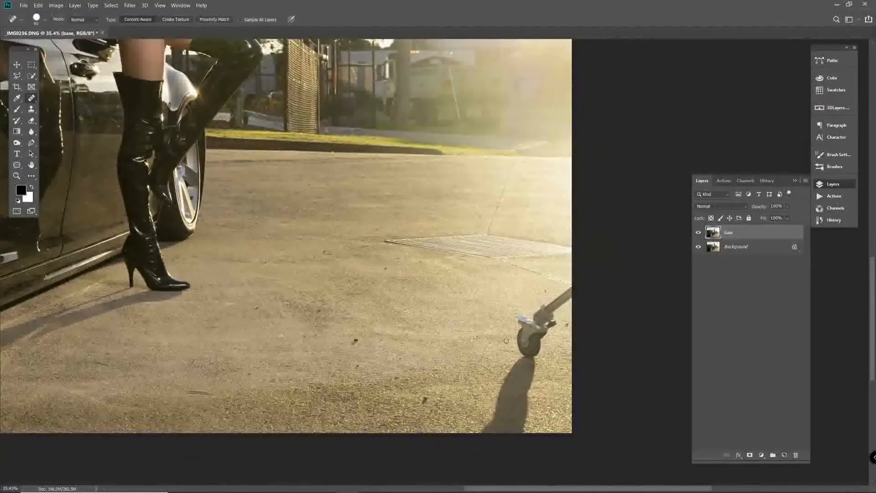
scroll(530, 348, up, 1)
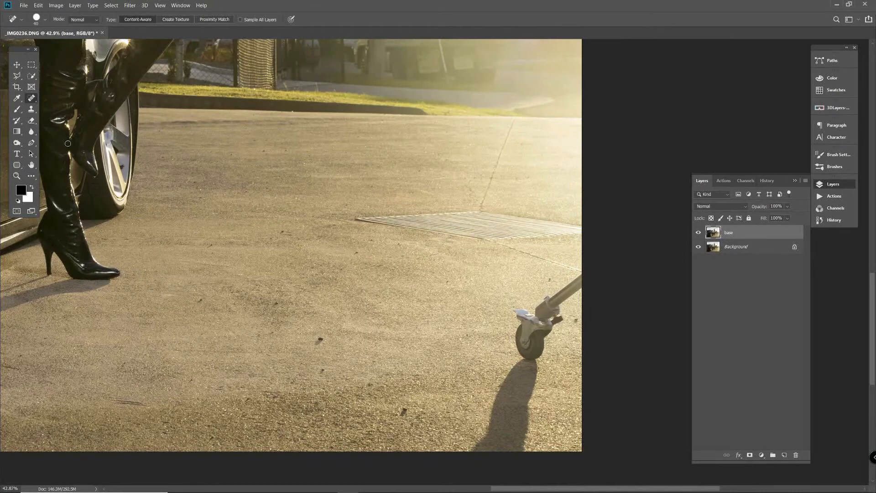
click(34, 101)
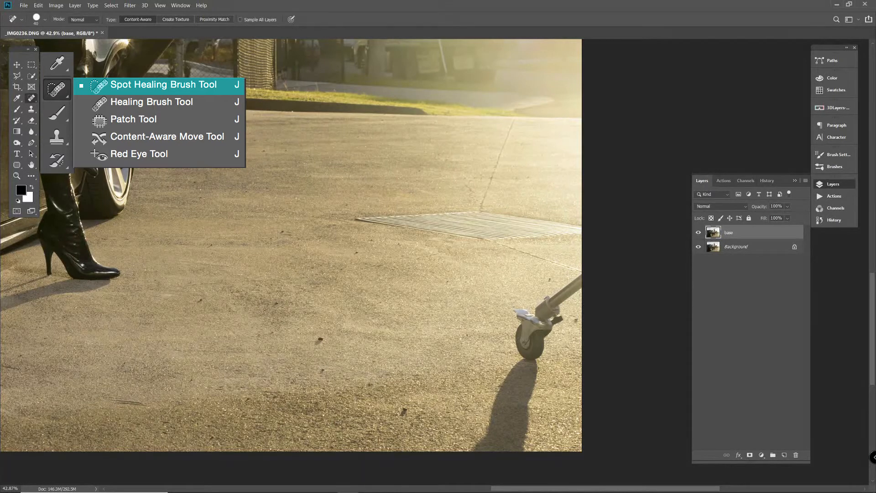
key(bracketright)
key(bracketright)
key(bracketright)
key(bracketright)
key(bracketright)
key(bracketright)
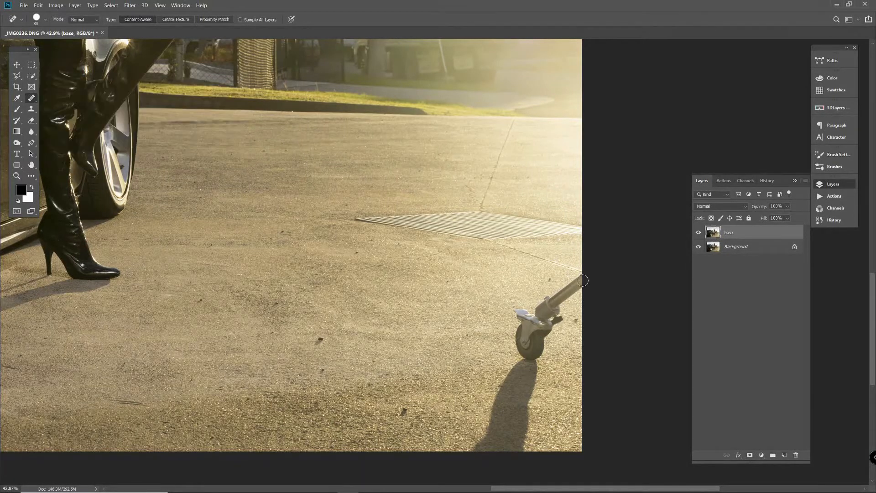
mouse_move(585, 274)
mouse_down()
mouse_move(533, 321)
mouse_move(517, 309)
mouse_move(521, 363)
mouse_move(476, 450)
mouse_move(495, 457)
mouse_move(518, 450)
mouse_move(533, 362)
mouse_move(553, 308)
mouse_move(571, 291)
mouse_move(525, 324)
mouse_move(532, 323)
mouse_move(526, 362)
mouse_move(489, 457)
mouse_move(530, 392)
mouse_move(511, 442)
mouse_up()
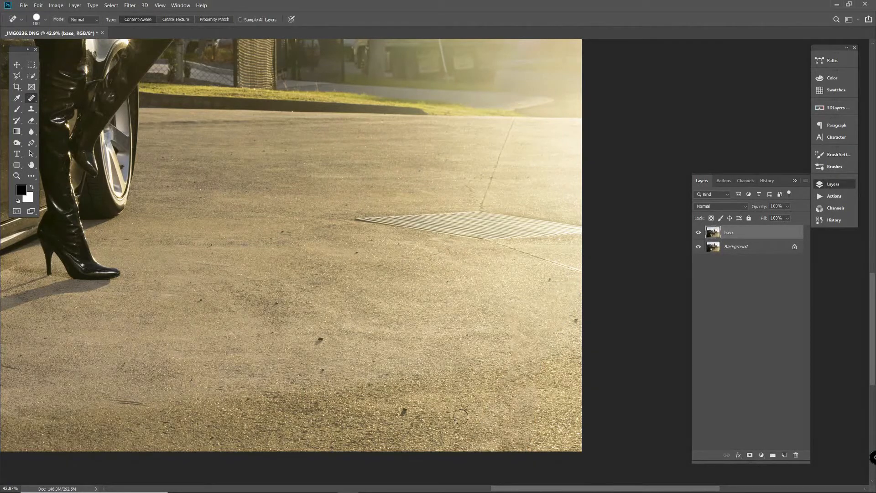
click(574, 320)
click(550, 279)
Step: Heal away the drain grate and the thin line running from it to the photo's edge, using a smaller brush
key(bracketleft)
key(bracketleft)
key(bracketleft)
mouse_move(358, 218)
mouse_down()
mouse_move(493, 242)
mouse_move(577, 233)
mouse_move(484, 213)
mouse_move(378, 213)
mouse_move(553, 231)
mouse_move(451, 218)
mouse_up()
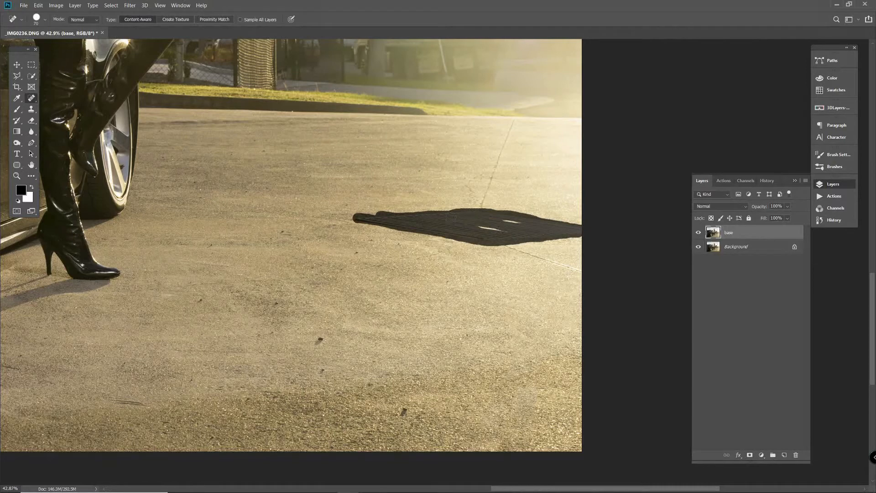
key(bracketleft)
key(bracketleft)
key(bracketleft)
drag(499, 243, 582, 273)
drag(549, 224, 583, 236)
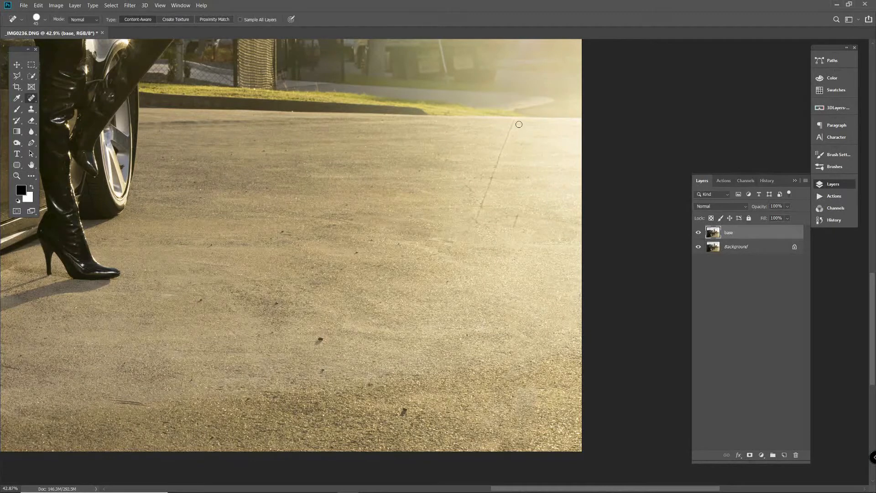
Step: Heal the long crack and the leftover line fragments in the pavement above the former grate
drag(515, 121, 472, 230)
click(475, 222)
click(517, 217)
drag(466, 185, 475, 206)
click(479, 178)
Step: Heal the scattered dark specks and remaining blemishes across the pavement beside the model
click(404, 410)
click(320, 339)
click(323, 372)
click(201, 300)
click(277, 304)
click(286, 262)
click(284, 234)
mouse_move(537, 404)
mouse_down()
mouse_move(515, 391)
mouse_move(533, 407)
mouse_move(511, 377)
mouse_up()
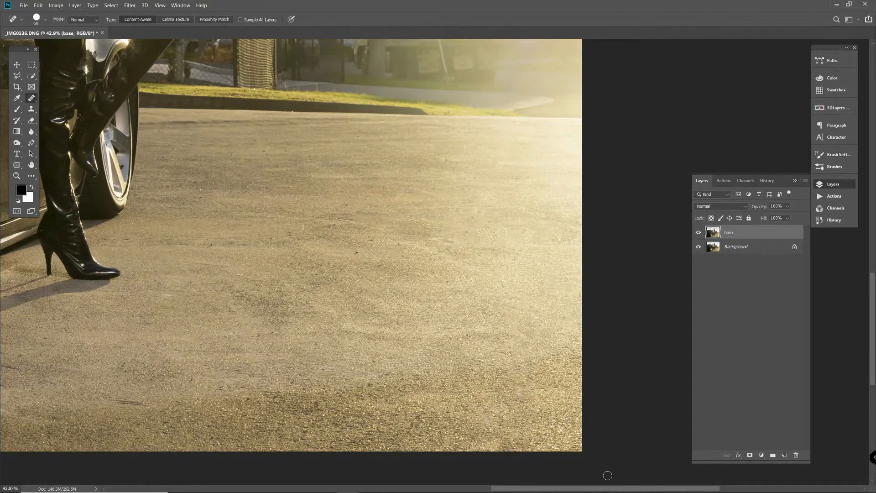
Step: Open the base layer in the Liquify filter
scroll(516, 397, down, 8)
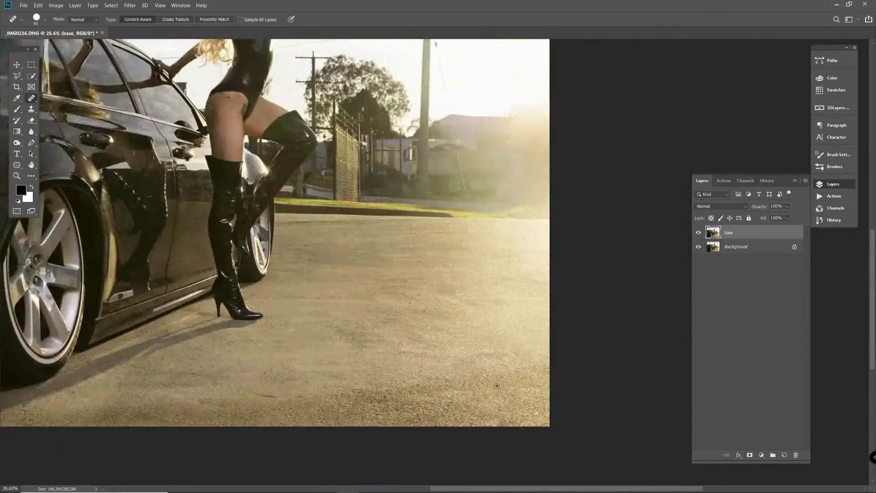
scroll(500, 384, up, 1)
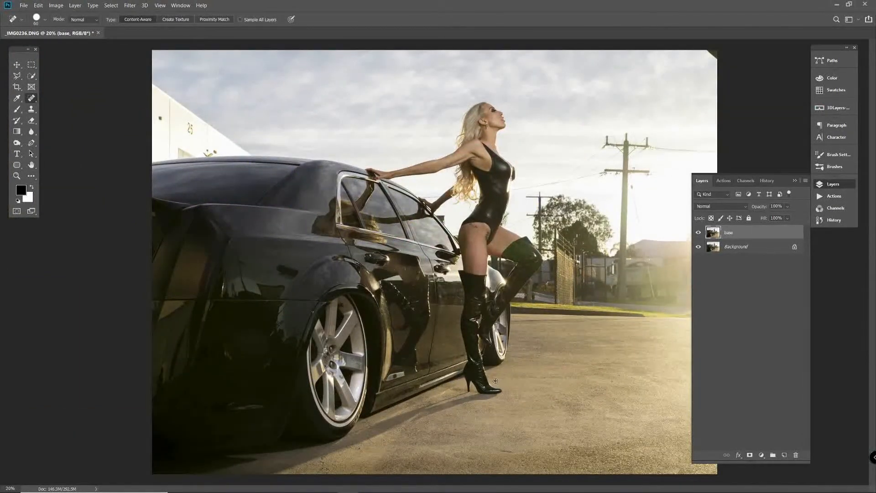
scroll(497, 381, down, 1)
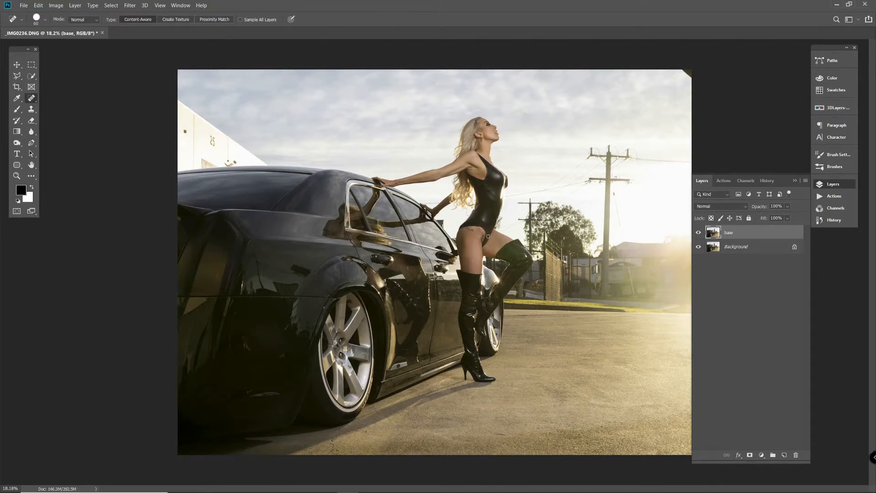
click(130, 5)
click(158, 70)
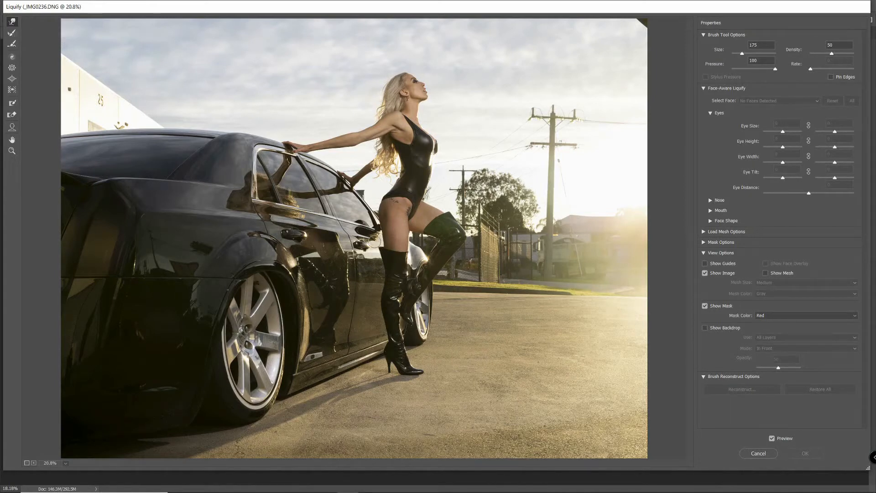
Step: Reduce the warp brush size to 125 and nudge the back contour of the model's hip inward
scroll(387, 217, up, 1)
scroll(386, 217, up, 5)
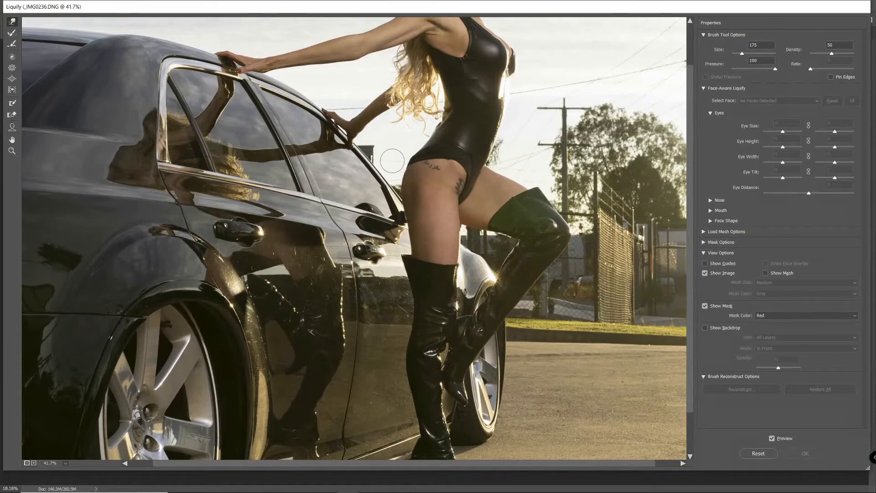
scroll(392, 161, up, 4)
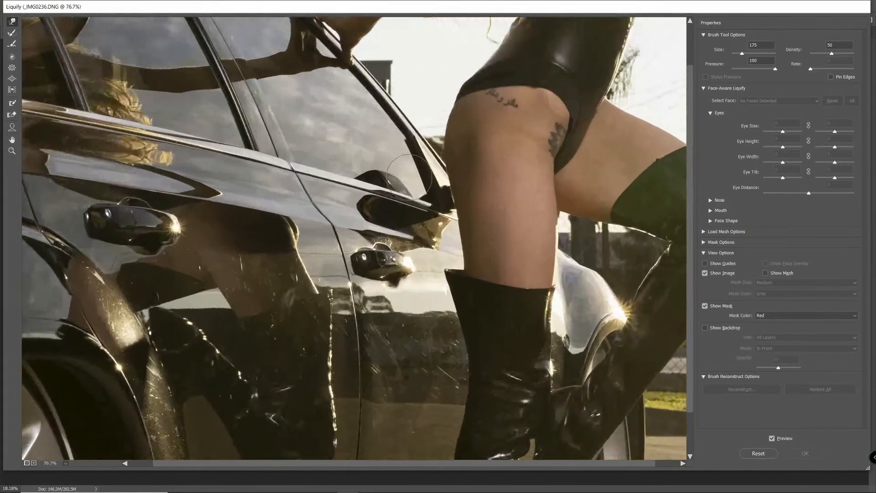
key(bracketleft)
key(bracketleft)
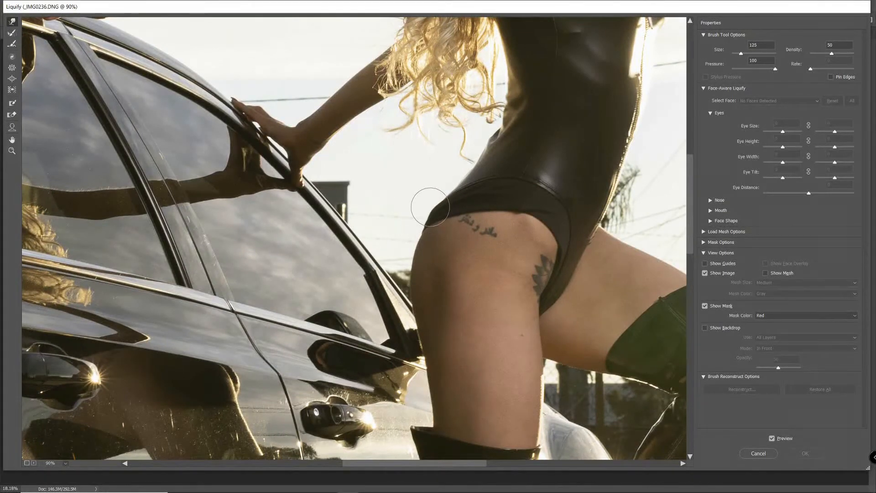
click(429, 205)
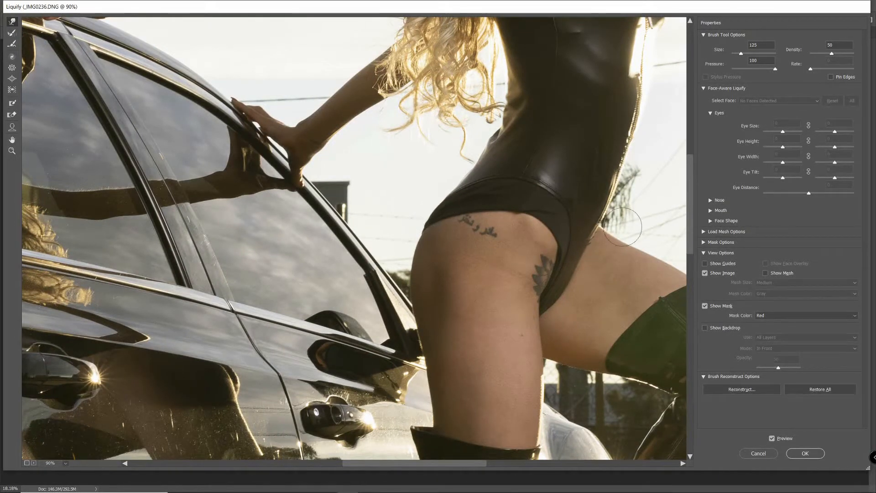
Step: Reduce the warp brush size to 90 and smooth the contour of the model's lower back
mouse_move(577, 210)
mouse_down()
mouse_move(589, 191)
mouse_move(530, 233)
mouse_move(522, 249)
mouse_up()
scroll(522, 249, down, 7)
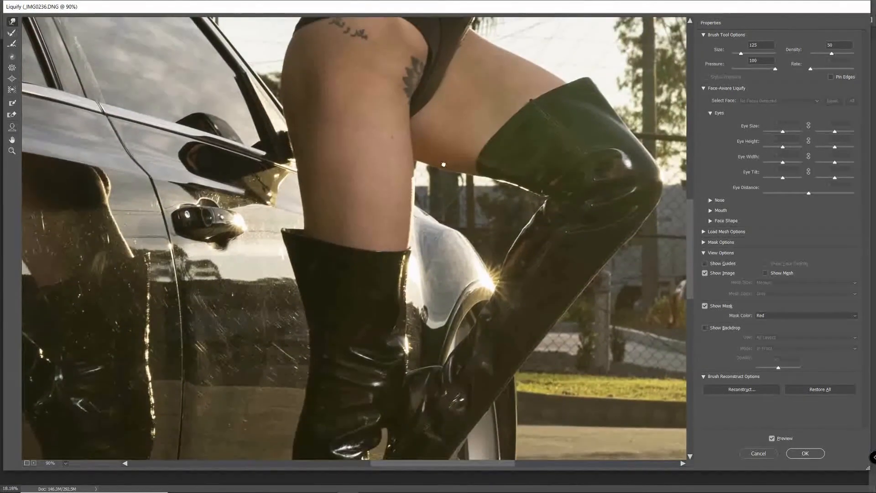
scroll(425, 272, down, 6)
scroll(451, 248, up, 2)
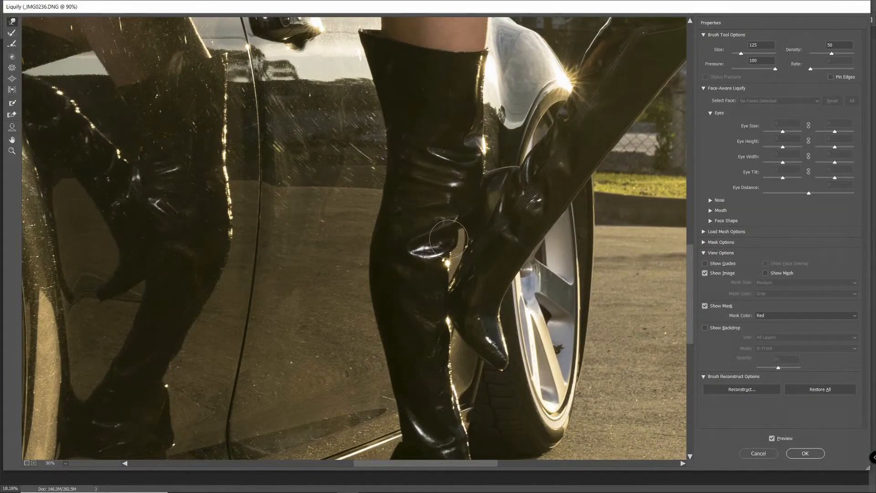
key(bracketleft)
key(bracketleft)
key(bracketleft)
key(bracketleft)
scroll(473, 122, up, 8)
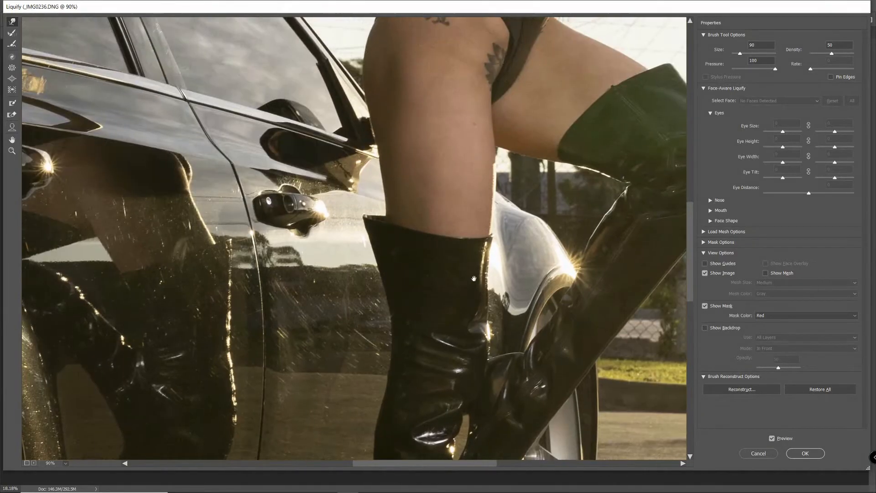
scroll(451, 267, up, 5)
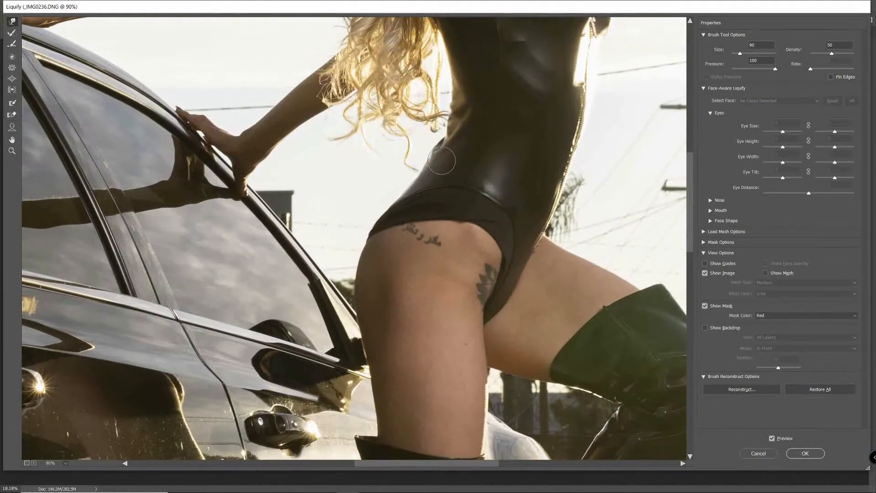
mouse_move(430, 143)
mouse_down()
mouse_move(427, 157)
mouse_move(437, 144)
mouse_up()
Step: Reduce the warp brush size to 60, check the model's torso and arm outlines, and apply the Liquify changes
key(bracketleft)
key(bracketleft)
key(bracketleft)
drag(532, 113, 483, 269)
drag(502, 168, 486, 247)
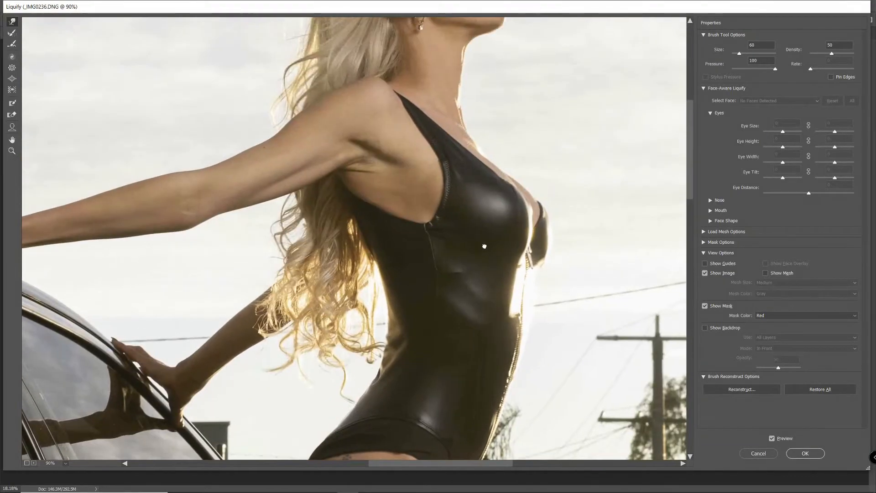
drag(477, 208, 491, 284)
mouse_move(484, 253)
mouse_down()
mouse_move(489, 289)
mouse_move(528, 133)
mouse_move(488, 166)
mouse_up()
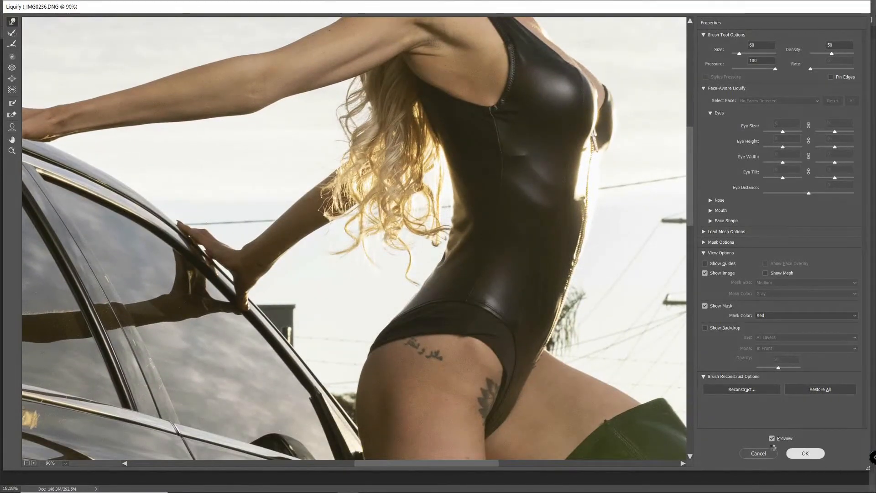
click(805, 453)
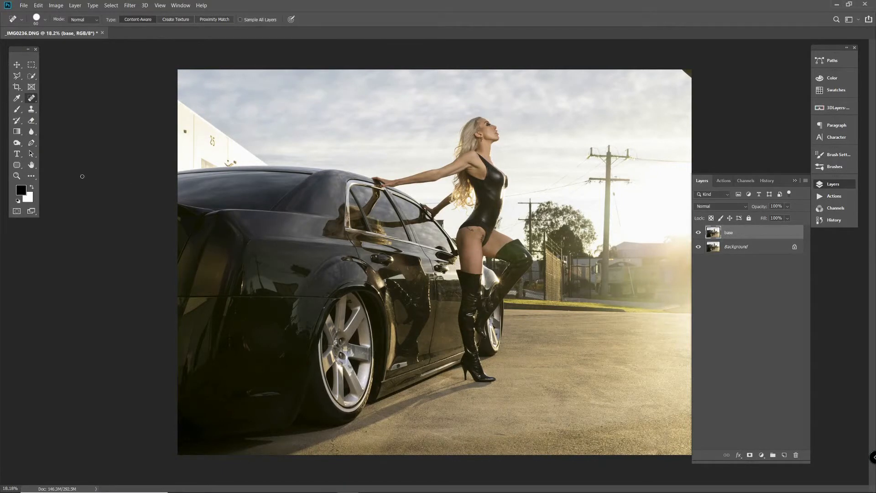
Step: Trace the car's roofline with the Pen tool, from the photo's edge to just past the white building, curving the path to fit
click(34, 144)
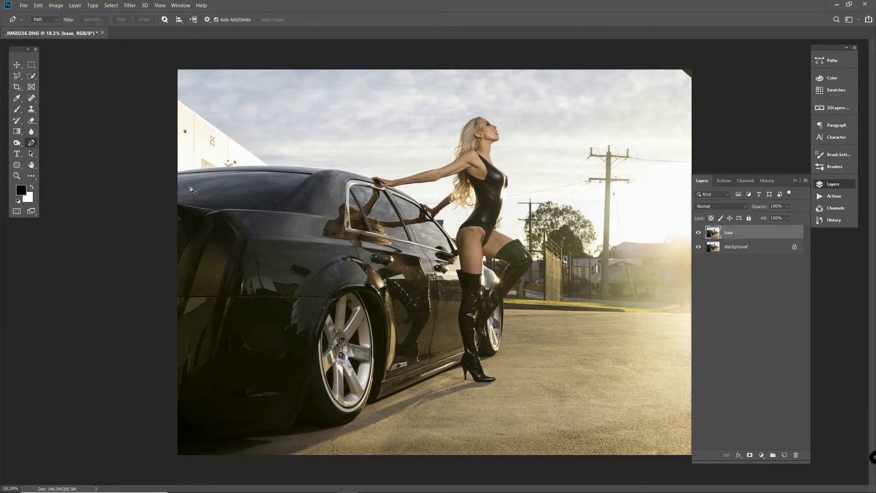
scroll(159, 174, up, 12)
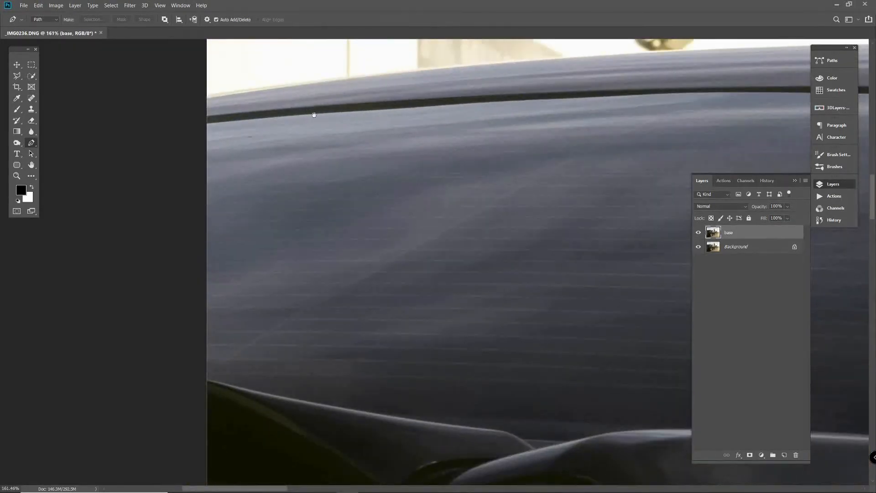
drag(314, 115, 209, 225)
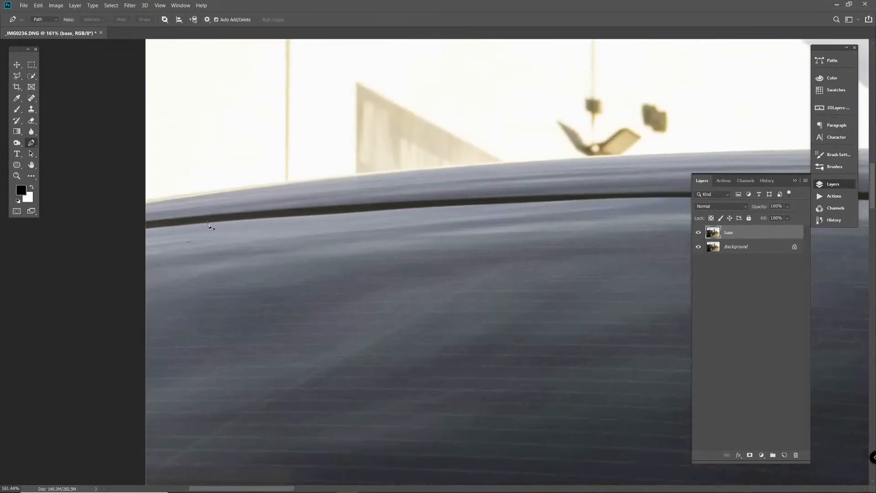
click(144, 201)
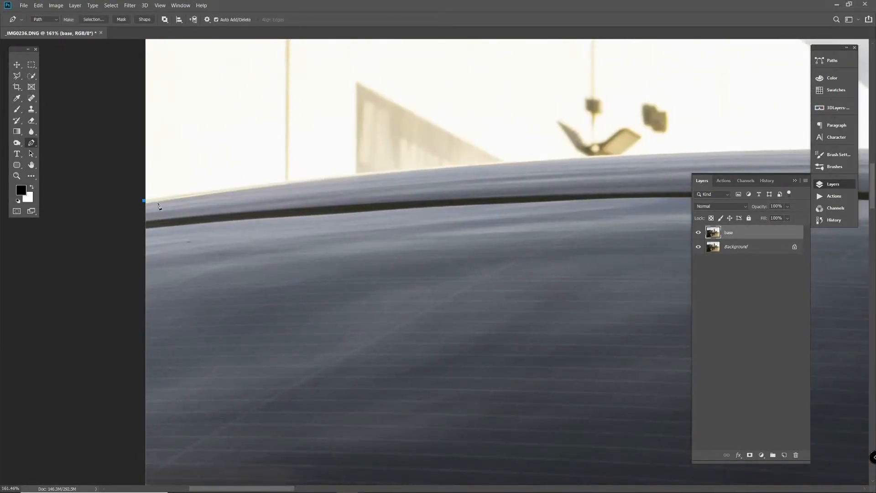
click(682, 154)
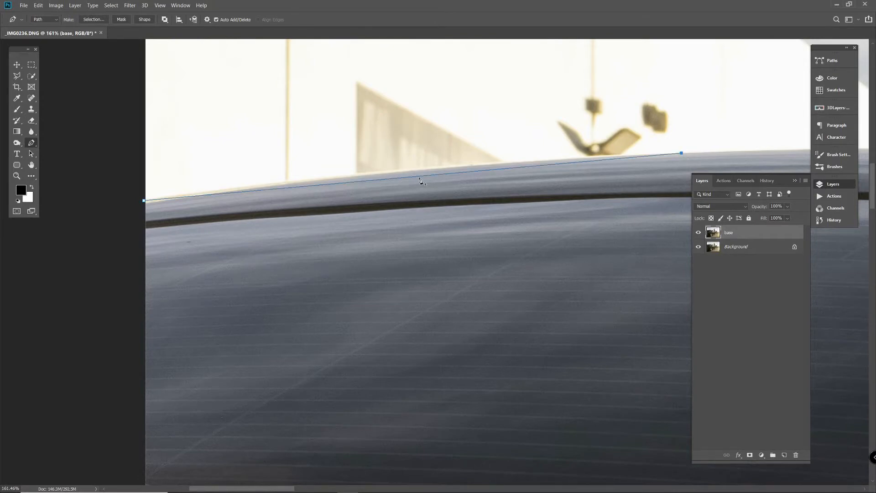
drag(420, 178, 418, 170)
drag(508, 205, 281, 247)
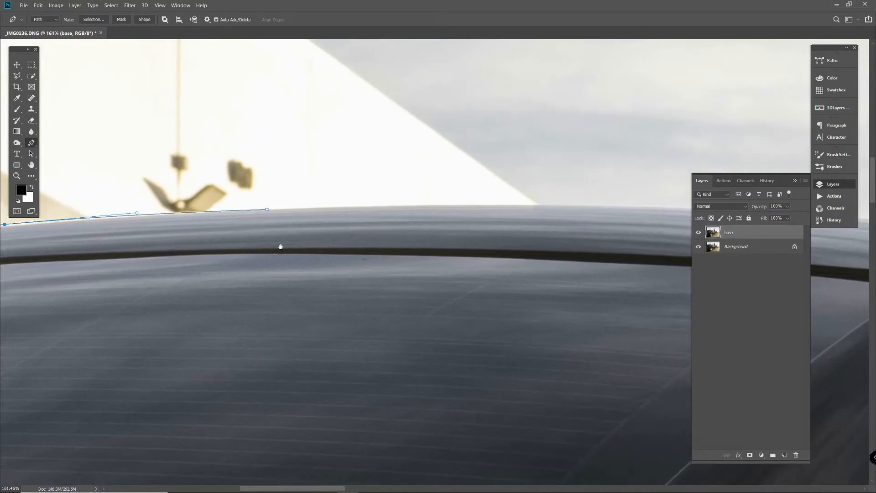
click(572, 206)
click(423, 206)
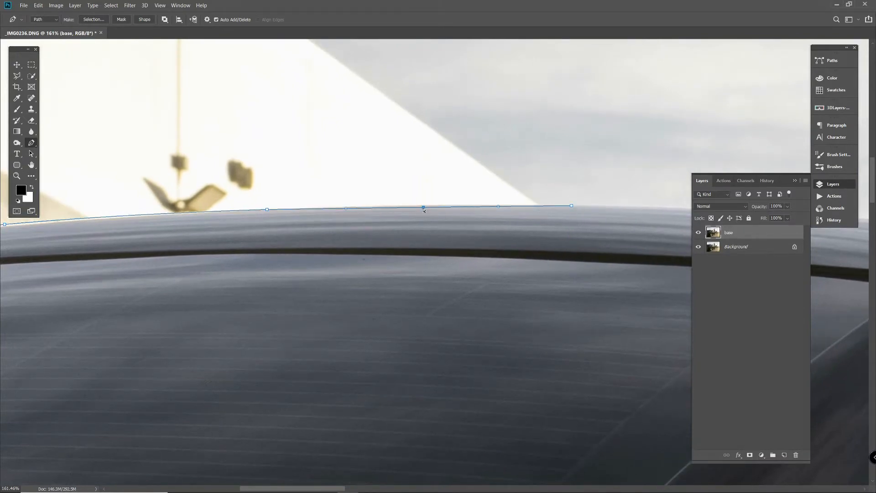
drag(589, 224, 531, 313)
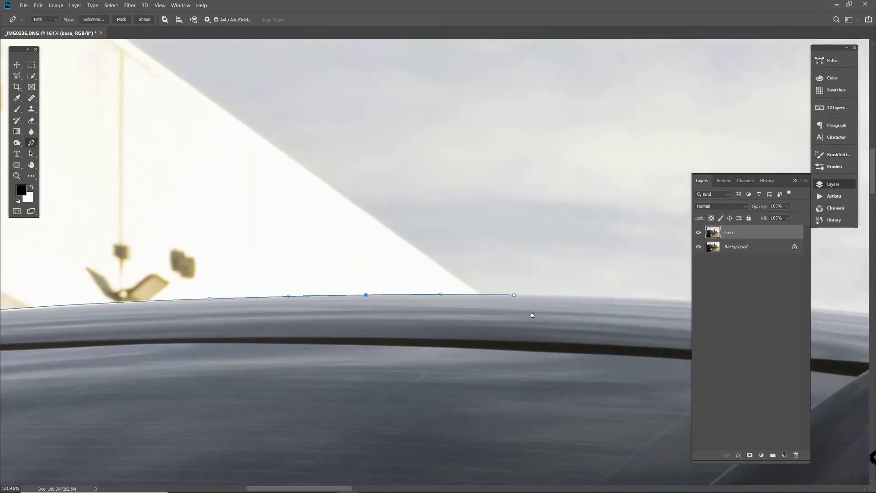
Step: Extend the path through the sky and outside the photo's corner so that it encloses the white building
click(473, 101)
drag(473, 101, 505, 330)
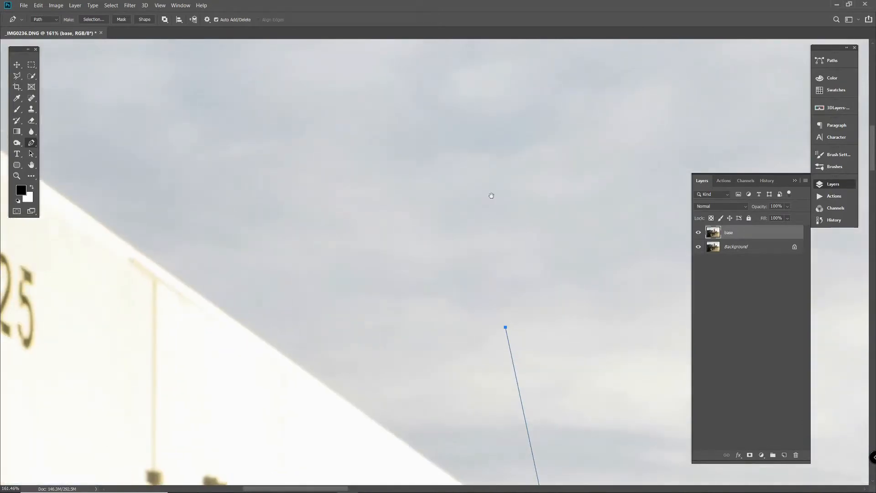
drag(492, 195, 517, 316)
scroll(527, 254, down, 7)
scroll(526, 264, down, 3)
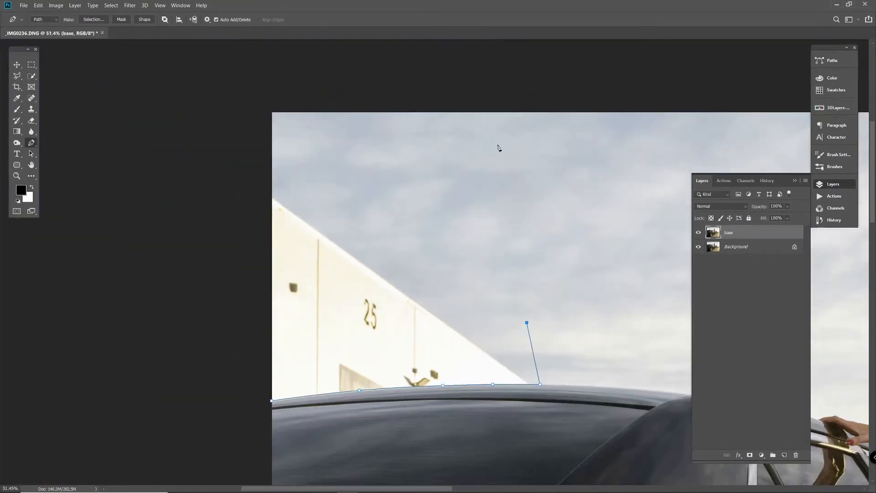
click(355, 93)
click(259, 91)
click(235, 287)
click(242, 373)
Step: Convert the building path into a new anti-aliased selection with a 1 pixel feather radius
right_click(454, 387)
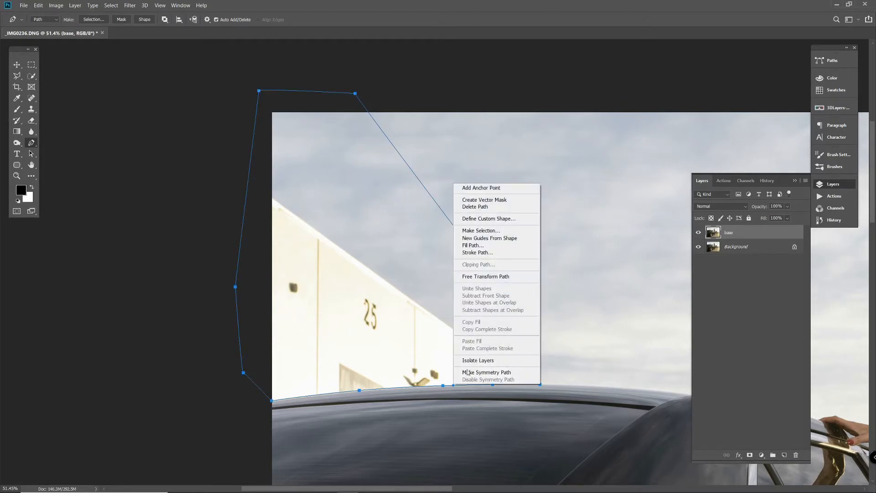
click(484, 231)
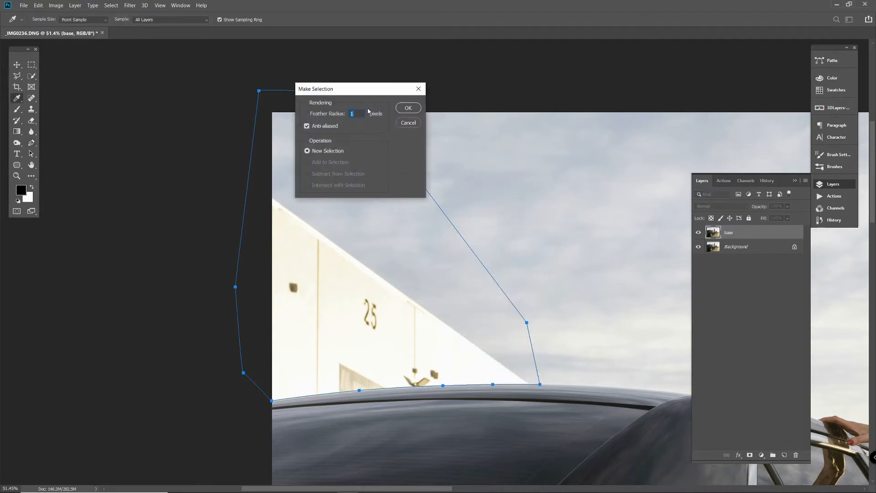
click(409, 108)
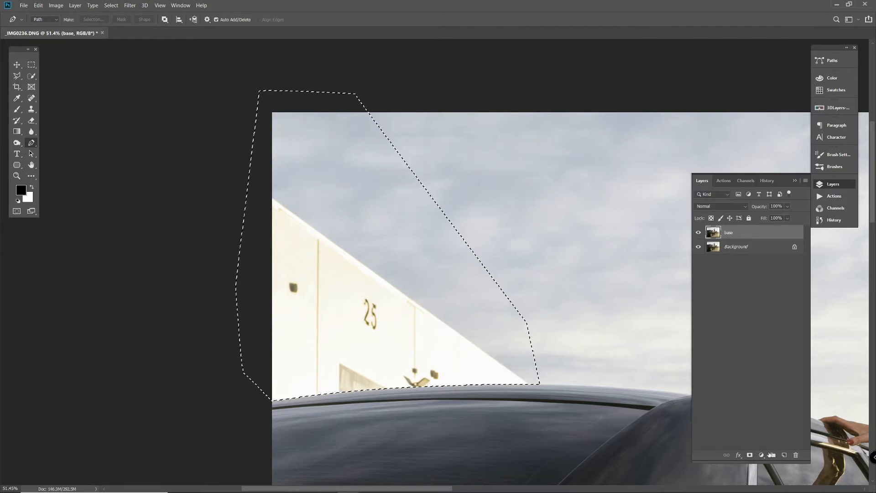
Step: Hide the selected building and sky with a layer mask on the base layer, and check the cutout without the Background
click(751, 456)
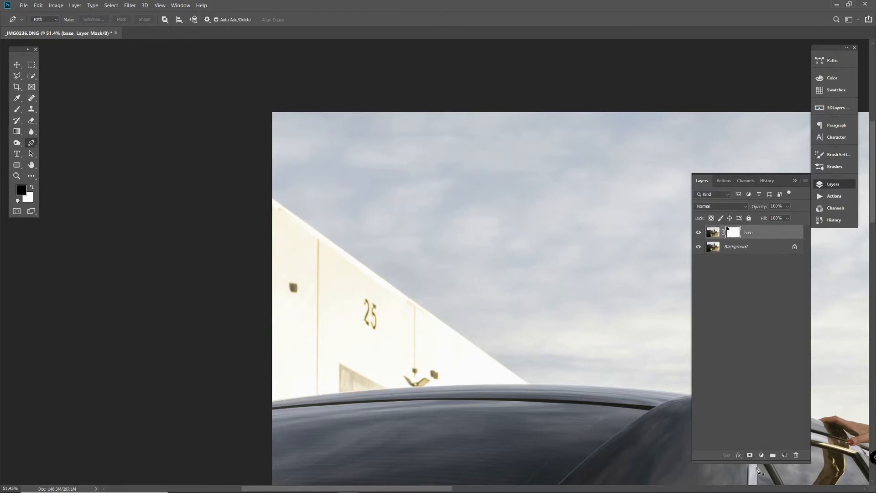
click(699, 247)
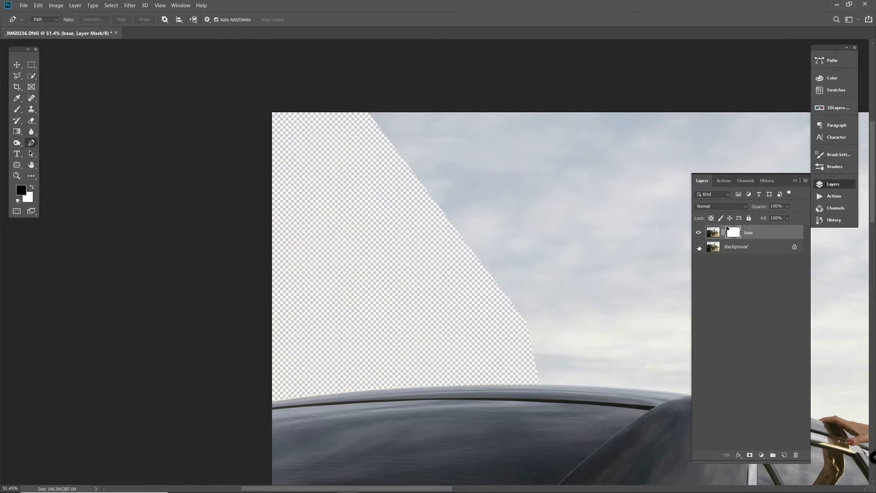
click(699, 247)
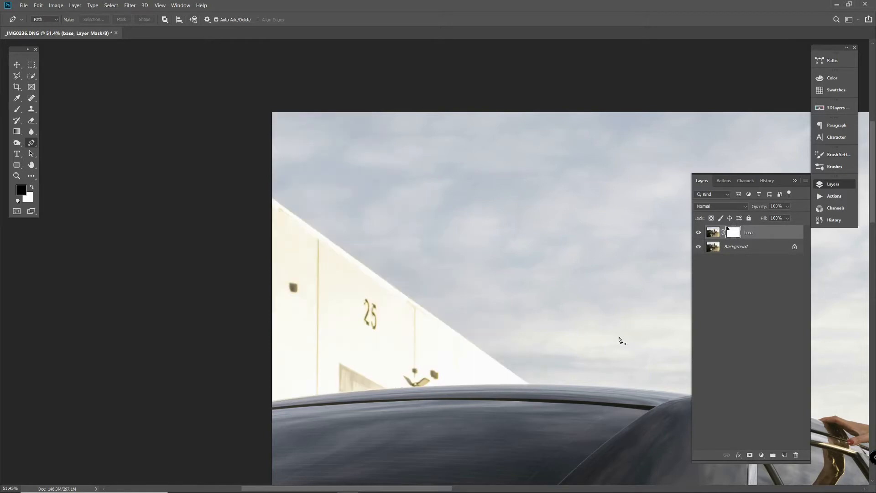
Step: Hide the Background layer so that only the masked base layer shows
scroll(635, 355, up, 4)
drag(626, 378, 100, 149)
drag(646, 323, 431, 229)
scroll(612, 333, up, 2)
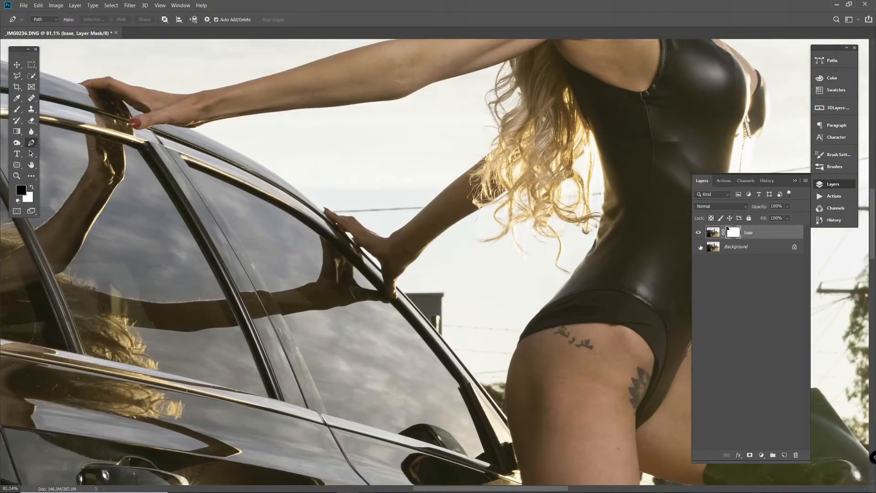
click(700, 247)
scroll(625, 314, down, 5)
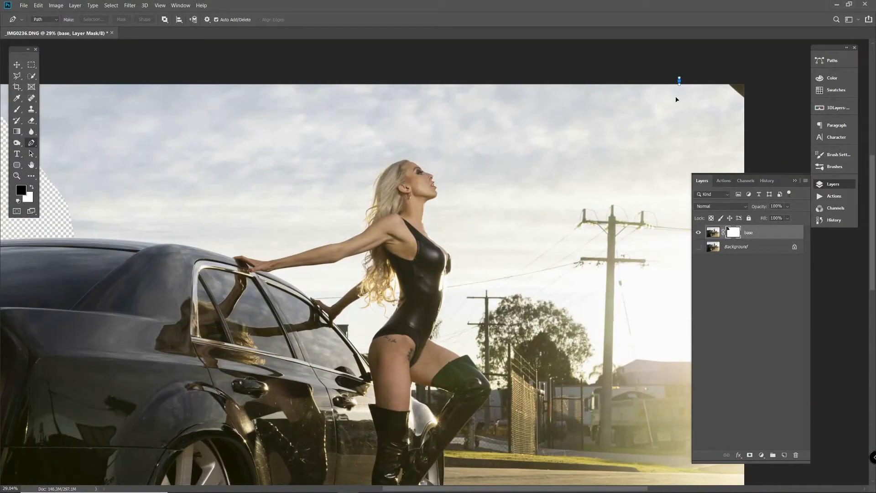
Step: Start a pen path above the photo, run it down through the sky and fit it to the edge of the model's chest
click(634, 155)
click(571, 169)
click(538, 213)
drag(503, 255, 498, 259)
scroll(460, 299, up, 12)
click(442, 187)
scroll(453, 238, up, 4)
click(415, 195)
drag(426, 181, 429, 180)
Step: Continue the pen path down the front of the model's torso, curving it along the bodysuit to the top of the raised thigh
click(384, 341)
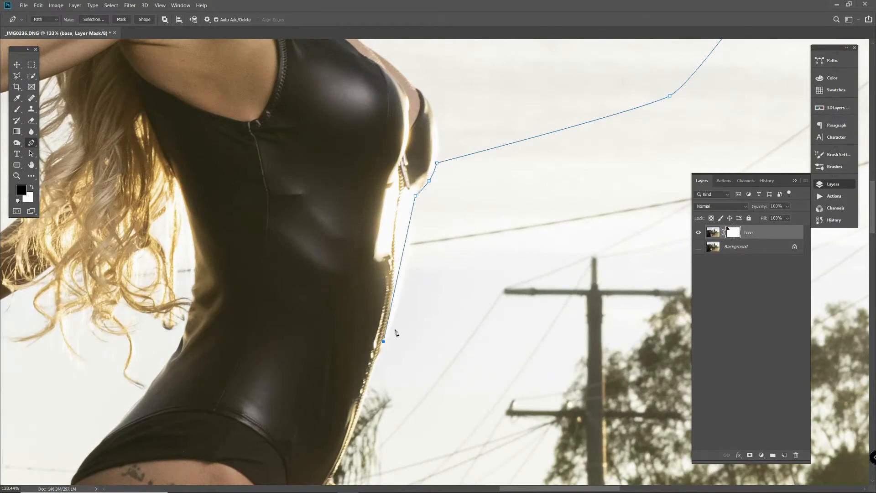
drag(399, 272, 403, 276)
drag(443, 364, 476, 204)
click(362, 319)
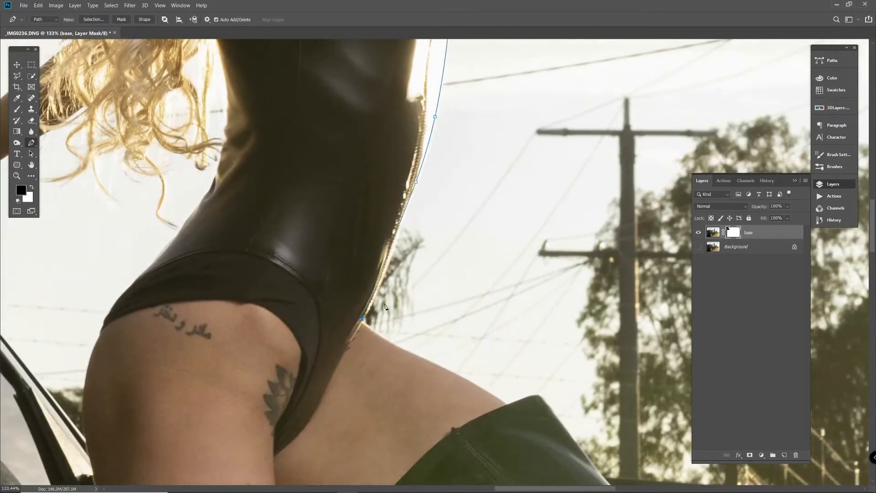
drag(383, 271, 387, 274)
Step: Trace the top edge of the raised thigh and curve the path over the upper rim of the boot
drag(428, 342, 385, 227)
click(503, 290)
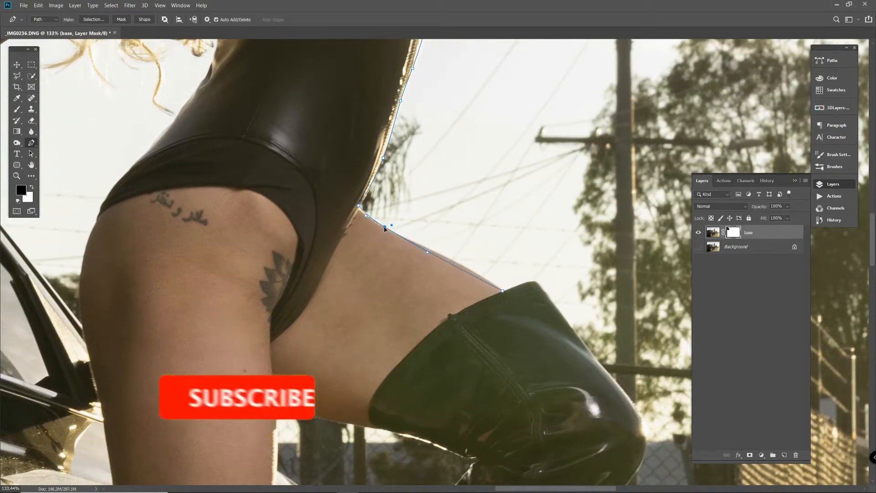
click(462, 270)
drag(463, 270, 466, 267)
drag(519, 339, 434, 293)
click(438, 238)
click(459, 246)
click(450, 242)
drag(450, 242, 451, 237)
Step: Run the path down the front of the boot and curve it around the bent knee
click(511, 312)
drag(510, 312, 427, 219)
click(464, 265)
click(456, 254)
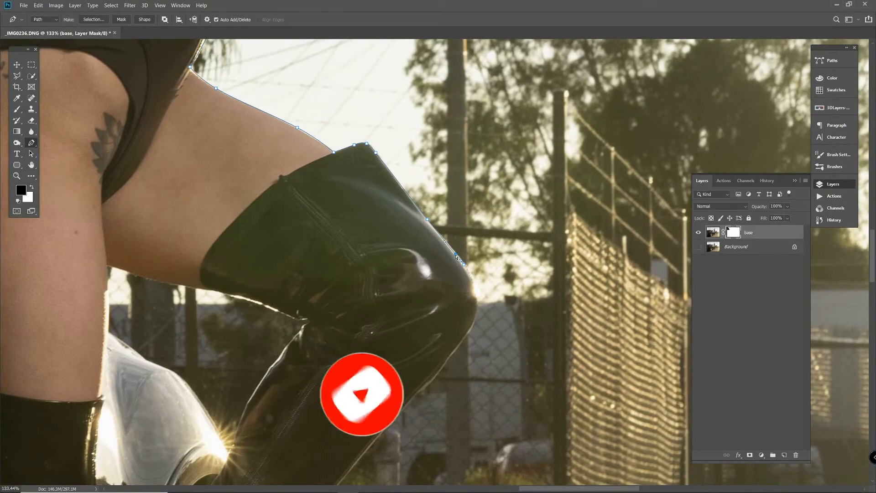
click(469, 330)
click(467, 299)
drag(467, 299, 478, 299)
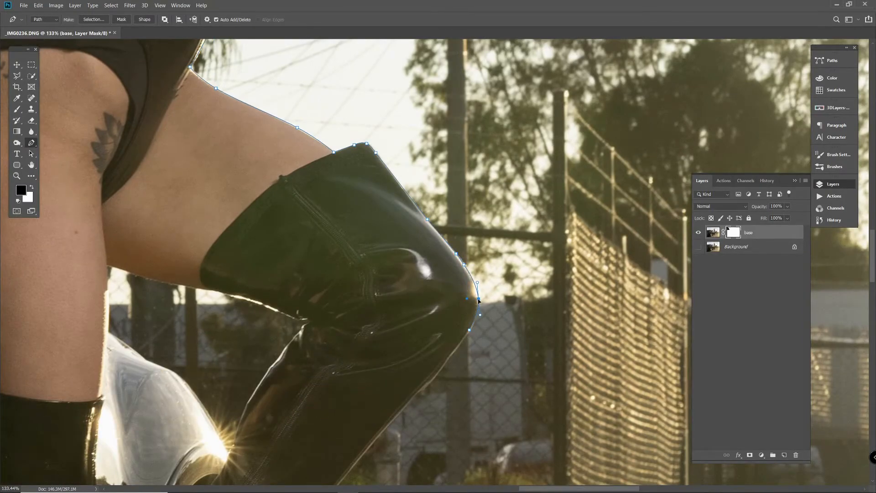
Step: Fit the path to the boot's edge below the knee, down along the shin
drag(468, 416, 509, 261)
drag(475, 220, 476, 224)
drag(455, 367, 494, 254)
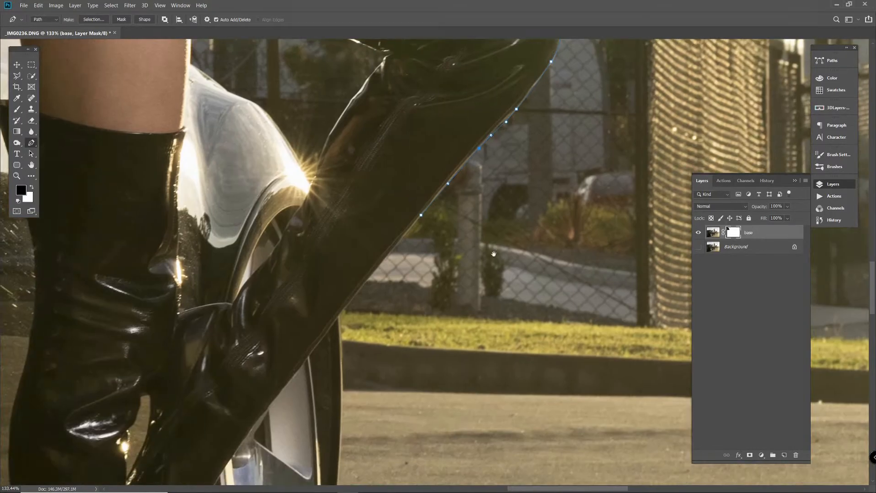
Step: Extend the path along the upper edge of the grass strip until it meets the asphalt near the photo's far edge
click(556, 322)
drag(596, 339, 231, 305)
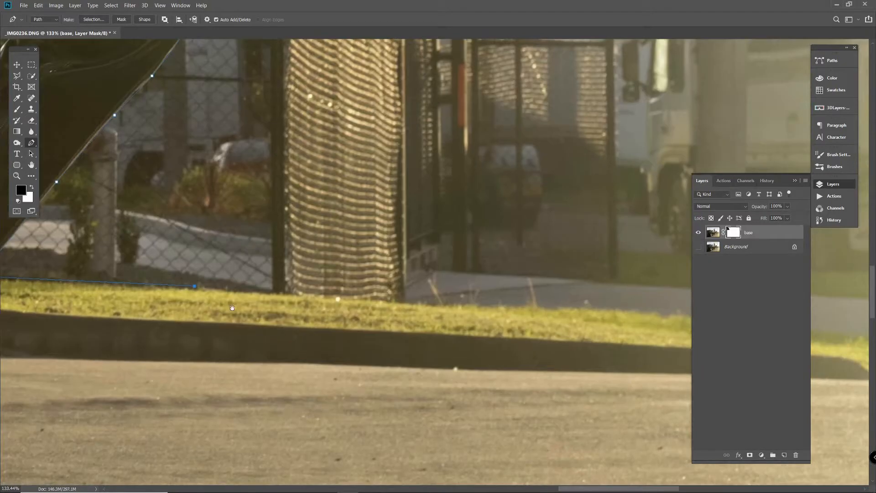
click(427, 302)
drag(448, 306, 133, 301)
click(437, 315)
drag(456, 340, 199, 319)
click(350, 303)
click(470, 323)
drag(498, 336, 315, 326)
click(396, 328)
click(445, 347)
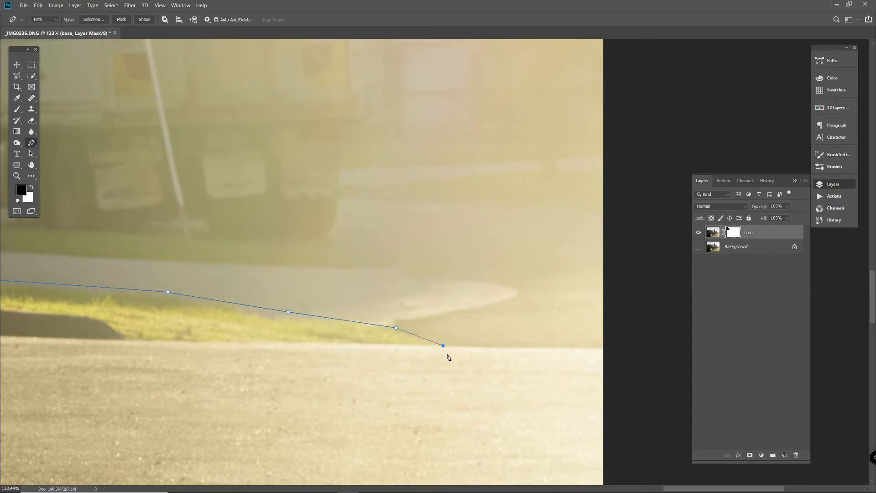
Step: Carry the path around the outside of the canvas and close it at its starting point above the photo
scroll(617, 348, down, 6)
click(576, 104)
click(511, 99)
click(487, 115)
Step: Convert the closed path to a selection and fill it with black on the base layer's mask using the Paint Bucket
right_click(402, 202)
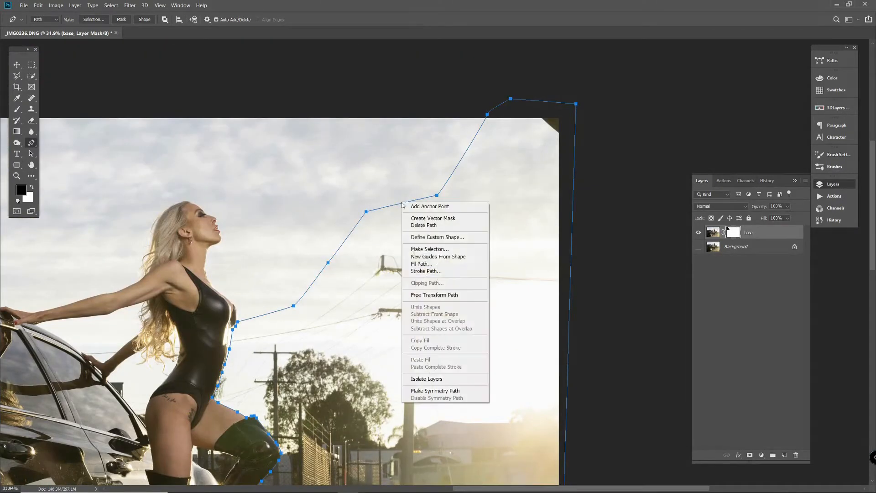
click(429, 249)
click(407, 108)
key(g)
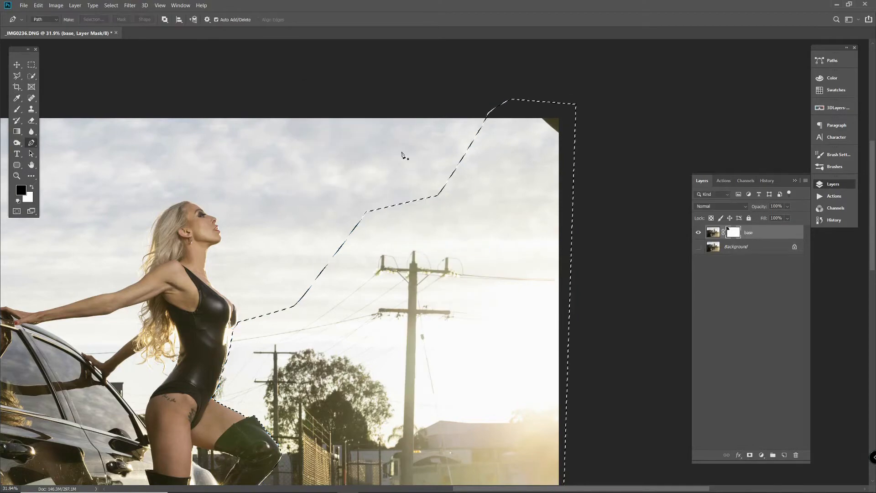
right_click(33, 178)
click(72, 184)
click(319, 417)
key(ctrl+d)
Step: Start a new pen path in the gap between the legs, tracing the thigh's underside and the boot to the knee crook
scroll(404, 302, up, 2)
scroll(404, 303, up, 5)
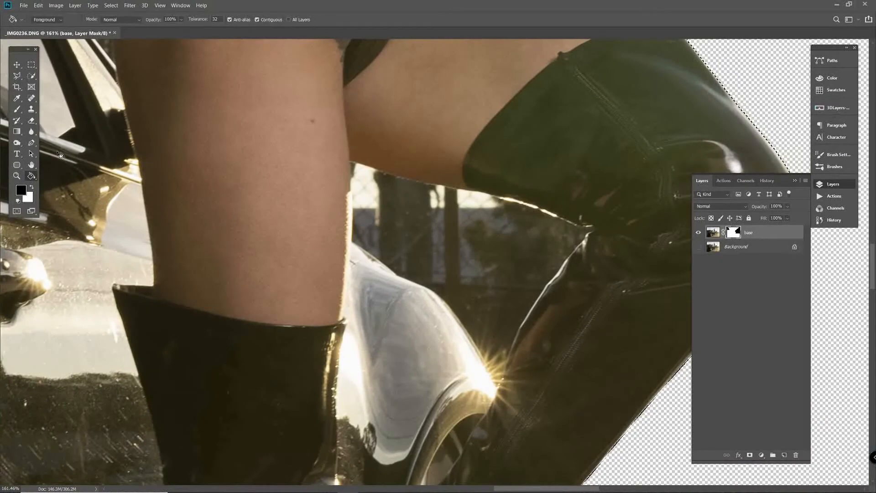
key(p)
drag(351, 161, 390, 174)
drag(452, 188, 478, 191)
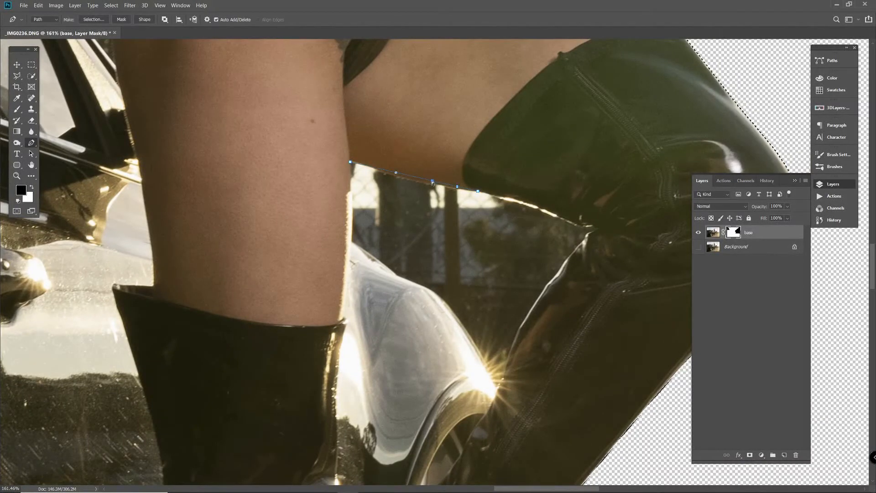
drag(579, 222, 585, 239)
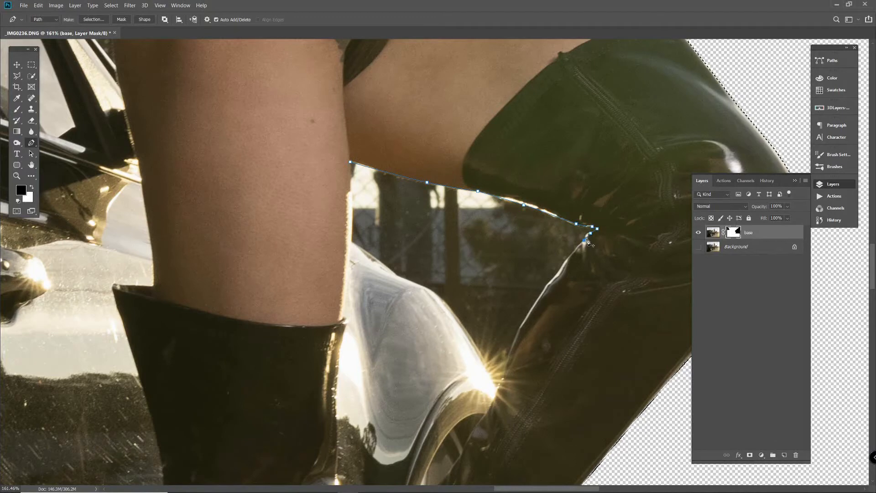
Step: Curve the path from the knee crook down the inner edge of the boot to the sun glint on the car
click(506, 371)
drag(536, 321, 524, 323)
click(567, 261)
click(549, 285)
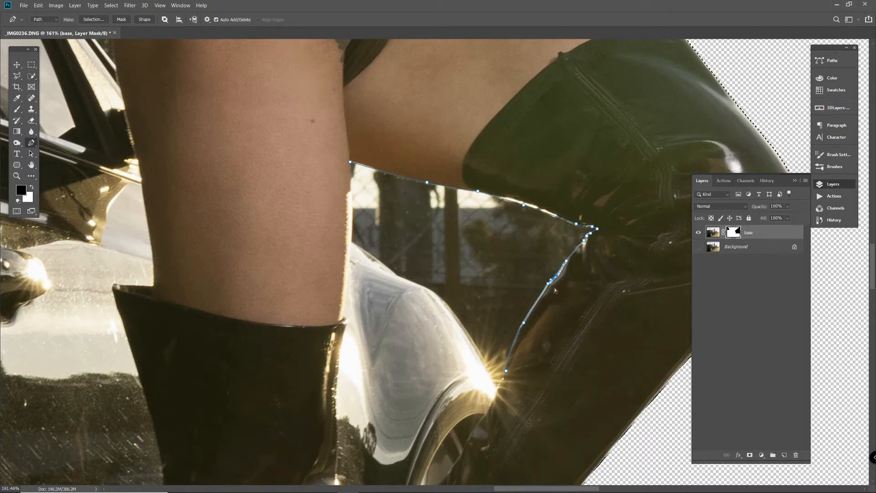
Step: Trace the car's fender back to the standing leg and close the path around the gap between the legs
scroll(411, 237, down, 3)
click(407, 222)
drag(506, 313, 498, 333)
drag(442, 264, 443, 243)
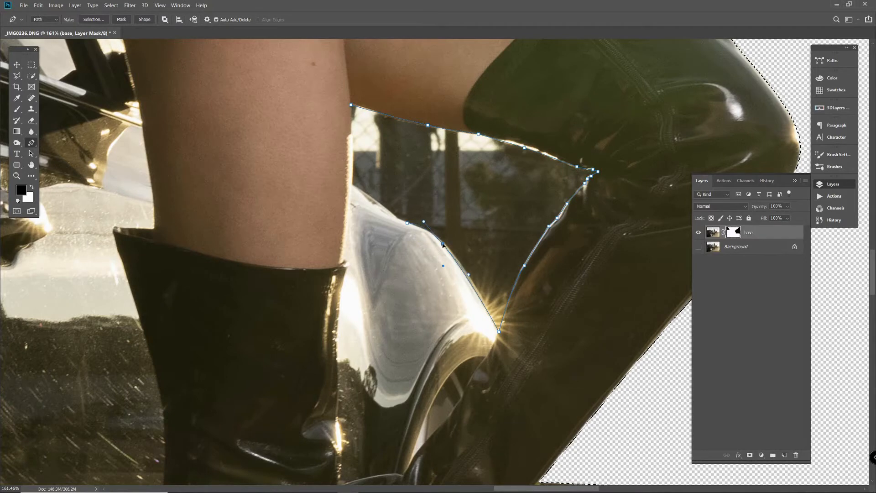
click(396, 219)
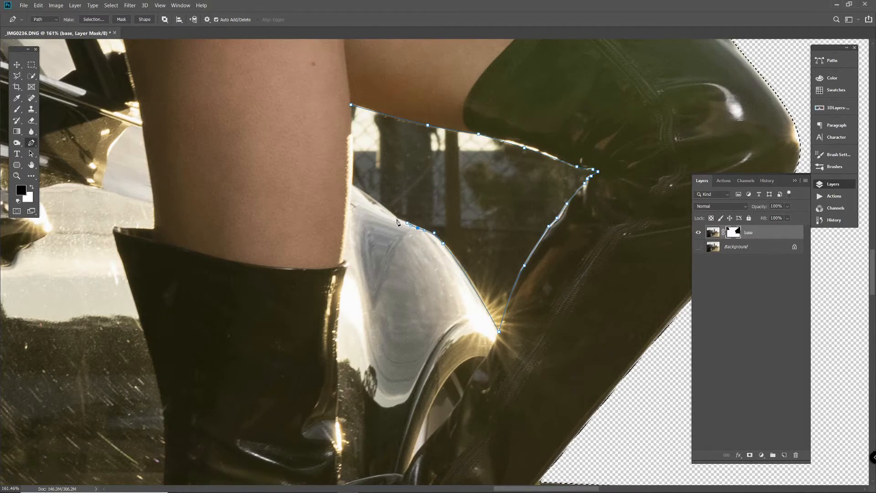
click(352, 186)
drag(374, 201, 372, 200)
click(351, 105)
Step: Turn the path between the legs into a selection and fill it with black on the base layer's mask
right_click(494, 140)
click(525, 191)
click(408, 108)
key(g)
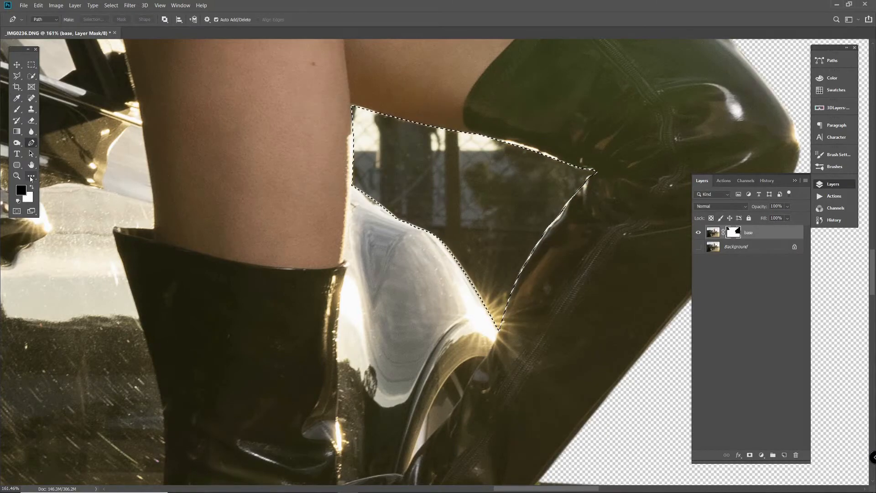
click(429, 205)
Step: Start a pen path where the rear hand meets the car and trace the underside of the wrist and forearm
scroll(420, 196, up, 10)
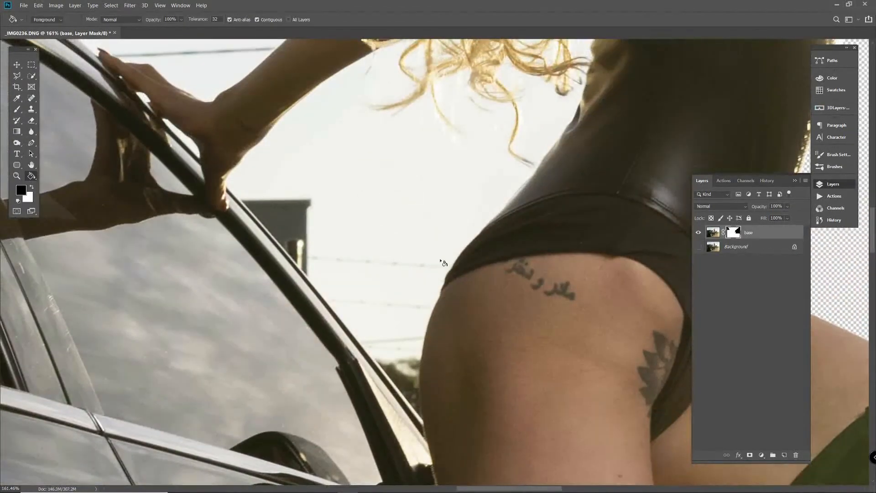
scroll(319, 249, down, 1)
key(p)
scroll(254, 223, up, 4)
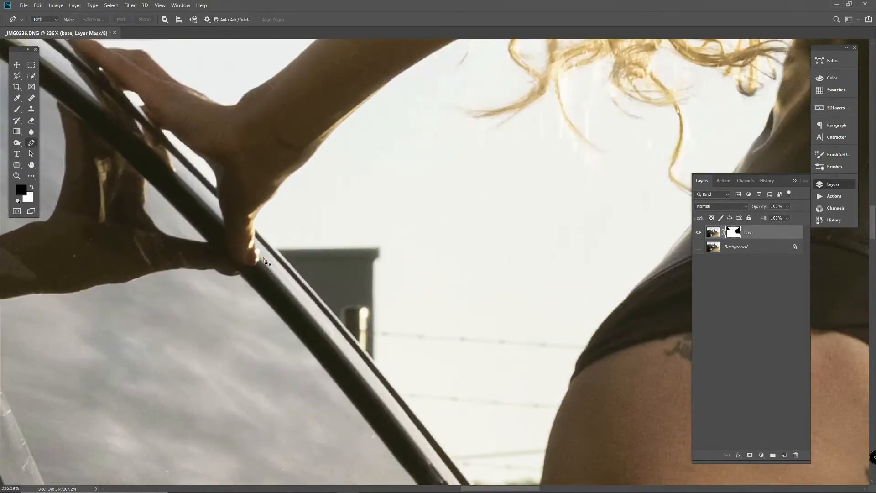
click(338, 114)
drag(300, 161, 315, 144)
mouse_move(262, 205)
mouse_down()
mouse_move(273, 187)
mouse_move(263, 197)
mouse_up()
drag(391, 172, 293, 257)
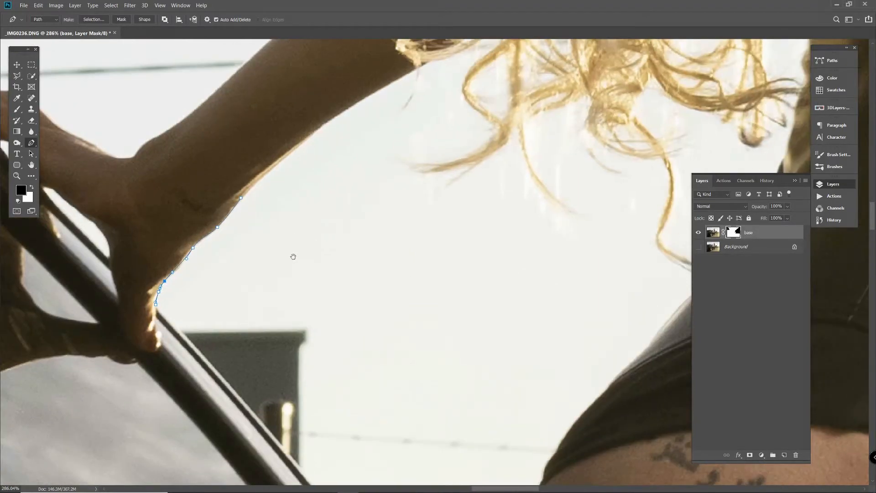
click(290, 155)
click(268, 171)
Step: Extend the path across the sky below the hair to the back edge of the bodysuit
click(537, 243)
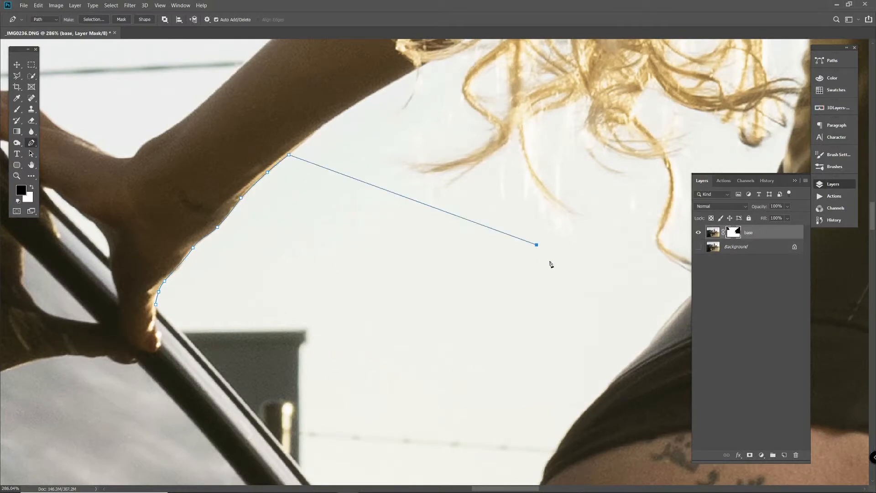
click(615, 281)
drag(633, 330, 526, 230)
click(566, 212)
Step: Trace the back edge of the bodysuit down to the hip, adding anchor points to fit the curve
click(544, 243)
click(551, 228)
click(501, 288)
click(519, 265)
click(485, 304)
click(459, 334)
click(472, 318)
drag(474, 376, 484, 278)
click(448, 268)
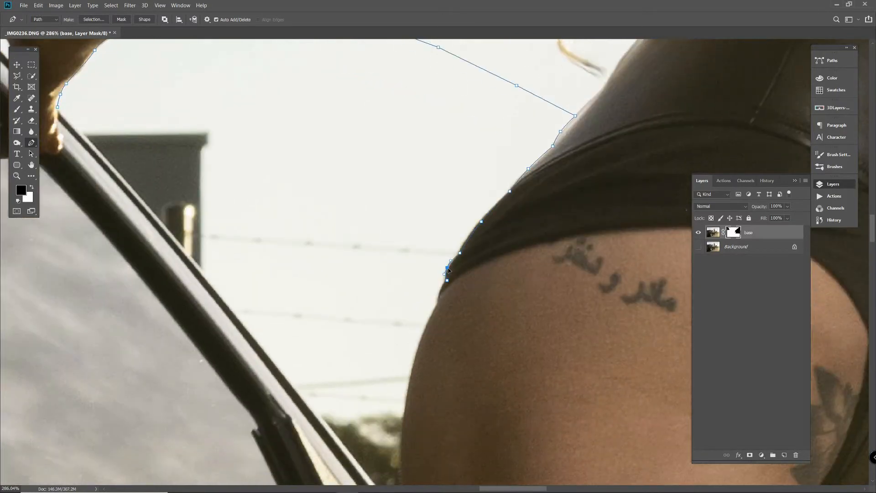
Step: Curve the path down the back of the thigh to where it meets the car's window frame
drag(458, 347, 464, 215)
click(414, 392)
click(414, 328)
click(424, 266)
drag(423, 267, 413, 269)
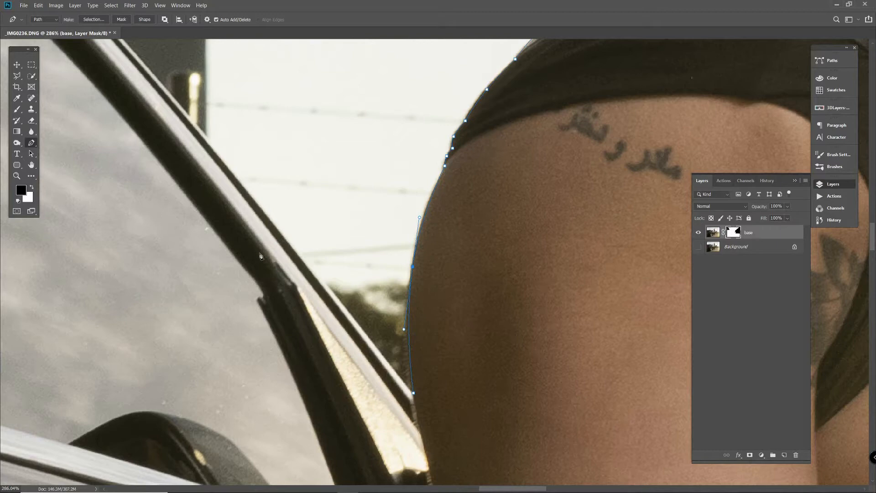
Step: Trace the outer edge of the car's window frame up to the hand, closing the path and fitting it to the frame
click(204, 135)
drag(108, 40, 312, 222)
click(268, 158)
click(336, 233)
click(482, 405)
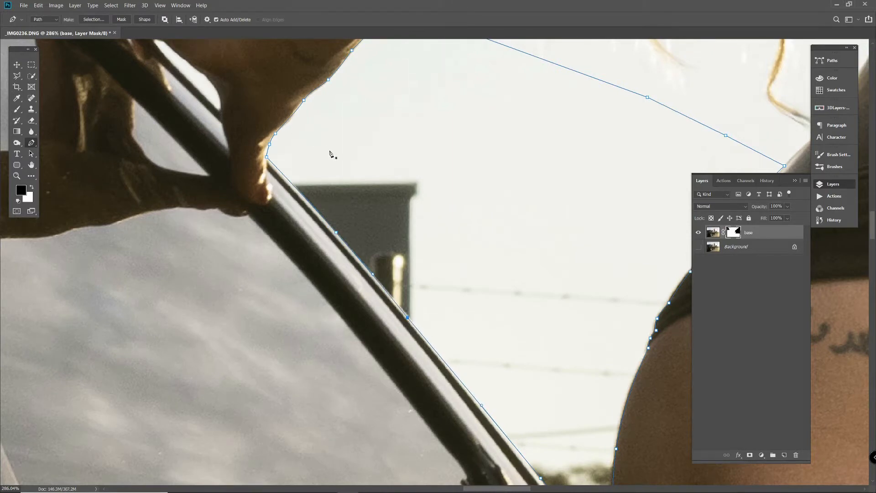
Step: Convert the path to a new selection with a 1 pixel feather, fill it with black on the mask, and deselect
right_click(310, 204)
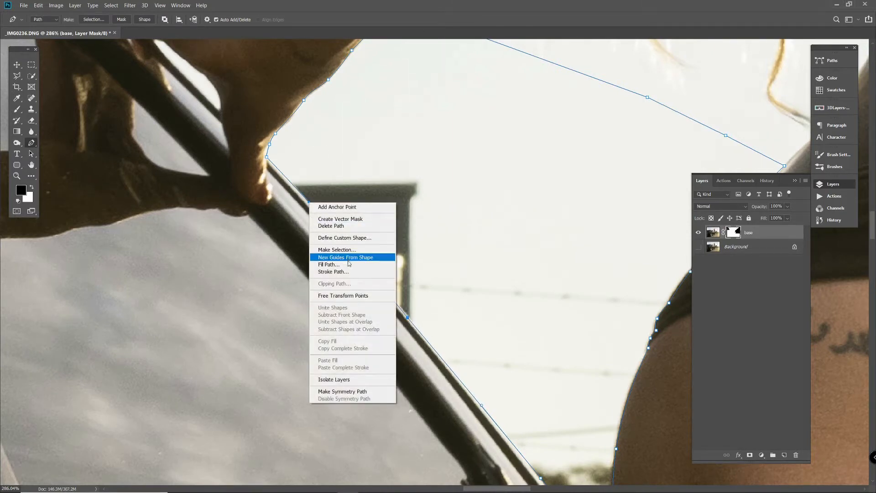
click(393, 250)
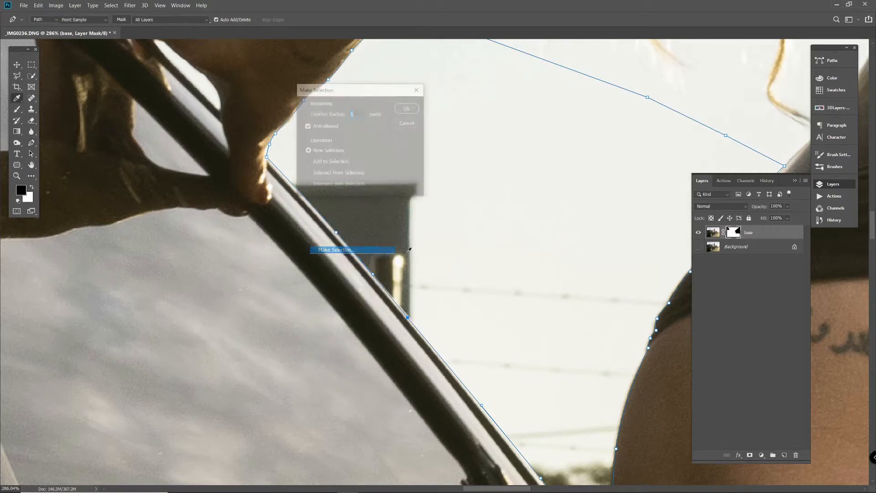
click(406, 108)
key(g)
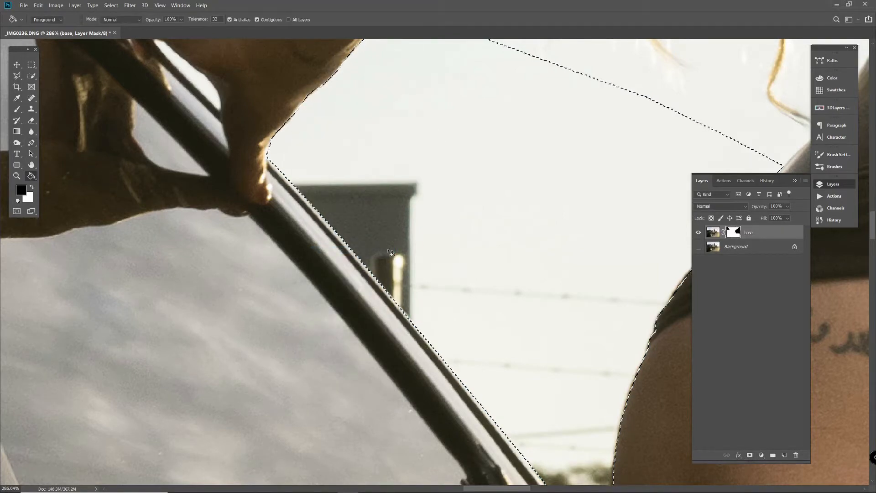
click(421, 235)
key(m)
key(ctrl+d)
Step: Remove the power line between the rear hand and arm from the base layer's image with a smaller content-aware Spot Healing Brush
scroll(178, 167, down, 8)
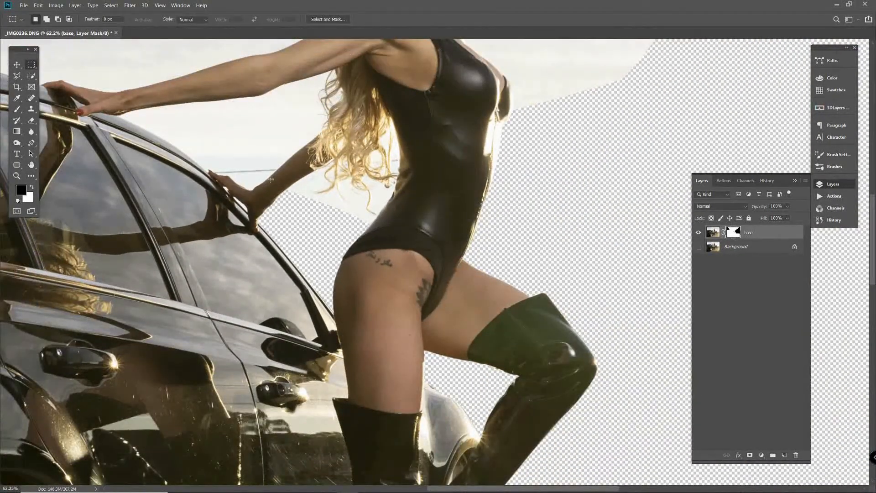
scroll(194, 167, up, 5)
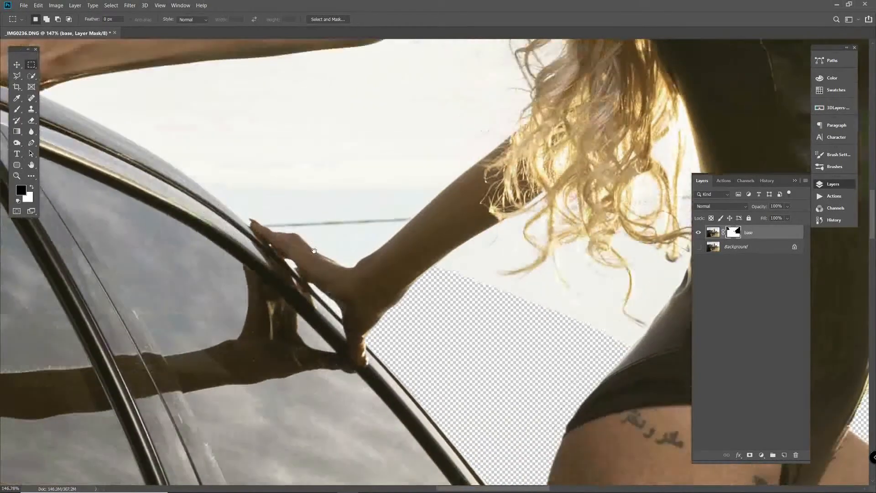
scroll(397, 281, up, 2)
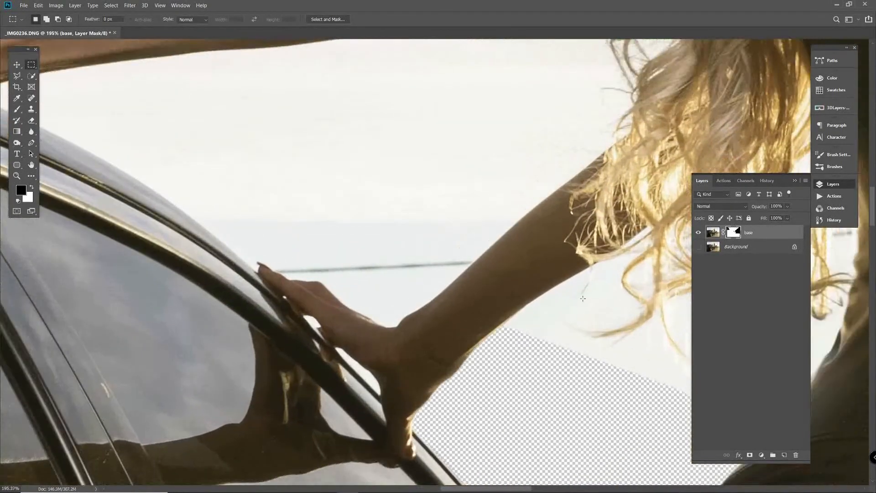
click(715, 234)
click(33, 99)
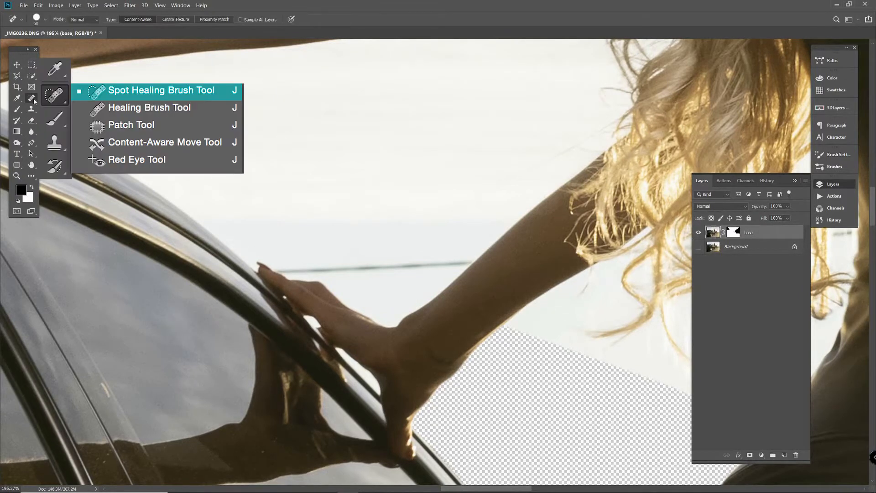
key([)
key(bracketleft)
key(bracketleft)
key(bracketleft)
key(bracketleft)
key(bracketleft)
drag(467, 262, 288, 271)
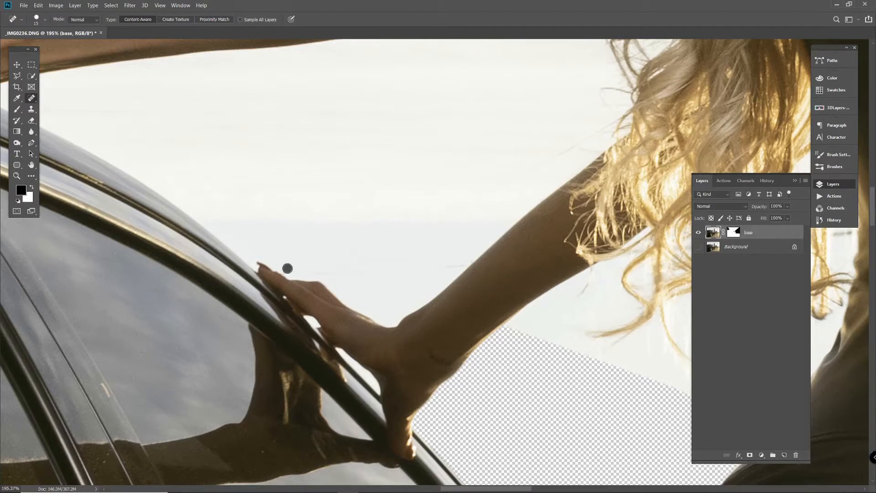
drag(459, 262, 427, 265)
drag(297, 266, 340, 273)
Step: Heal the piece of power line between the hair and the model's back, and check the whole cutout
drag(566, 291, 312, 273)
drag(592, 216, 515, 219)
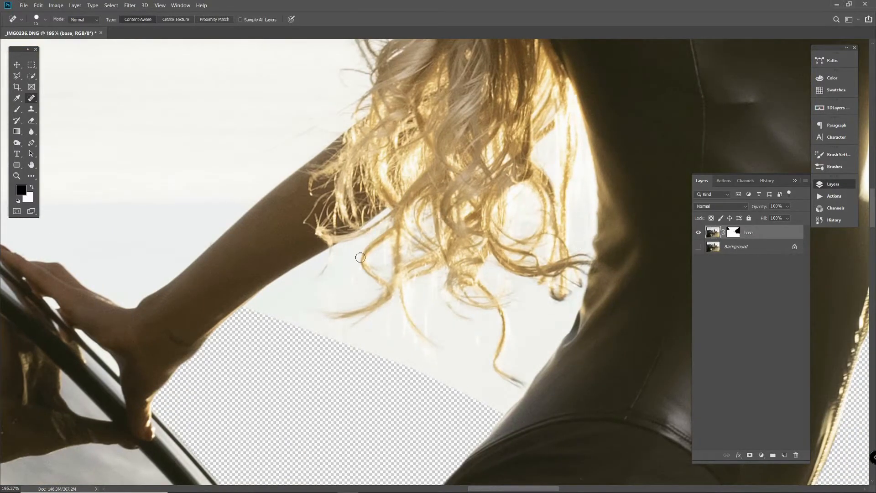
drag(362, 301, 513, 261)
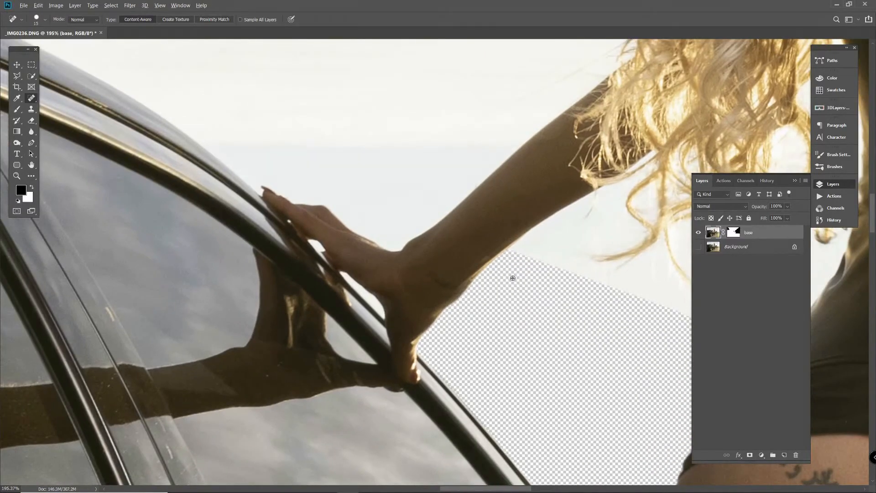
scroll(513, 277, down, 10)
scroll(507, 282, down, 2)
scroll(505, 283, up, 1)
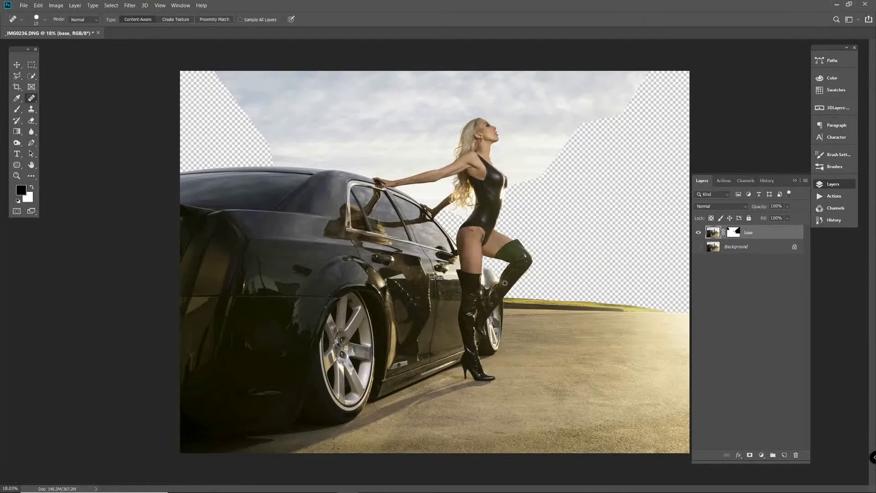
Step: Make the Background layer visible again and select it
scroll(505, 283, up, 1)
scroll(503, 284, down, 1)
click(698, 247)
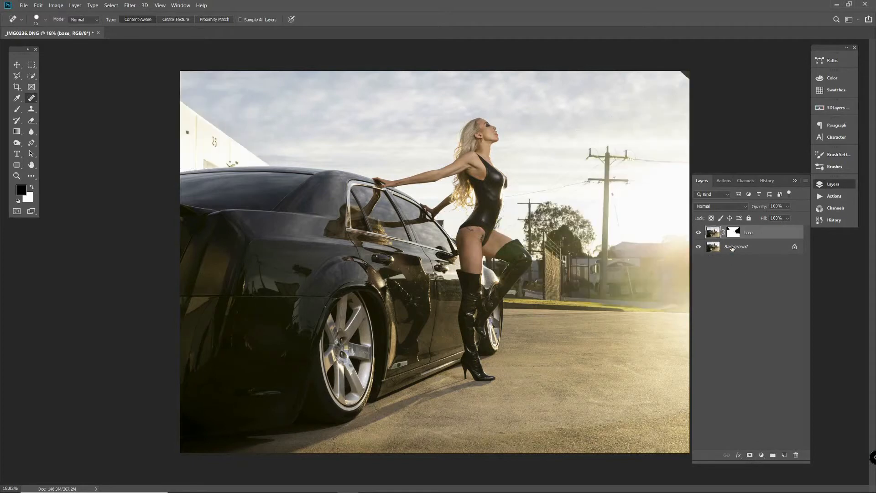
click(742, 248)
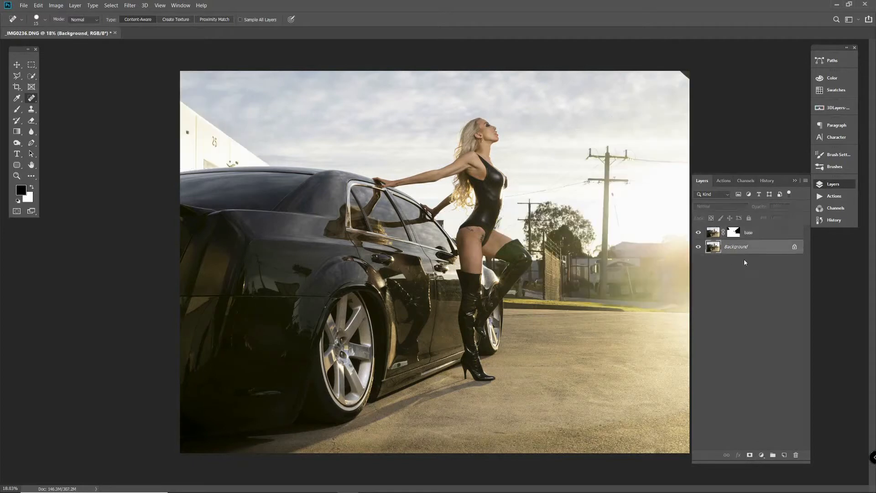
Step: Switch to Bridge and open Large Panorama 21.psd from the Car Park folder in Photoshop
click(24, 6)
click(30, 31)
click(259, 373)
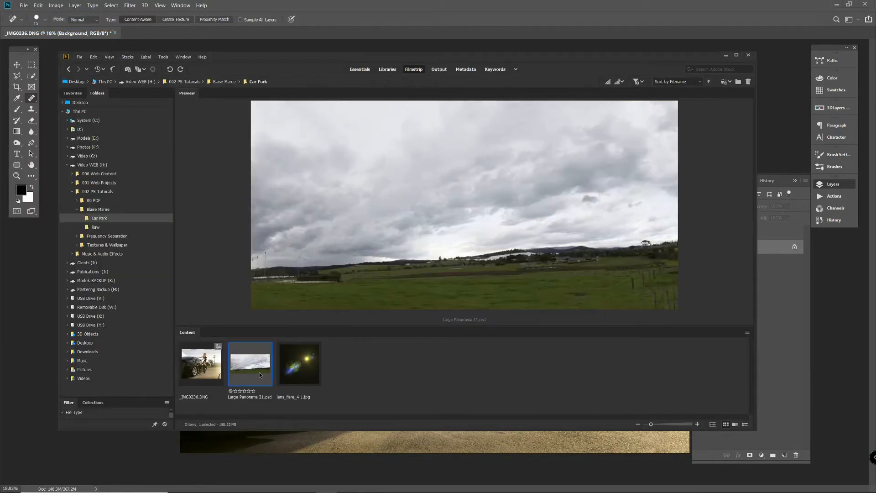
click(736, 55)
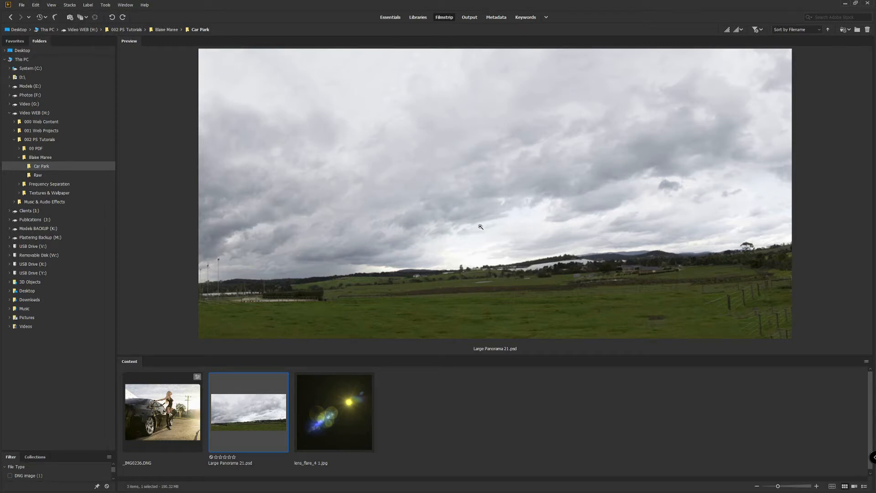
double_click(249, 405)
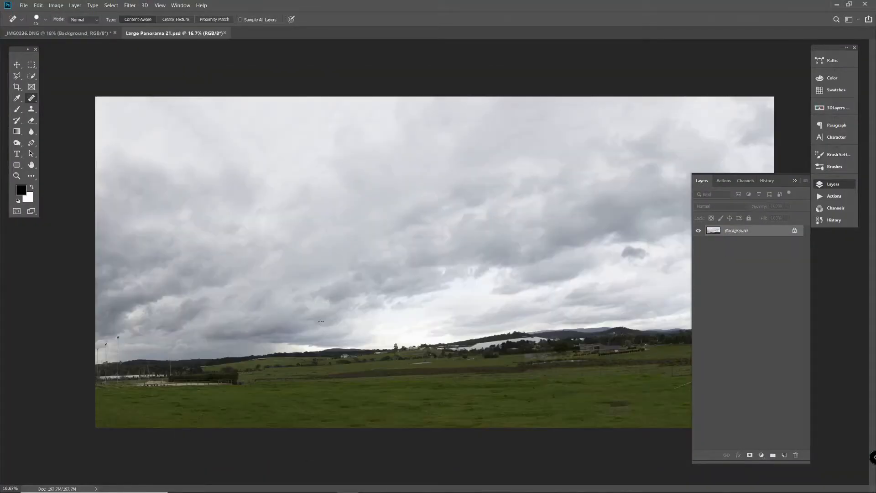
Step: Copy the panorama from its floated window into the car document, directly above Background, and close the panorama file
scroll(260, 179, down, 6)
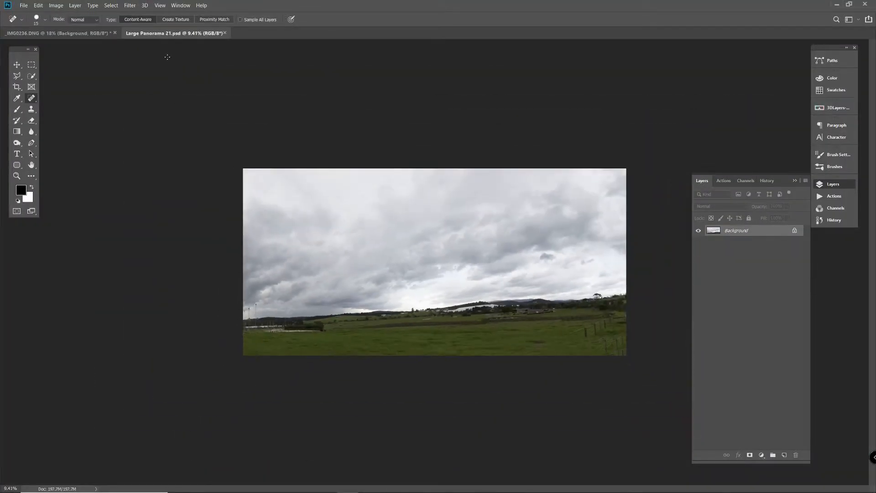
drag(156, 34, 119, 60)
click(18, 64)
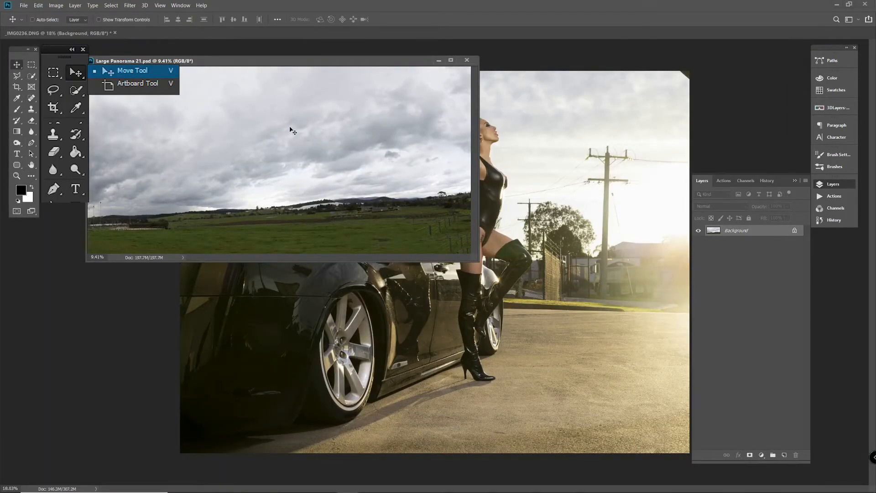
drag(314, 198, 587, 237)
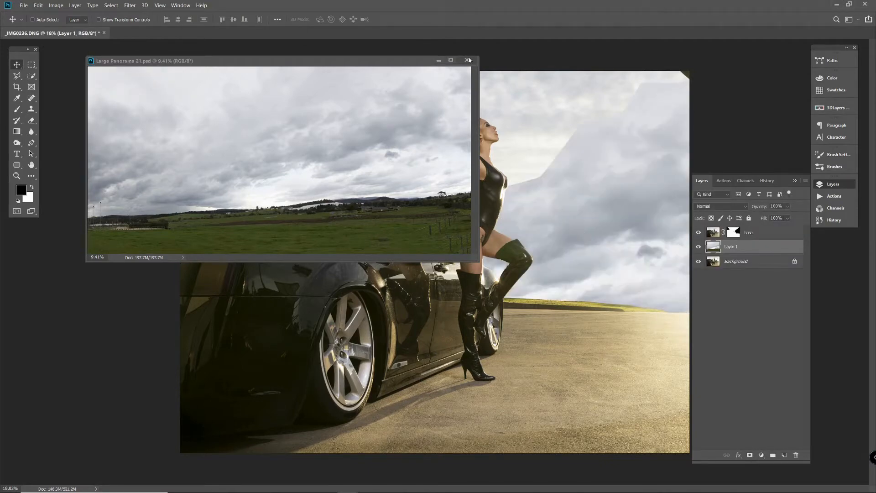
click(468, 60)
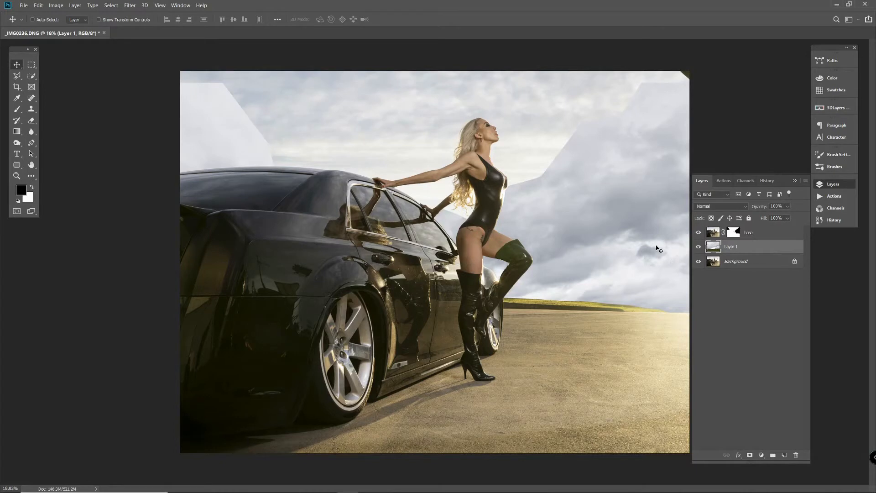
Step: Move the panorama layer up so its horizon shows behind the car park, hiding the base layer for positioning
drag(598, 282, 645, 238)
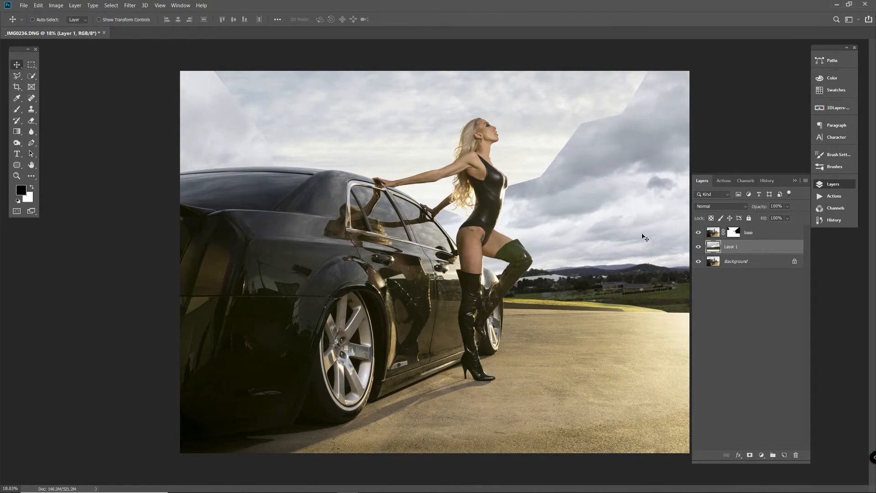
click(699, 234)
drag(389, 285, 411, 264)
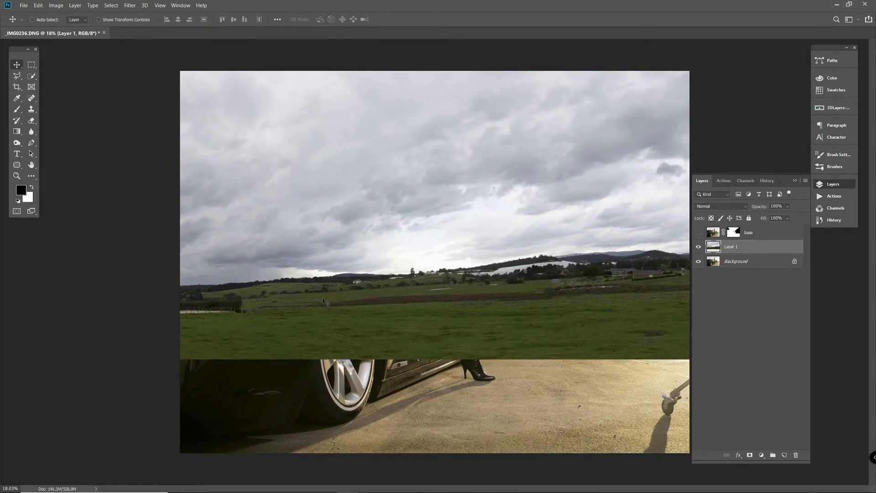
Step: Flip the panorama layer horizontally
click(38, 6)
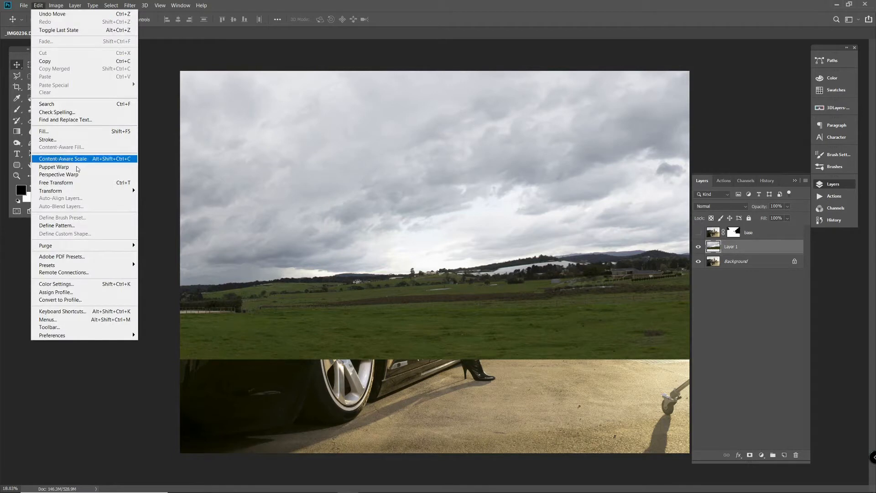
mouse_move(119, 191)
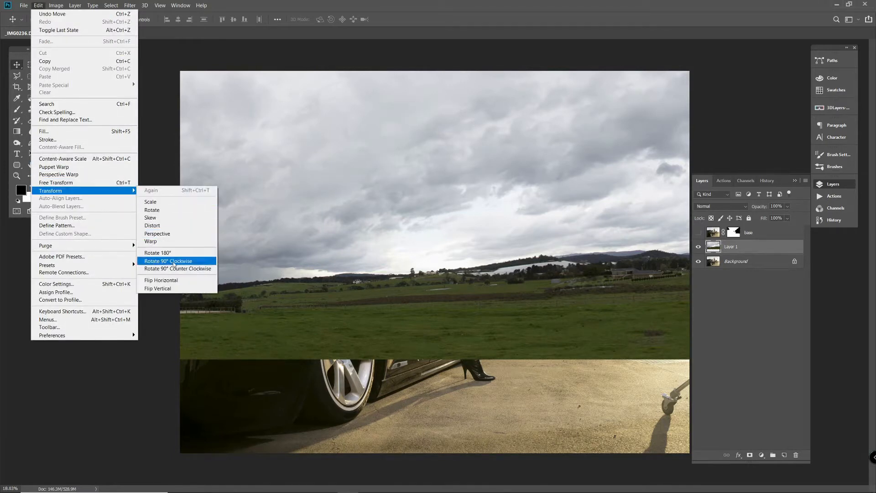
click(176, 280)
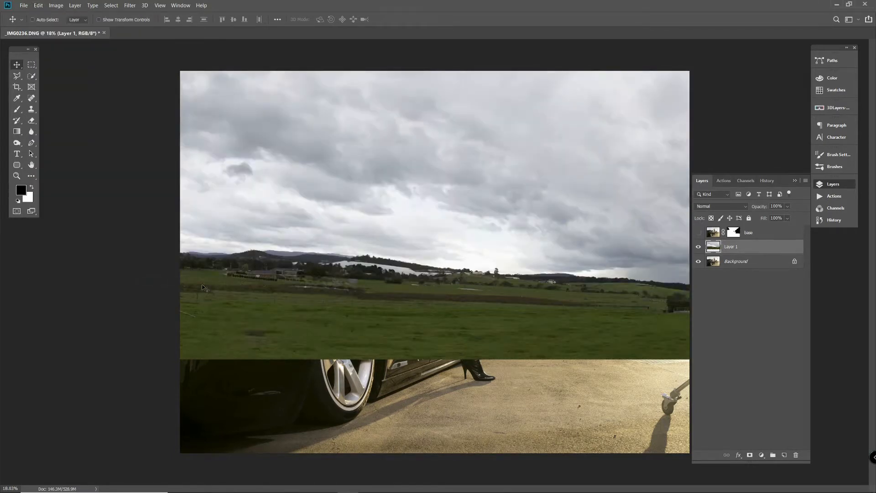
Step: Rotate the panorama layer -2° to level its horizon and, with the base layer shown again, move it slightly down
click(38, 6)
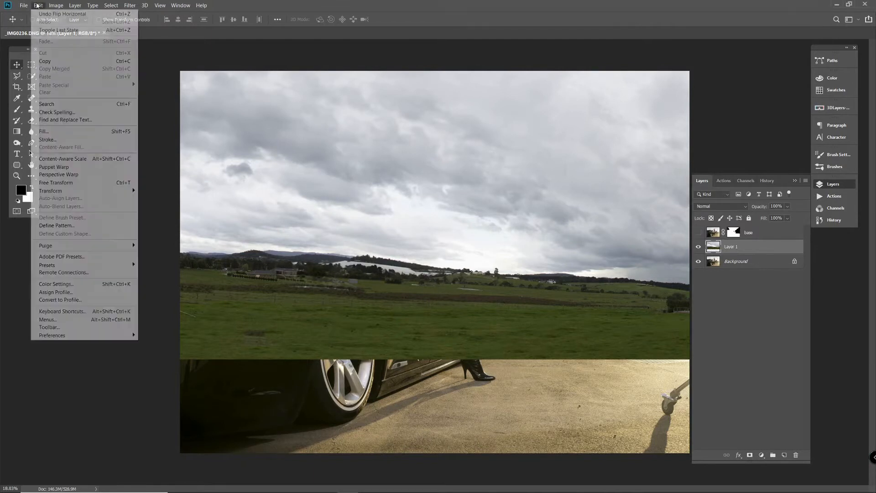
mouse_move(82, 192)
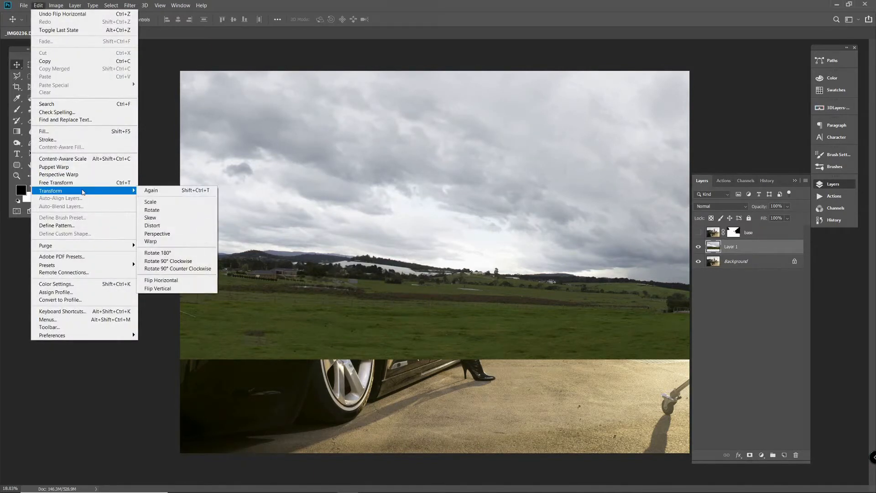
click(152, 201)
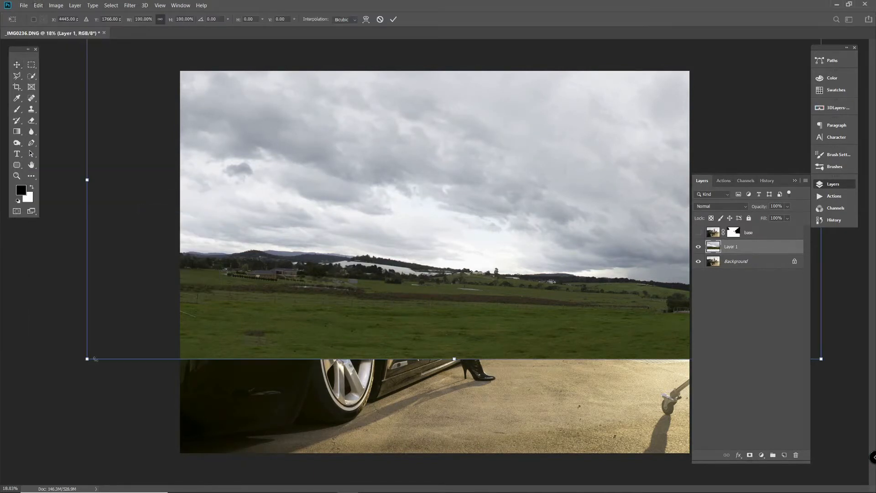
drag(86, 358, 95, 370)
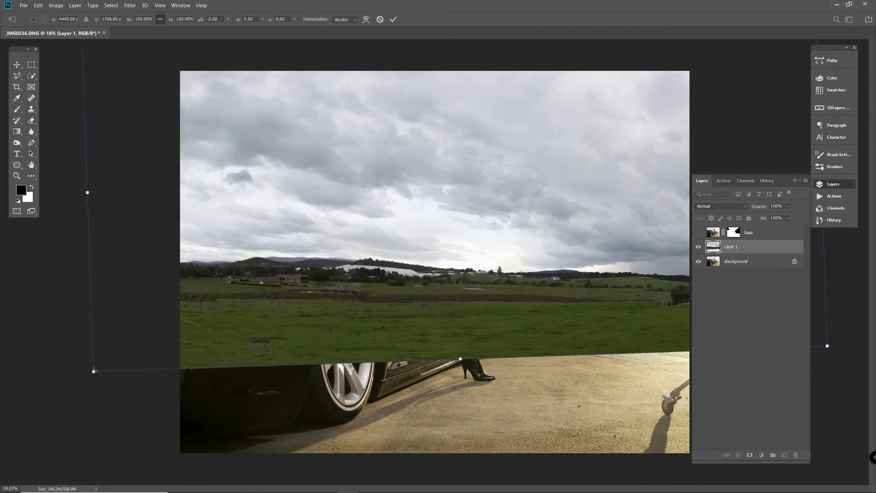
key(Return)
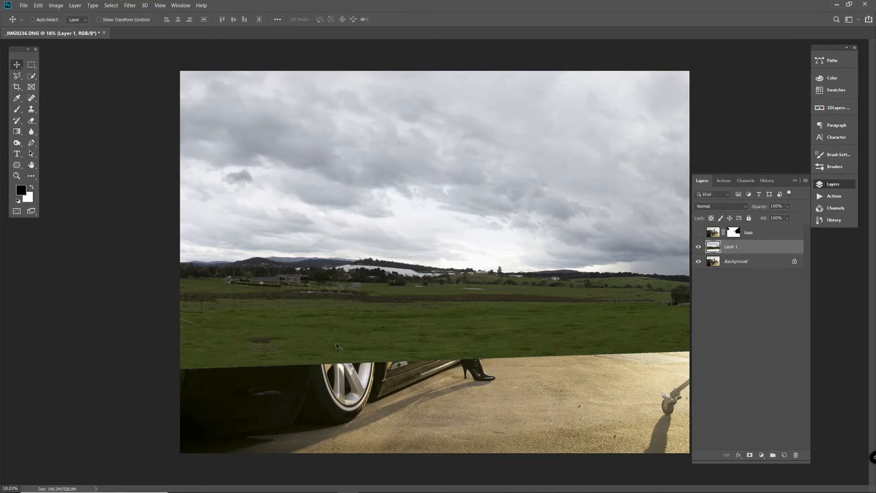
click(699, 233)
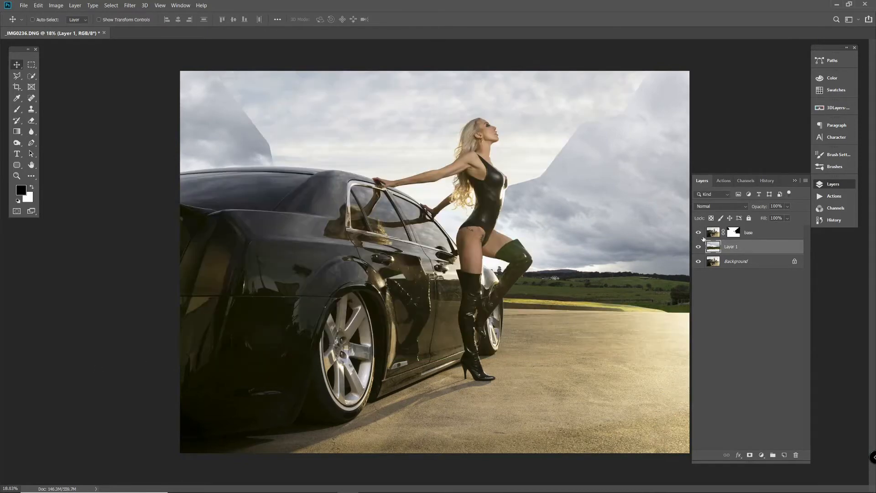
drag(545, 250, 566, 268)
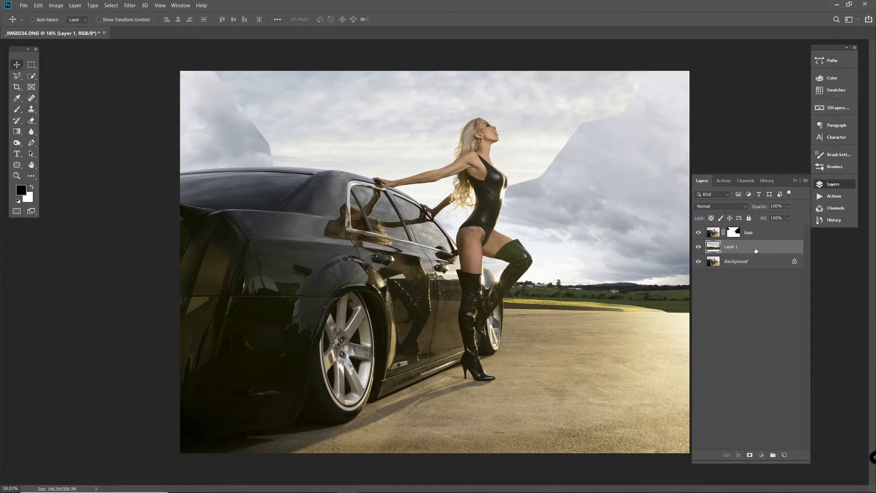
Step: Add a Curves adjustment above the panorama layer and brighten the midtones from input 107 to output 152
click(765, 457)
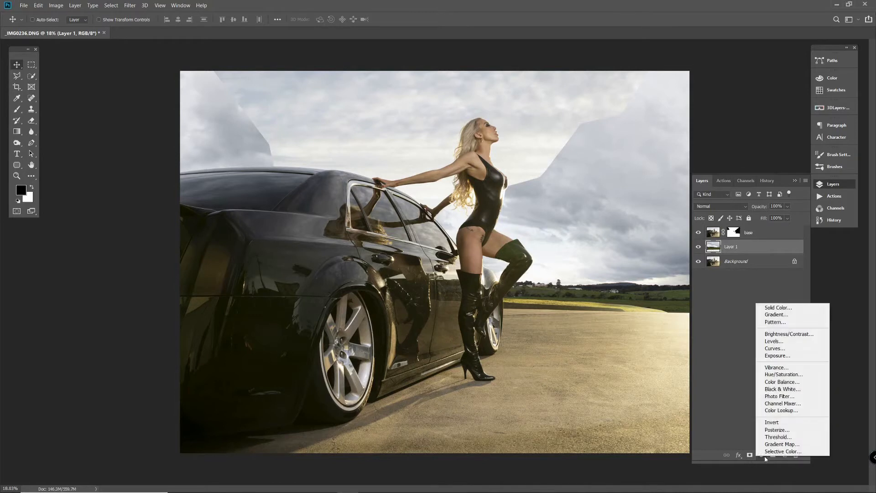
click(776, 348)
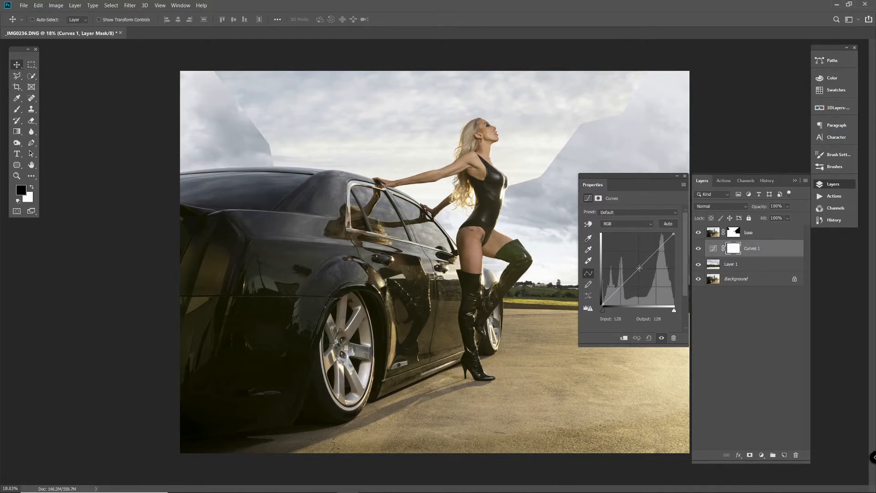
drag(640, 268, 633, 263)
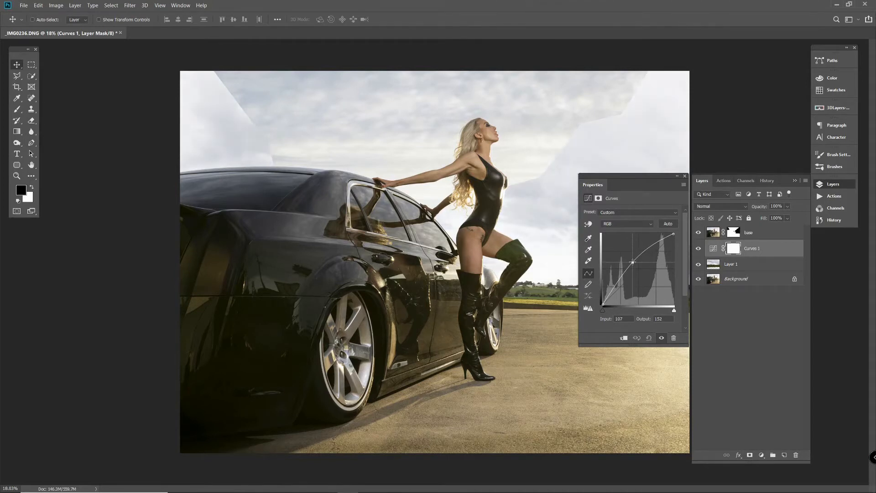
click(686, 176)
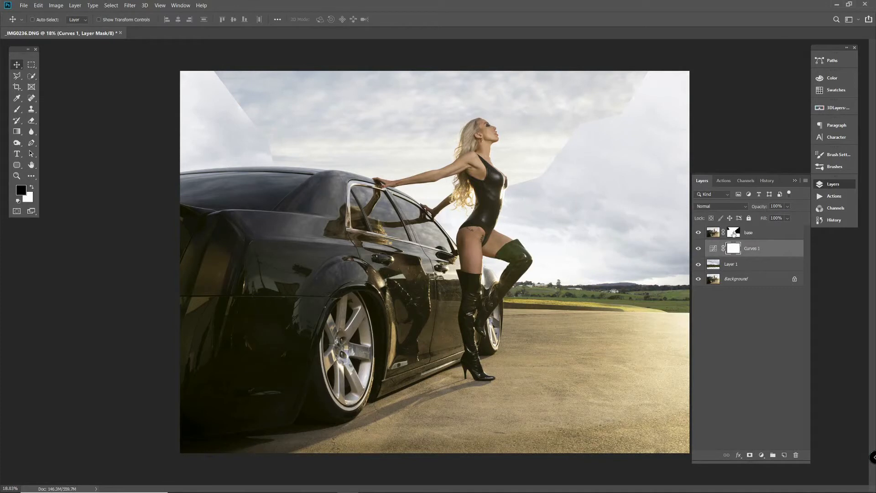
Step: Blend the sky seam above the car's rear on the base layer's mask with a size 1200 black brush at 35% opacity
click(734, 234)
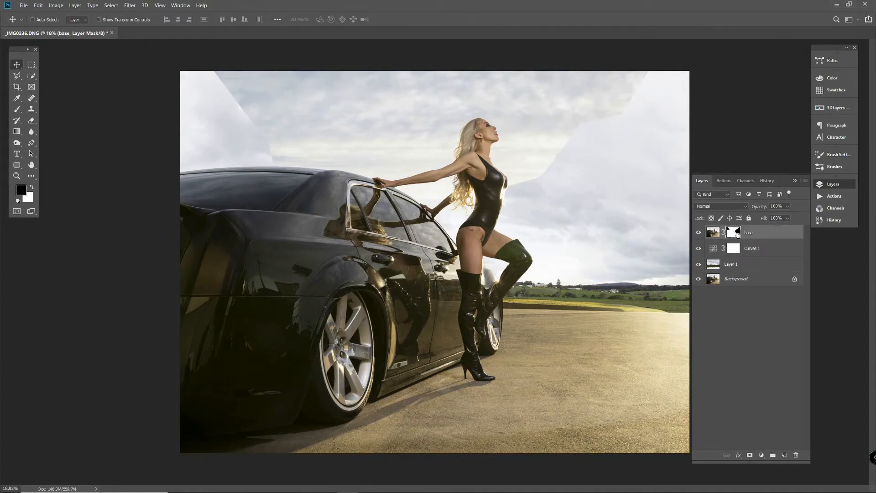
click(21, 109)
scroll(322, 196, up, 2)
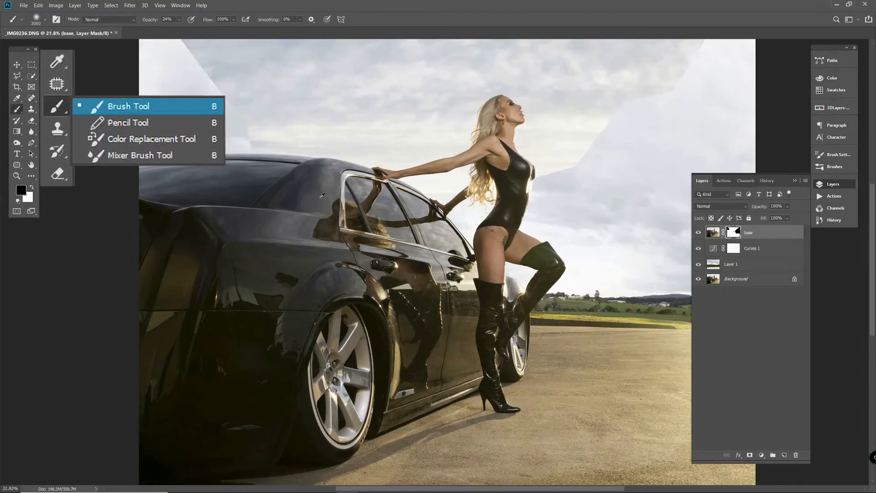
drag(329, 201, 409, 299)
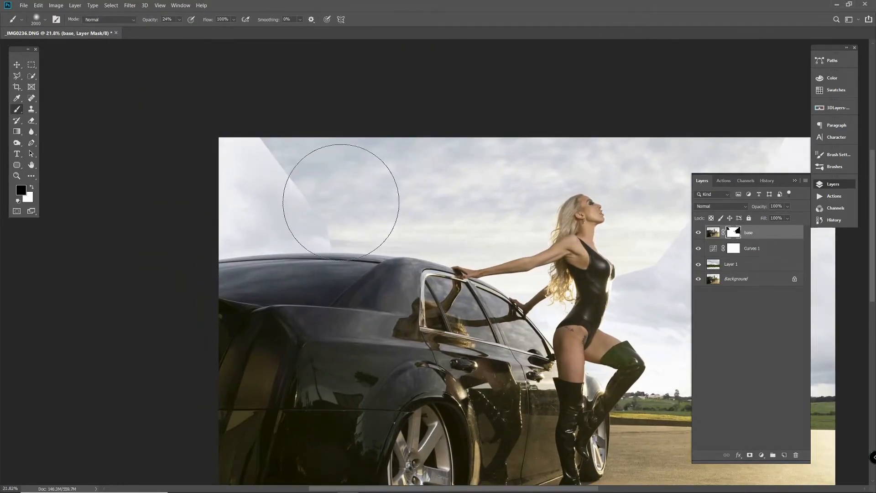
key(bracketleft)
key(bracketleft)
key(bracketleft)
key(bracketleft)
key(bracketleft)
key(bracketleft)
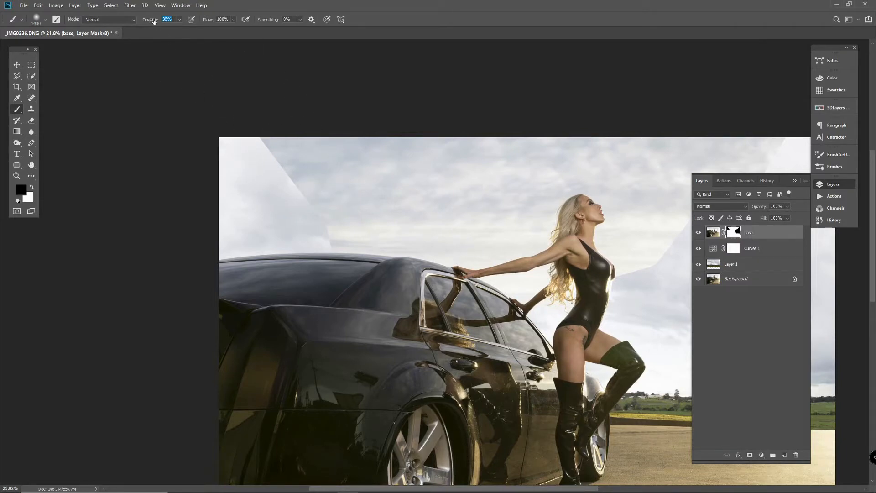
key(bracketleft)
key(bracketleft)
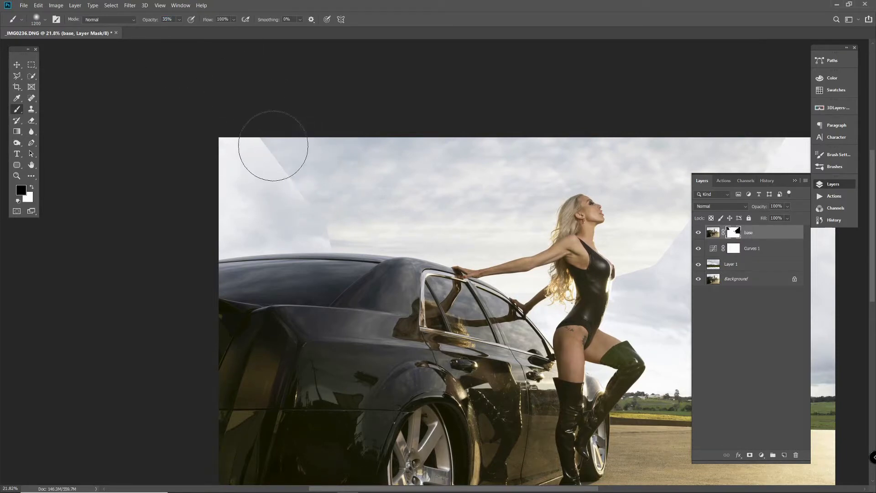
mouse_move(272, 135)
mouse_down()
mouse_move(286, 192)
mouse_move(325, 228)
mouse_move(321, 219)
mouse_move(262, 219)
mouse_up()
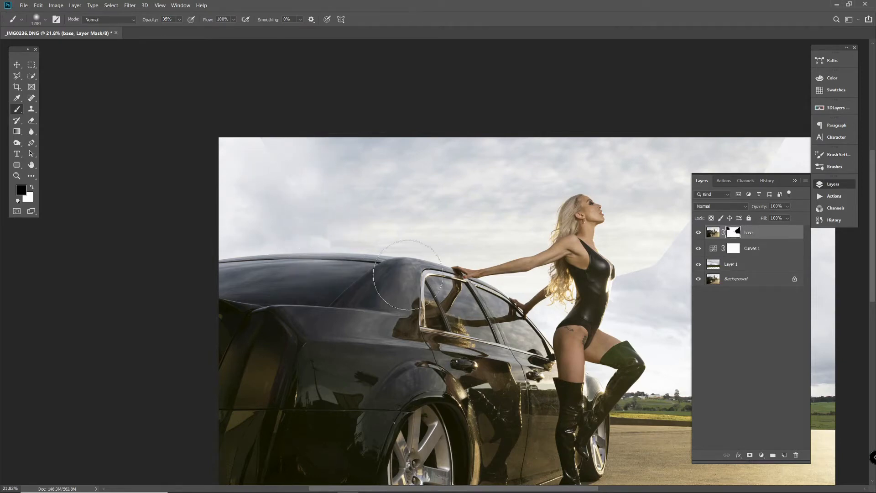
Step: Blend the diagonal sky seam beyond the model's face on the base layer's mask with a size 800 black brush
key(bracketleft)
key(bracketleft)
key(bracketleft)
key(bracketleft)
key(bracketleft)
key(bracketleft)
key(bracketleft)
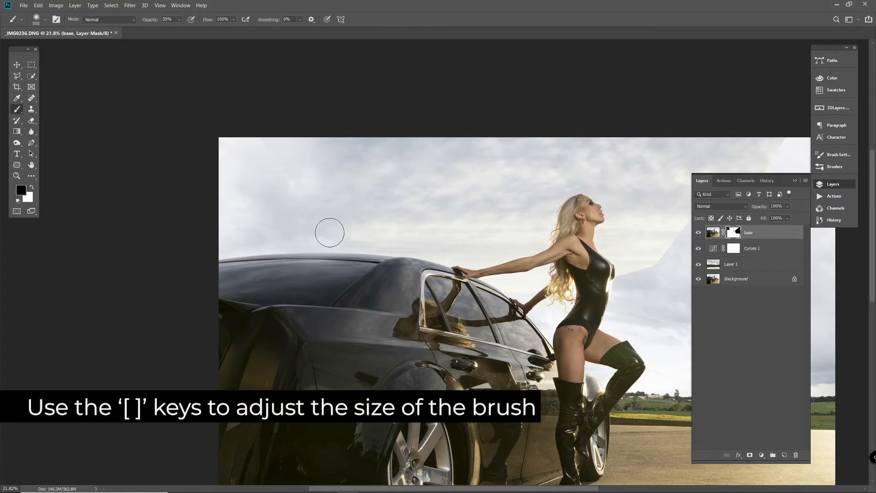
key(bracketright)
key(bracketright)
key(bracketright)
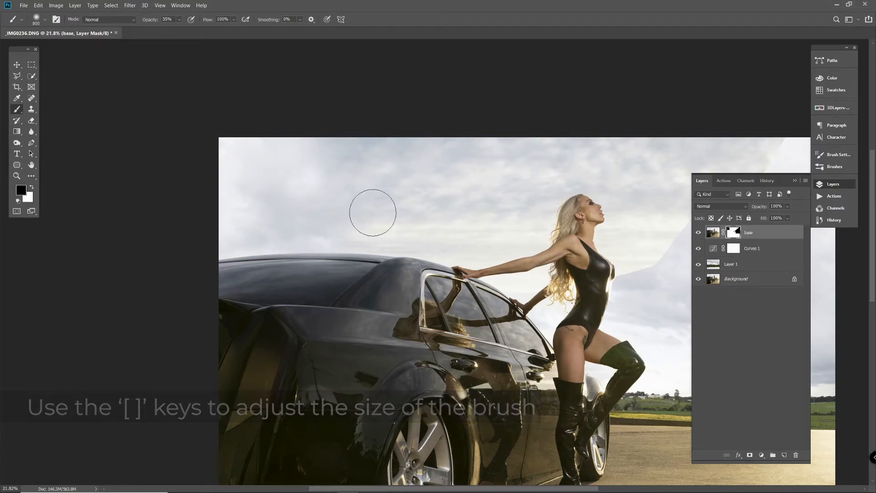
drag(482, 308, 273, 274)
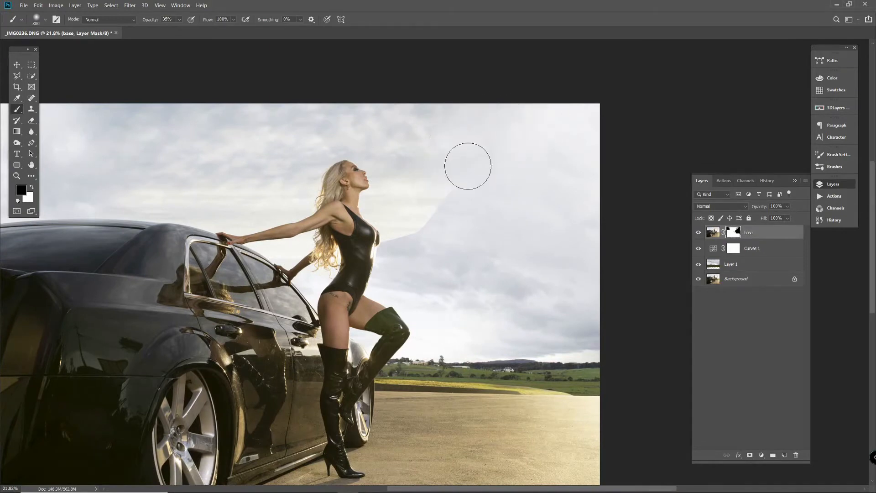
mouse_move(458, 190)
mouse_down()
mouse_move(439, 203)
mouse_move(451, 170)
mouse_move(476, 158)
mouse_up()
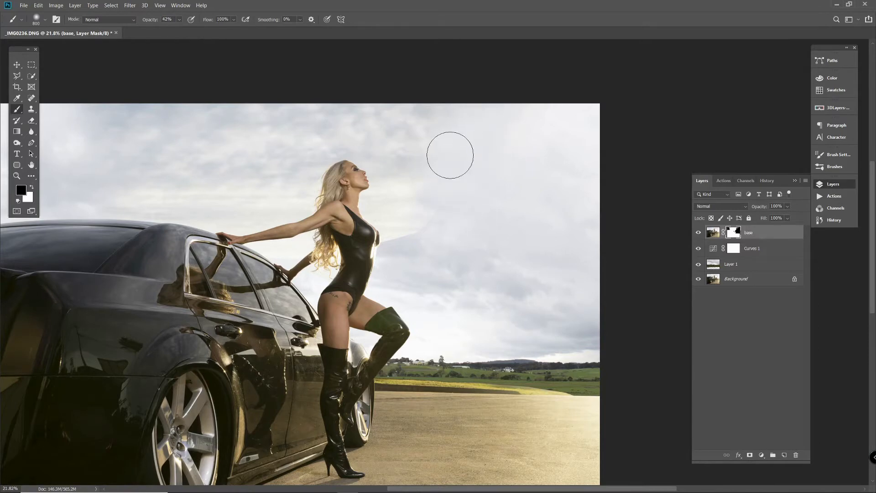
Step: Paint out the remaining hard sky edge in front of the model's chest with a smaller black brush at 42% opacity
scroll(423, 259, up, 3)
scroll(423, 259, up, 4)
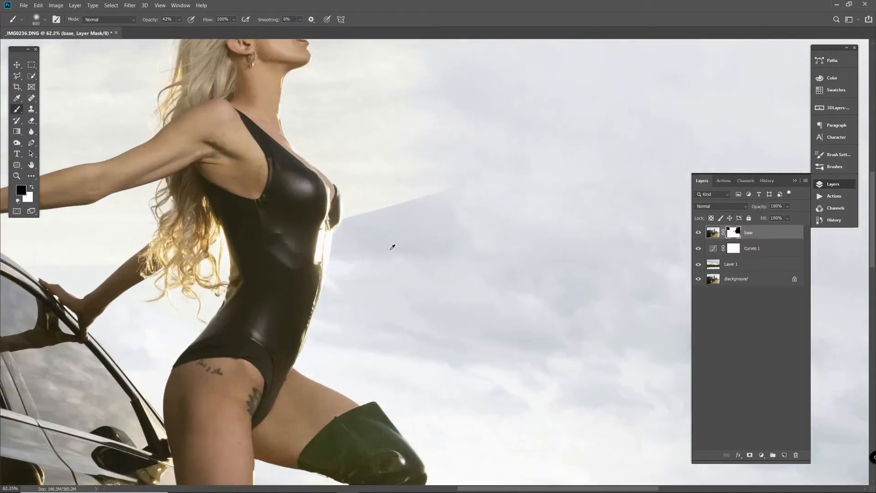
key(bracketleft)
key(bracketleft)
key(bracketleft)
drag(370, 205, 359, 220)
key(bracketright)
key(bracketright)
key(bracketright)
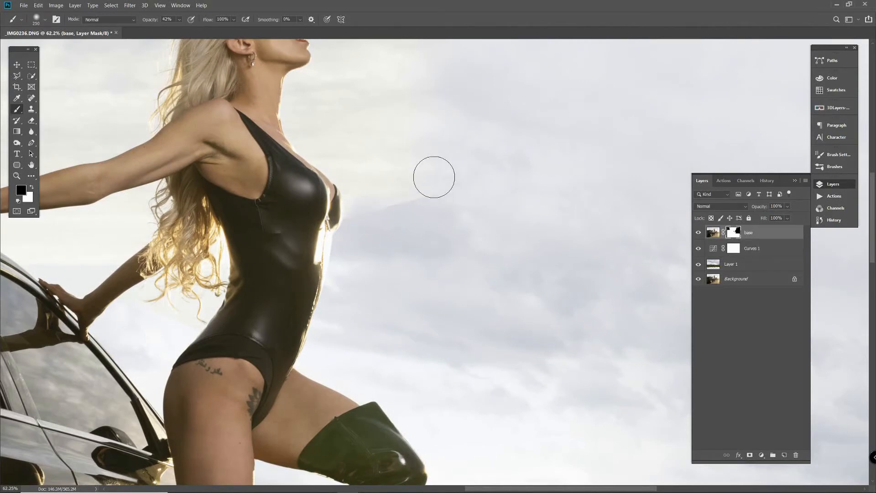
mouse_move(409, 206)
mouse_down()
mouse_move(405, 182)
mouse_move(412, 190)
mouse_up()
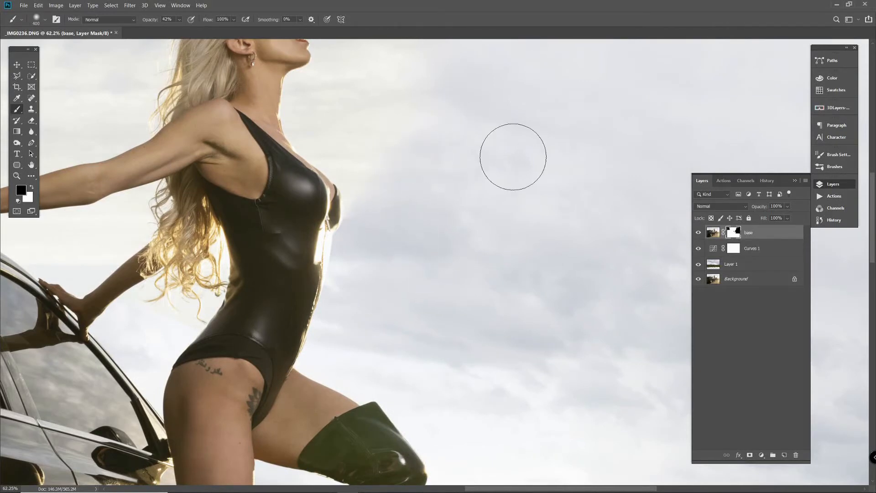
Step: Clean up the mask in the sky gap between the car roof and the model's hip with a size 90 brush at 42% opacity
key(bracketleft)
key(bracketleft)
key(bracketleft)
key(bracketleft)
key(bracketleft)
drag(158, 314, 409, 255)
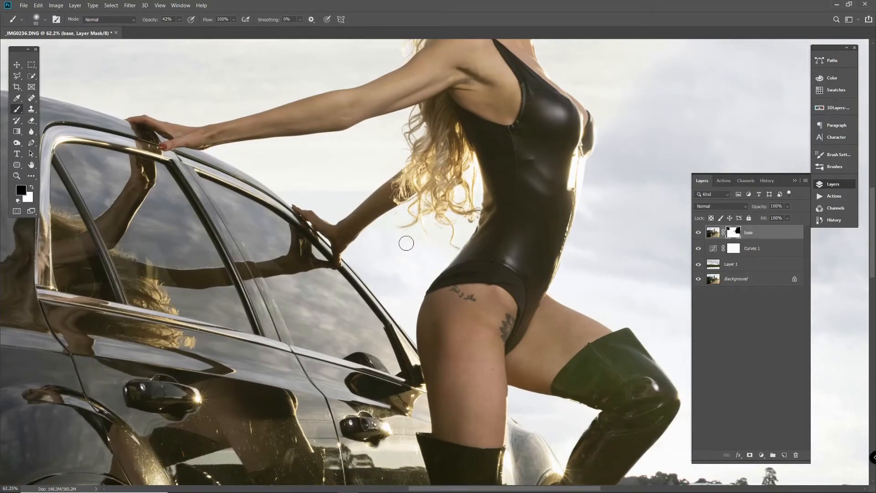
drag(389, 238, 403, 276)
drag(459, 265, 482, 294)
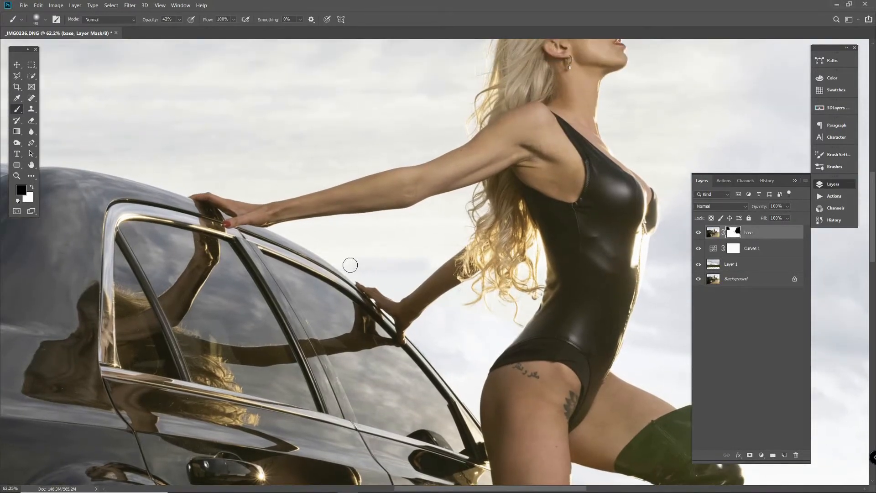
Step: Check the mask edges around the model by toggling layer visibility and reviewing the whole composite
click(698, 233)
click(699, 233)
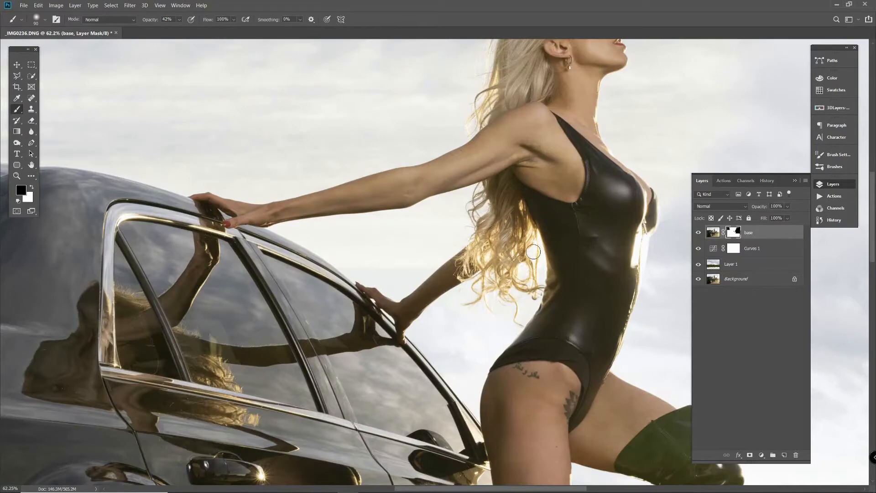
scroll(685, 279, up, 1)
click(699, 264)
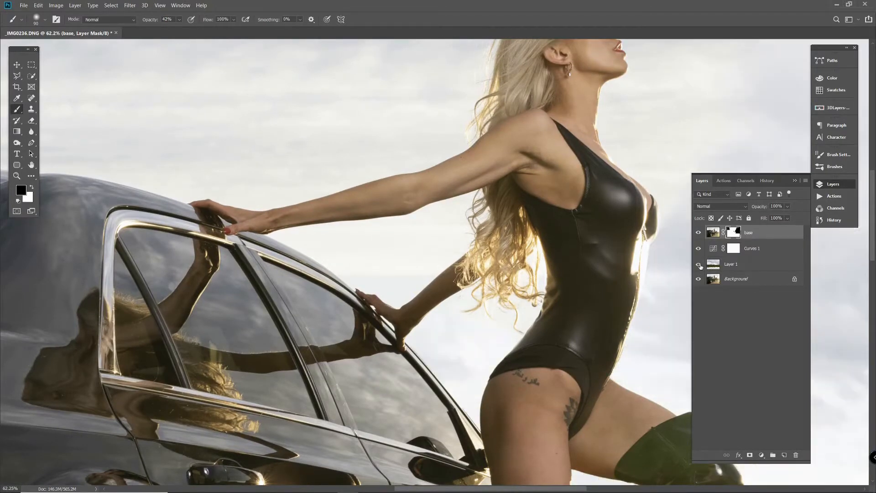
key(ctrl+0)
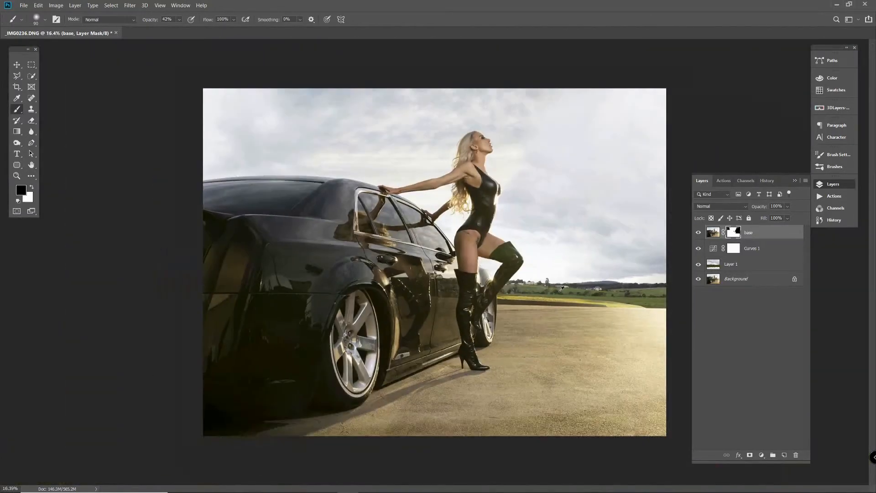
scroll(545, 203, down, 1)
scroll(571, 164, up, 1)
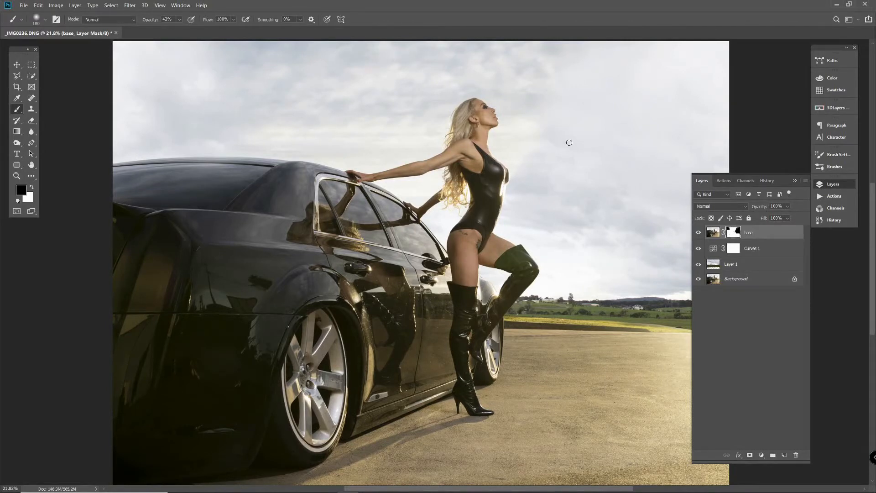
Step: Blend the sky above the model and car on the base layer's mask with a size 900 brush at 32% opacity
key(bracketright)
key(bracketright)
key(bracketright)
key(bracketright)
key(bracketright)
key(bracketright)
key(bracketright)
key(bracketright)
key(bracketright)
key(bracketright)
drag(148, 20, 147, 20)
mouse_move(542, 108)
mouse_down()
mouse_move(577, 90)
mouse_move(583, 75)
mouse_move(573, 126)
mouse_move(534, 140)
mouse_move(624, 169)
mouse_move(500, 55)
mouse_move(307, 94)
mouse_move(221, 92)
mouse_move(303, 113)
mouse_move(208, 119)
mouse_move(237, 70)
mouse_move(184, 92)
mouse_move(119, 91)
mouse_move(176, 59)
mouse_move(64, 84)
mouse_move(563, 78)
mouse_move(186, 81)
mouse_up()
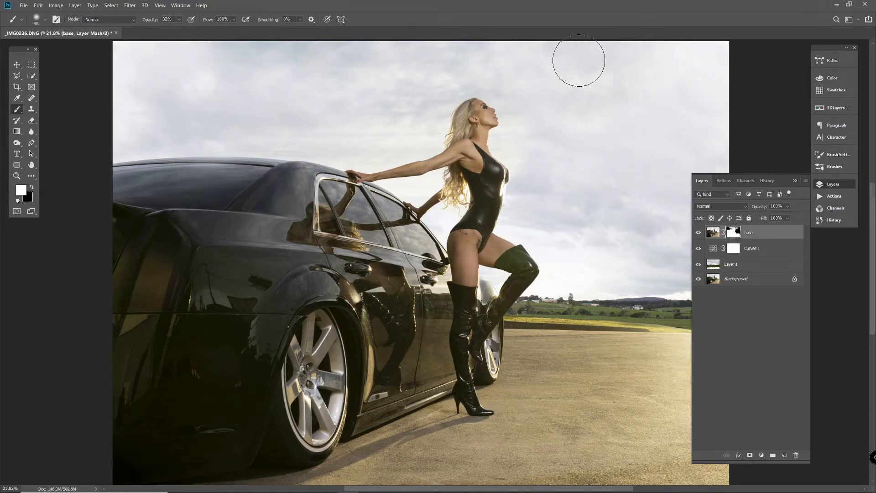
Step: Restore some original sky beside the model with white, and mask out the power pole traces with black at 32% opacity
drag(603, 152, 625, 112)
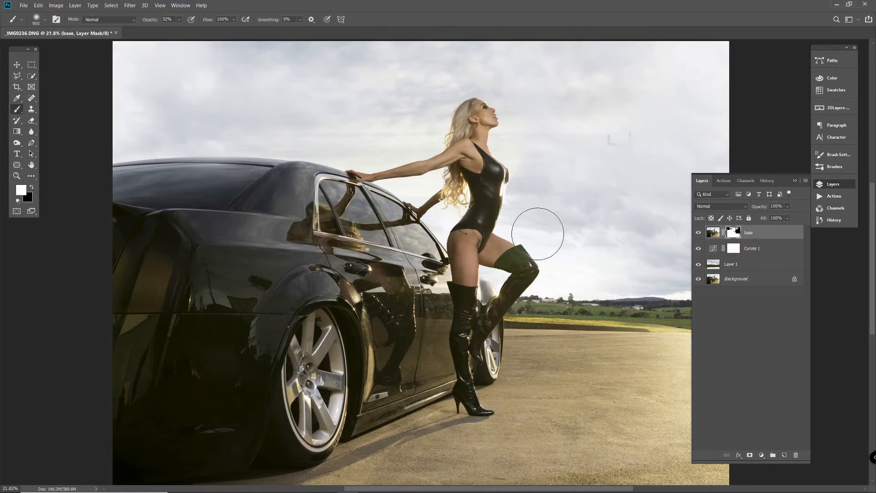
click(31, 188)
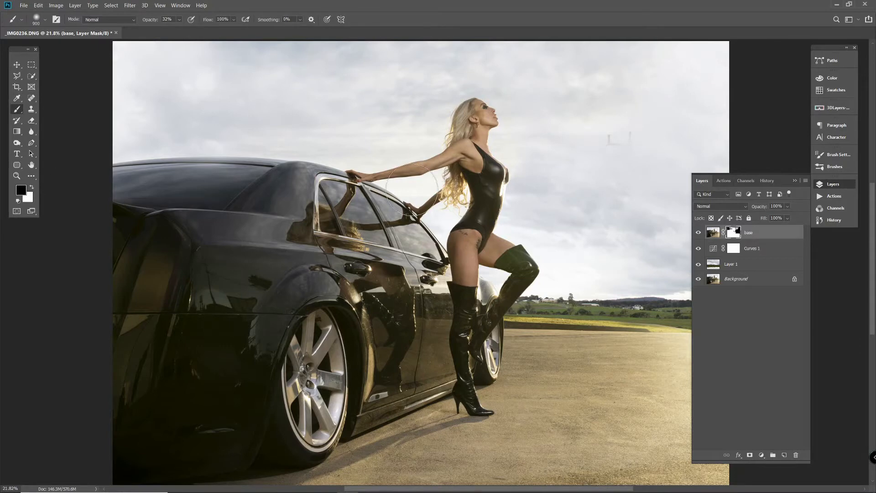
drag(603, 137, 625, 141)
key(bracketleft)
key(bracketleft)
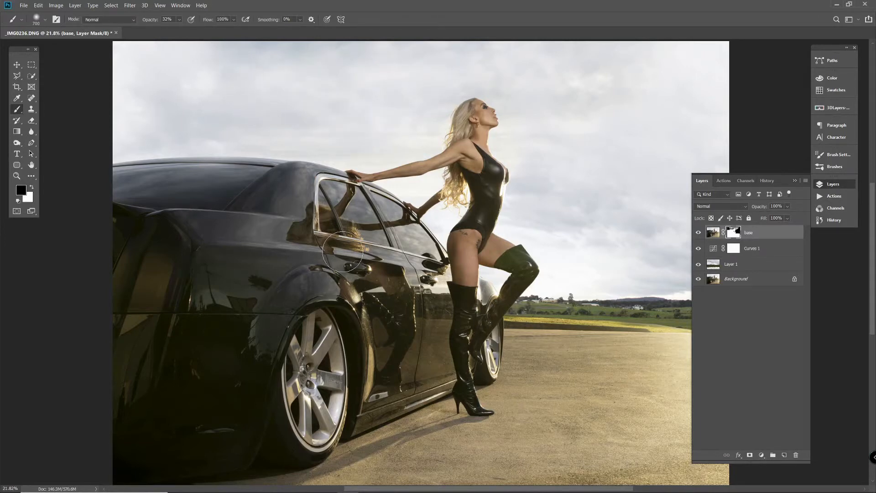
Step: Compare the composite with the original background by repeatedly hiding and showing the panorama layer
scroll(346, 281, down, 3)
scroll(484, 340, up, 2)
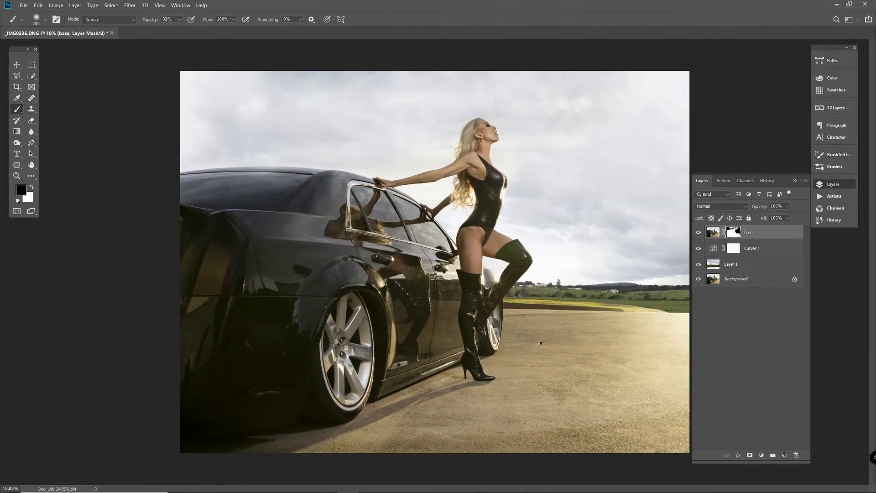
click(699, 264)
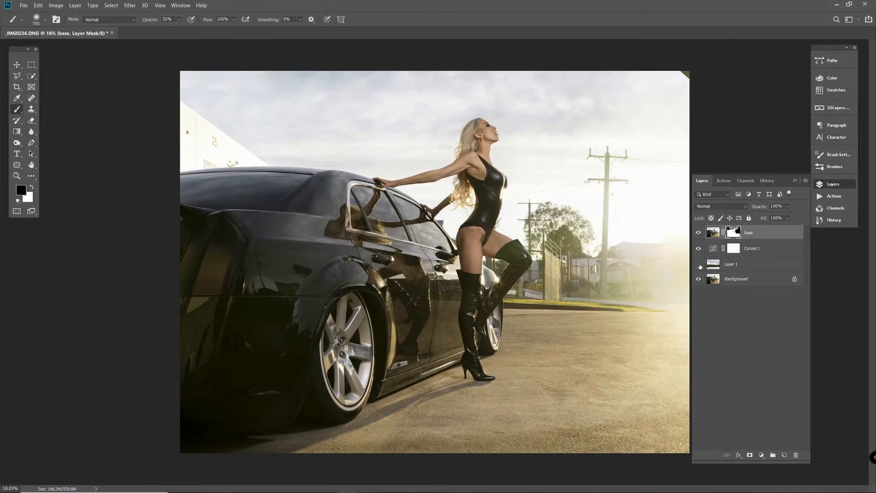
click(699, 265)
click(699, 264)
click(699, 264)
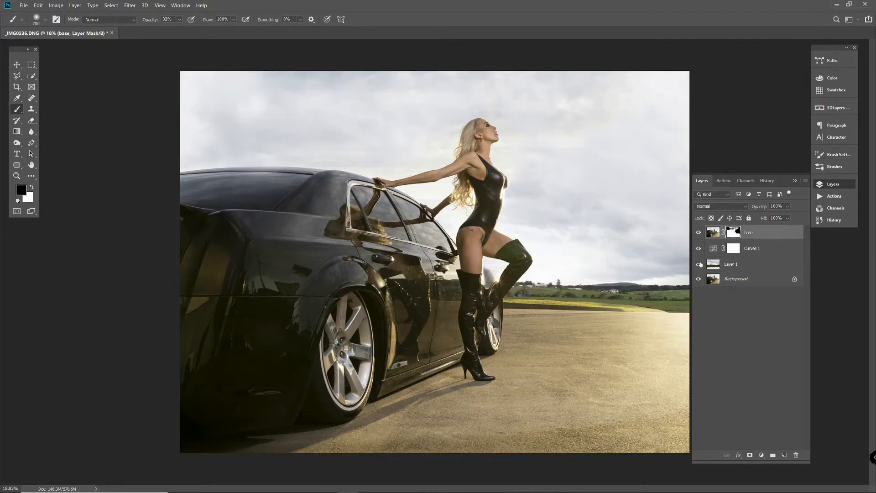
click(699, 264)
click(700, 265)
click(700, 265)
click(699, 264)
Step: Add a Vibrance adjustment with vibrance -27 and place it directly beneath the base layer
click(761, 455)
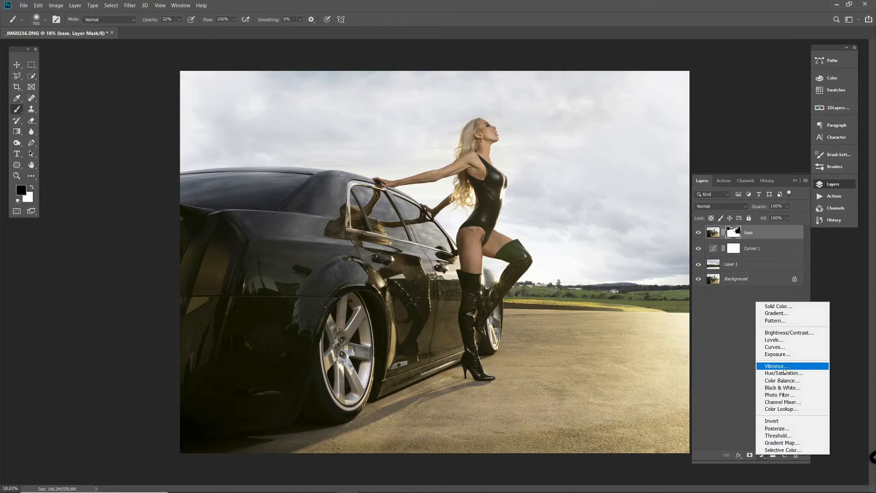
click(784, 367)
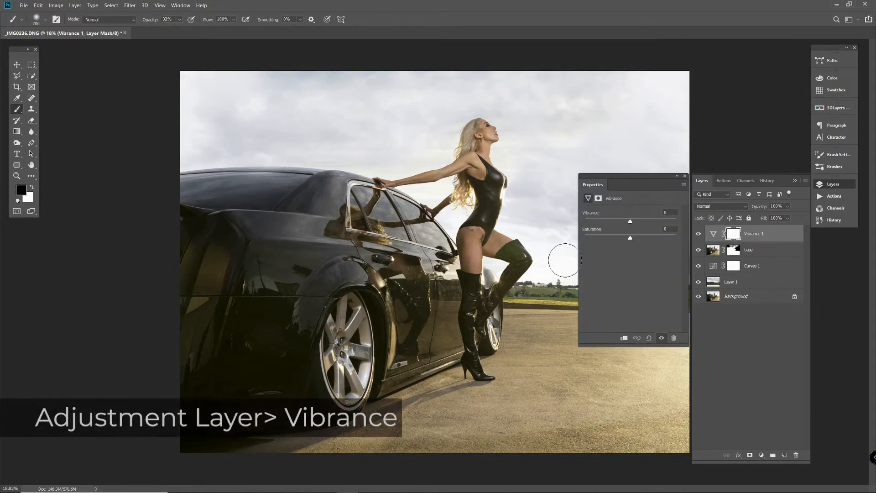
scroll(524, 292, up, 2)
drag(515, 349, 301, 299)
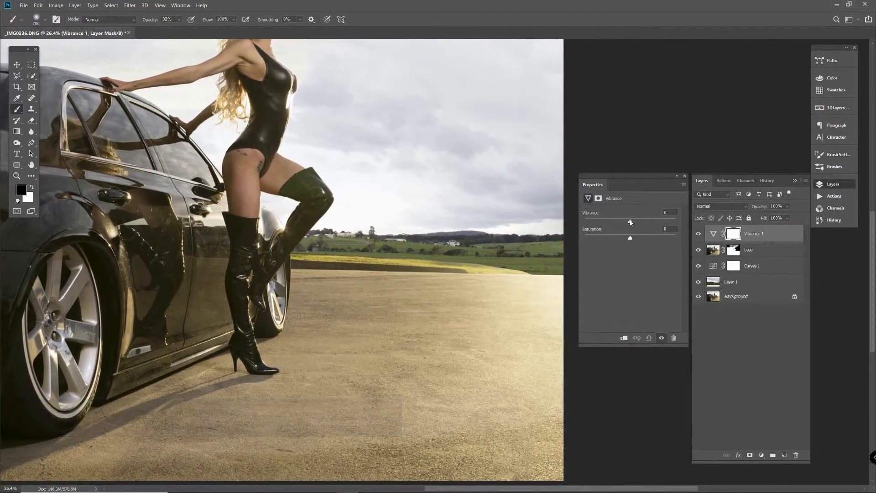
drag(624, 222, 612, 221)
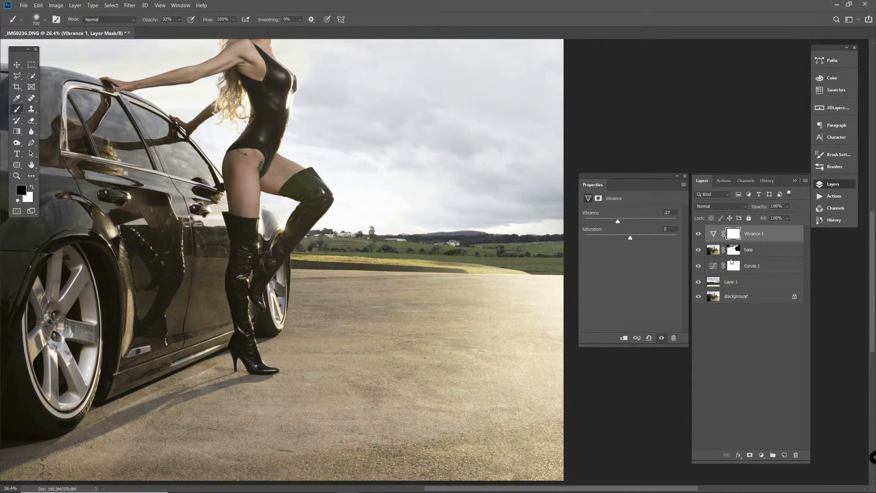
drag(764, 237, 751, 258)
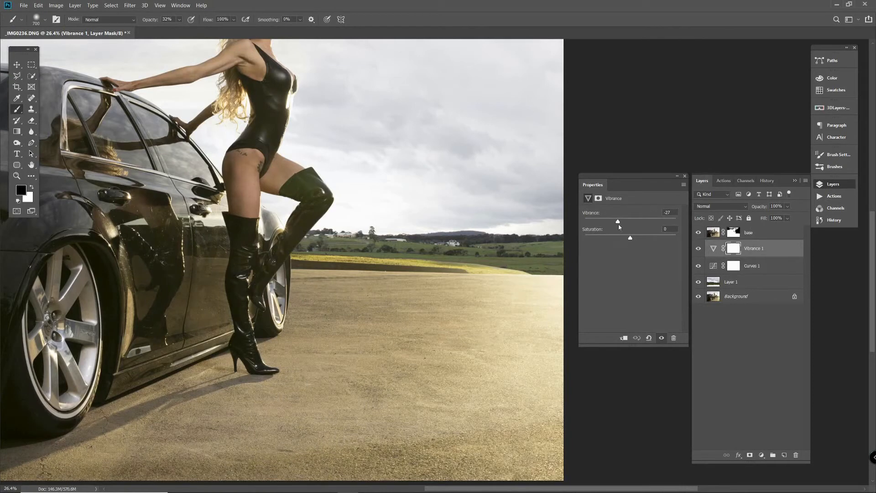
Step: Lower the adjustment's vibrance further to mute the panorama's colours and compare the scene with and without it
drag(619, 223, 615, 223)
drag(615, 222, 603, 222)
click(685, 176)
click(699, 249)
click(699, 248)
Step: Soften the upper edge of the yellow grass strip on the base layer's mask with a small black brush at 45% opacity
scroll(349, 333, up, 10)
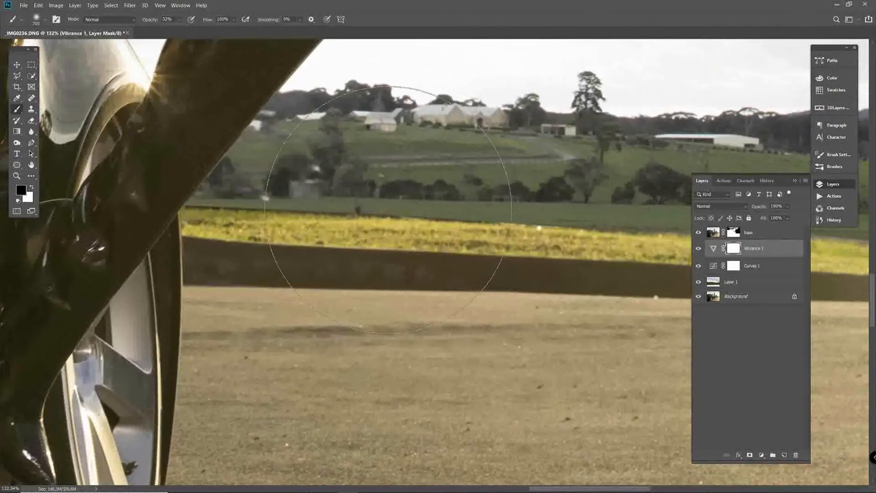
click(734, 233)
key([)
key([)
key([)
key([)
key([)
key([)
key([)
key([)
key([)
key([)
key([)
key([)
key([)
key([)
key([)
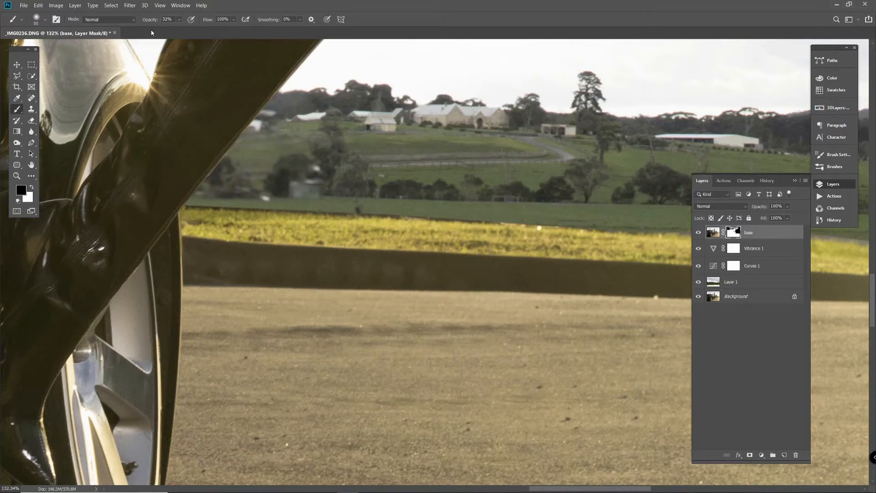
drag(149, 21, 155, 21)
key([)
key([)
key(bracketright)
key(bracketleft)
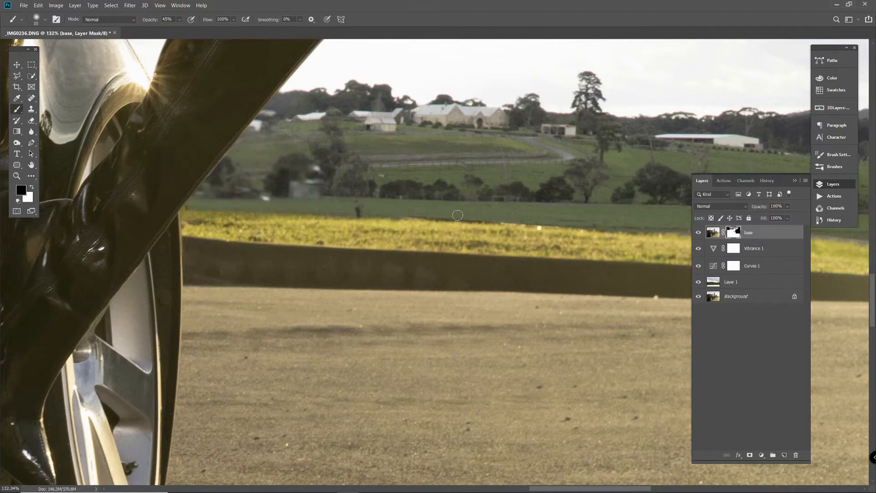
key(bracketleft)
drag(479, 220, 525, 223)
drag(551, 257, 449, 244)
mouse_move(455, 211)
mouse_down()
mouse_move(408, 205)
mouse_move(515, 217)
mouse_up()
mouse_move(566, 225)
mouse_down()
mouse_move(359, 239)
mouse_move(445, 233)
mouse_move(380, 231)
mouse_up()
drag(437, 232, 551, 244)
drag(481, 256, 312, 254)
drag(392, 236, 447, 242)
mouse_move(447, 242)
mouse_down()
mouse_move(497, 248)
mouse_move(490, 254)
mouse_move(547, 252)
mouse_up()
drag(489, 242, 642, 260)
Step: Continue blending the grass strip into the green field out to its far tapered end with a slightly larger brush at 45% opacity
key(bracketright)
key(bracketright)
key(bracketright)
drag(553, 249, 626, 259)
drag(496, 247, 434, 241)
mouse_move(653, 264)
mouse_down()
mouse_move(454, 226)
mouse_move(642, 247)
mouse_move(607, 249)
mouse_up()
drag(550, 236, 340, 234)
mouse_move(424, 246)
mouse_down()
mouse_move(544, 266)
mouse_move(411, 242)
mouse_up()
drag(541, 270, 645, 273)
drag(587, 293, 462, 292)
mouse_move(509, 269)
mouse_down()
mouse_move(601, 272)
mouse_move(523, 268)
mouse_up()
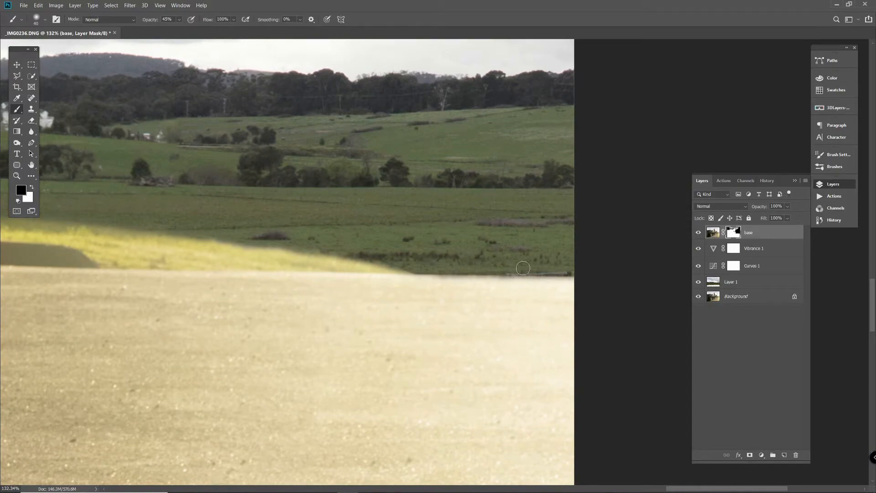
drag(254, 243, 436, 243)
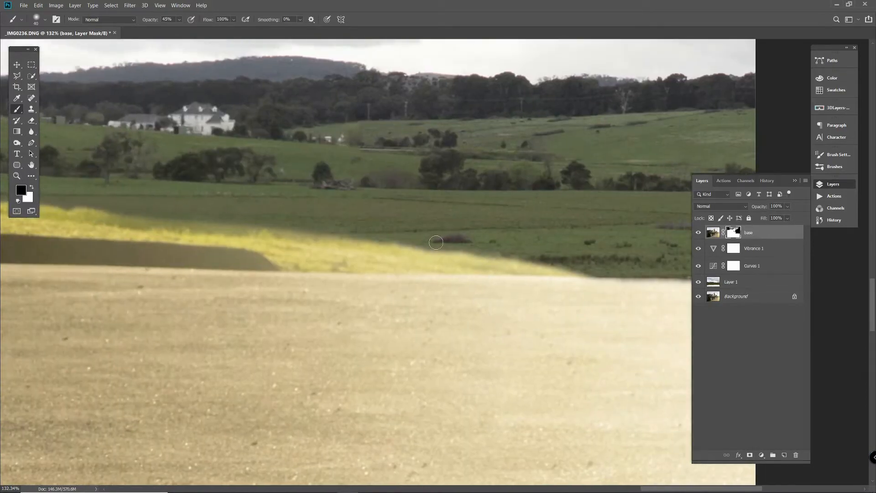
drag(349, 262, 525, 270)
drag(497, 237, 388, 226)
scroll(525, 308, down, 6)
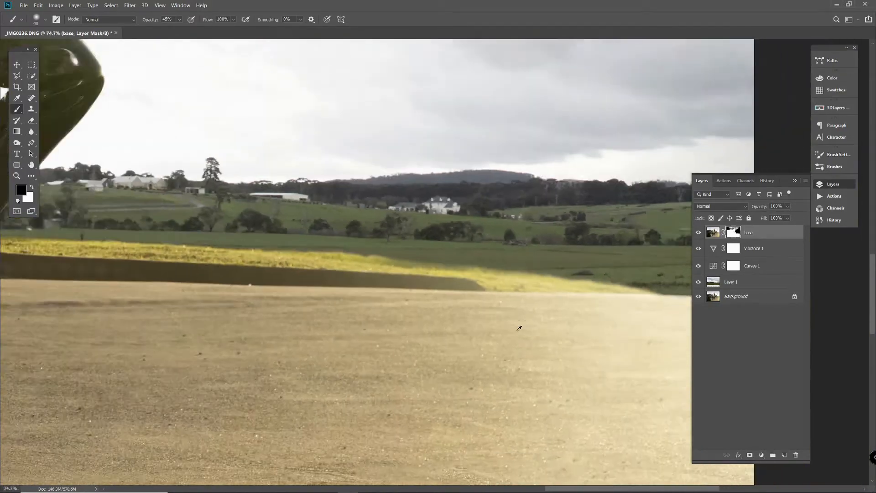
scroll(333, 280, up, 6)
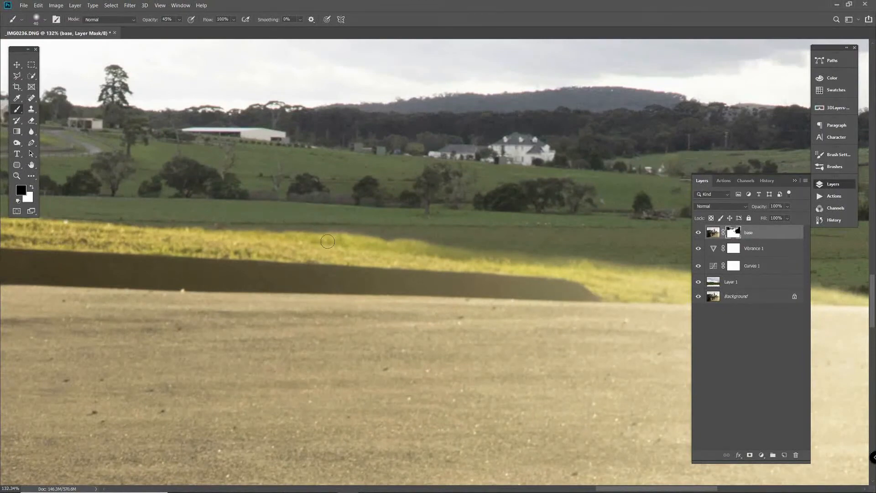
scroll(328, 241, down, 8)
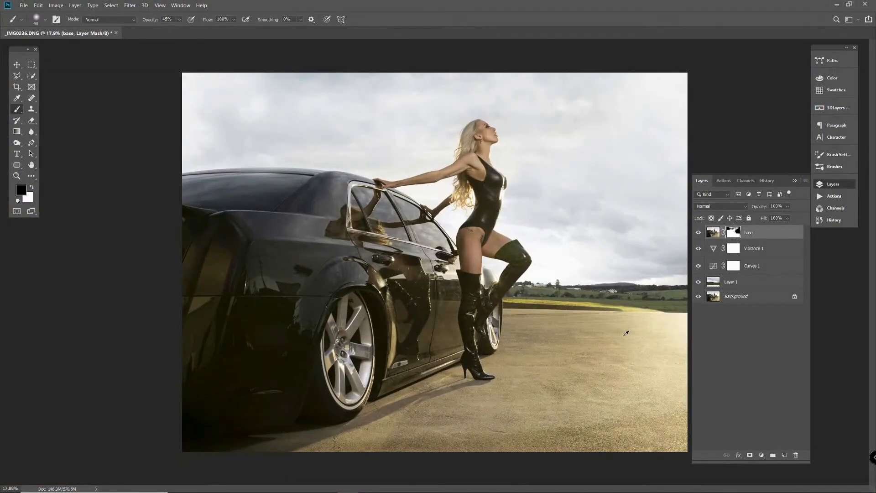
Step: Add a Color Balance adjustment above Vibrance 1 with the midtones' yellow-blue value at -56
scroll(626, 333, up, 7)
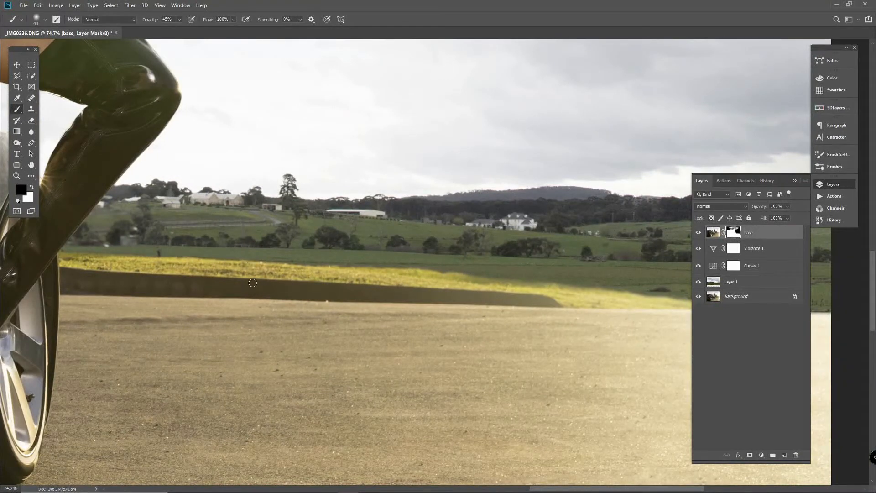
click(764, 252)
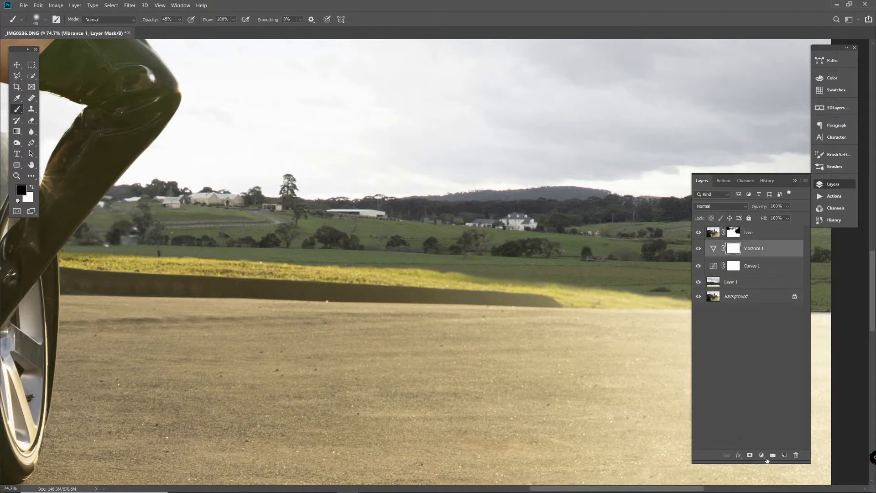
click(762, 456)
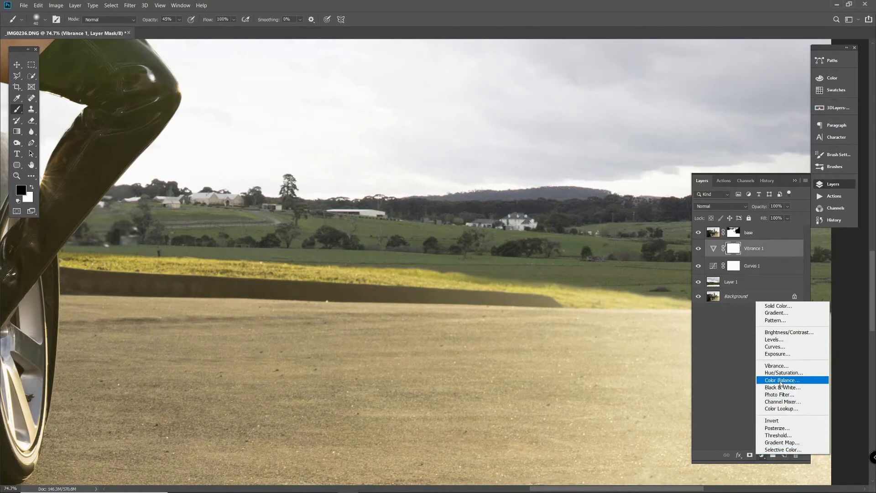
click(782, 380)
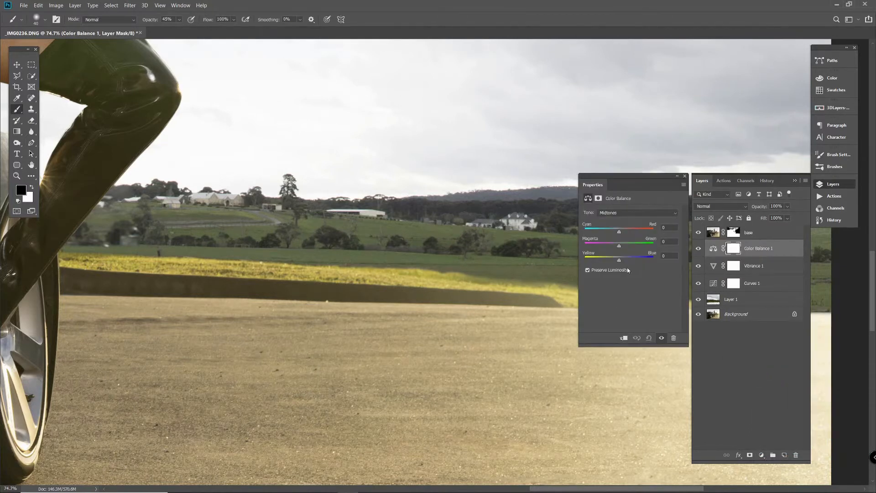
drag(613, 261, 604, 260)
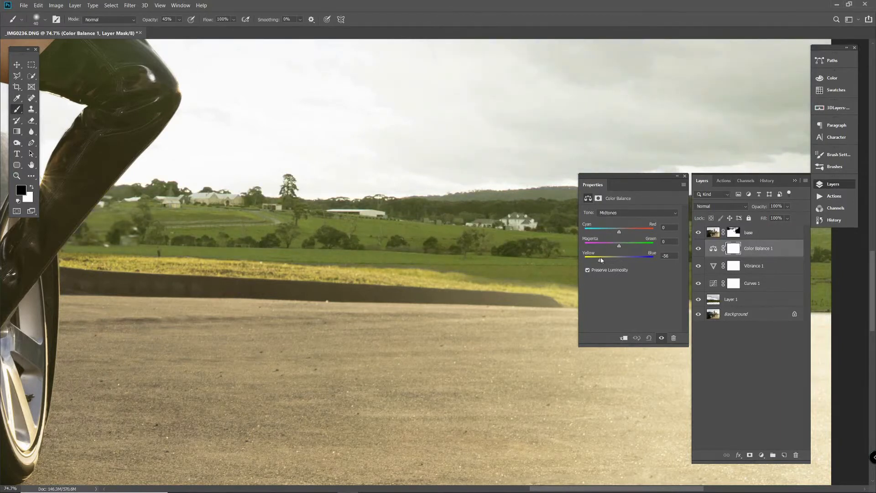
click(685, 176)
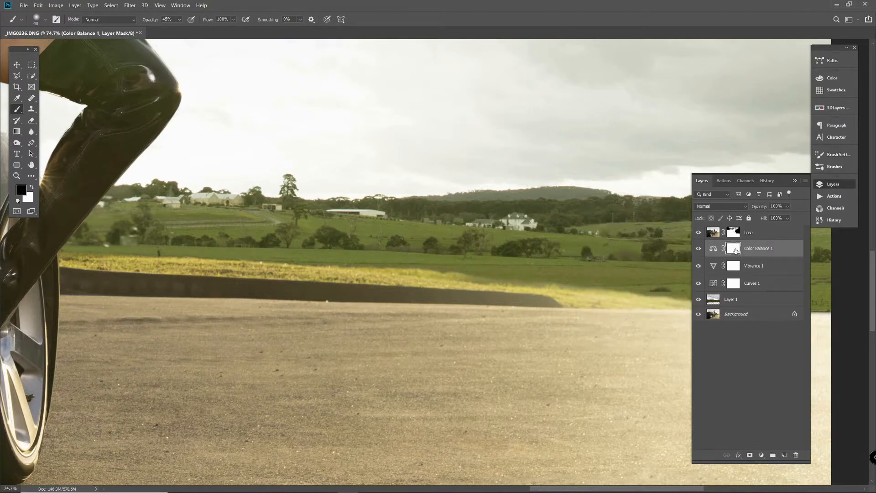
Step: Invert the Color Balance mask and paint the green fields back in with a size 300 white brush at 45% opacity
key(ctrl+i)
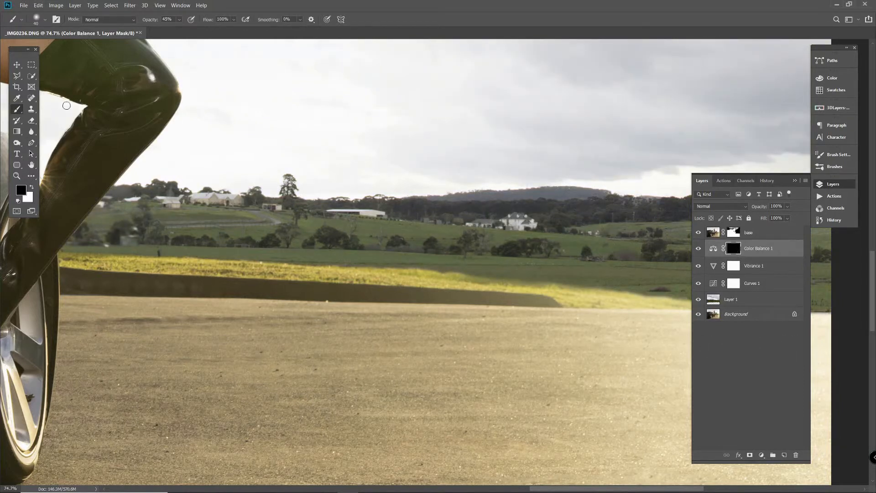
click(31, 187)
key(bracketright)
key(bracketright)
key(bracketright)
key(bracketright)
key(bracketright)
key(bracketright)
key(bracketright)
key(bracketright)
key(bracketright)
key(bracketright)
key(bracketright)
key(bracketright)
mouse_move(166, 247)
mouse_down()
mouse_move(209, 240)
mouse_move(89, 238)
mouse_up()
scroll(83, 240, up, 1)
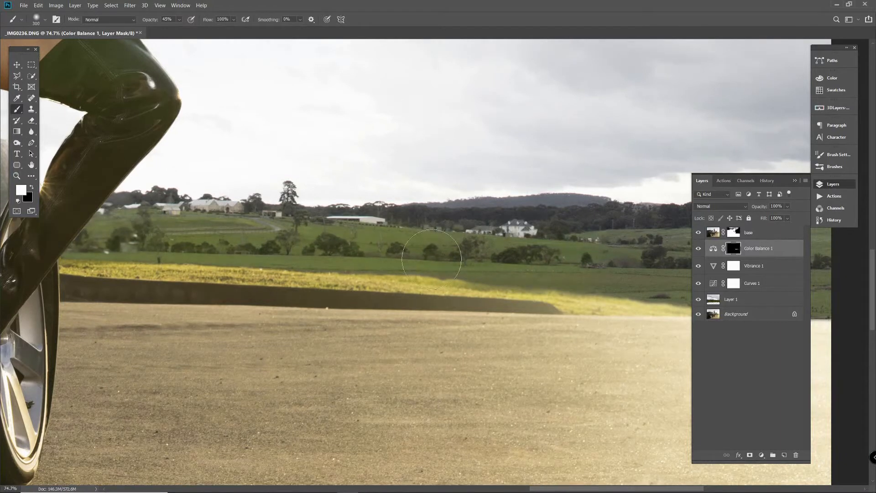
drag(553, 271, 409, 247)
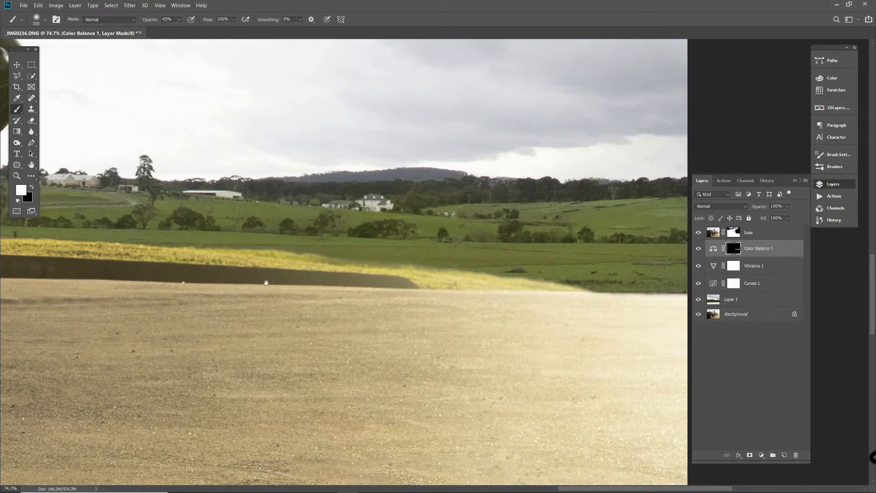
drag(267, 283, 470, 285)
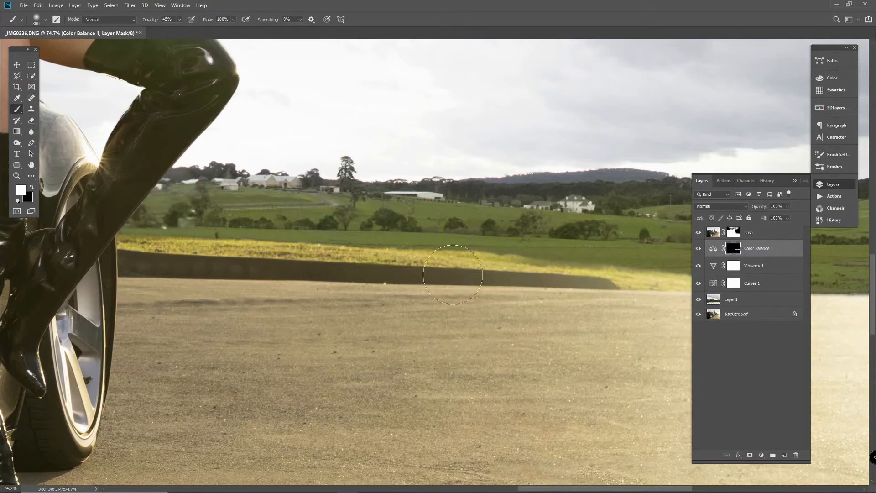
Step: Compare the scene with and without the Color Balance adjustment and reduce its opacity to 81%
alt+scroll(484, 308, down, 6)
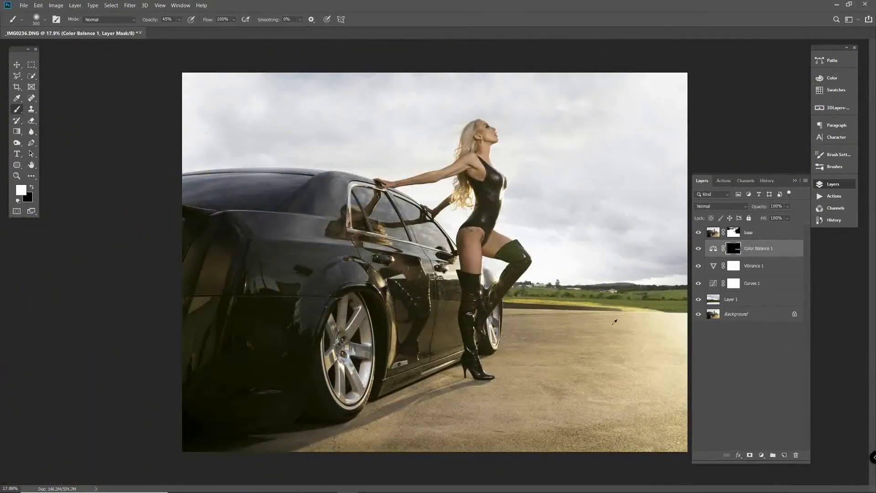
alt+scroll(631, 324, up, 1)
click(698, 248)
click(698, 248)
click(697, 249)
click(697, 248)
click(778, 250)
drag(764, 208, 755, 208)
click(701, 248)
click(700, 248)
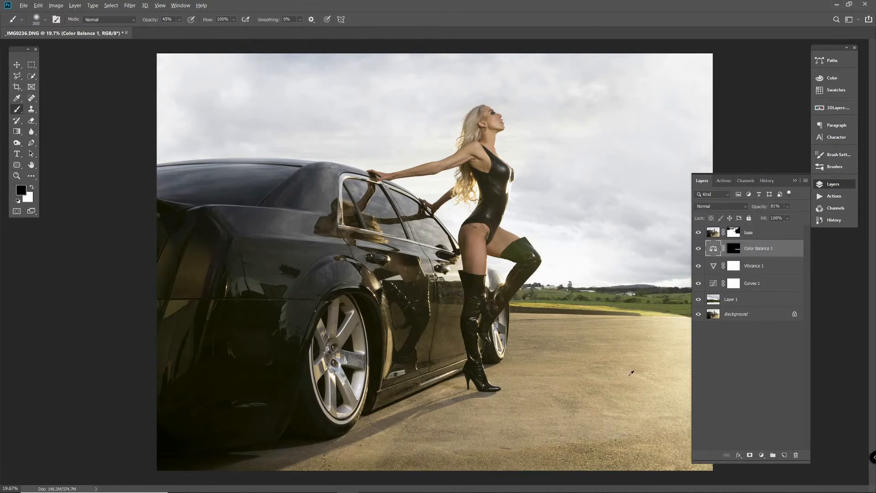
Step: Rename Layer 1 as landscape and convert it to a Smart Object
scroll(632, 373, up, 3)
scroll(620, 318, up, 5)
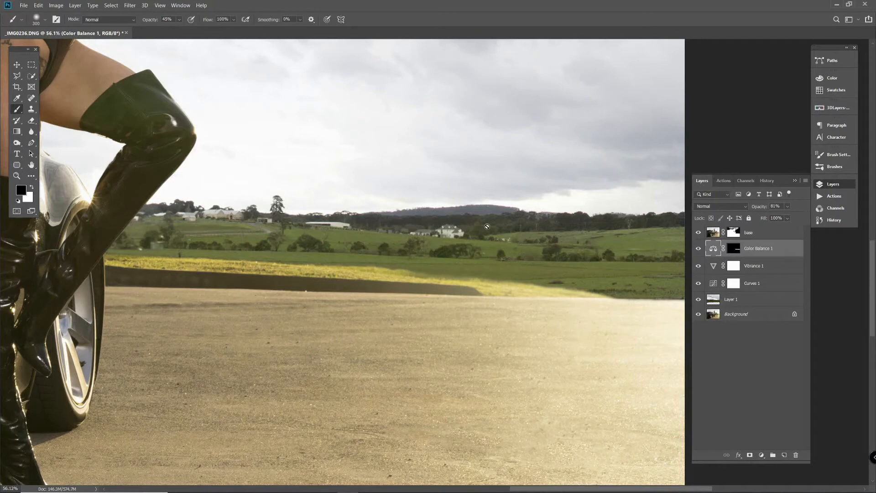
click(742, 302)
double_click(732, 299)
text(b)
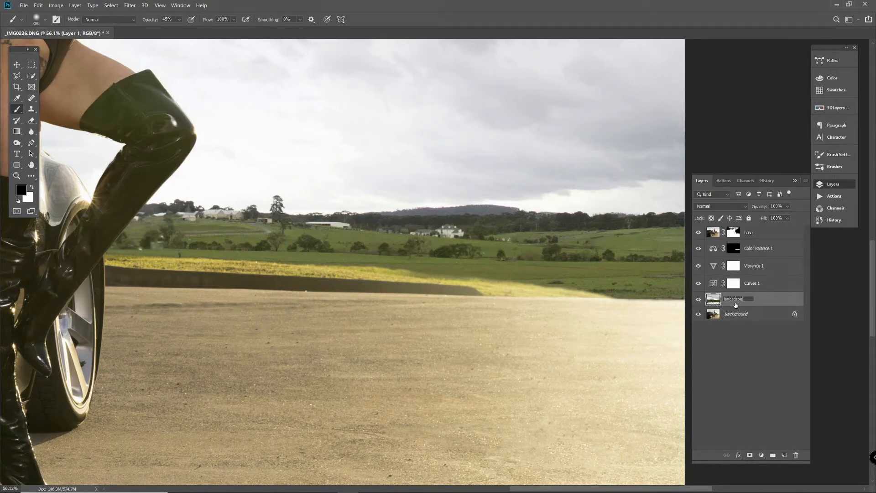
key(Return)
right_click(753, 299)
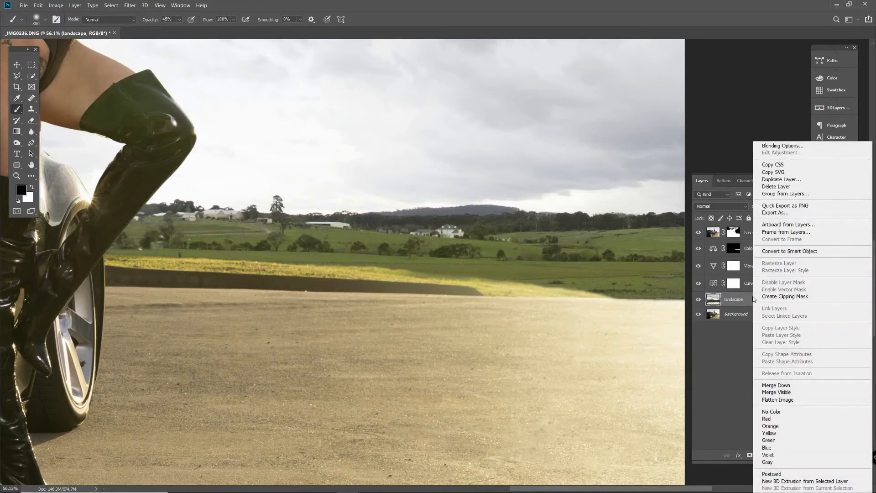
click(782, 252)
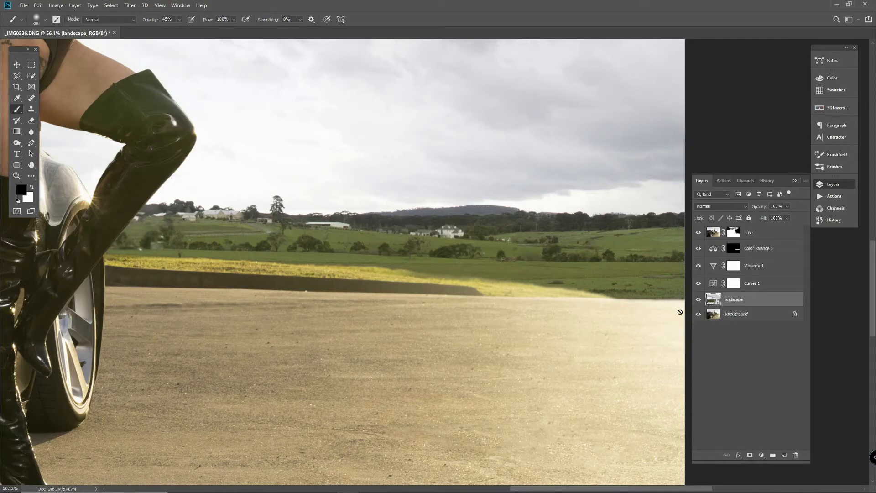
Step: Apply a Gaussian Blur with a 4.1-pixel radius to the landscape layer
click(131, 6)
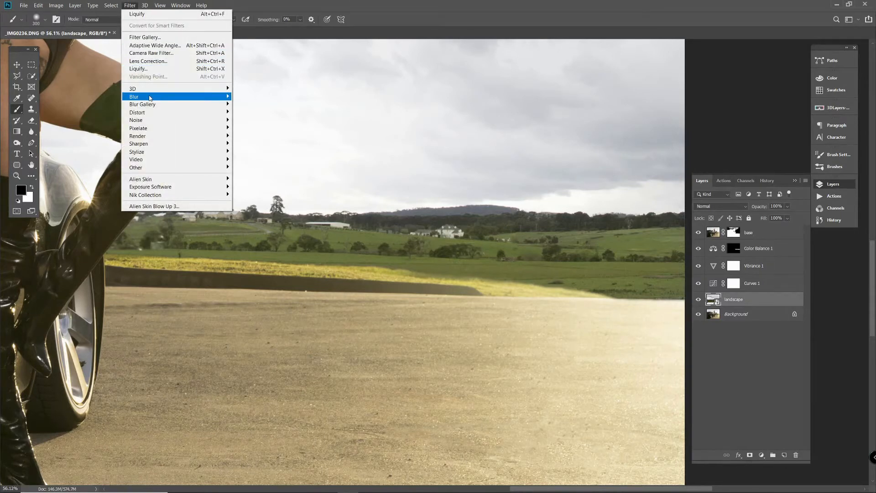
mouse_move(151, 97)
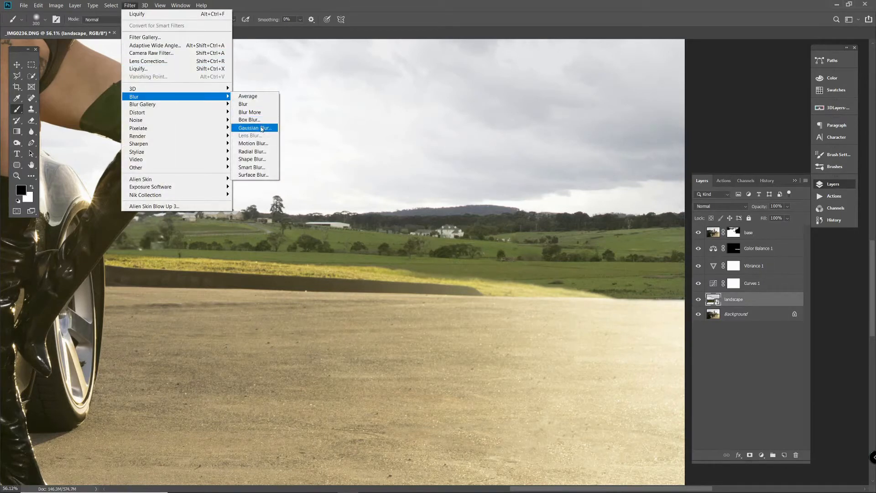
click(258, 128)
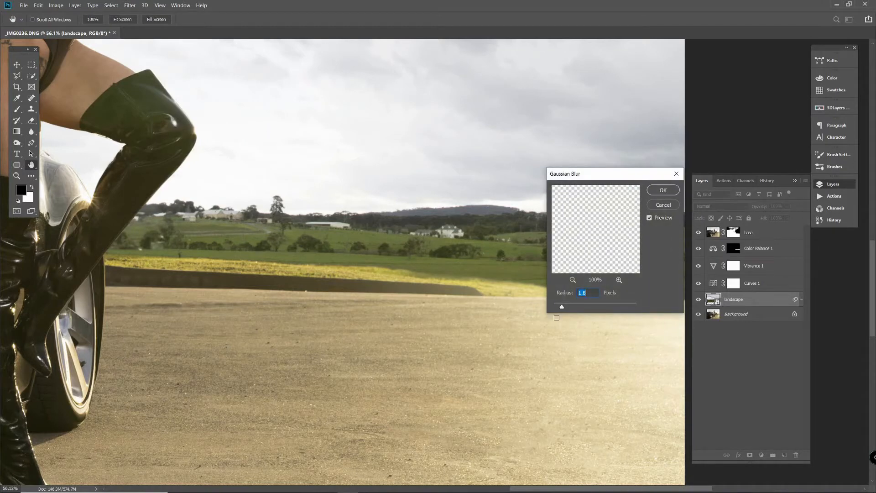
drag(563, 310, 564, 310)
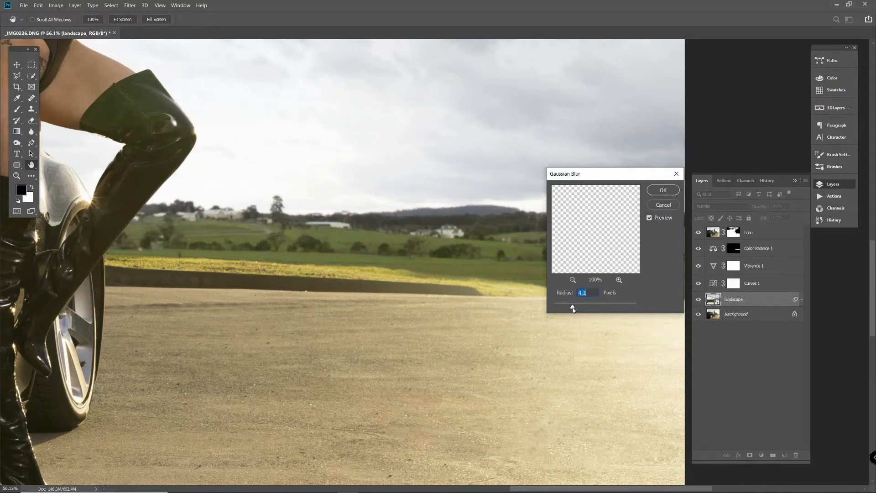
click(663, 191)
key(b)
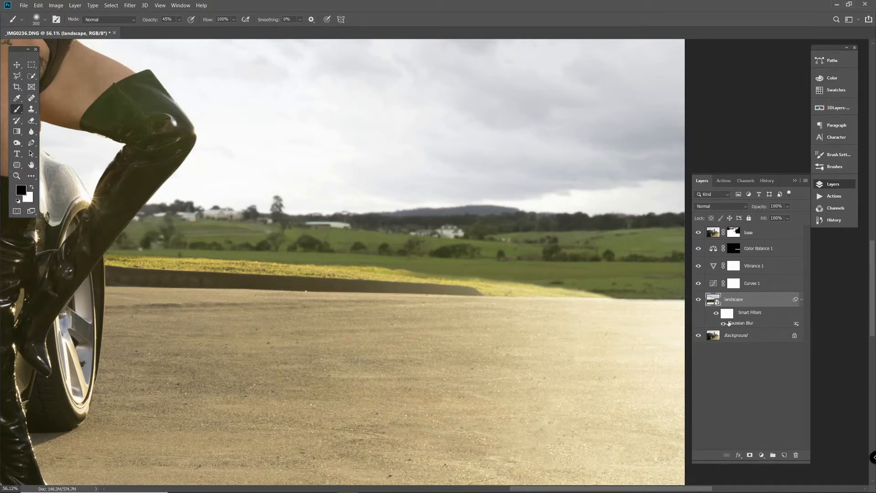
Step: Examine the blurred landscape along the grass strip and kerb, comparing it with the original background alone
scroll(545, 328, down, 5)
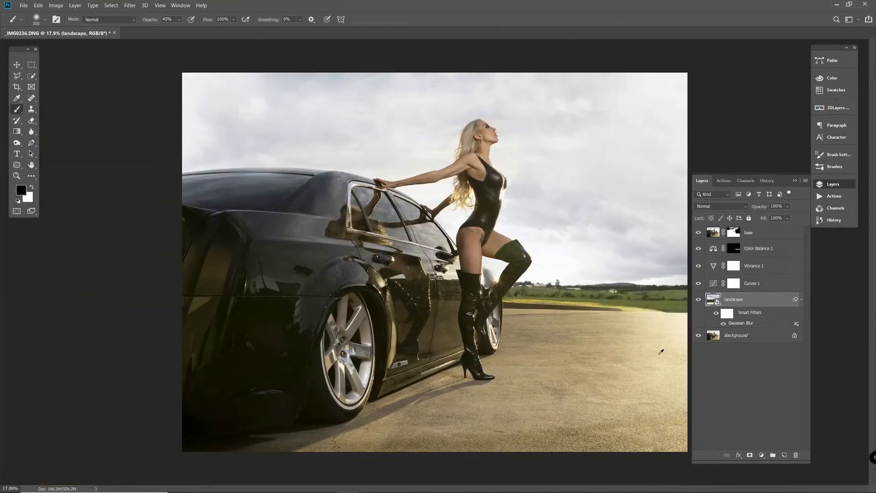
scroll(666, 342, up, 8)
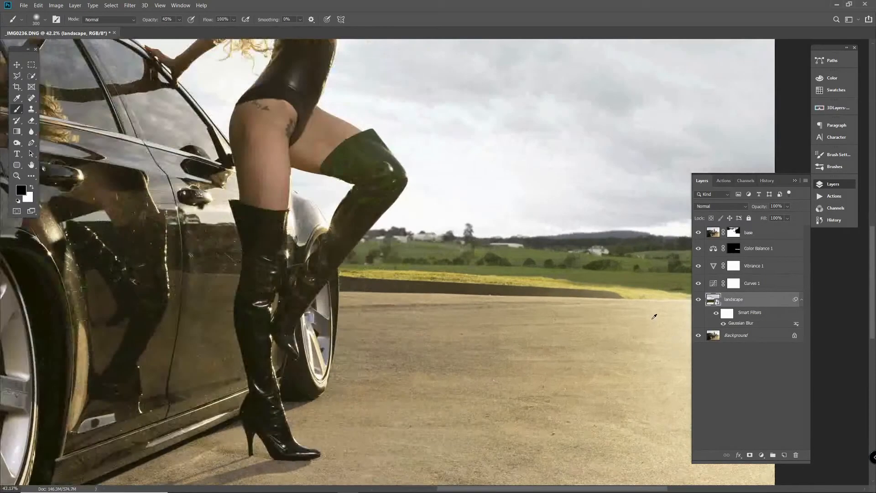
scroll(570, 287, up, 1)
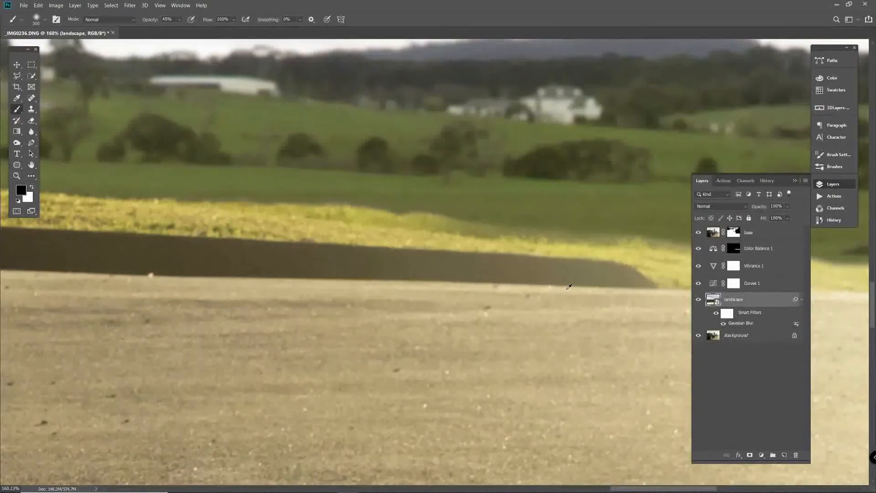
drag(570, 293, 506, 305)
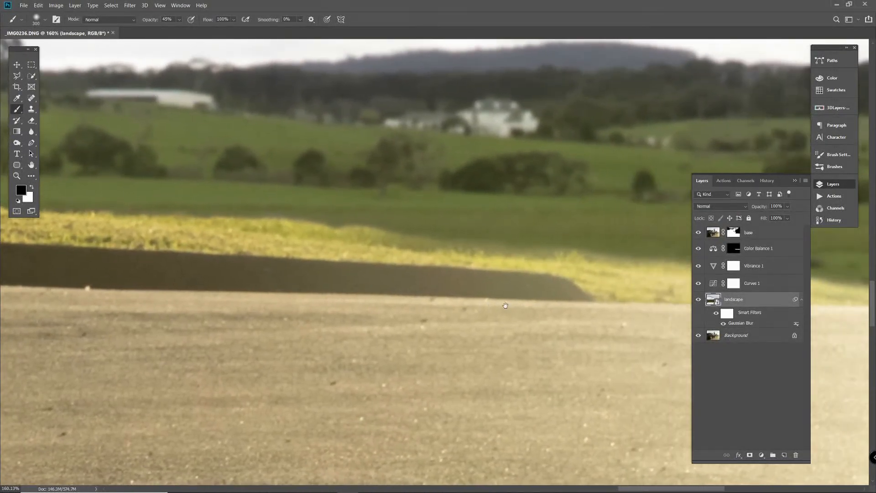
alt+click(699, 335)
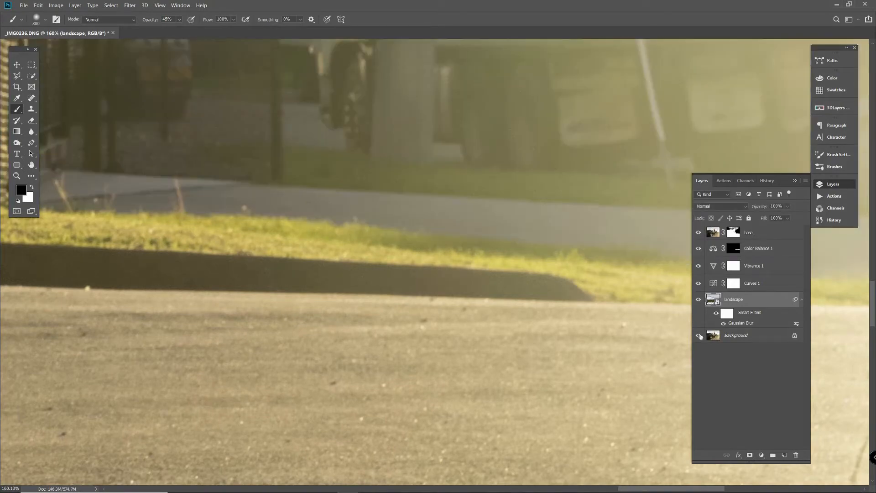
alt+click(698, 336)
scroll(524, 284, down, 8)
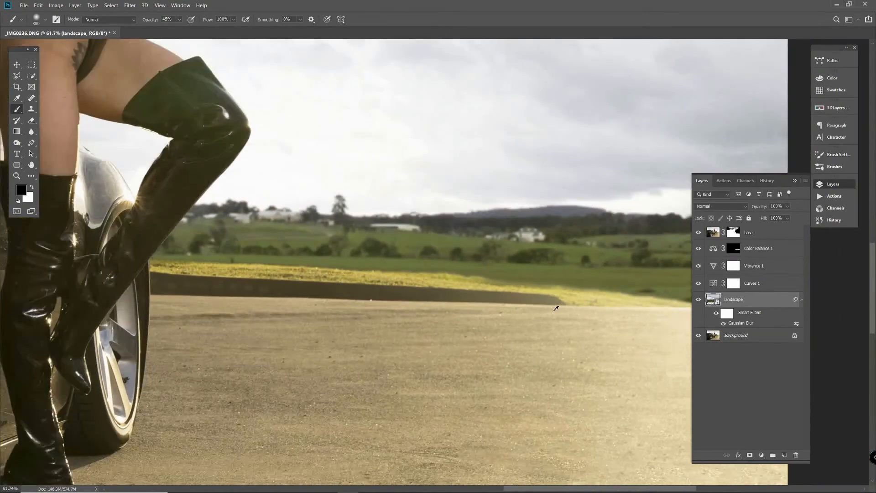
scroll(509, 317, down, 2)
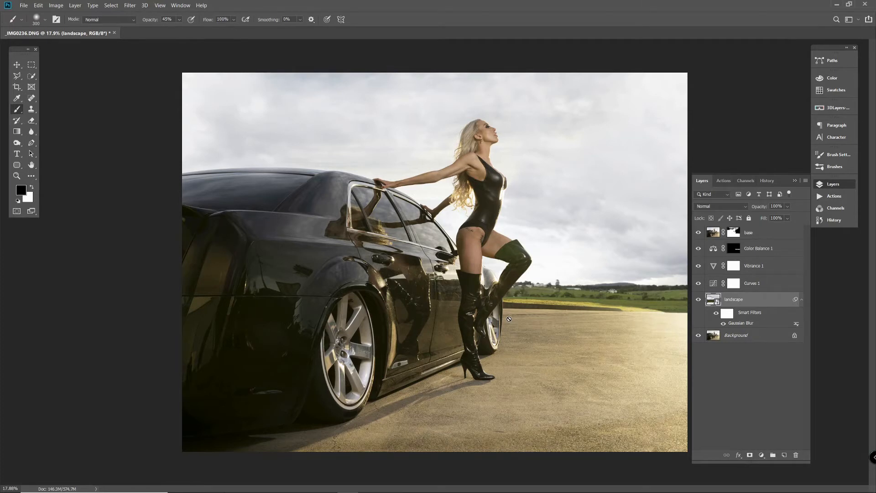
Step: Duplicate all layers from Background up to base and merge the copies into a single layer on top
click(802, 300)
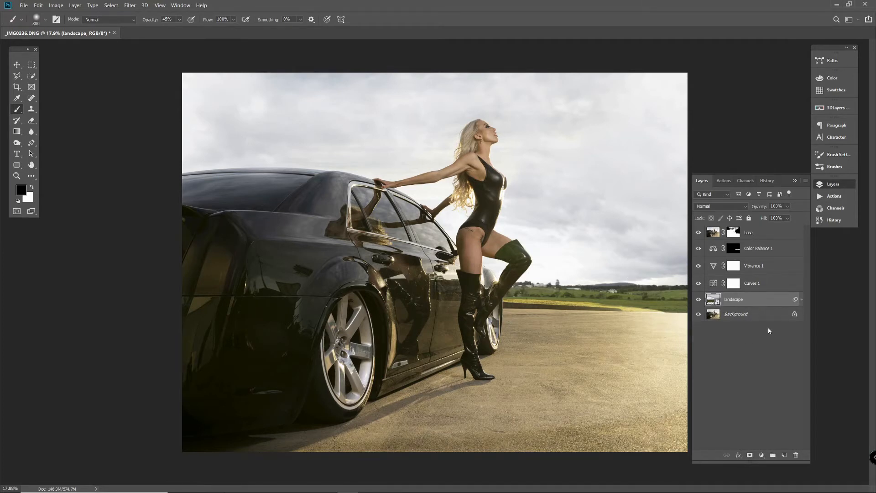
click(739, 315)
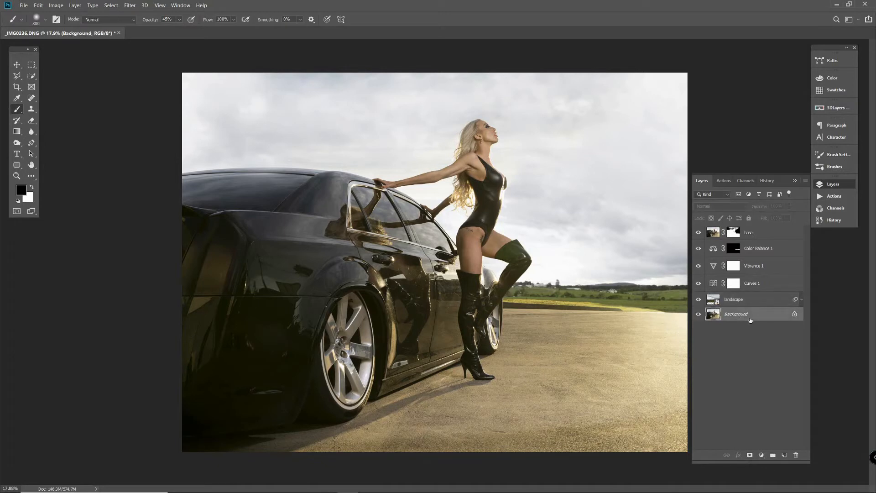
shift+click(755, 234)
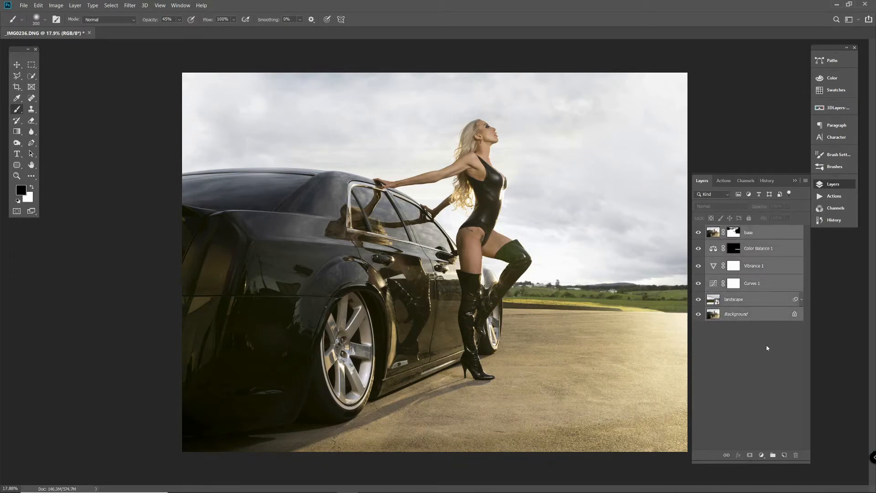
key(ctrl+j)
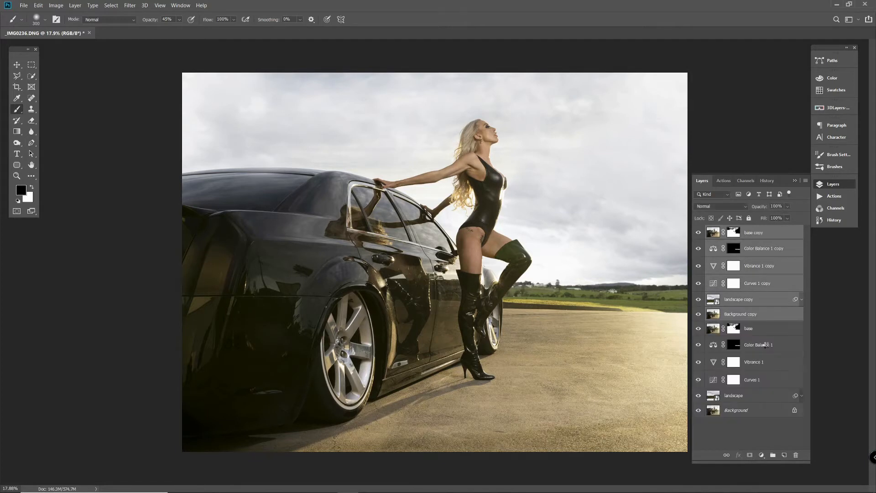
right_click(739, 315)
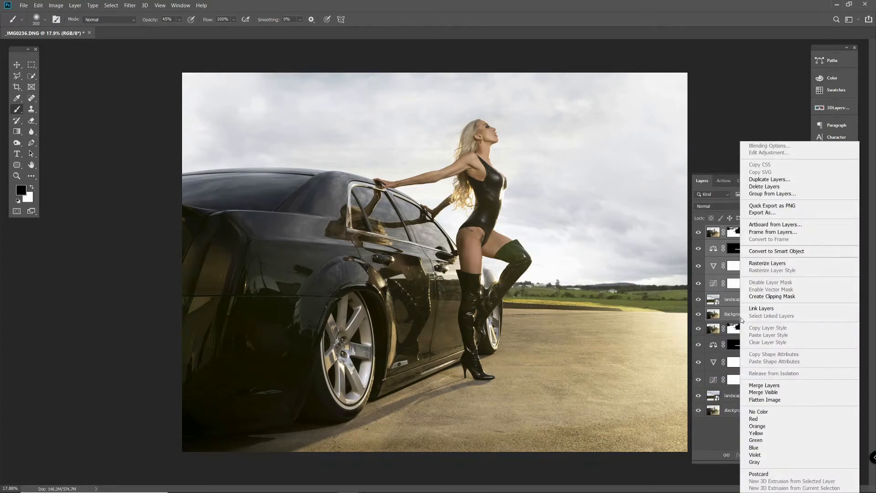
click(771, 385)
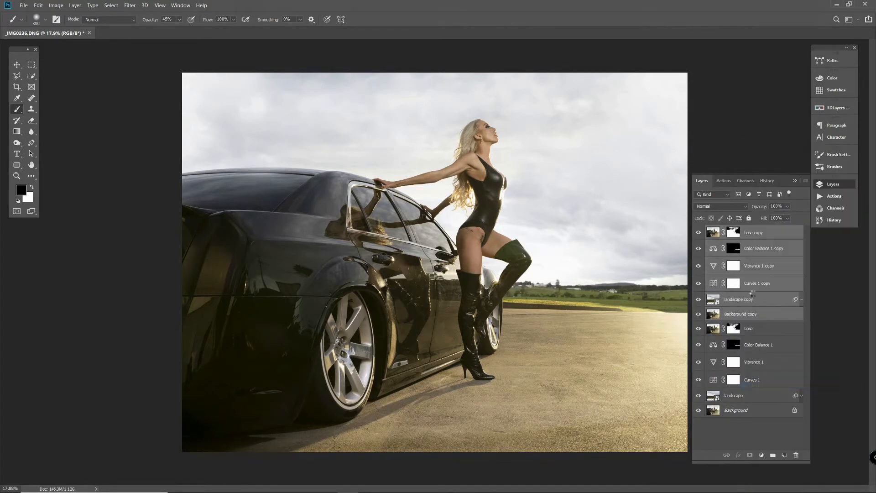
Step: Rename the merged top layer as base
double_click(734, 233)
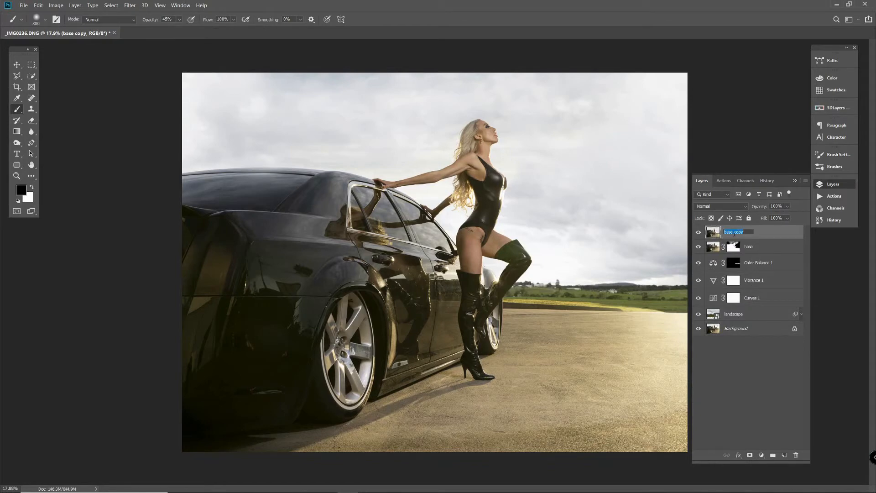
text(ba)
key(Return)
Step: Save the document as the layered Photoshop file _IMG0236 in the Car Park folder
click(23, 6)
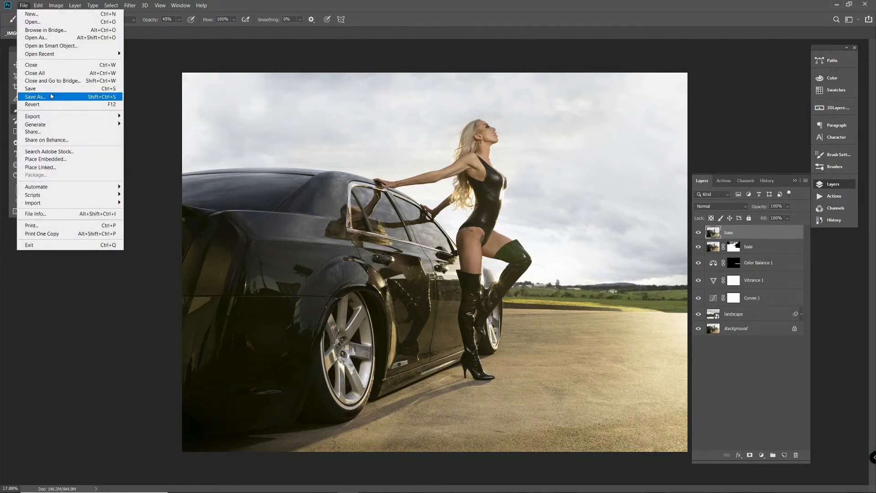
click(238, 243)
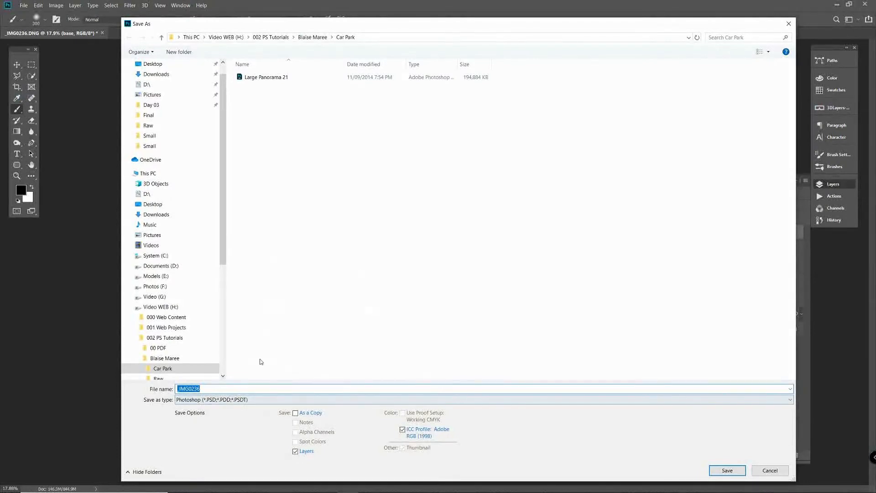
click(727, 470)
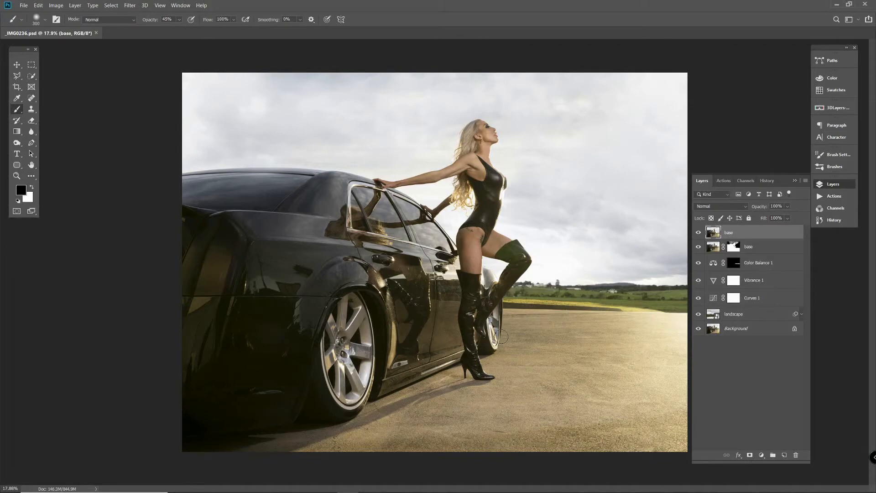
Step: Remove dust specks from the boot reflection on the car's rear door with the Spot Healing Brush at 25 pixels
scroll(340, 347, up, 9)
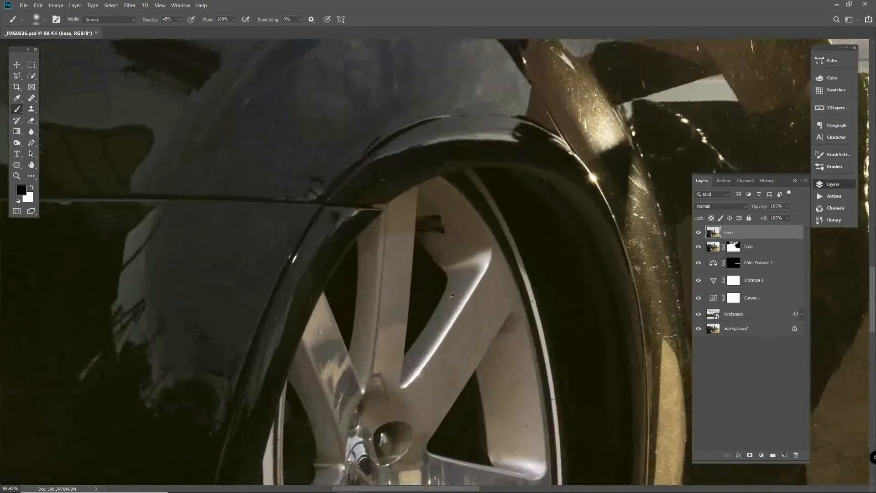
drag(451, 296, 231, 335)
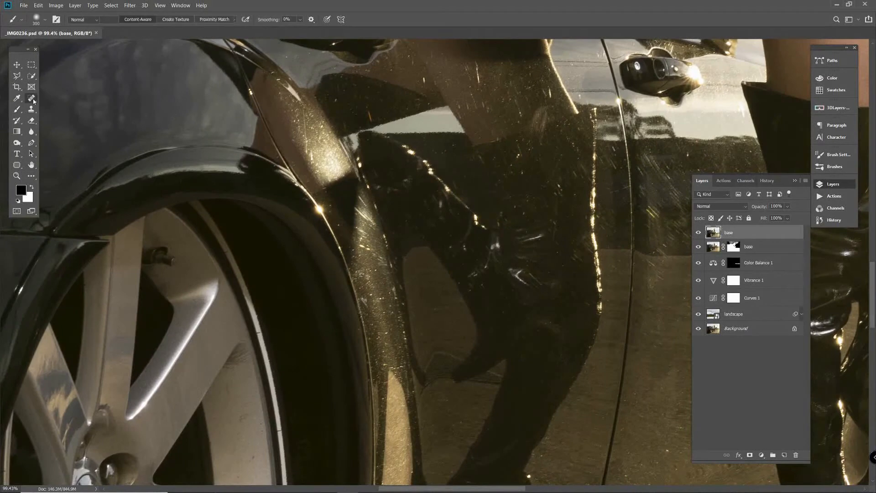
drag(31, 98, 59, 98)
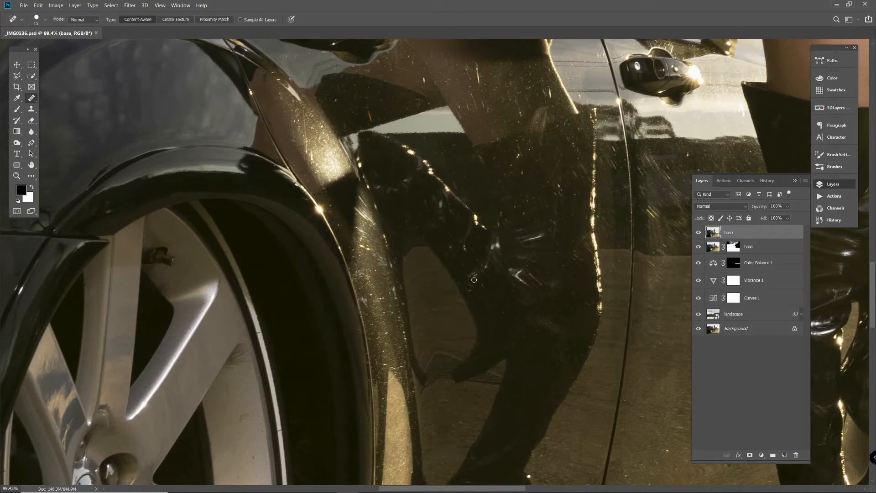
key(bracketright)
key(bracketright)
click(464, 247)
drag(464, 263, 470, 280)
click(479, 282)
click(470, 287)
mouse_move(438, 223)
mouse_down()
mouse_move(426, 203)
mouse_move(416, 235)
mouse_up()
drag(379, 189, 413, 191)
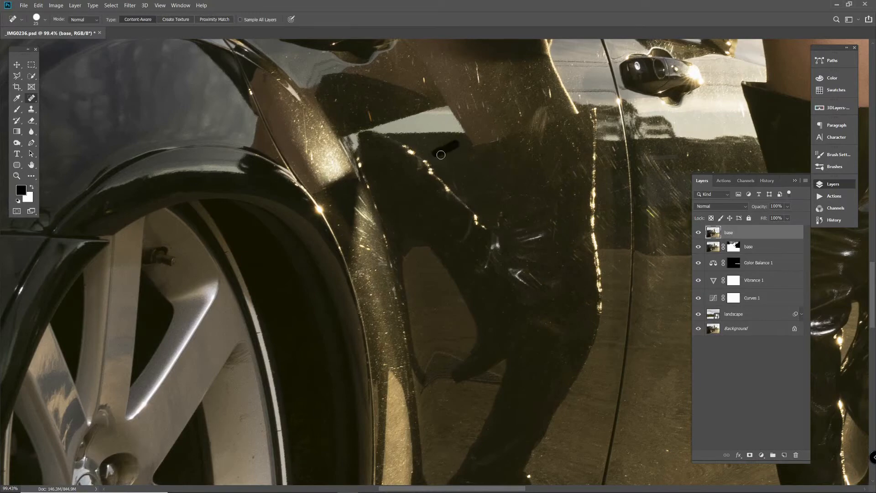
Step: Heal the specks and scratches across the lower door panels and the side sill behind the boots
scroll(473, 206, right, 3)
mouse_move(455, 206)
mouse_down()
mouse_move(447, 218)
mouse_move(454, 246)
mouse_up()
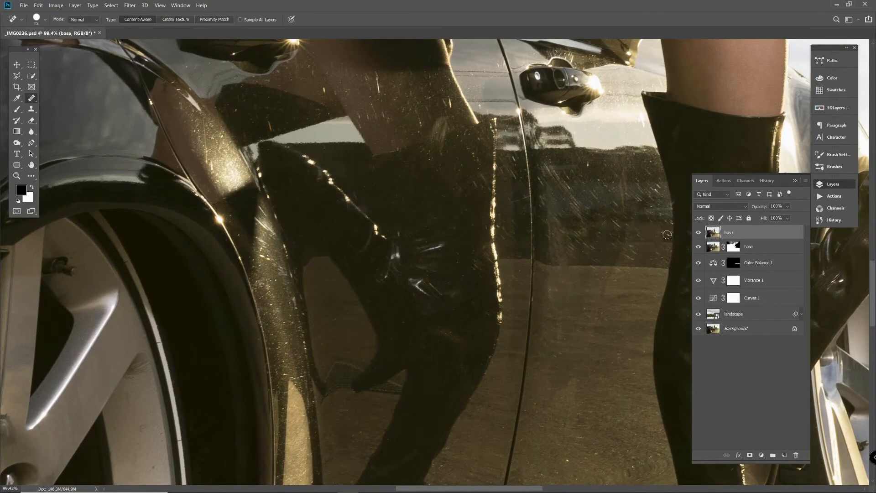
scroll(555, 205, down, 9)
drag(555, 205, 549, 210)
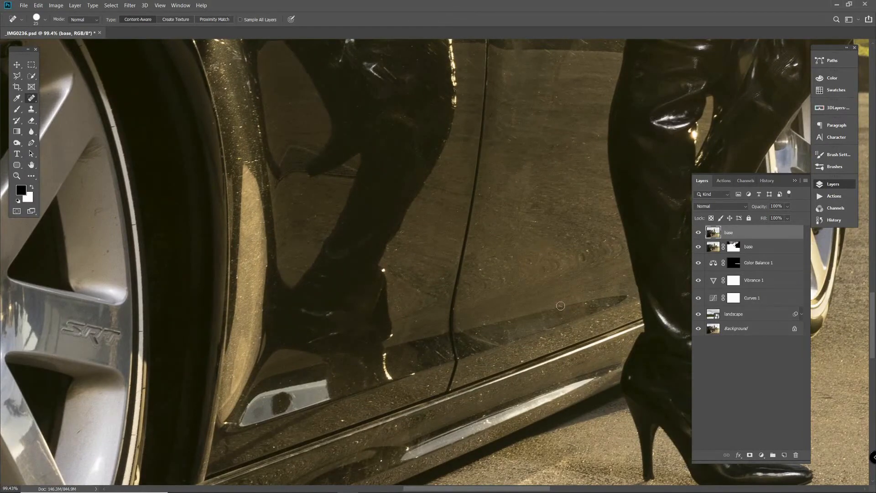
drag(436, 317, 502, 267)
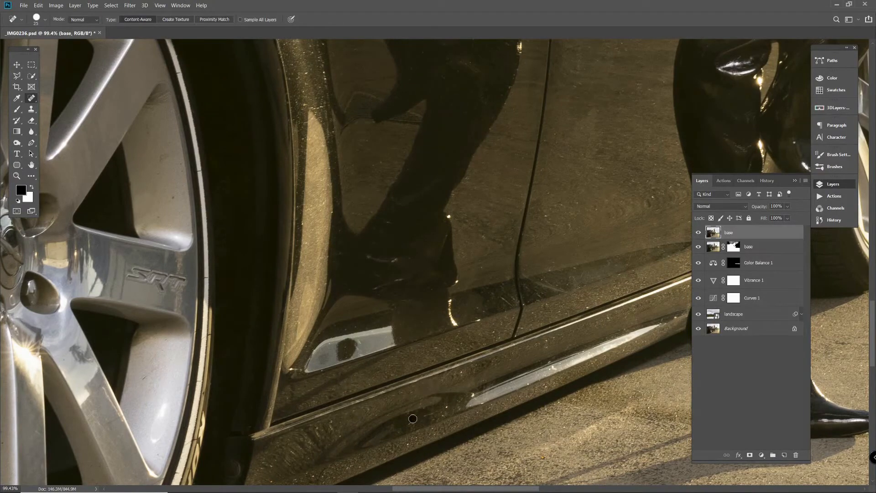
scroll(552, 365, right, 3)
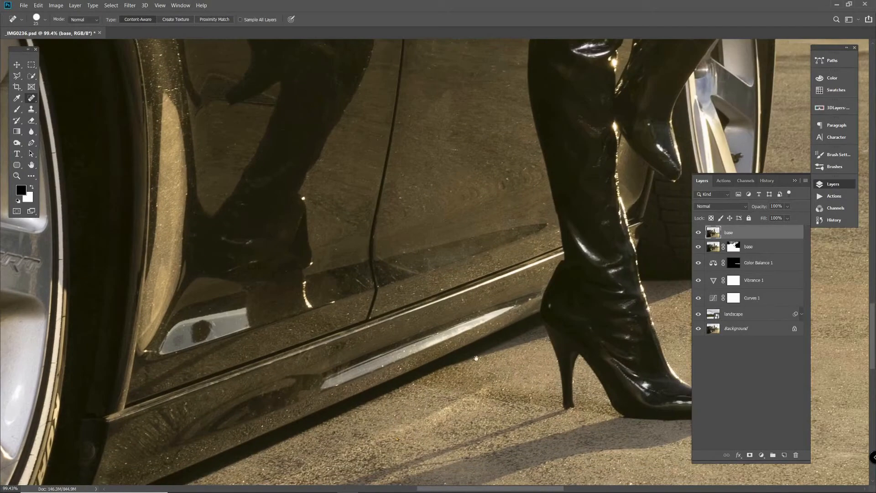
scroll(468, 292, up, 1)
drag(376, 322, 406, 331)
scroll(456, 274, up, 1)
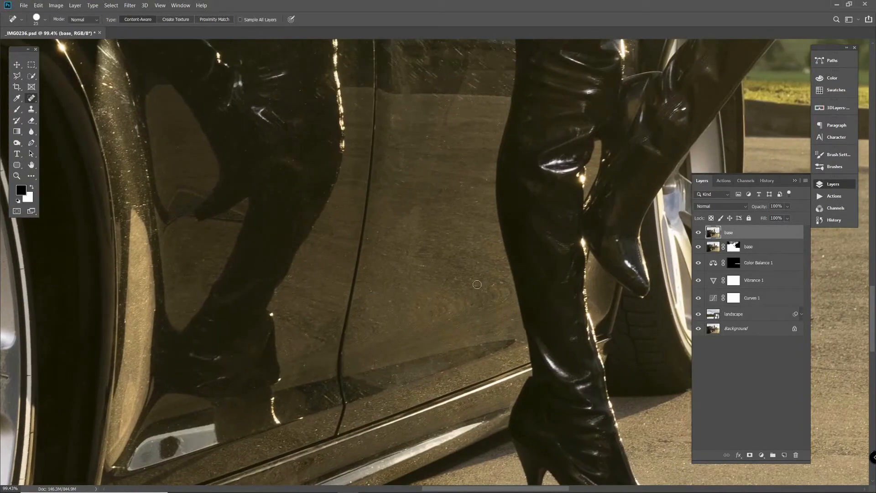
click(519, 345)
mouse_move(504, 308)
mouse_down()
mouse_move(428, 233)
mouse_move(403, 319)
mouse_move(430, 370)
mouse_up()
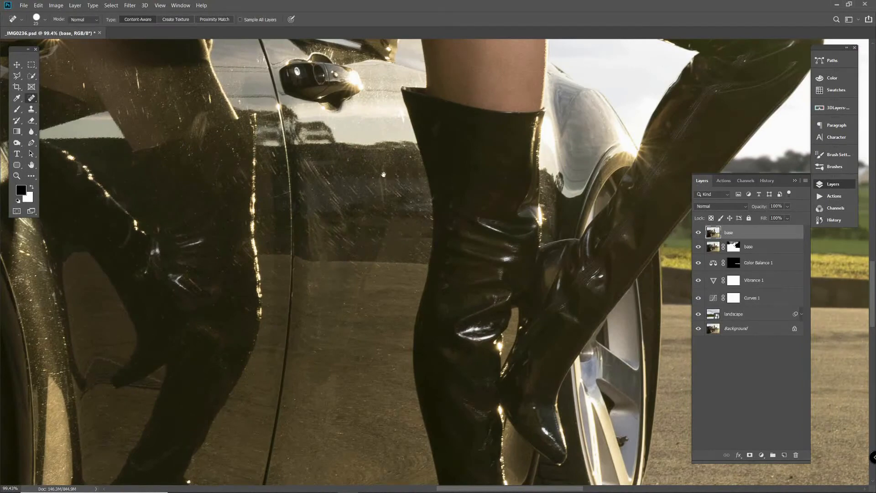
Step: Heal the specks in the reflected thigh and on the bodywork around the rear door handle
drag(210, 98, 307, 166)
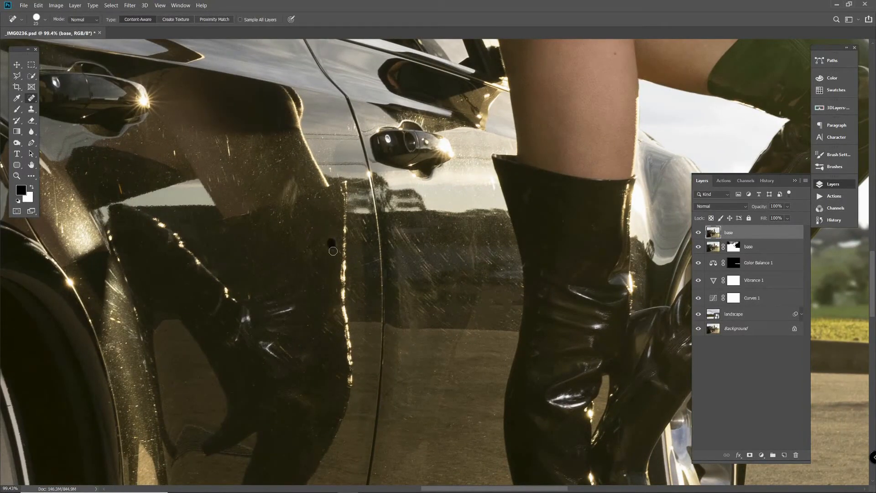
drag(356, 234, 447, 314)
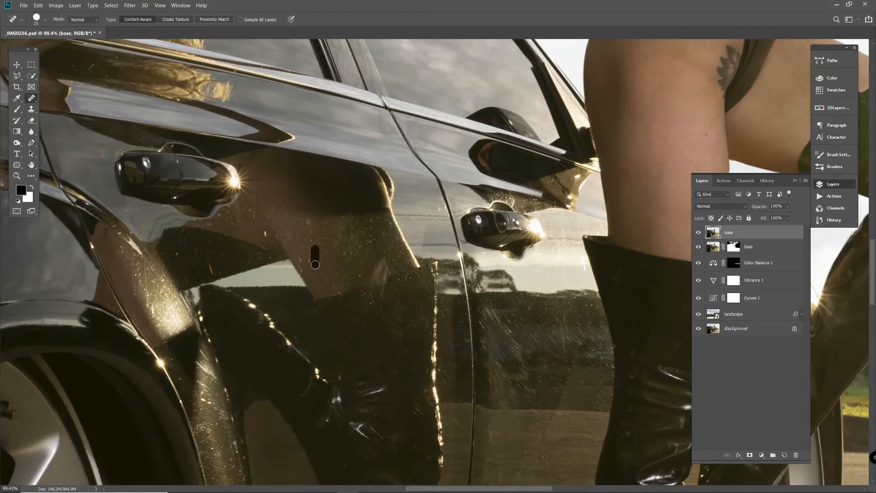
mouse_move(254, 208)
mouse_down()
mouse_move(254, 216)
mouse_move(285, 214)
mouse_up()
mouse_move(219, 256)
mouse_down()
mouse_move(378, 270)
mouse_move(369, 289)
mouse_up()
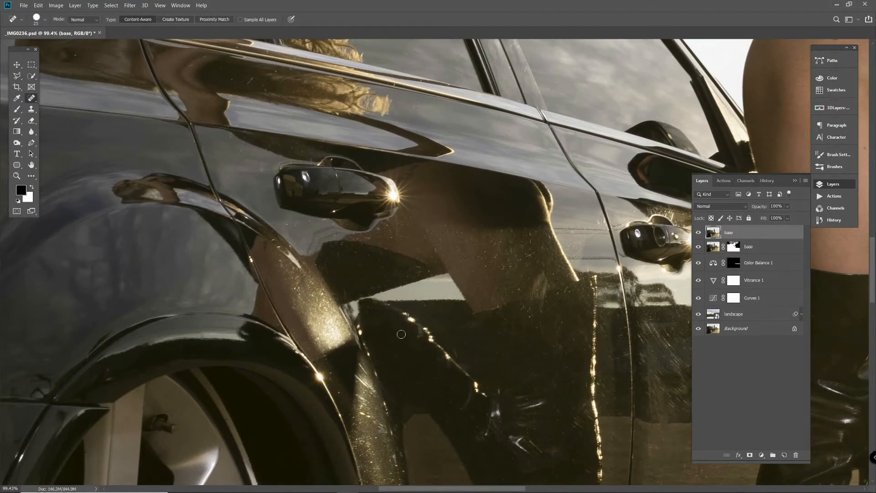
drag(313, 221, 354, 265)
drag(300, 205, 273, 174)
drag(298, 118, 288, 126)
drag(236, 109, 233, 114)
Step: Clean the remaining spots along the rear door edge beside the wheel arch and at the top of the reflected boot
drag(506, 323, 402, 171)
drag(302, 303, 322, 318)
mouse_move(316, 312)
mouse_down()
mouse_move(321, 331)
mouse_move(302, 297)
mouse_move(309, 281)
mouse_up()
drag(459, 180, 454, 176)
click(450, 157)
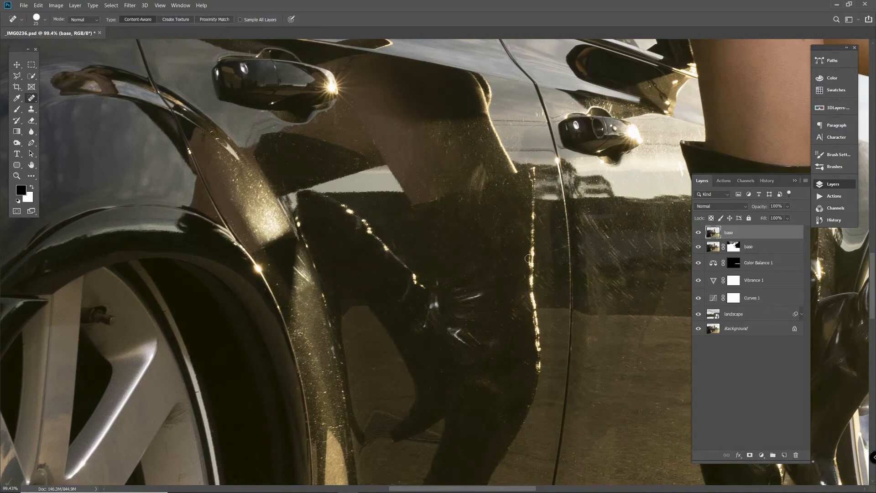
Step: Heal the small marks on the spokes of the rear alloy wheel
drag(687, 359, 472, 131)
mouse_move(198, 475)
mouse_down()
mouse_move(569, 217)
mouse_move(654, 191)
mouse_up()
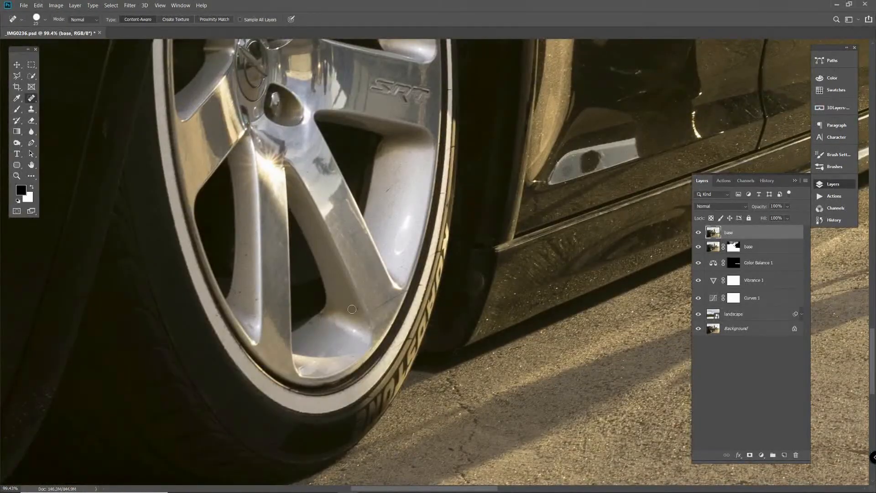
drag(305, 303, 499, 285)
drag(431, 279, 433, 288)
click(446, 303)
drag(440, 220, 441, 234)
mouse_move(465, 216)
mouse_down()
mouse_move(474, 242)
mouse_move(530, 316)
mouse_move(482, 348)
mouse_up()
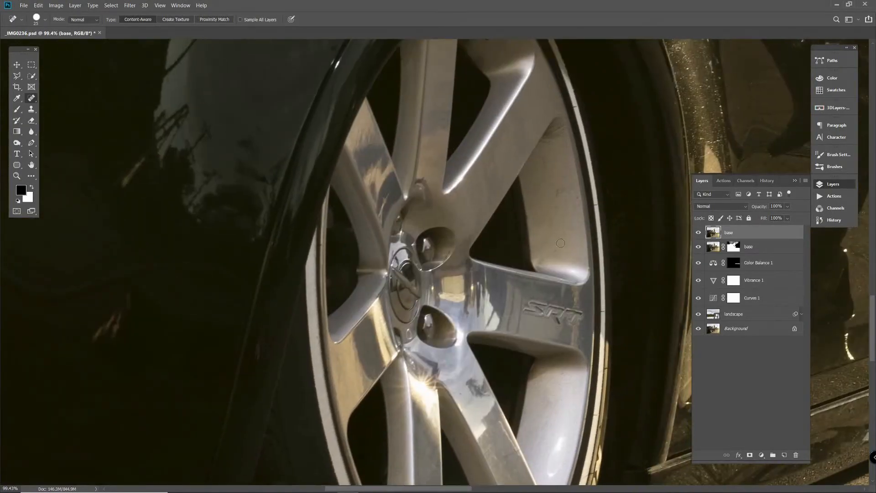
drag(541, 259, 549, 264)
Step: Heal the specks on the rear quarter panel above the wheel arch and below the rear window
drag(457, 315, 694, 137)
drag(344, 461, 481, 278)
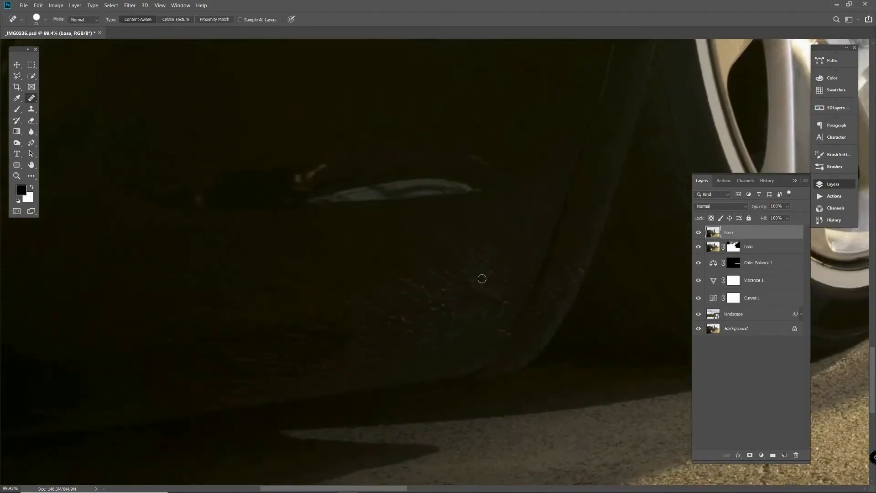
drag(536, 156, 507, 371)
drag(470, 172, 633, 406)
drag(666, 164, 425, 399)
drag(526, 163, 565, 413)
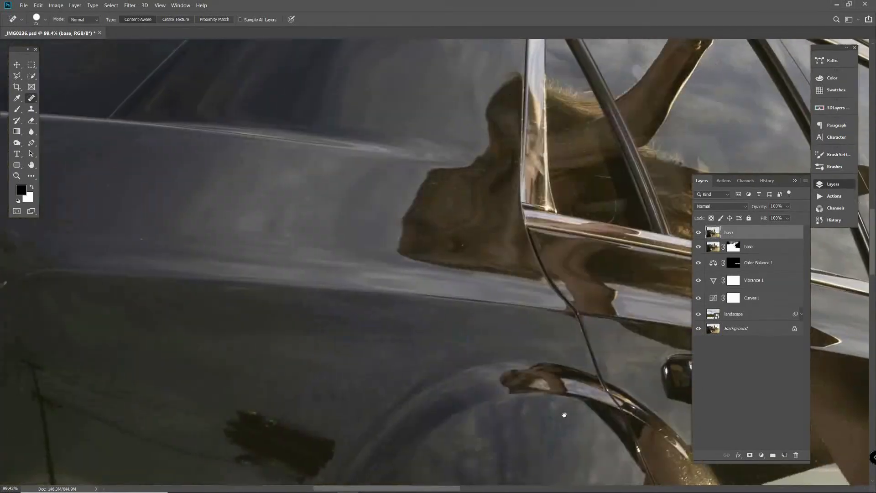
drag(321, 196, 328, 203)
drag(242, 244, 495, 305)
drag(394, 299, 385, 307)
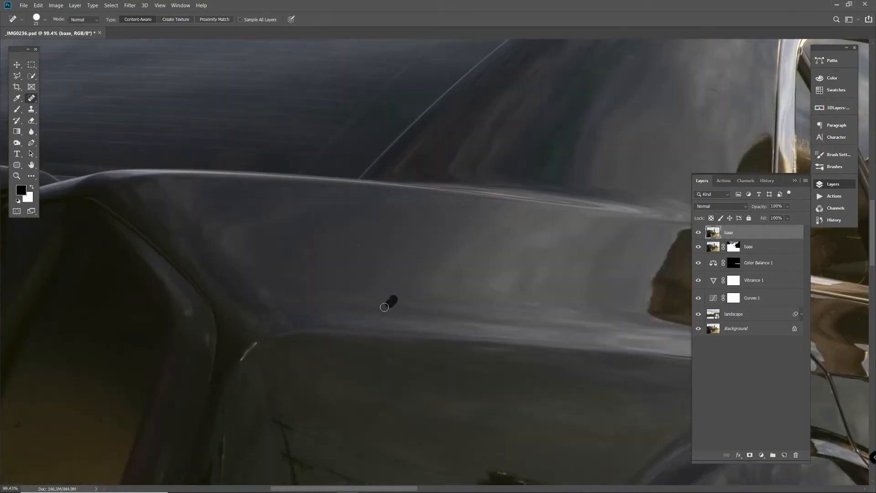
drag(441, 213, 446, 208)
click(449, 202)
mouse_move(492, 231)
mouse_down()
mouse_move(502, 214)
mouse_move(763, 113)
mouse_up()
drag(477, 253, 494, 273)
Step: Heal the spots in the model's reflection in the rear side window and along the trim beneath it
mouse_move(629, 171)
mouse_down()
mouse_move(418, 384)
mouse_move(61, 393)
mouse_up()
drag(588, 235, 373, 188)
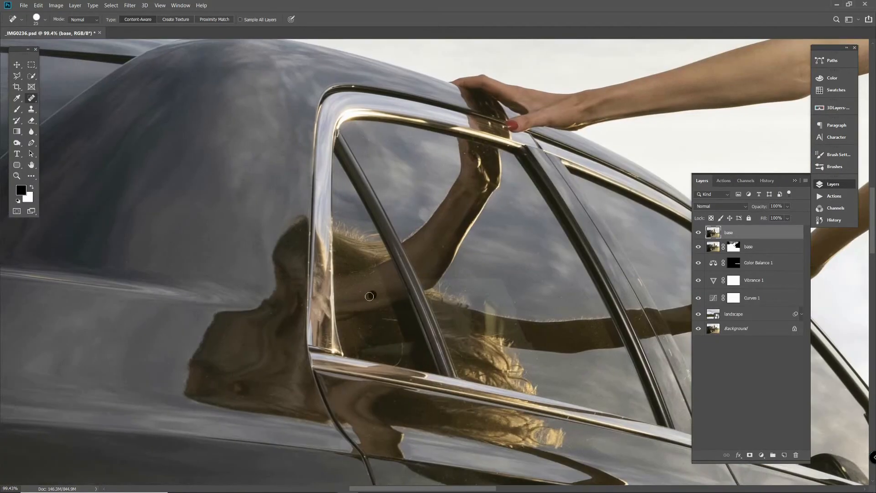
drag(377, 275, 354, 288)
drag(355, 341, 355, 347)
drag(442, 384, 450, 390)
Step: Heal the leftover specks where the reflected thigh meets the boot on the rear door
drag(544, 394, 381, 334)
mouse_move(531, 327)
mouse_down()
mouse_move(525, 314)
mouse_move(255, 176)
mouse_up()
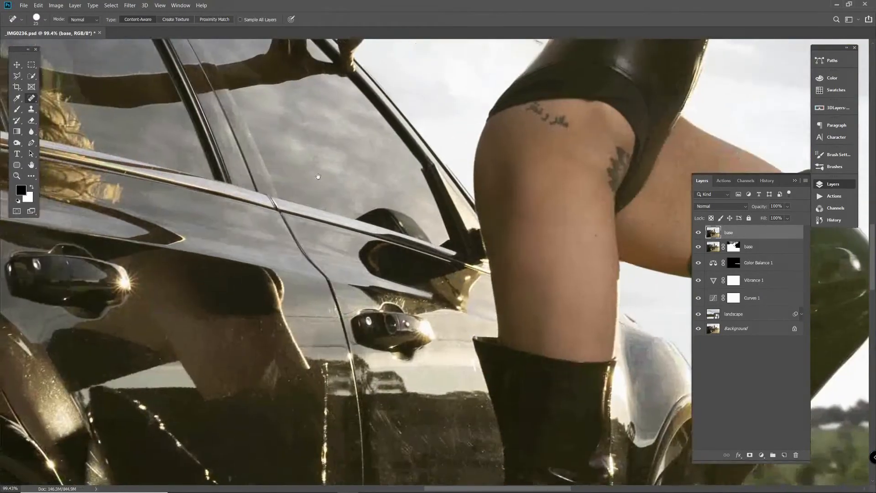
drag(593, 334, 333, 285)
drag(337, 388, 290, 101)
drag(124, 394, 429, 298)
scroll(429, 334, down, 9)
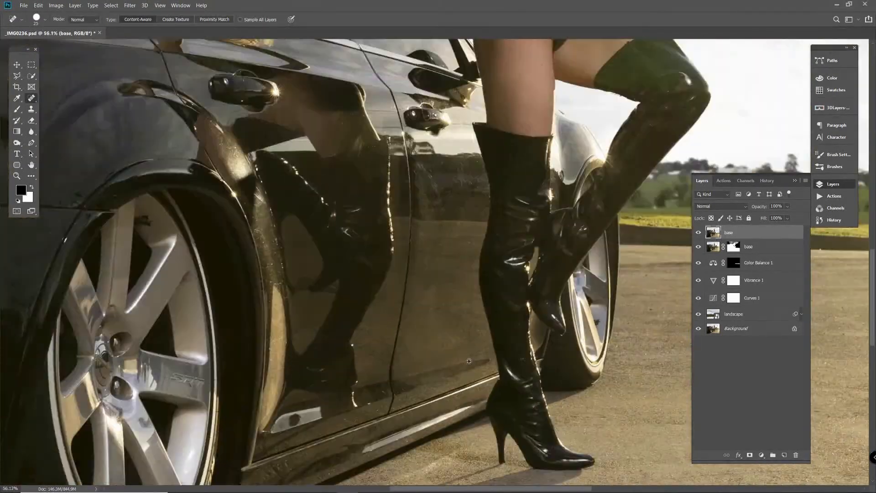
scroll(413, 198, up, 10)
mouse_move(403, 163)
mouse_down()
mouse_move(394, 202)
mouse_move(383, 209)
mouse_up()
click(408, 186)
Step: Clone clean paint over the reflected boot's upper edge on the rear door, using the Clone Stamp with a 70-pixel brush
click(31, 109)
key(bracketleft)
key(bracketleft)
key(bracketleft)
key(bracketleft)
key(bracketleft)
key(bracketleft)
key(bracketleft)
key(bracketleft)
key(bracketleft)
key(bracketleft)
alt+click(411, 183)
drag(392, 190, 389, 192)
alt+click(369, 195)
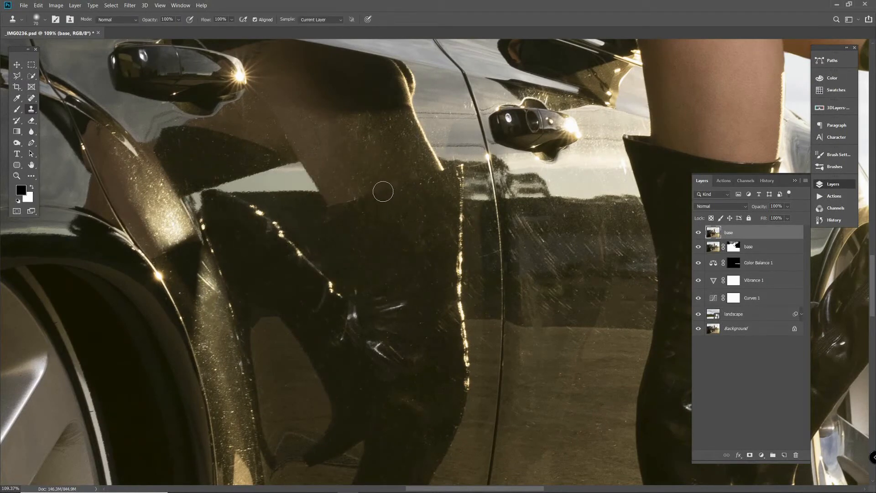
Step: Return to the Spot Healing Brush and examine the car's bodywork, the roofline and the whole composite
key(j)
drag(595, 278, 311, 298)
drag(498, 78, 427, 422)
drag(483, 99, 384, 289)
drag(183, 388, 454, 280)
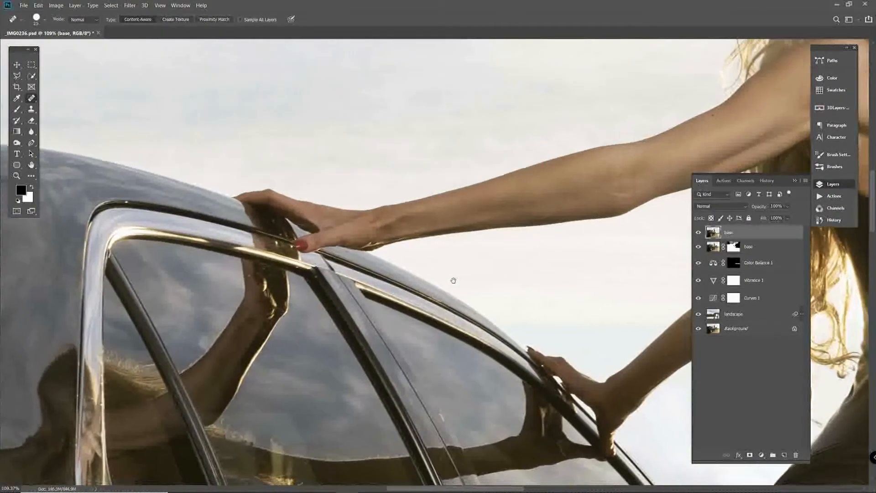
scroll(454, 280, down, 19)
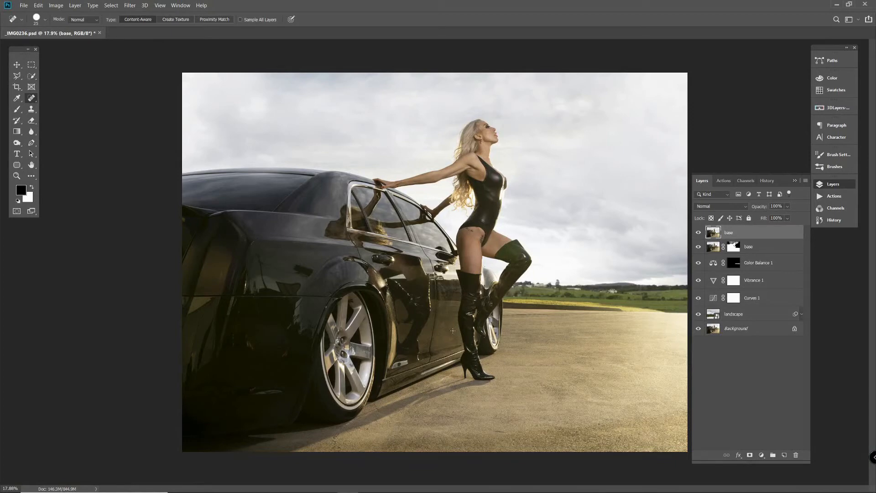
Step: Enlarge the Spot Healing Brush to 60 pixels
key(bracketright)
key(bracketright)
key(bracketright)
key(bracketright)
key(bracketright)
key(bracketright)
Step: Duplicate the retouched top base layer twice
scroll(494, 155, up, 5)
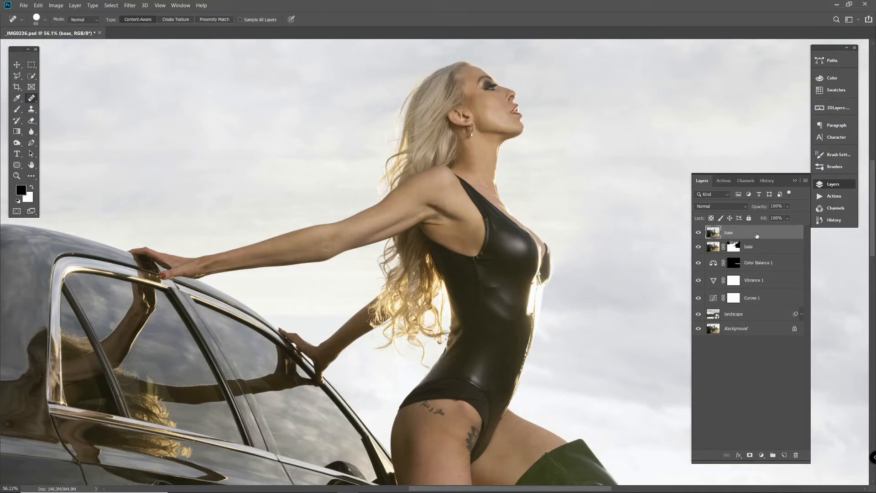
key(ctrl+j)
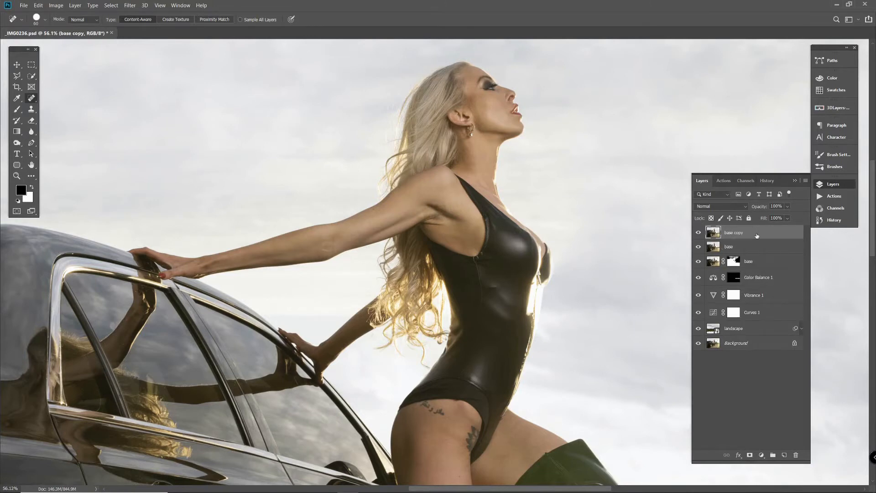
key(ctrl+j)
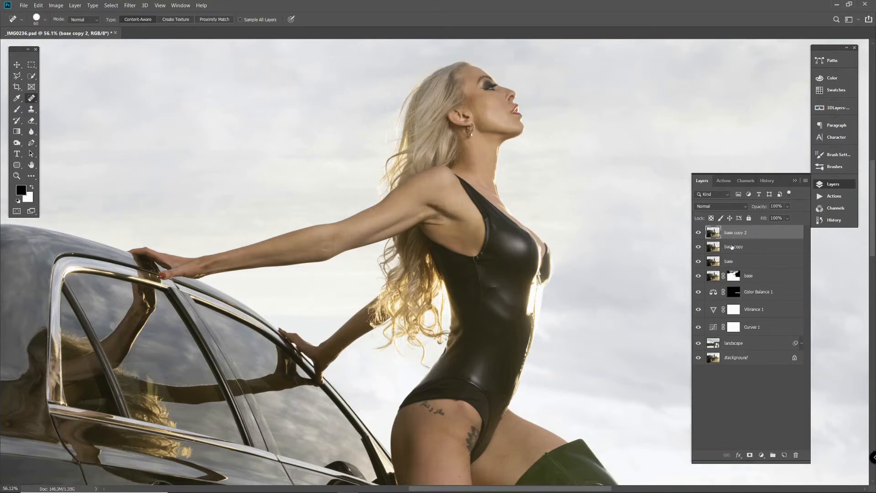
Step: Rename the lower duplicate as lo pass and the upper duplicate as hi pass
double_click(740, 246)
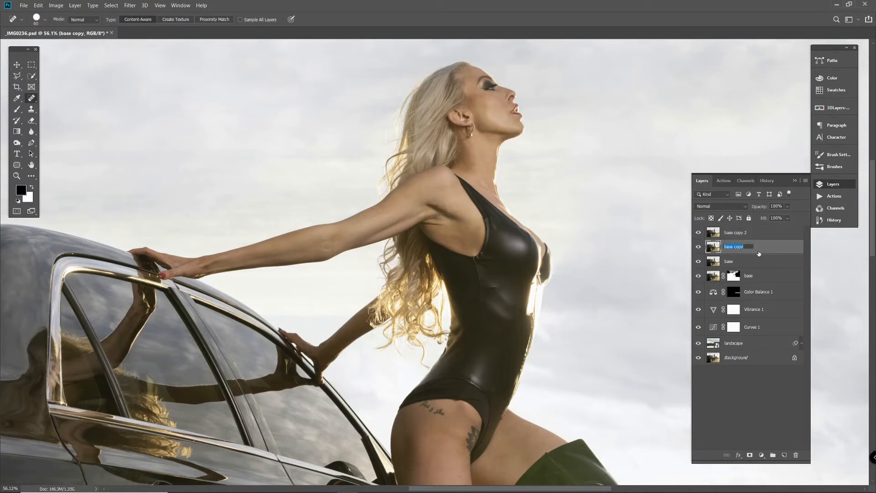
text(lo pass)
key(Return)
double_click(743, 237)
text(h)
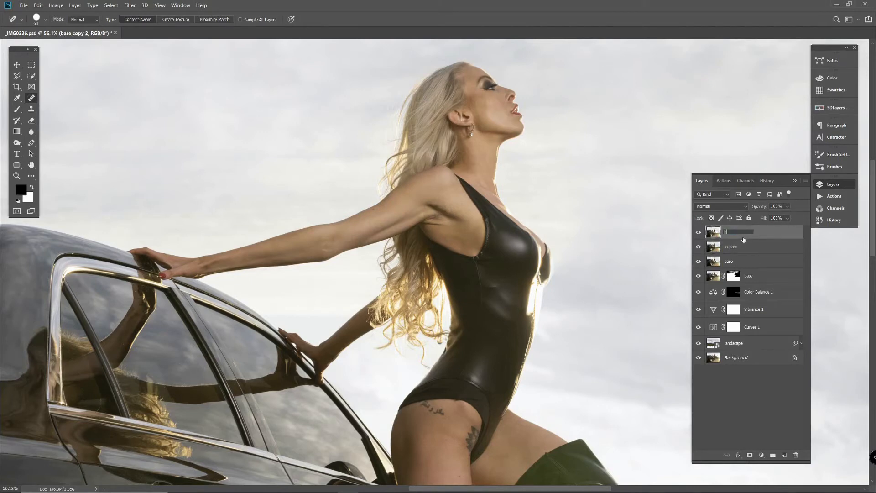
key(Return)
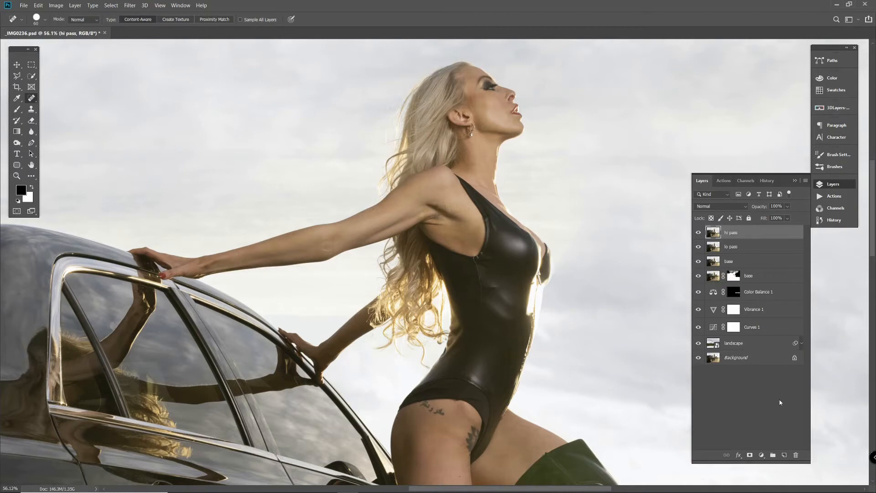
Step: Add a Curves adjustment layer above the hi pass layer and darken the midtones to input 154, output 116
click(761, 455)
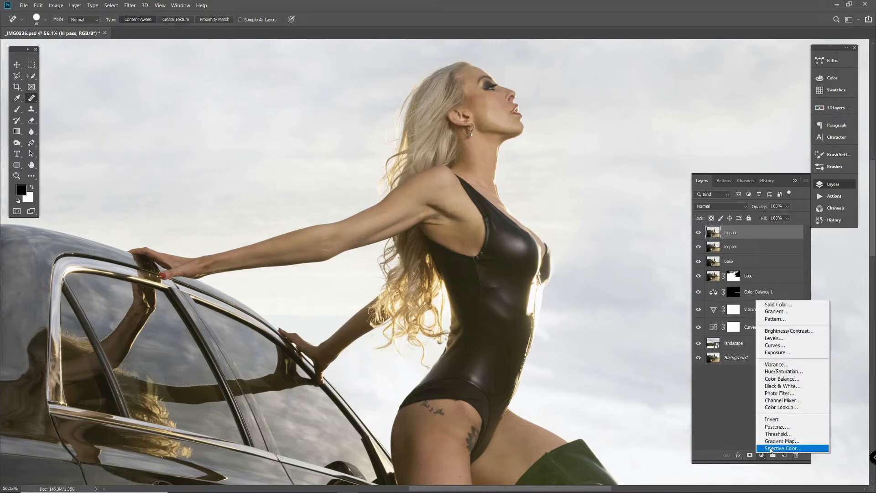
click(780, 348)
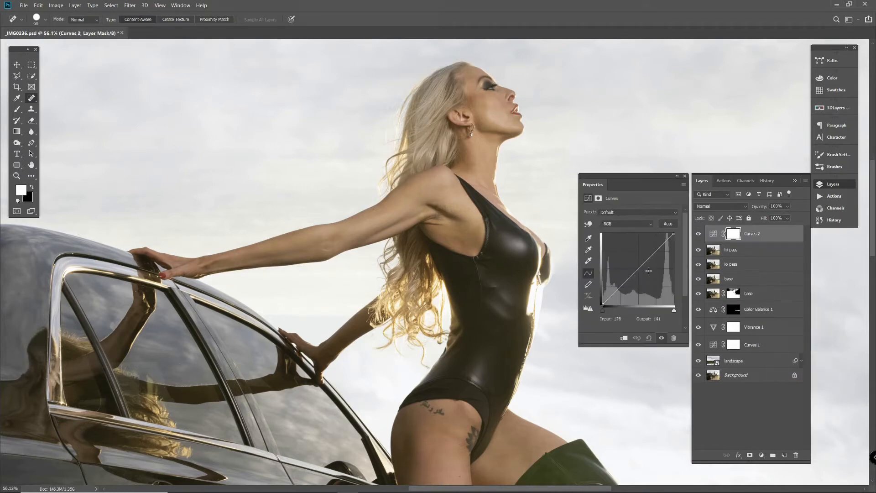
drag(641, 267, 647, 273)
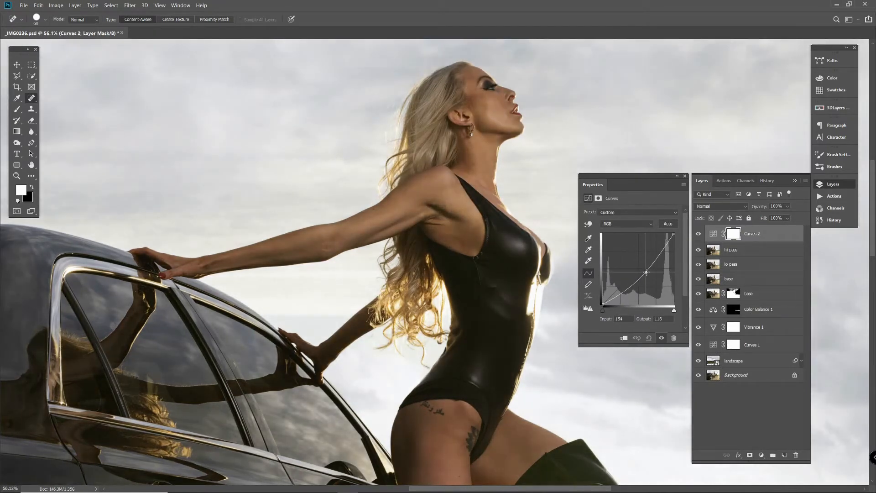
click(686, 176)
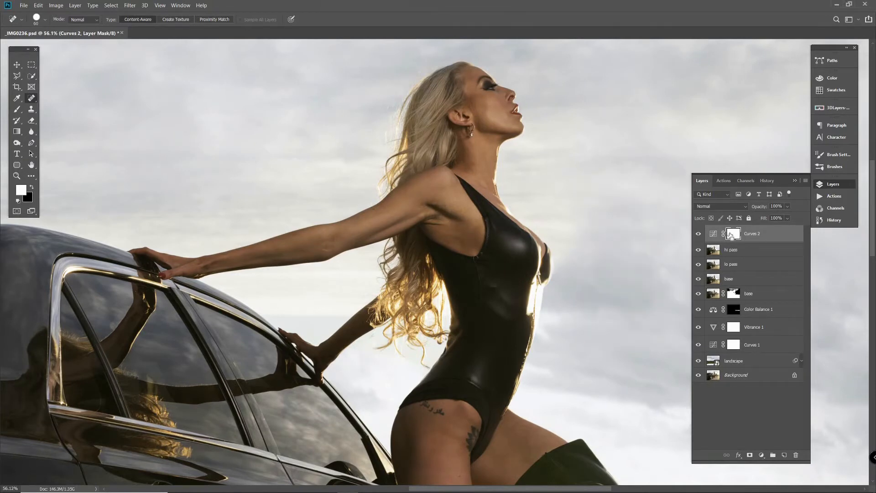
Step: Invert the darkening Curves layer's mask to black and rename the layer "burn"
key(ctrl+i)
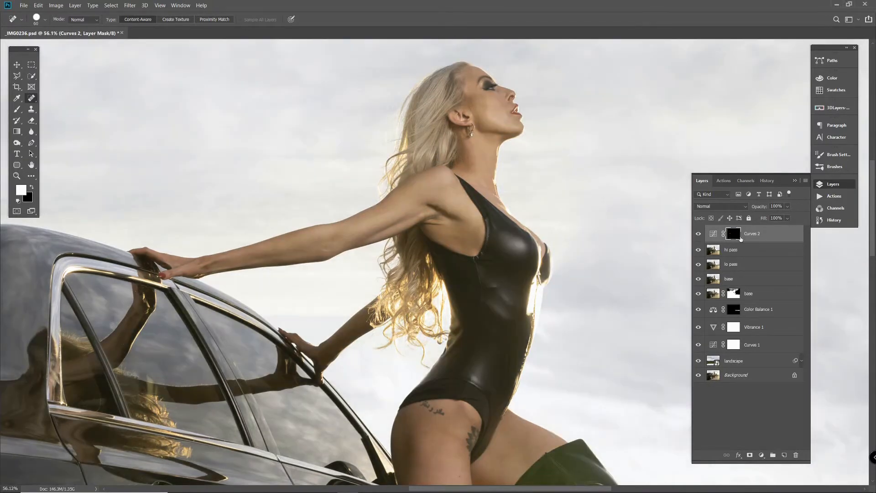
double_click(752, 234)
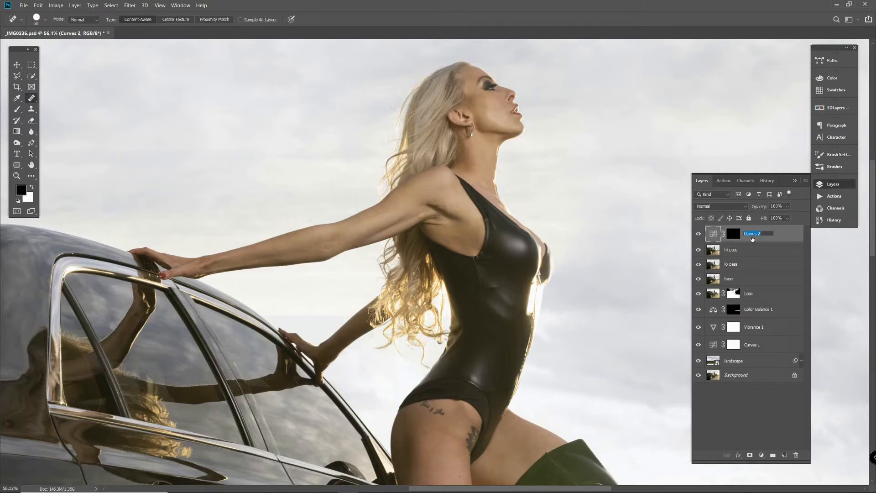
text(bu)
key(Return)
Step: Add another Curves adjustment layer above the burn layer and brighten the midtones to input 114, output 162
click(762, 456)
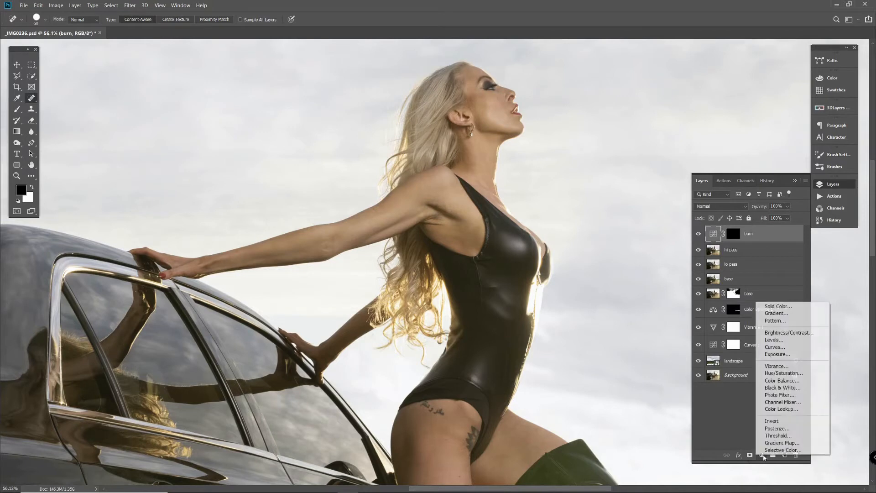
click(774, 347)
key(x)
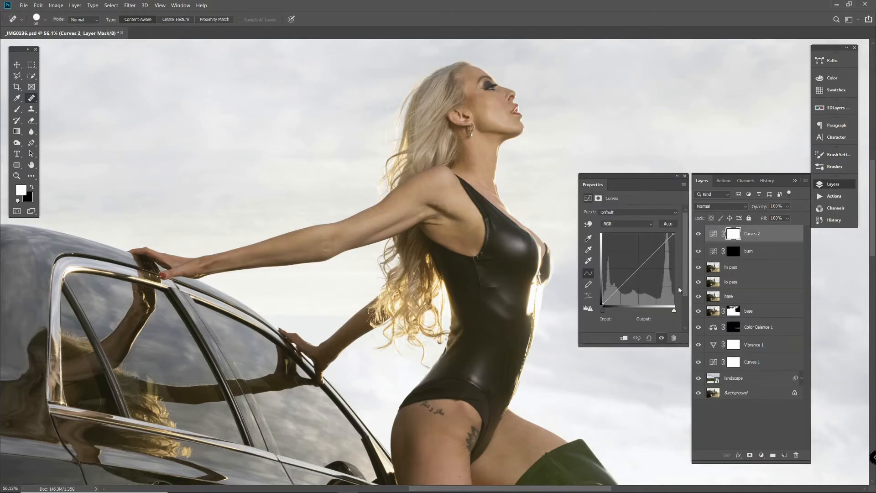
click(640, 267)
drag(640, 267, 635, 259)
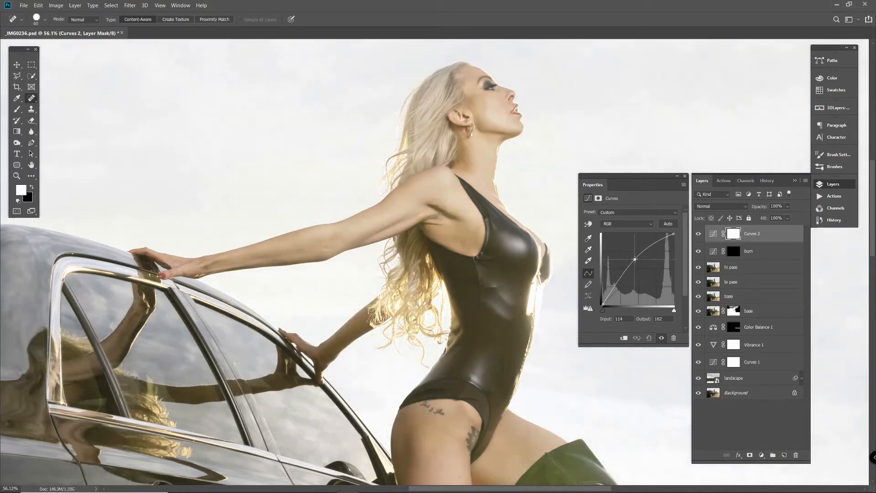
click(685, 176)
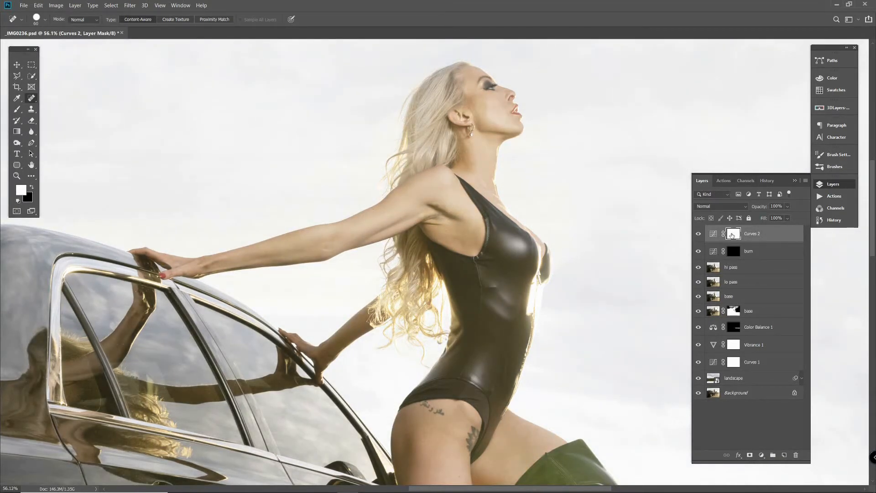
Step: Invert the brightening Curves layer's mask to black and rename the layer "dodge"
key(ctrl+i)
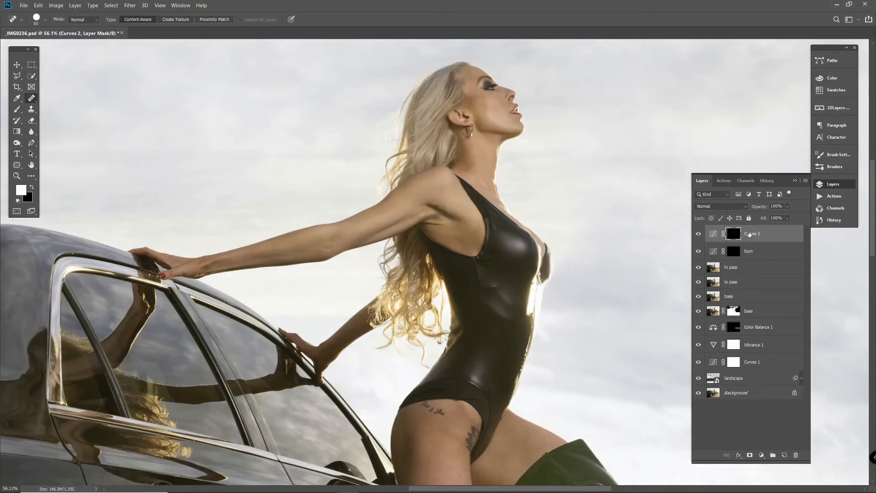
double_click(750, 233)
text(dodge)
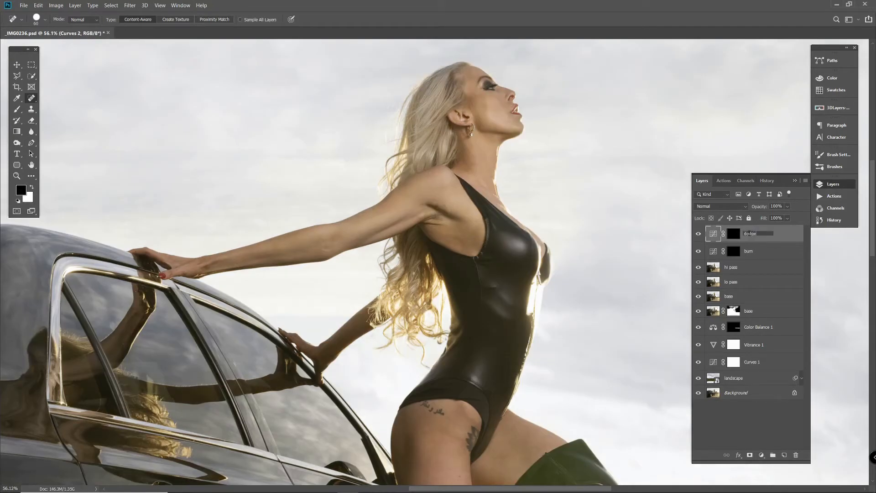
key(Return)
Step: Hide the hi pass layer and apply a Gaussian Blur with a 4.7-pixel radius to the lo pass layer
click(742, 284)
click(699, 268)
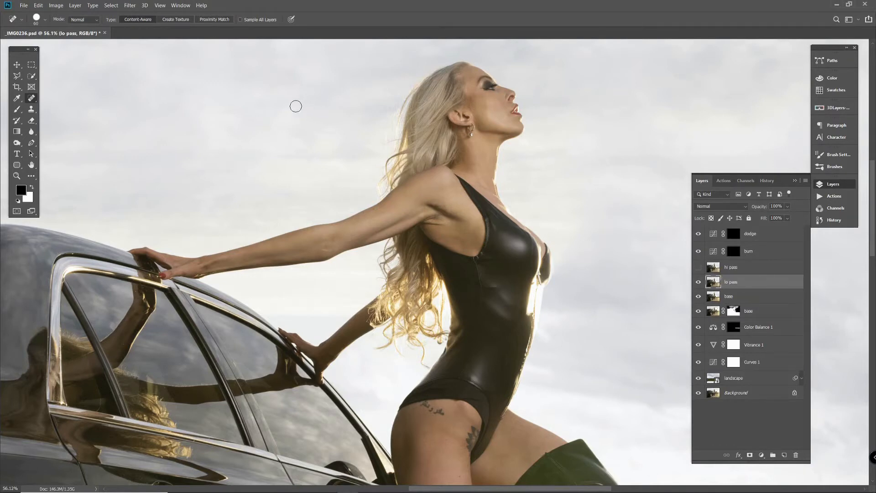
click(130, 5)
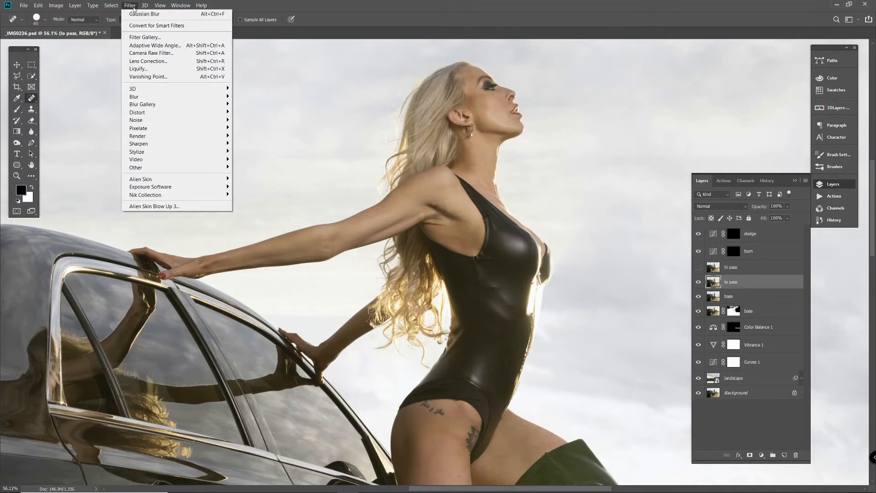
mouse_move(155, 97)
click(254, 127)
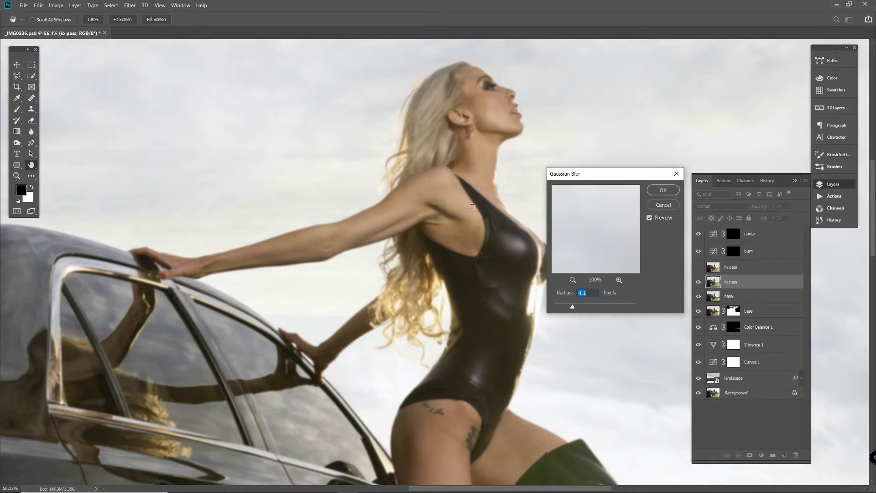
drag(573, 308, 576, 310)
drag(575, 308, 575, 306)
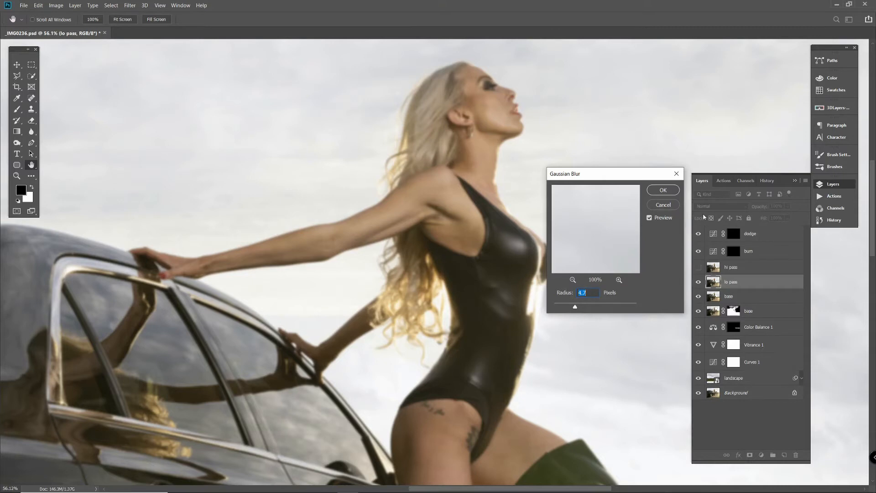
click(662, 191)
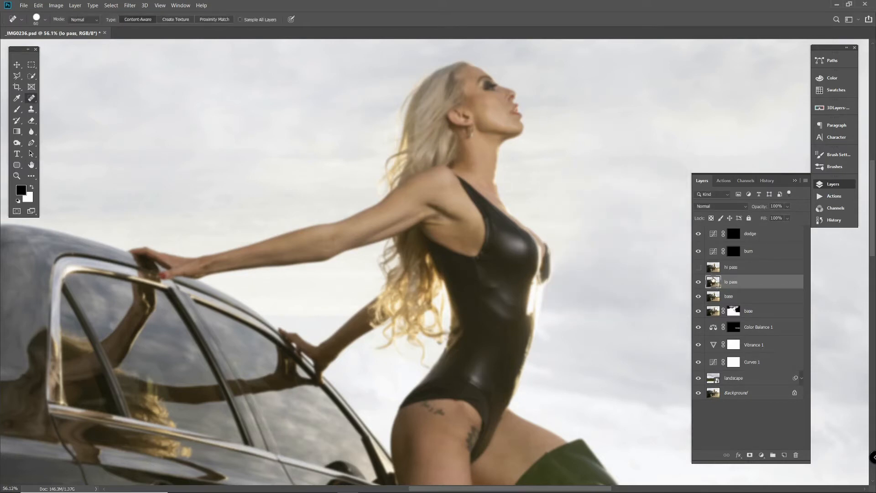
Step: Show the hi pass layer again and start Apply Image on it with lo pass as the source layer
click(699, 268)
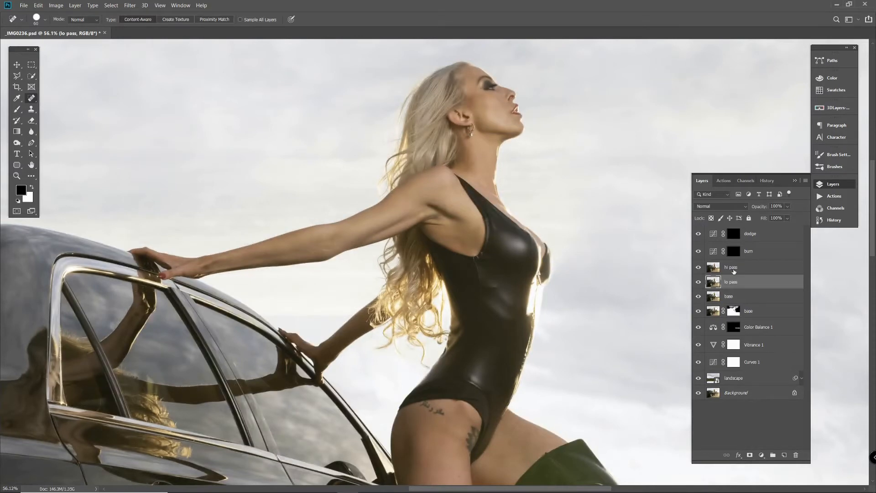
click(734, 271)
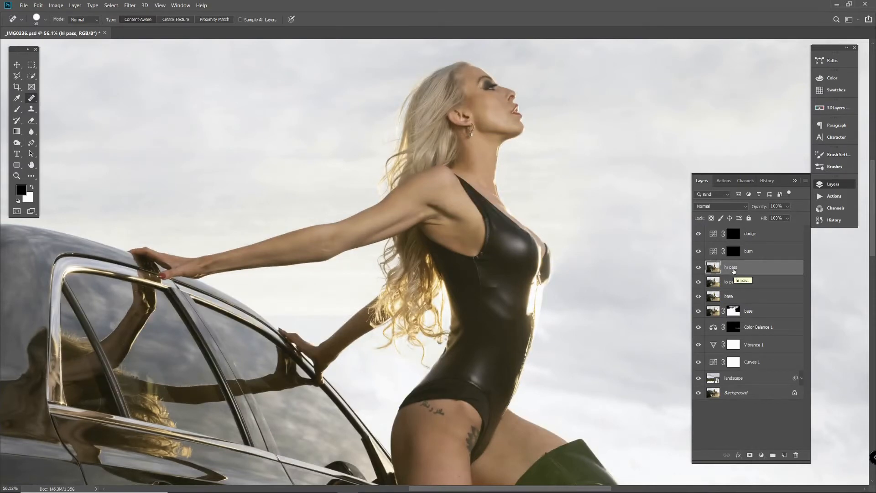
click(57, 6)
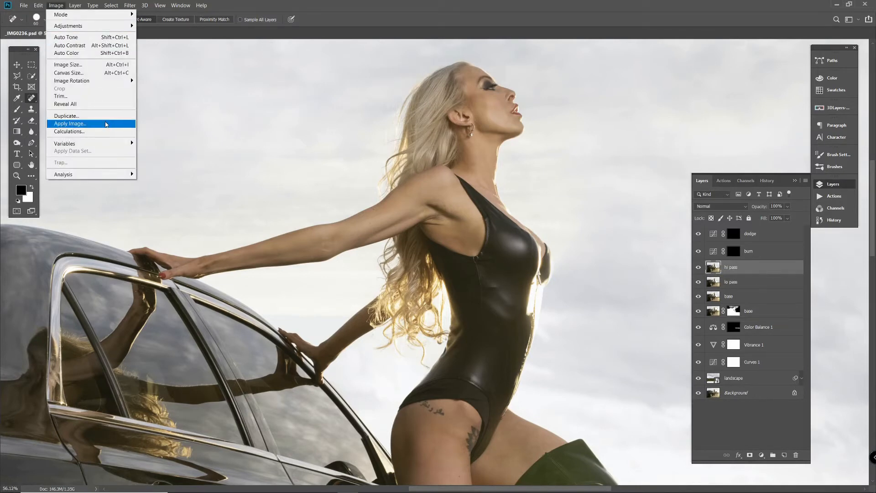
click(108, 123)
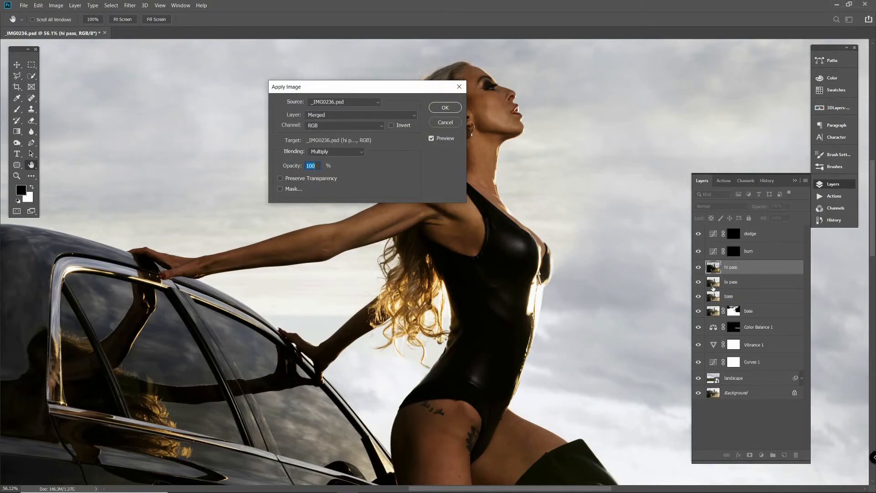
click(416, 119)
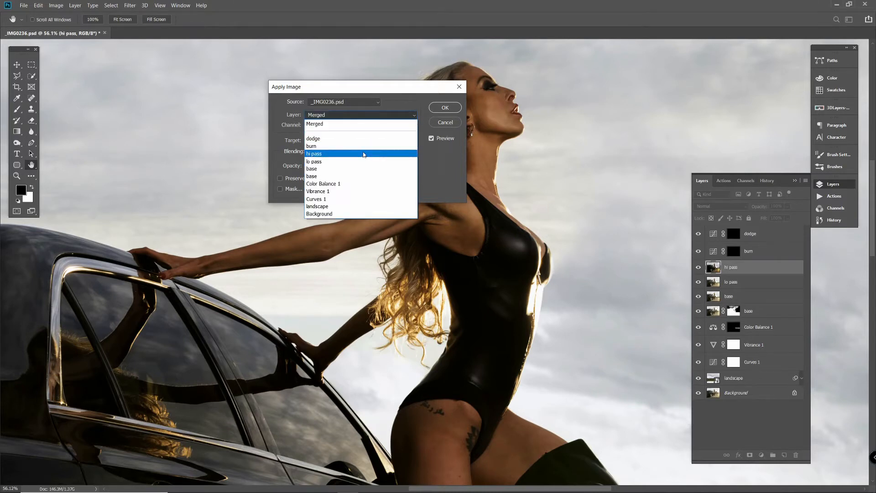
click(359, 167)
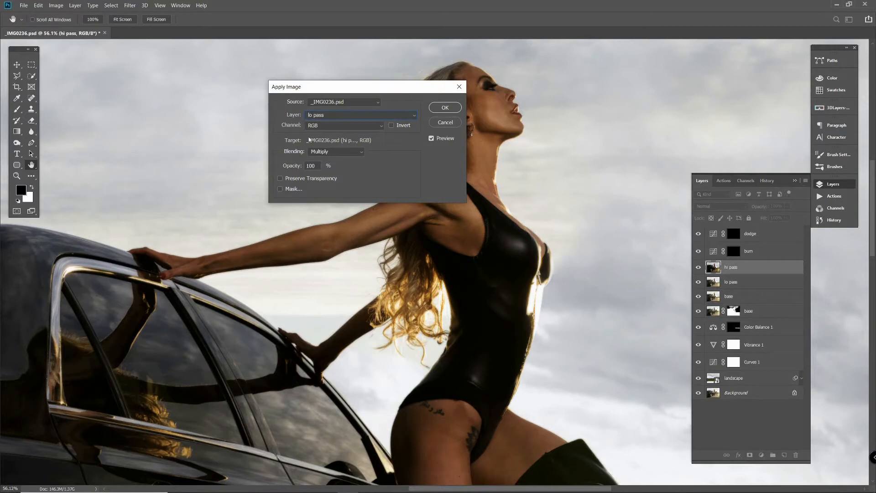
Step: Apply the lo pass image to the hi pass layer using Subtract blending with scale 2 and offset 128
click(362, 153)
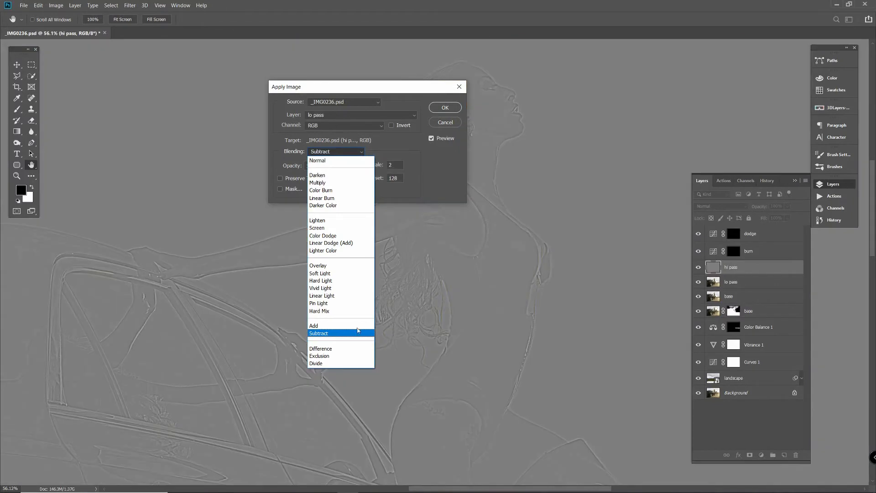
click(358, 331)
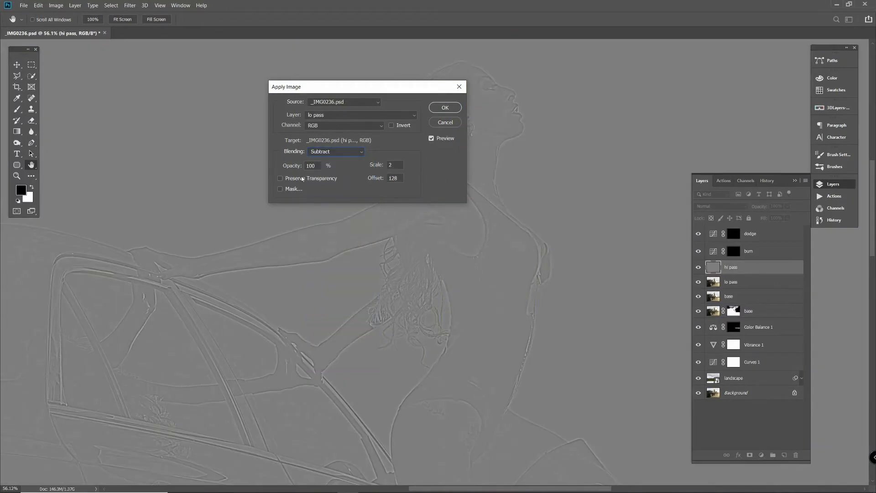
click(363, 155)
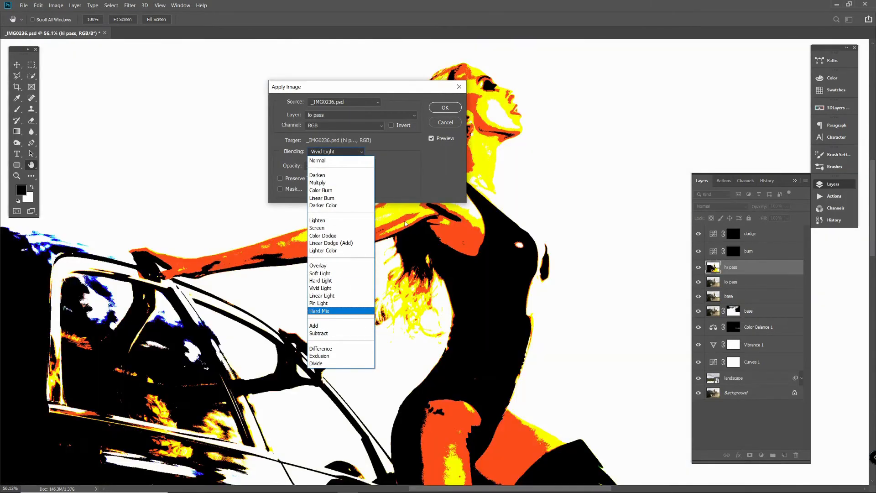
click(411, 166)
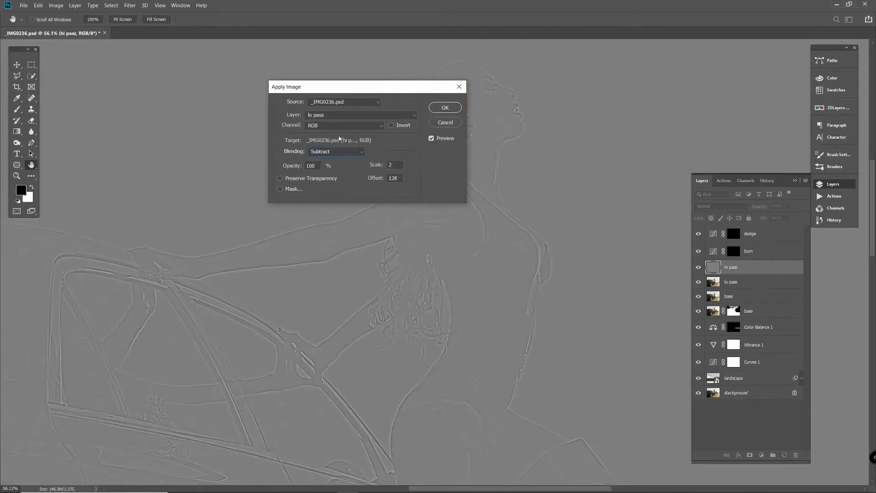
click(444, 108)
key(j)
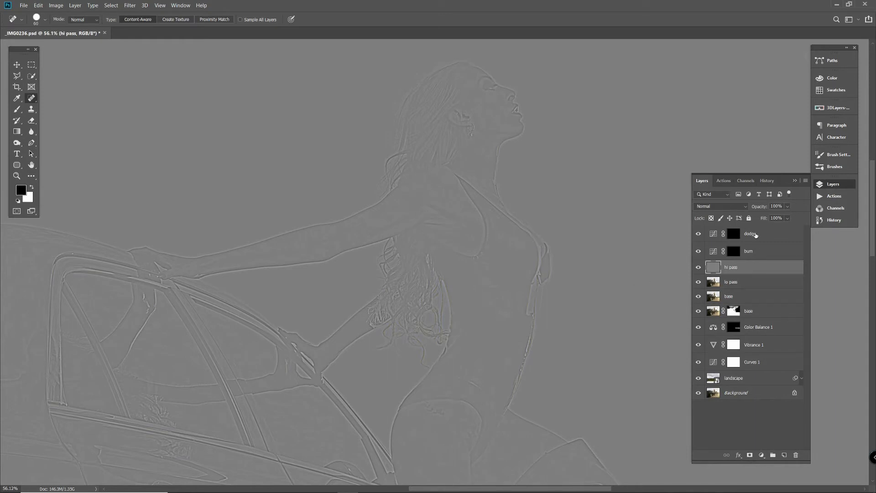
Step: Set the hi pass layer's blend mode to Linear Light and compare the image with that layer hidden and shown
click(744, 207)
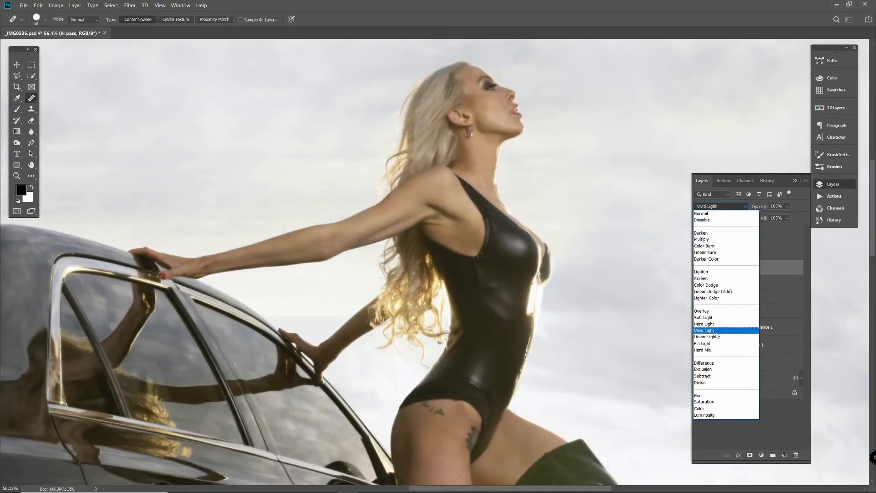
click(716, 338)
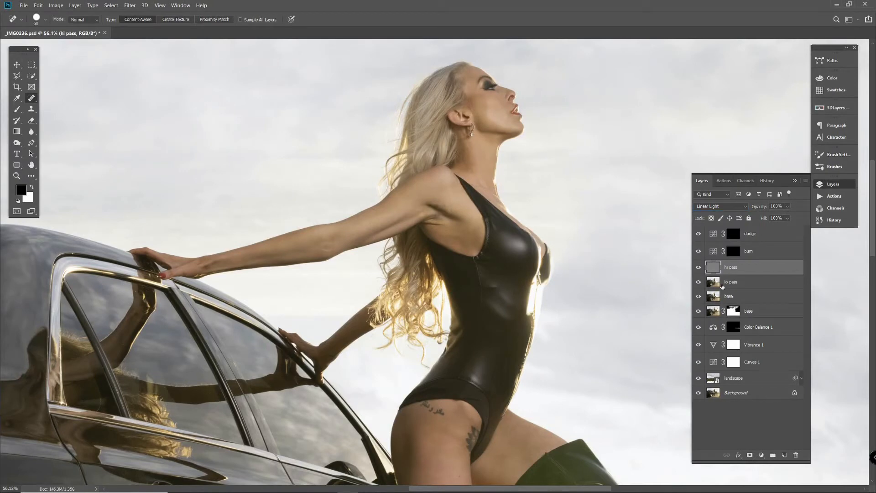
click(699, 268)
click(699, 267)
click(699, 268)
Step: Clone out the moles on the upper arm on the hi pass layer using the Clone Stamp with a 10-pixel brush
click(33, 110)
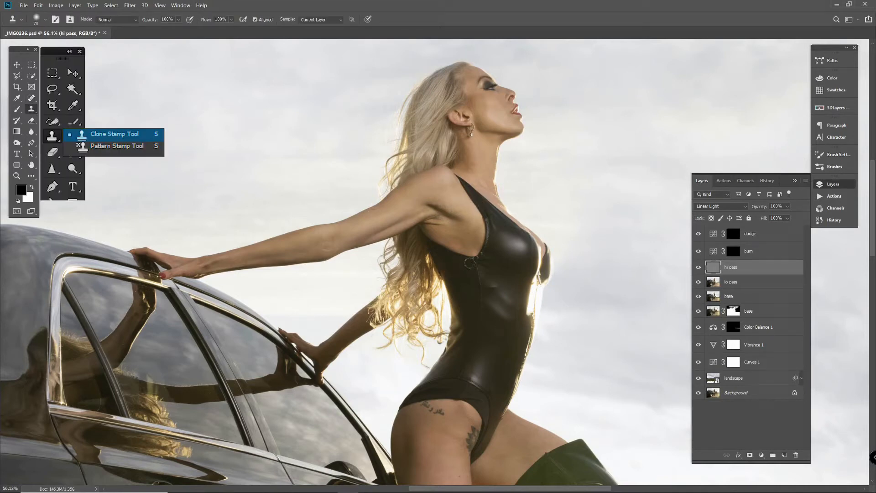
scroll(461, 203, up, 5)
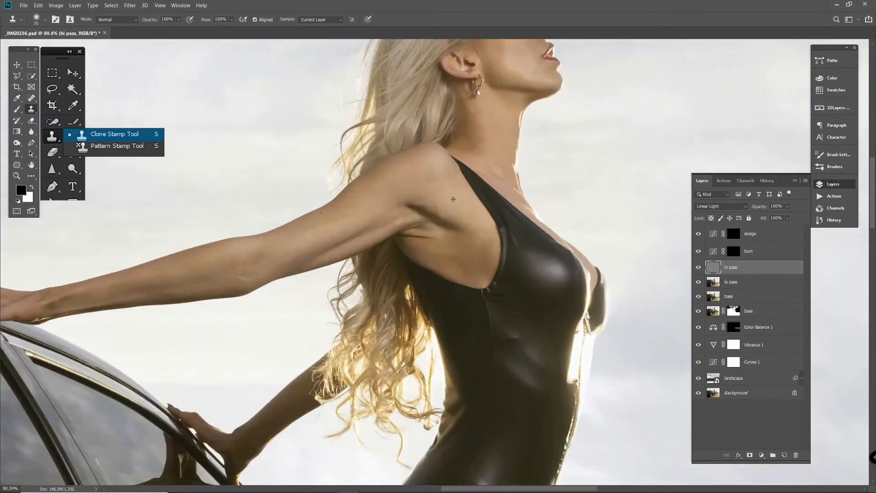
scroll(436, 215, up, 5)
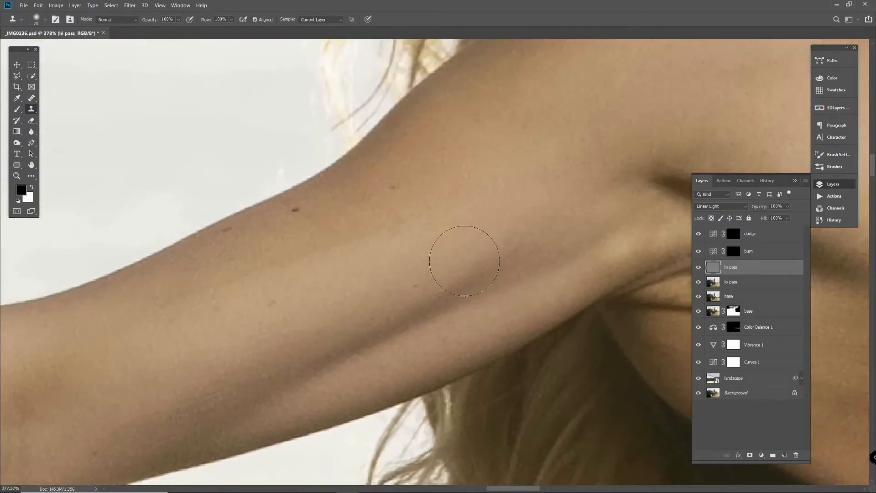
key(bracketleft)
key(bracketleft)
key(bracketleft)
key(bracketleft)
key(bracketleft)
key(bracketleft)
scroll(293, 234, down, 3)
scroll(297, 306, left, 3)
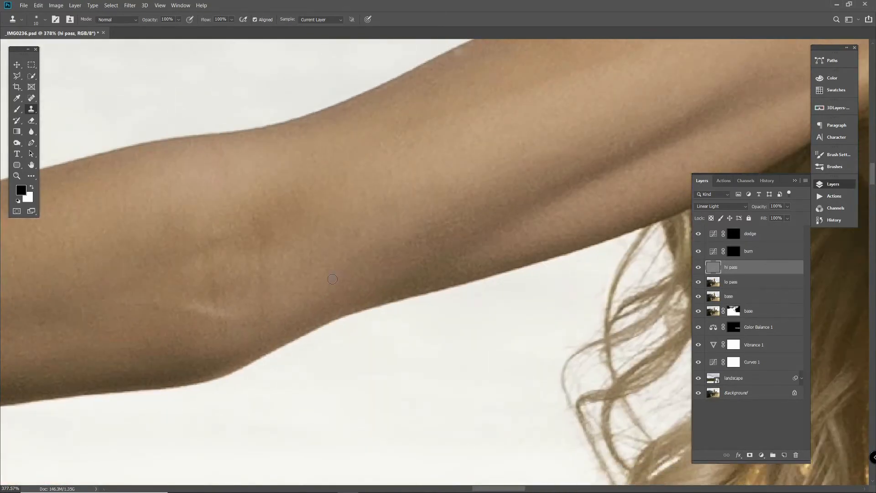
Step: Clone clean skin texture over the light scar and dark spots around the elbow and forearm
scroll(330, 274, left, 2)
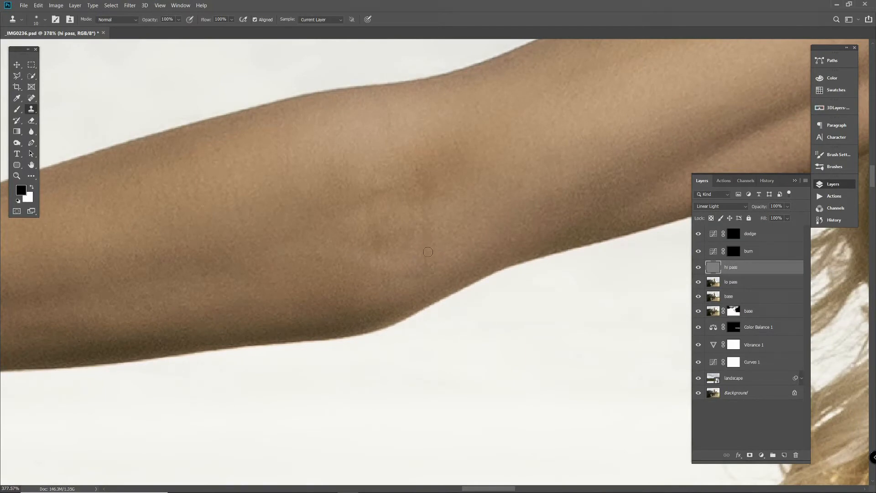
drag(375, 292, 584, 282)
drag(593, 201, 274, 245)
mouse_move(570, 228)
mouse_down()
mouse_move(370, 268)
mouse_move(351, 250)
mouse_up()
Step: Clone out the small marks on the skin beside and below the armpit crease
scroll(433, 246, down, 3)
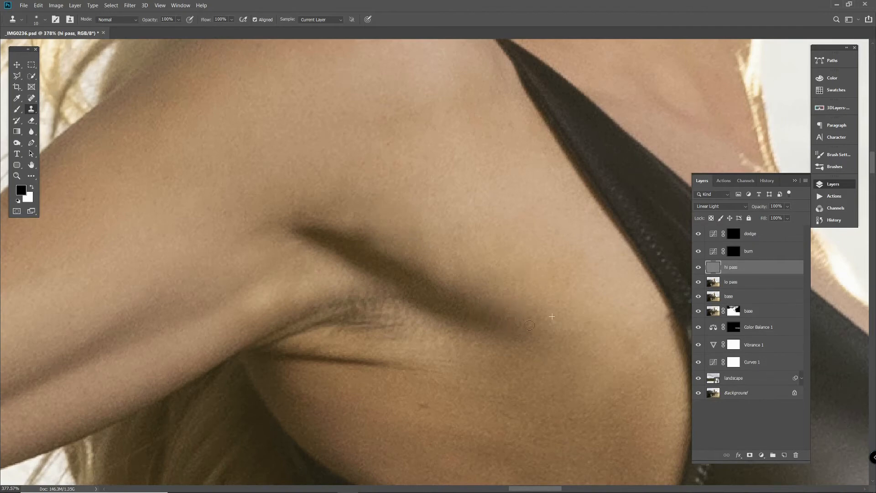
drag(527, 390, 526, 271)
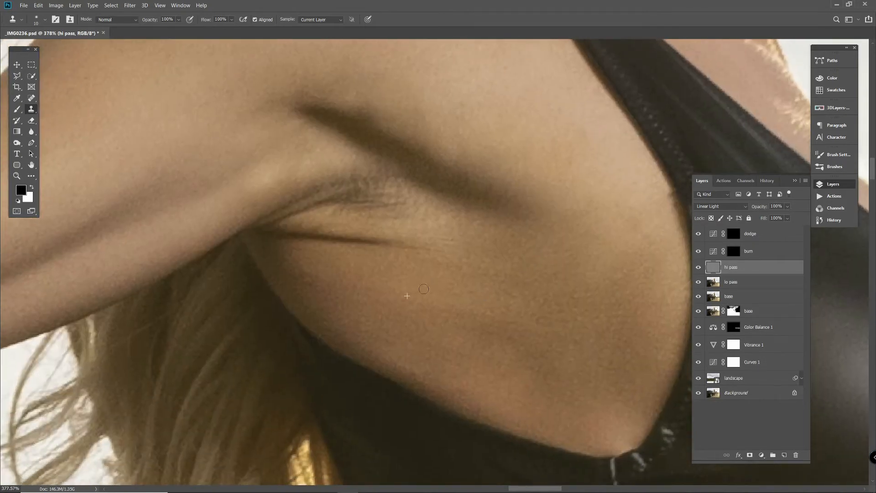
drag(576, 246, 370, 298)
Step: Clone clean texture over the blemishes on the front of the shoulder beside the strap
drag(256, 54, 365, 319)
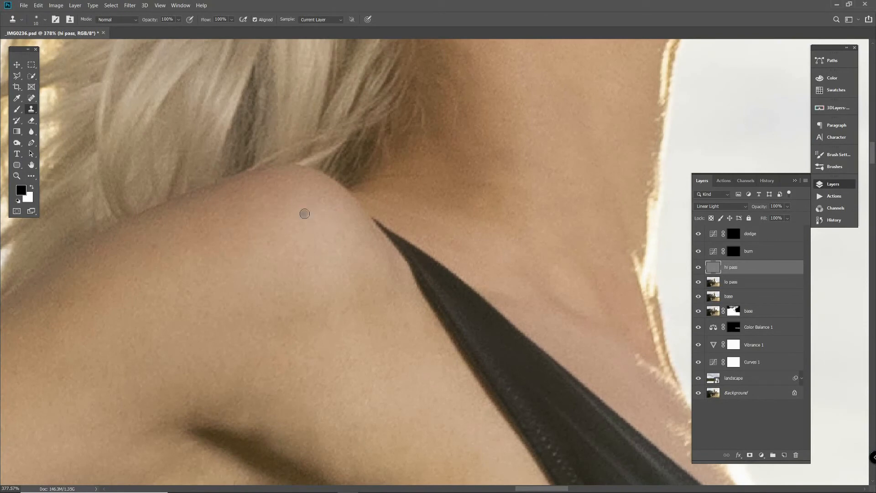
scroll(320, 194, left, 8)
click(440, 355)
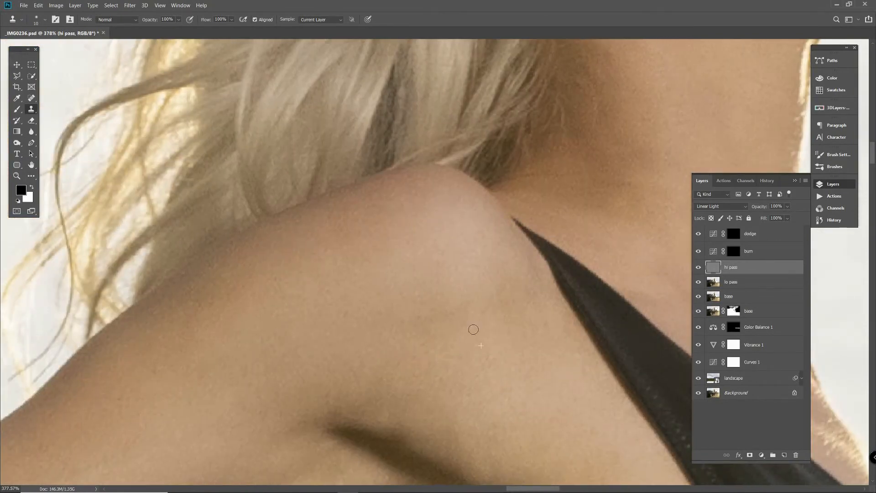
drag(496, 321, 407, 247)
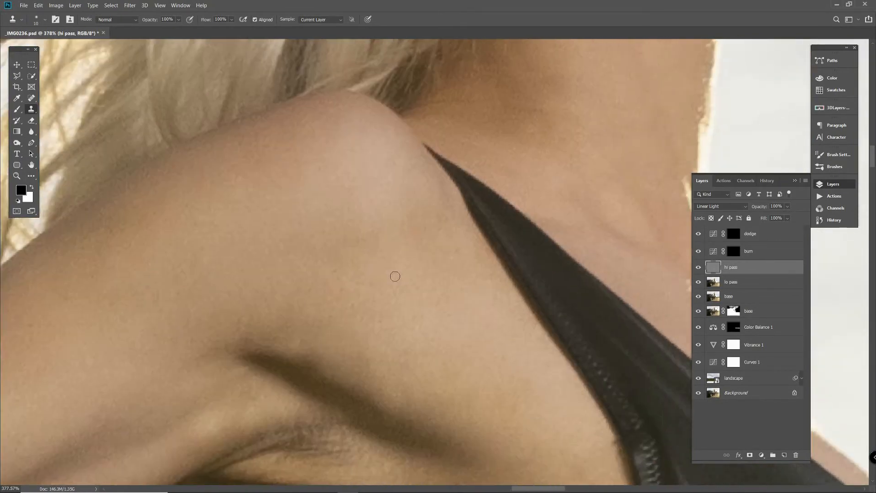
drag(334, 296, 313, 382)
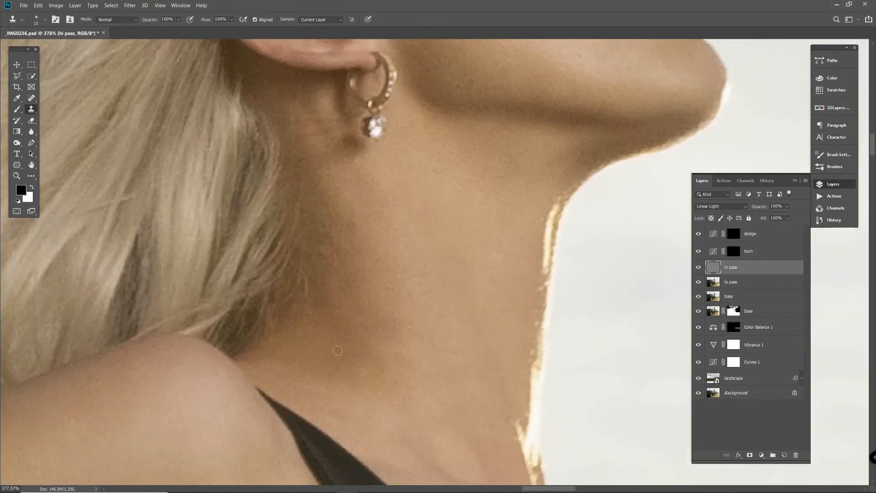
Step: Clone out the small spots on the neck, below the earring and along the jaw
drag(354, 249, 397, 358)
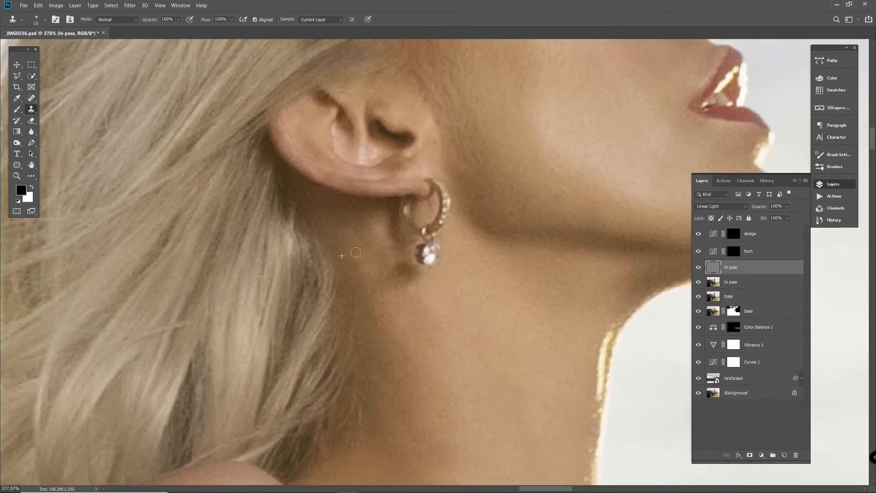
drag(342, 256, 402, 332)
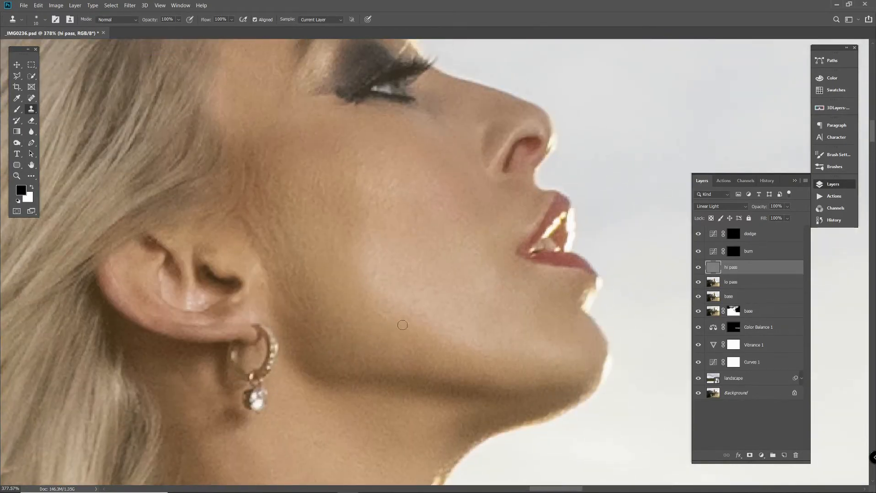
drag(373, 273, 444, 351)
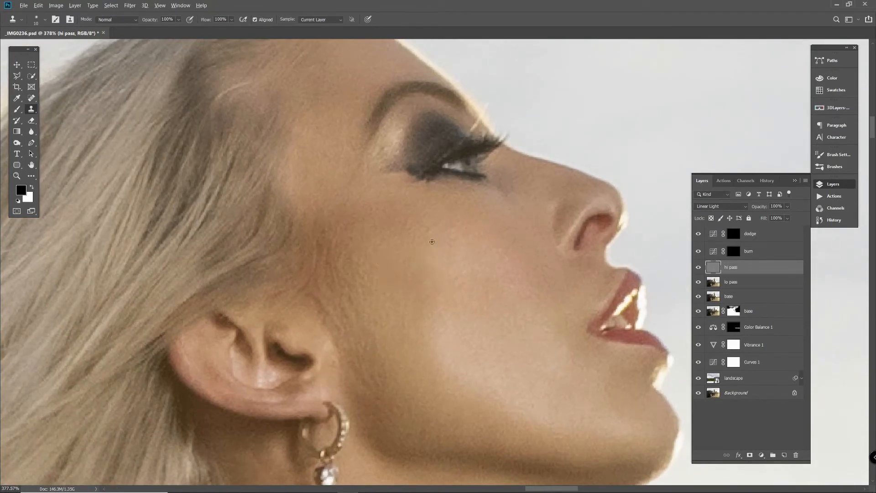
Step: Clone clean skin texture over the blemishes on the cheek, around the eye and on the forehead
alt+click(489, 248)
click(478, 249)
drag(338, 190, 407, 271)
drag(293, 177, 316, 165)
mouse_move(442, 363)
mouse_down()
mouse_move(342, 297)
mouse_move(355, 333)
mouse_up()
alt+click(445, 179)
drag(454, 184, 461, 168)
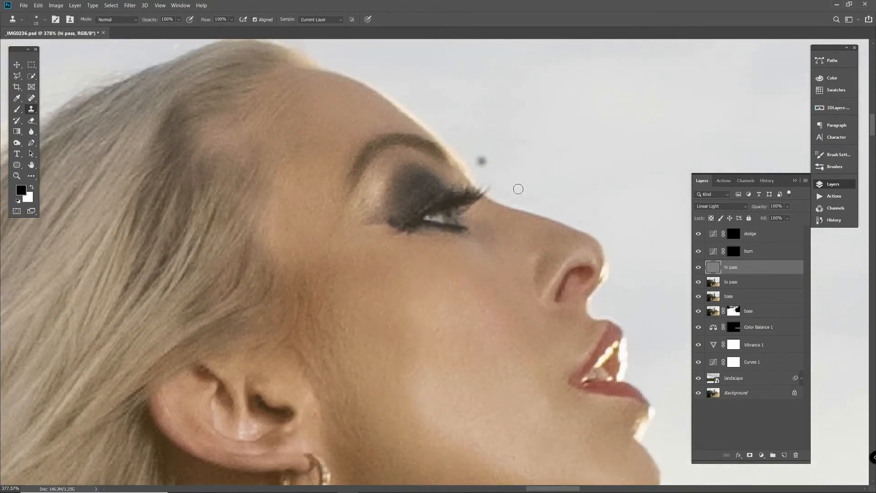
drag(455, 289, 441, 258)
Step: Enlarge the Clone Stamp brush to 20 pixels and clone out skin marks on the upper thigh between the tattoos
mouse_move(466, 309)
mouse_down()
mouse_move(411, 194)
mouse_move(413, 78)
mouse_up()
mouse_move(367, 457)
mouse_down()
mouse_move(413, 254)
mouse_move(402, 254)
mouse_up()
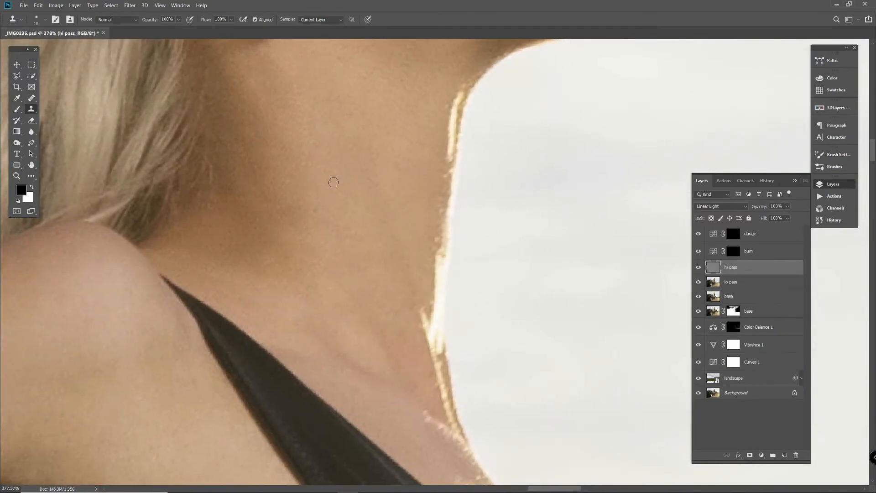
drag(407, 438, 396, 190)
drag(388, 424, 372, 131)
drag(347, 433, 377, 205)
drag(292, 438, 364, 270)
drag(371, 361, 427, 301)
key(bracketright)
key(bracketright)
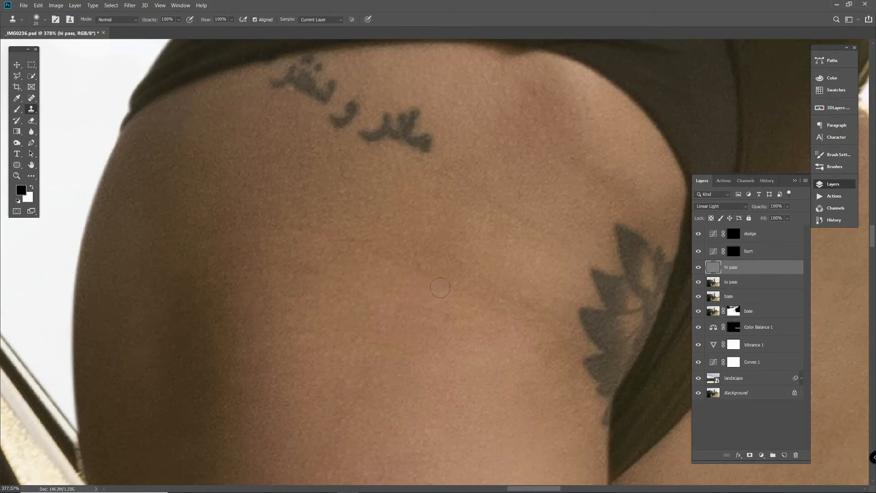
alt+click(497, 223)
click(575, 158)
drag(349, 324, 383, 229)
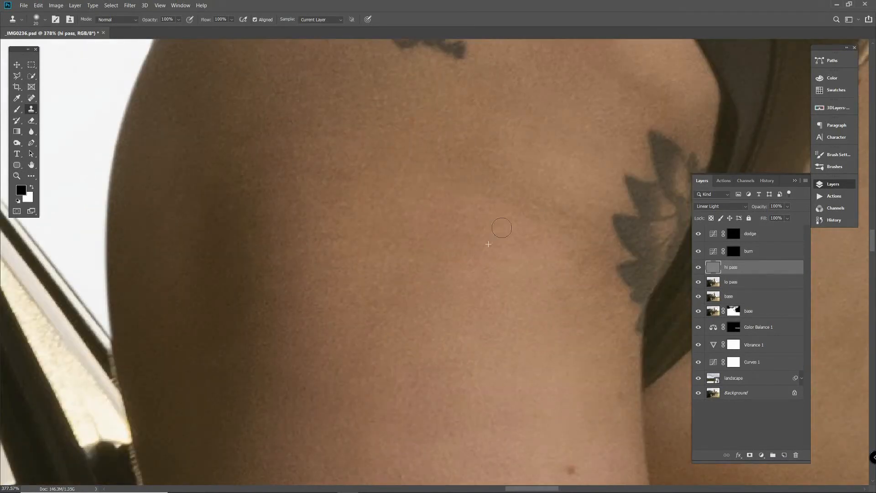
Step: Clone clean skin texture over the mole on the thigh below the flower tattoo
drag(507, 461, 455, 311)
alt+click(459, 314)
click(513, 317)
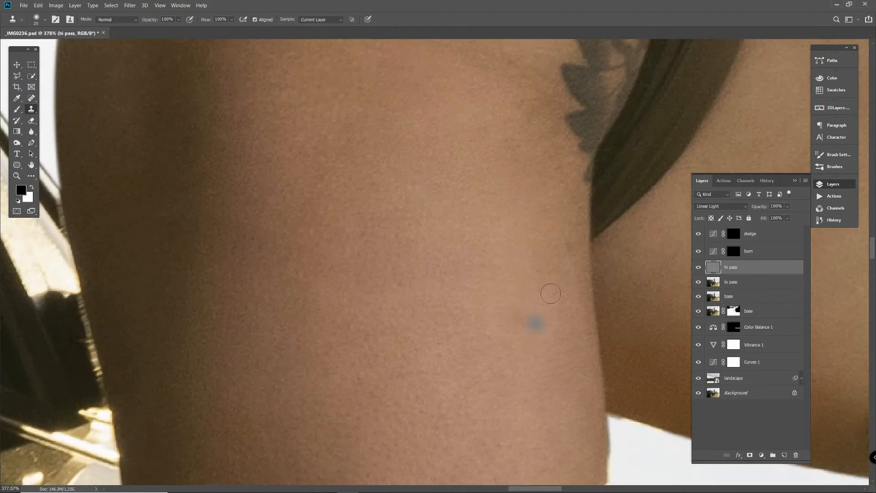
drag(381, 369, 405, 245)
drag(329, 78, 421, 297)
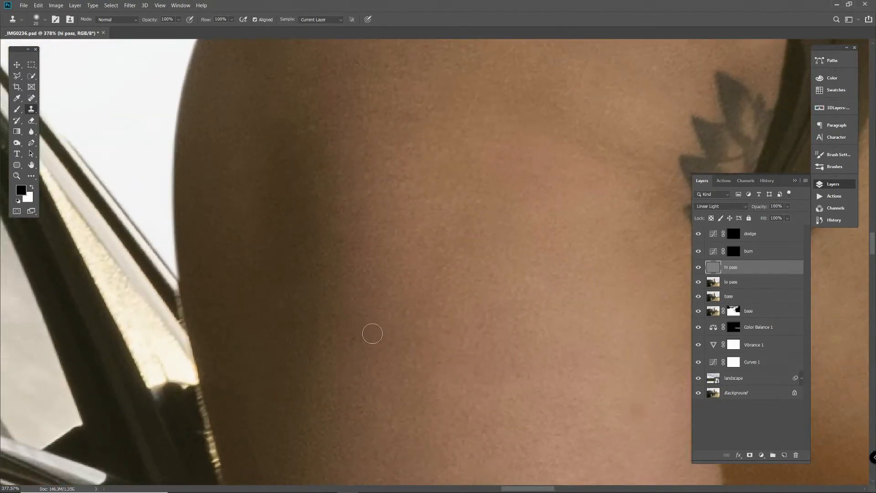
Step: Clone skin texture over the lettering tattoo on the hip
drag(318, 186, 304, 275)
drag(347, 214, 343, 330)
alt+click(381, 233)
mouse_move(446, 190)
mouse_down()
mouse_move(502, 210)
mouse_move(501, 180)
mouse_move(476, 175)
mouse_up()
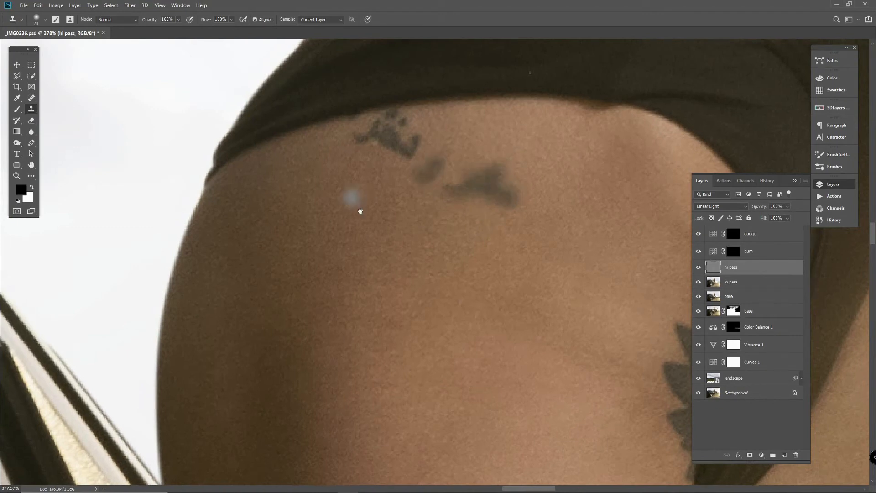
drag(358, 210, 397, 293)
mouse_move(427, 229)
mouse_down()
mouse_move(427, 196)
mouse_move(433, 203)
mouse_up()
Step: Clone skin texture over the flower tattoo beside the bodysuit's edge
mouse_move(628, 391)
mouse_down()
mouse_move(331, 293)
mouse_move(310, 247)
mouse_up()
mouse_move(416, 219)
mouse_down()
mouse_move(379, 321)
mouse_move(412, 283)
mouse_move(406, 405)
mouse_up()
alt+click(337, 256)
alt+click(367, 257)
mouse_move(432, 262)
mouse_down()
mouse_move(412, 283)
mouse_move(436, 235)
mouse_move(415, 355)
mouse_move(457, 278)
mouse_move(425, 356)
mouse_up()
alt+click(372, 243)
alt+click(320, 280)
Step: Clone out the uneven spots on the raised leg's thigh between the bodysuit and the green boot
drag(337, 289, 388, 102)
drag(63, 413, 213, 227)
drag(259, 247, 270, 90)
mouse_move(684, 132)
mouse_down()
mouse_move(265, 314)
mouse_move(440, 273)
mouse_move(327, 303)
mouse_move(427, 221)
mouse_move(384, 271)
mouse_move(388, 288)
mouse_up()
drag(171, 327, 306, 273)
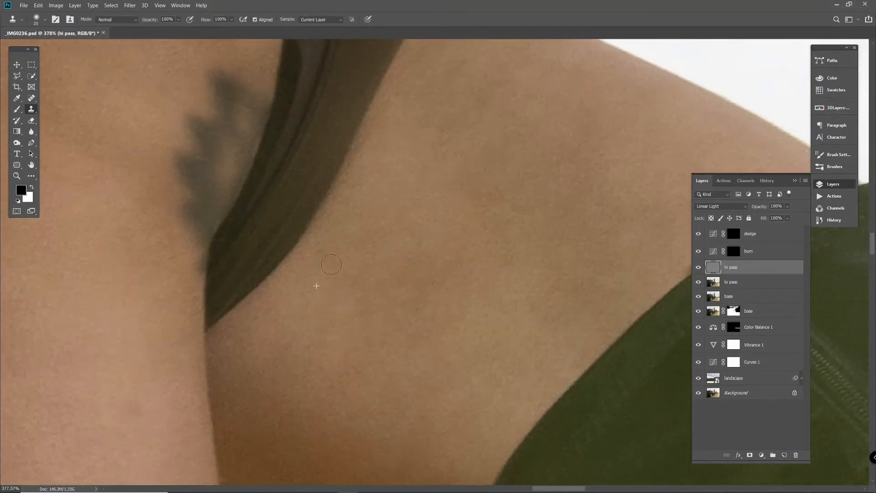
drag(414, 254, 395, 327)
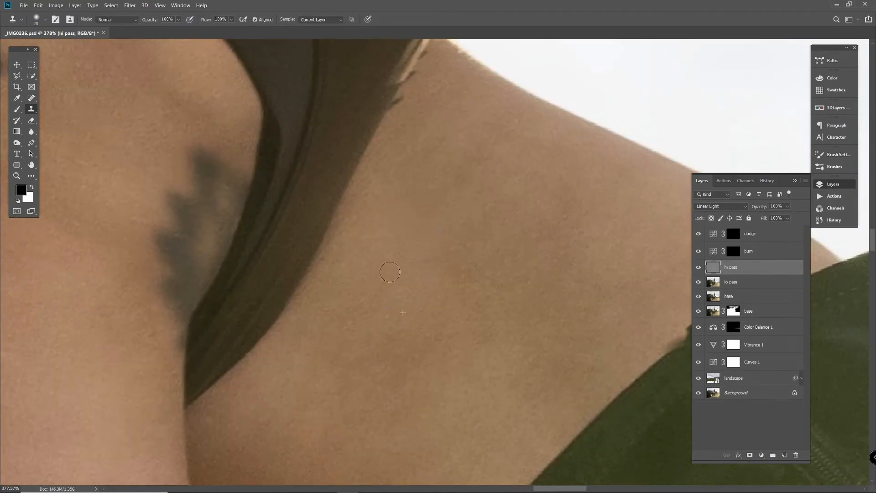
drag(499, 182, 454, 250)
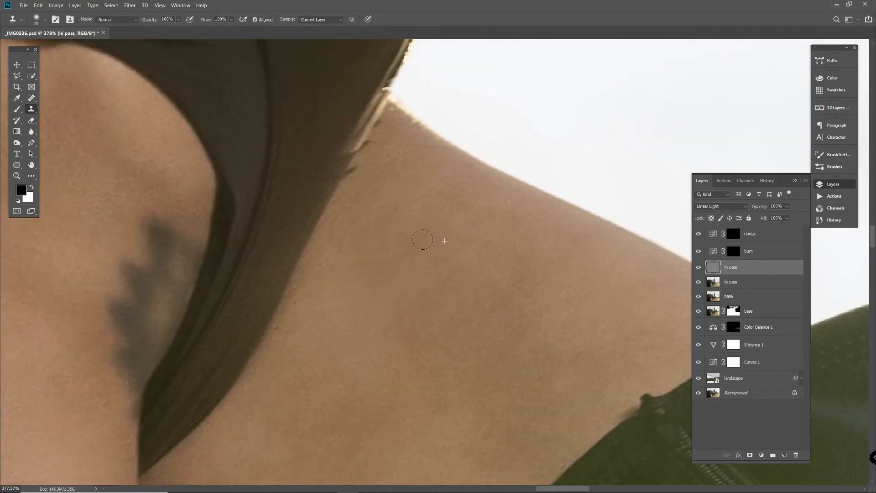
drag(464, 256, 342, 190)
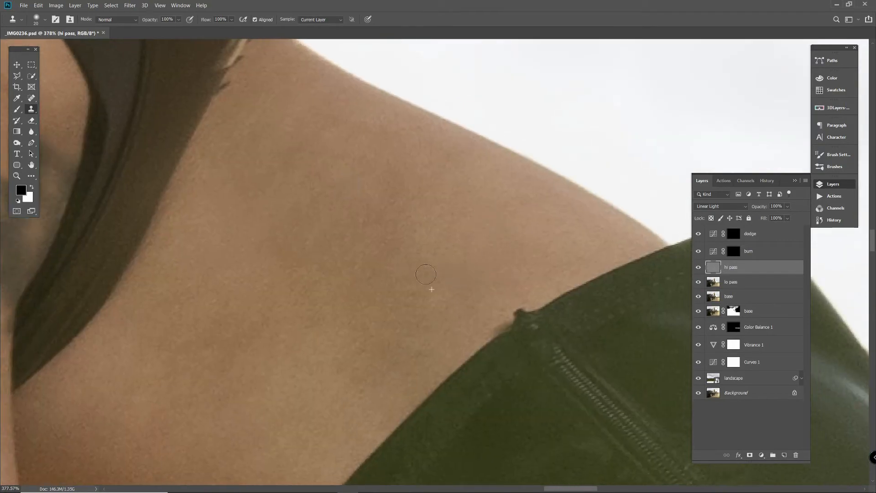
drag(320, 390, 414, 291)
Step: On the lo pass layer, lasso the cheek and a small patch of the forehead with a 25-pixel feather
scroll(375, 247, down, 5)
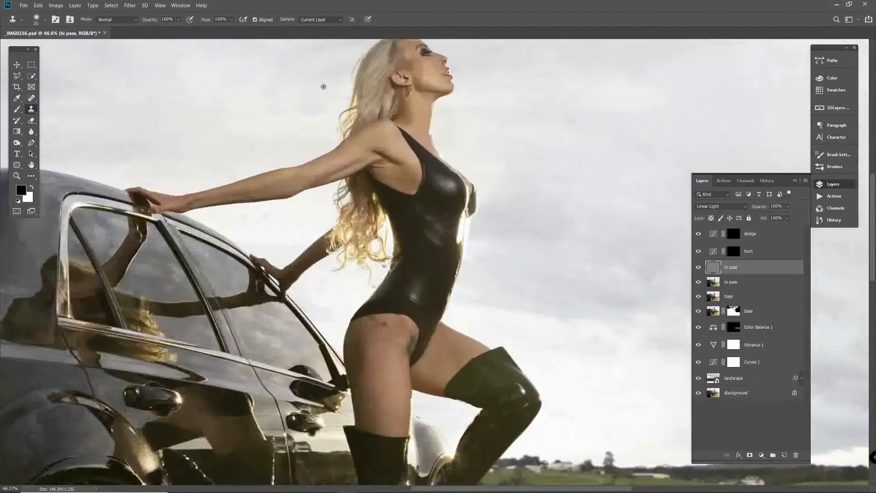
scroll(403, 294, up, 4)
scroll(402, 294, down, 2)
scroll(456, 213, up, 10)
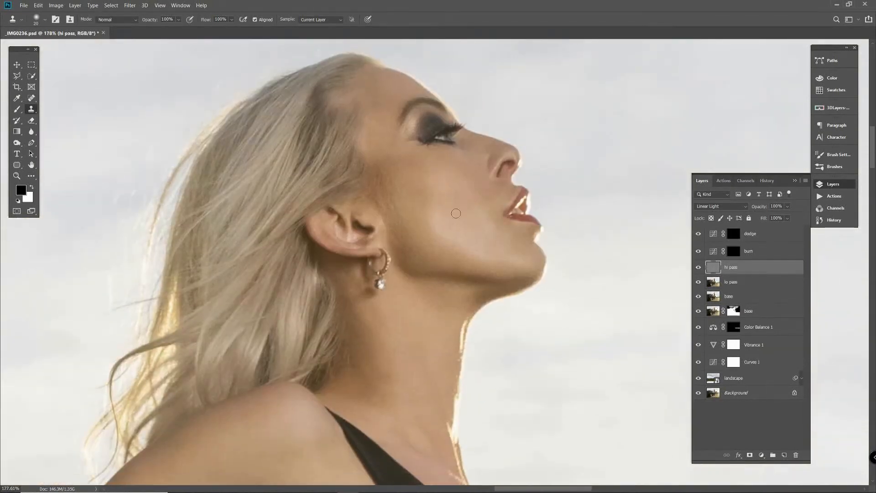
scroll(456, 213, down, 2)
click(737, 281)
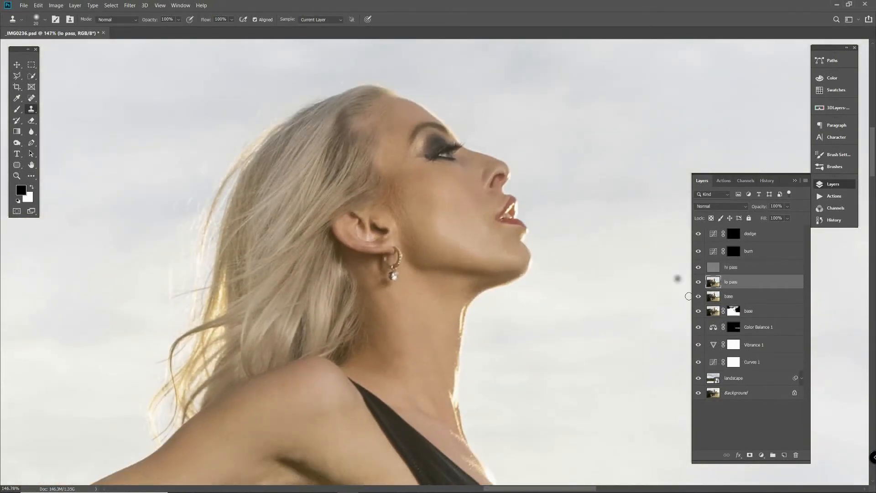
right_click(17, 77)
click(51, 74)
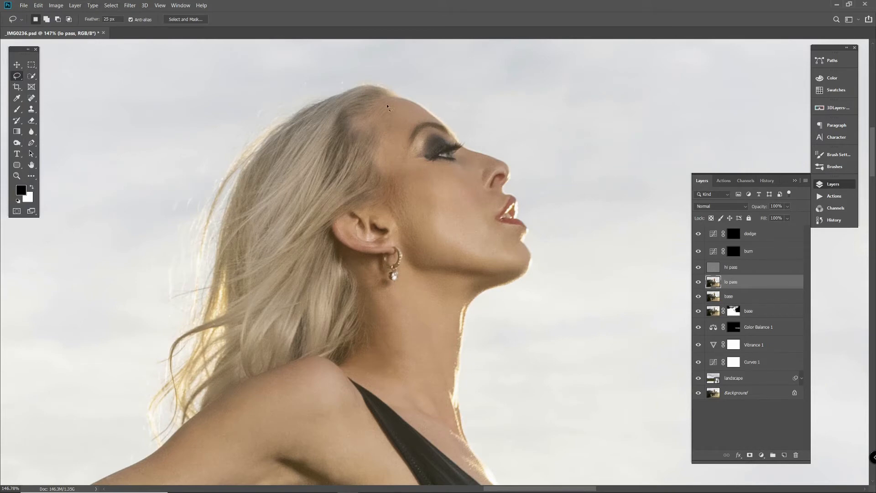
mouse_move(518, 245)
mouse_down()
mouse_move(522, 267)
mouse_move(451, 262)
mouse_up()
drag(385, 124, 386, 124)
Step: Apply a Gaussian Blur with a 13.9-pixel radius to the selected cheek and forehead areas
click(129, 5)
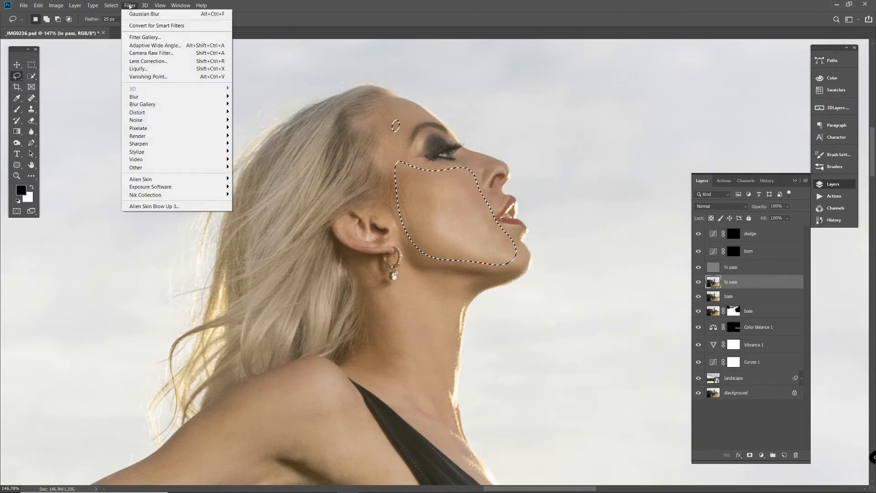
mouse_move(137, 94)
click(251, 127)
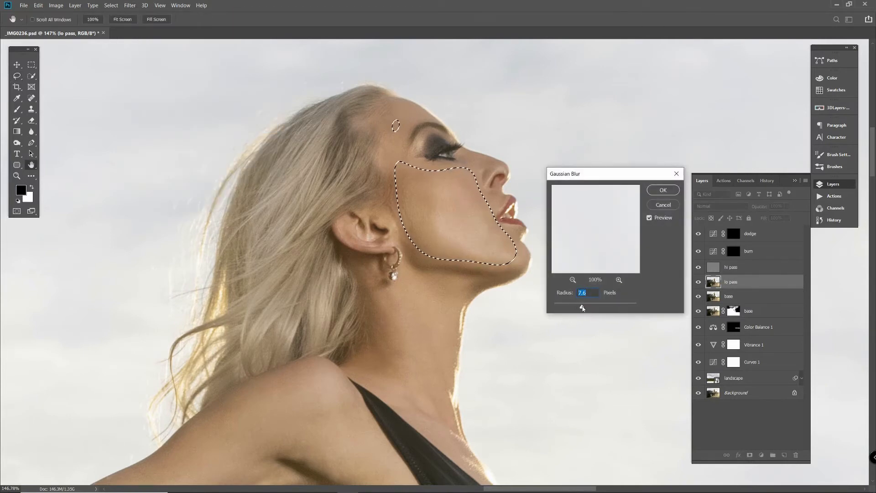
drag(583, 307, 593, 308)
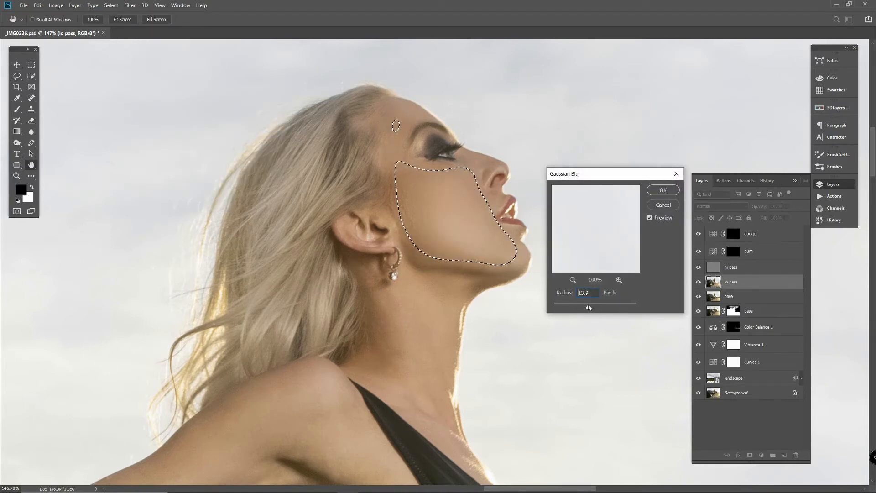
click(663, 190)
Step: Lasso the neck on the lo pass layer and apply a Gaussian Blur with a 10-pixel radius
mouse_move(385, 279)
mouse_down()
mouse_move(356, 191)
mouse_move(410, 192)
mouse_up()
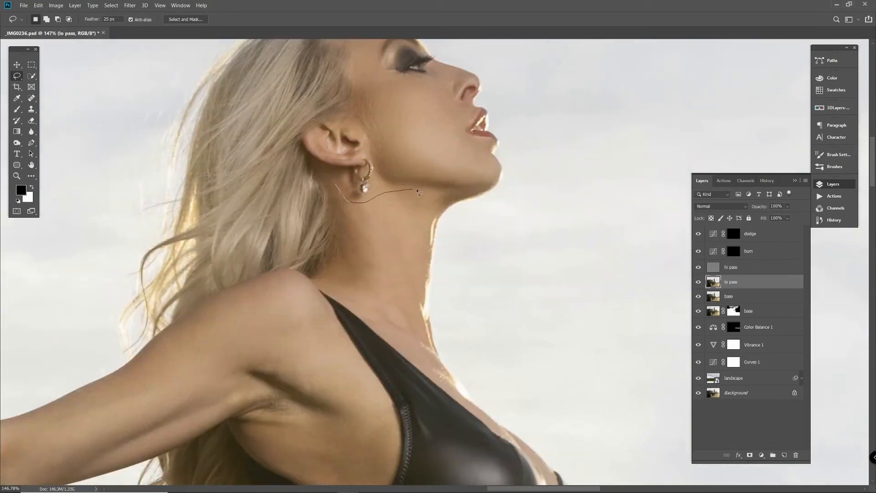
mouse_move(432, 358)
mouse_down()
mouse_move(368, 313)
mouse_move(340, 240)
mouse_move(344, 205)
mouse_up()
click(130, 5)
mouse_move(182, 97)
click(254, 128)
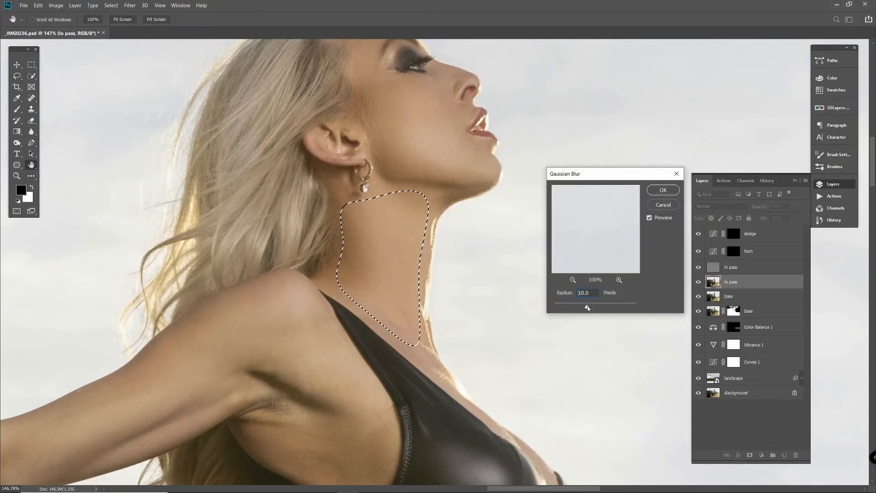
key(Return)
Step: Lasso the shoulder and underarm skin on the lo pass layer and apply a Gaussian Blur with a 16.6-pixel radius
scroll(510, 305, down, 3)
drag(510, 305, 564, 209)
drag(335, 210, 390, 192)
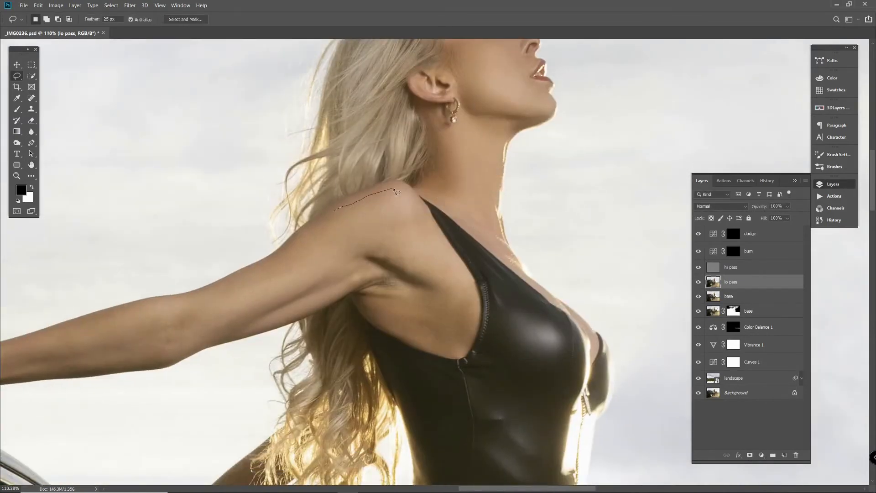
mouse_move(371, 301)
mouse_down()
mouse_move(408, 271)
mouse_move(302, 261)
mouse_move(315, 225)
mouse_up()
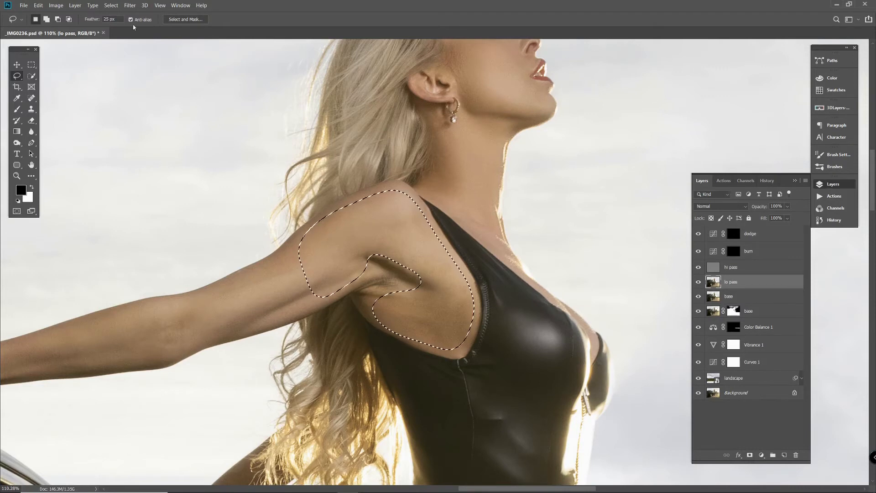
click(130, 5)
mouse_move(178, 97)
click(250, 128)
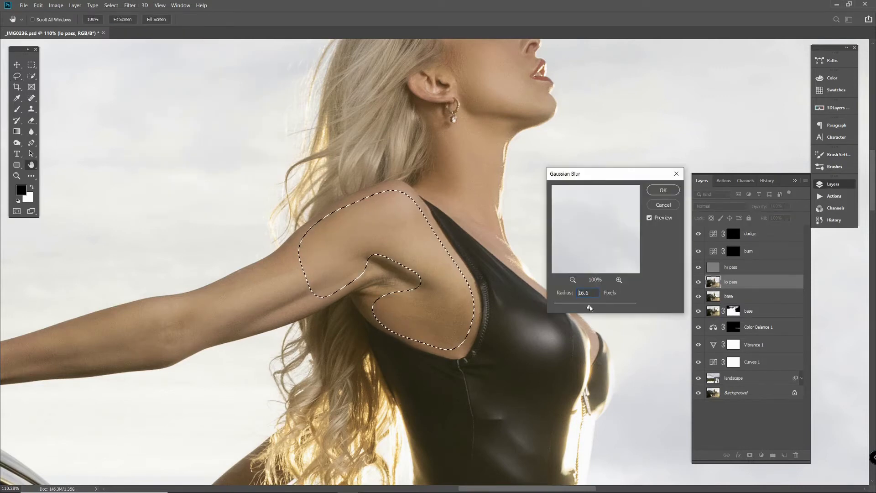
click(663, 190)
Step: Lasso the forearm of the outstretched arm and apply a Gaussian Blur with a 15.3-pixel radius
drag(283, 293, 509, 199)
drag(187, 264, 202, 262)
mouse_move(409, 202)
mouse_down()
mouse_move(514, 188)
mouse_move(452, 247)
mouse_move(340, 274)
mouse_move(198, 289)
mouse_move(187, 264)
mouse_up()
click(130, 5)
mouse_move(137, 96)
click(254, 129)
drag(592, 308, 590, 308)
click(657, 192)
Step: Lasso the back of the hand resting on the car roof and apply a Gaussian Blur
drag(163, 334, 478, 333)
mouse_move(416, 265)
mouse_down()
mouse_move(373, 254)
mouse_move(456, 299)
mouse_move(413, 272)
mouse_up()
click(130, 5)
mouse_move(137, 96)
click(254, 128)
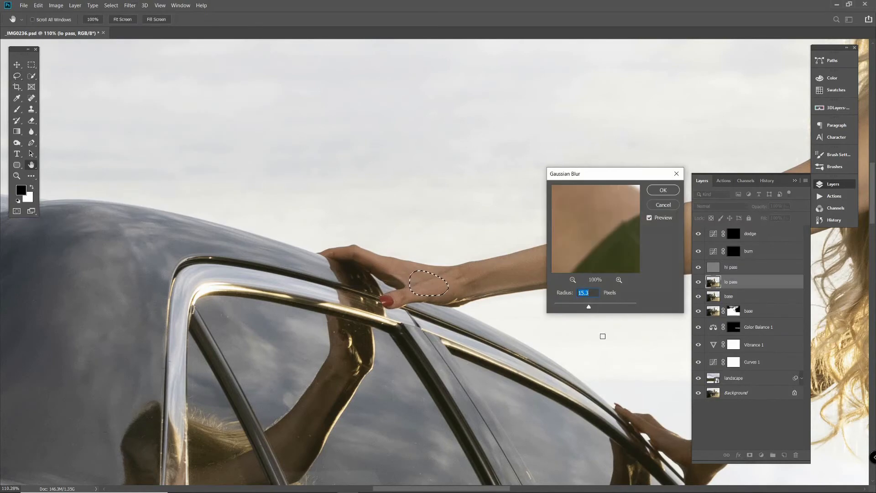
key(Return)
Step: Lasso the standing leg's thigh down to the boot and apply a Gaussian Blur with a 16.6-pixel radius
drag(584, 305, 255, 196)
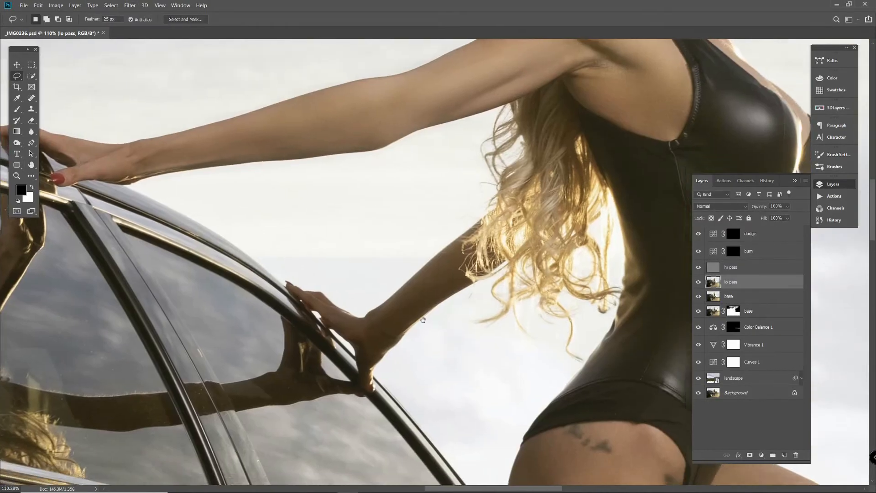
drag(423, 320, 204, 389)
drag(331, 456, 301, 326)
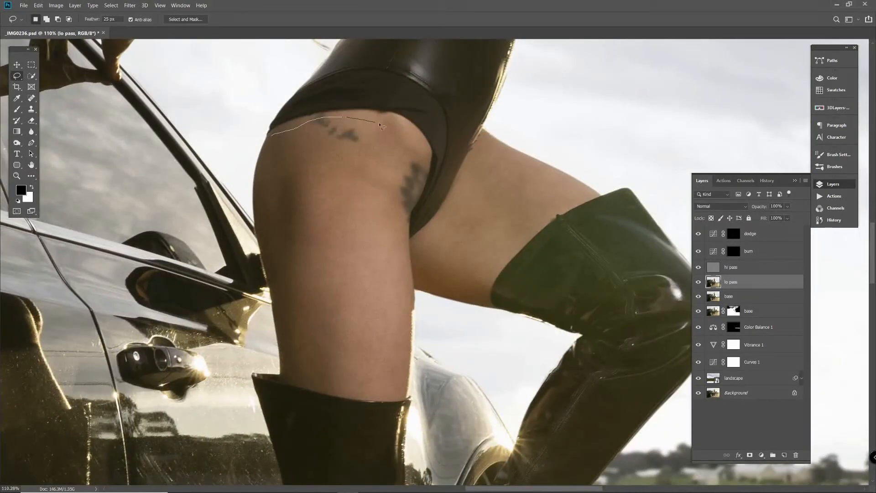
mouse_move(344, 390)
mouse_down()
mouse_move(278, 302)
mouse_move(266, 200)
mouse_up()
click(130, 5)
mouse_move(137, 97)
click(254, 128)
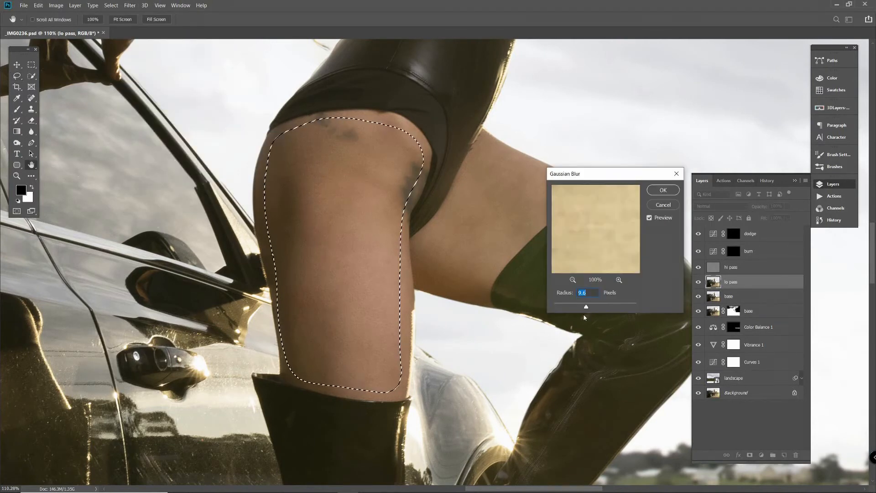
drag(584, 305, 589, 306)
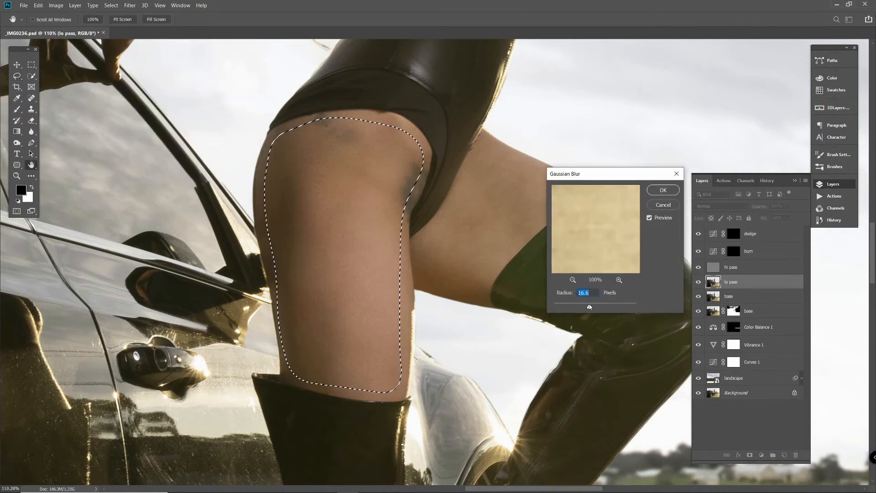
click(664, 190)
Step: Lasso the raised leg's thigh between the bodysuit and green boot, apply a Gaussian Blur, and deselect
drag(485, 137, 578, 189)
drag(487, 295, 421, 278)
drag(455, 207, 481, 147)
click(129, 5)
mouse_move(155, 94)
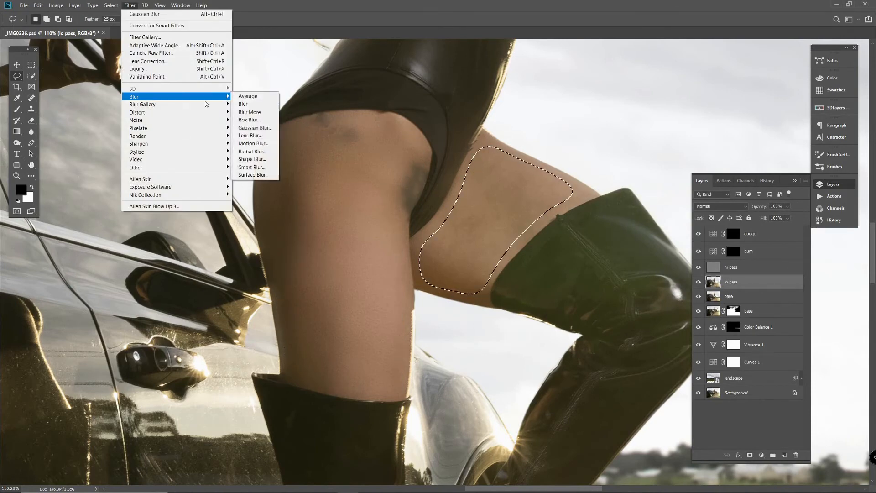
click(255, 127)
drag(587, 309, 586, 309)
click(653, 192)
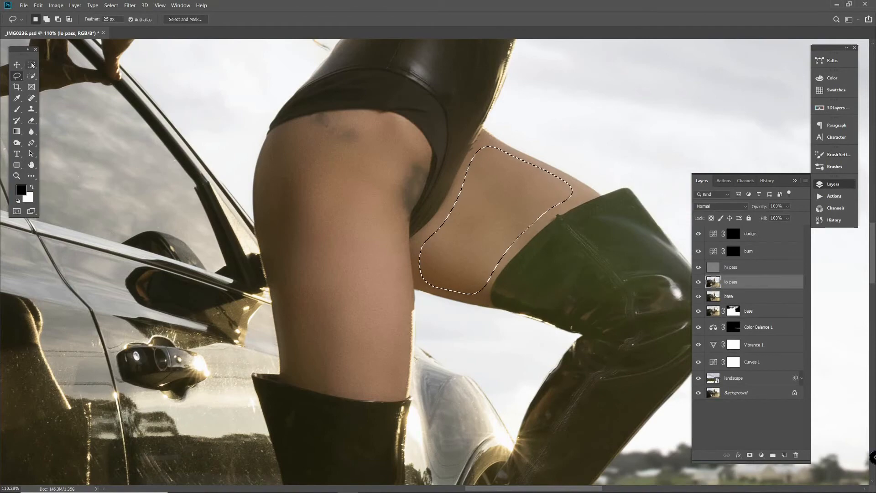
key(m)
key(ctrl+d)
Step: Compare the upper body before and after retouching by toggling the display to only the base layer
scroll(342, 242, down, 7)
drag(315, 69, 367, 270)
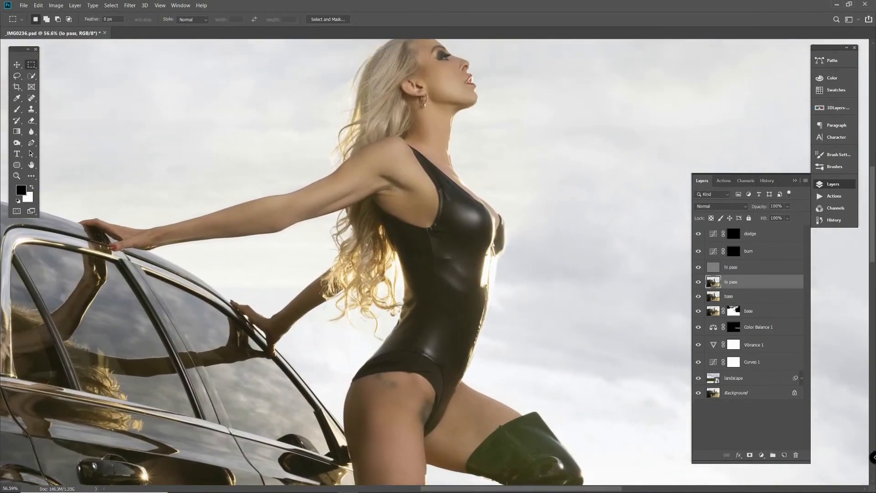
scroll(429, 96, up, 7)
alt+click(698, 298)
alt+click(699, 298)
alt+click(699, 298)
alt+click(699, 298)
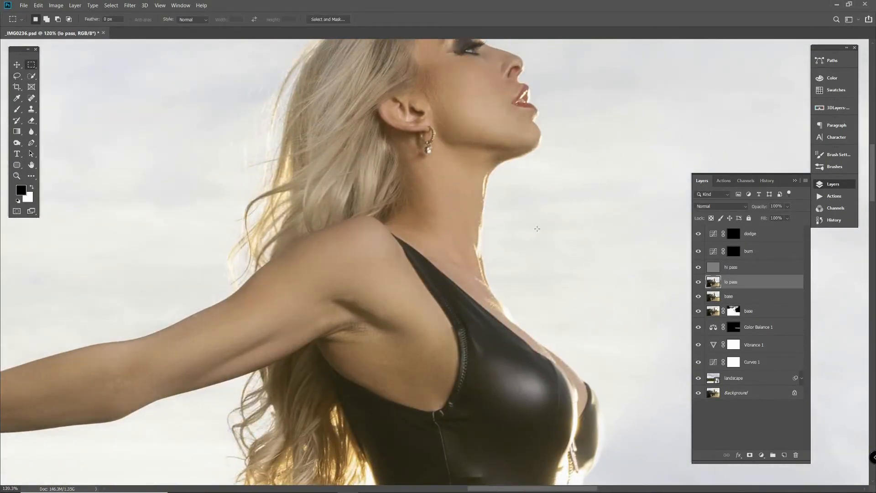
drag(537, 229, 520, 288)
alt+click(699, 300)
alt+click(699, 300)
Step: On the hi pass layer, clone out the seam and creases across the bodysuit's hip
scroll(391, 239, down, 10)
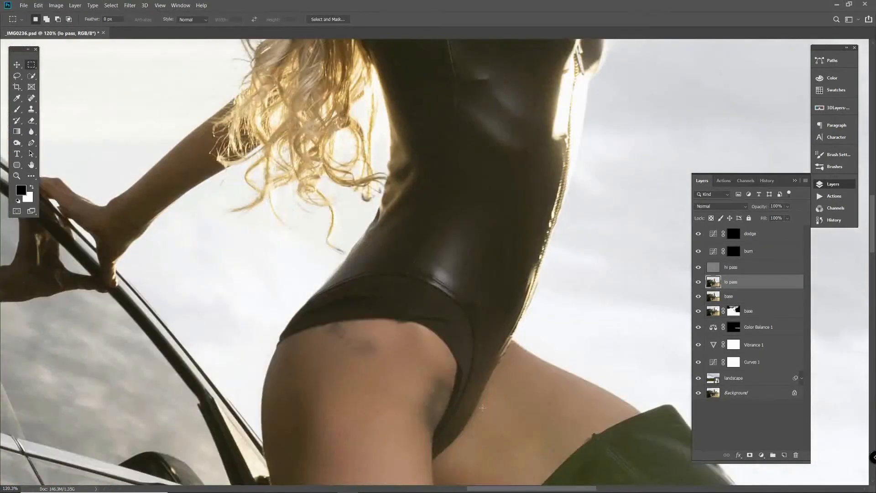
scroll(417, 322, up, 5)
click(730, 267)
key(s)
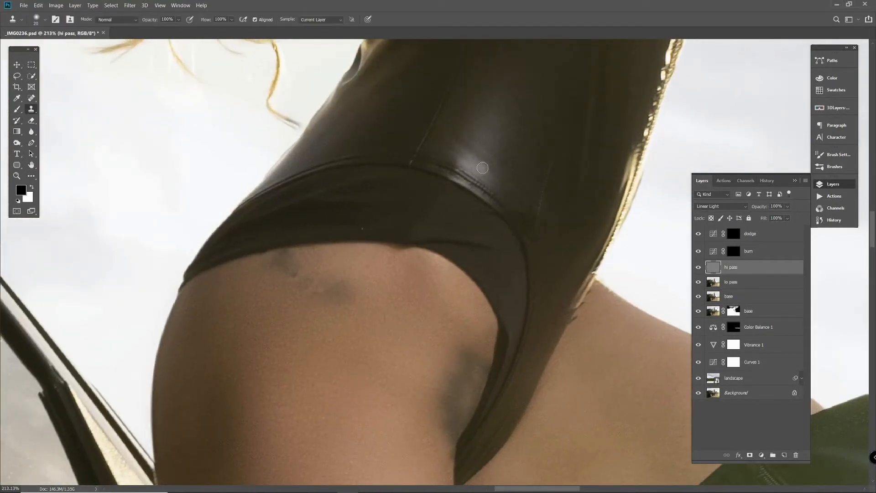
alt+click(435, 117)
click(412, 156)
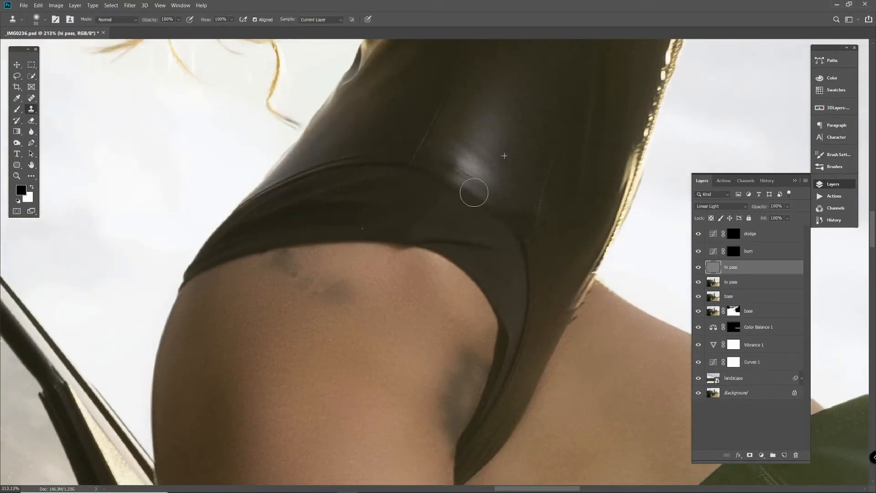
alt+click(400, 136)
scroll(393, 146, up, 1)
drag(384, 156, 383, 180)
alt+click(299, 153)
drag(317, 160, 274, 200)
Step: Clone out the seam and vertical crease on the bodysuit's front beside the leg opening
alt+click(540, 151)
drag(551, 169, 533, 219)
alt+click(540, 227)
drag(525, 251, 532, 304)
drag(544, 280, 490, 190)
drag(473, 219, 473, 250)
alt+click(507, 215)
click(452, 289)
Step: Clean up the remaining fine creases above the bodysuit's leg opening with a smaller clone brush
key(bracketleft)
key(bracketleft)
key(bracketleft)
alt+click(490, 208)
drag(457, 303, 426, 358)
drag(477, 105, 475, 188)
key(bracketleft)
drag(399, 229, 443, 262)
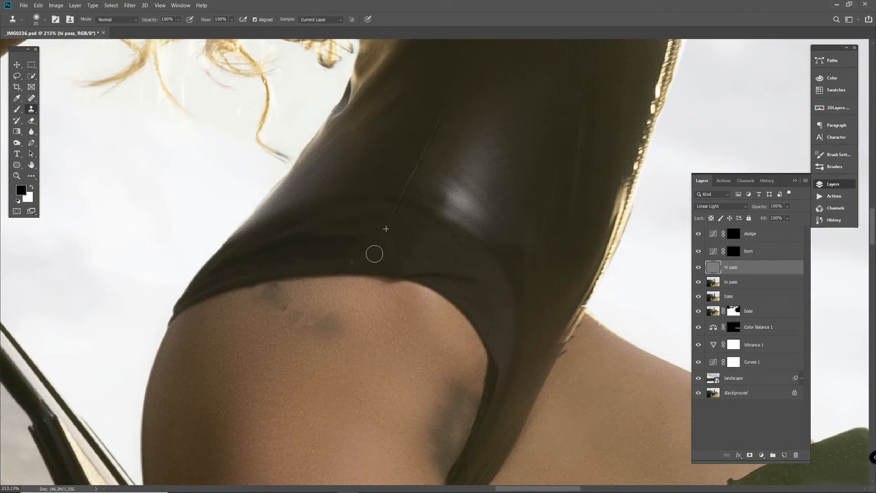
Step: On the lo pass layer, lasso the bodysuit around the leg opening, apply a 16.6-pixel Gaussian Blur, and deselect
click(732, 282)
key(l)
mouse_move(424, 196)
mouse_down()
mouse_move(303, 192)
mouse_move(215, 272)
mouse_move(293, 267)
mouse_move(484, 315)
mouse_move(500, 429)
mouse_move(560, 278)
mouse_move(516, 212)
mouse_up()
click(130, 5)
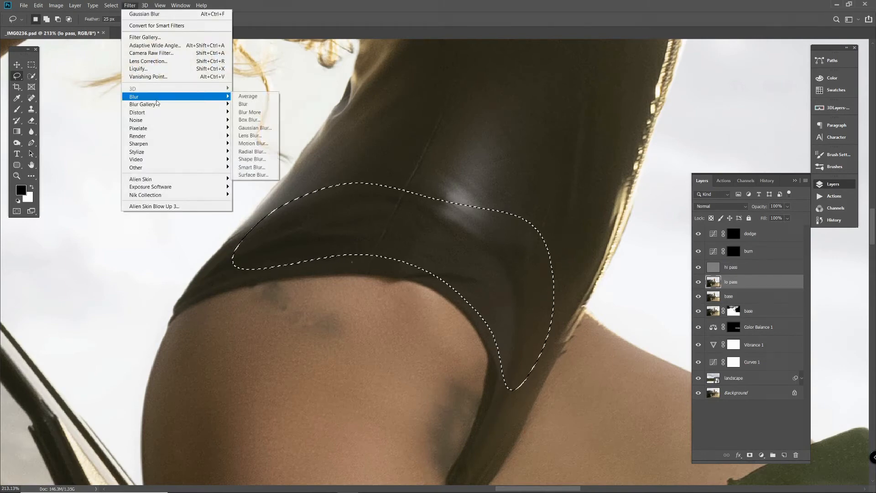
click(261, 133)
drag(584, 307, 589, 308)
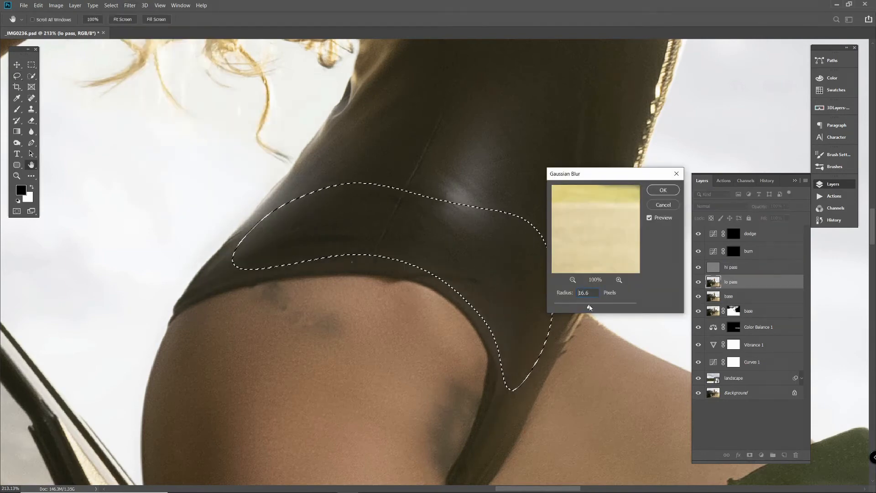
click(663, 190)
key(m)
key(ctrl+d)
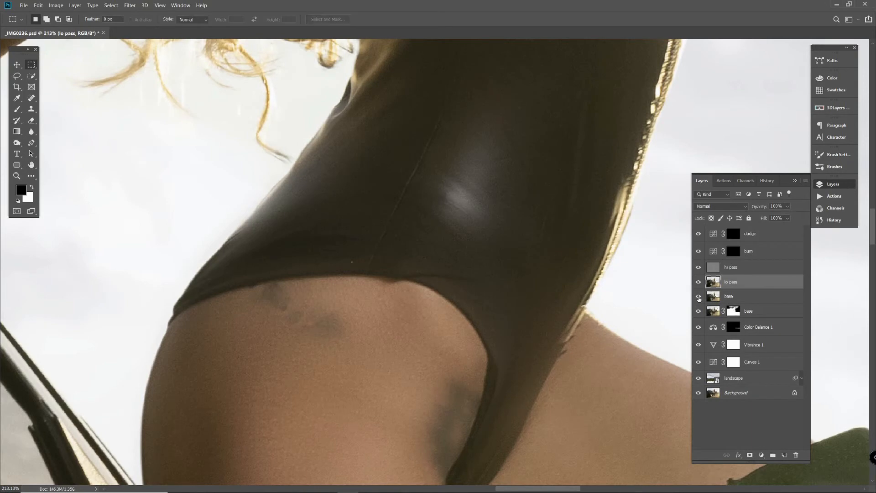
Step: On the hi pass layer, remove the thin vertical line on the bodysuit's front with a small Spot Healing Brush
click(753, 267)
key(j)
key(bracketleft)
key(bracketleft)
key(bracketleft)
key(bracketleft)
key(bracketleft)
key(bracketleft)
drag(550, 194, 546, 244)
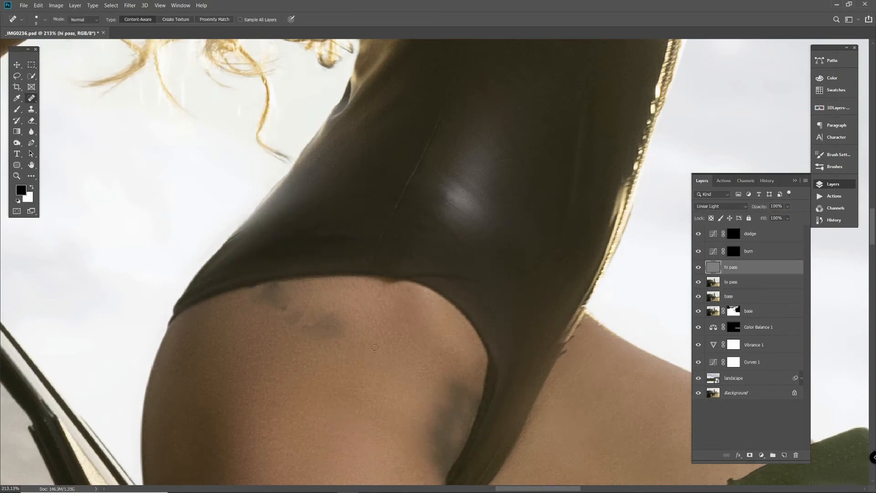
Step: Create a new layer named "fill" directly above the lo pass layer
scroll(375, 325, down, 3)
click(739, 283)
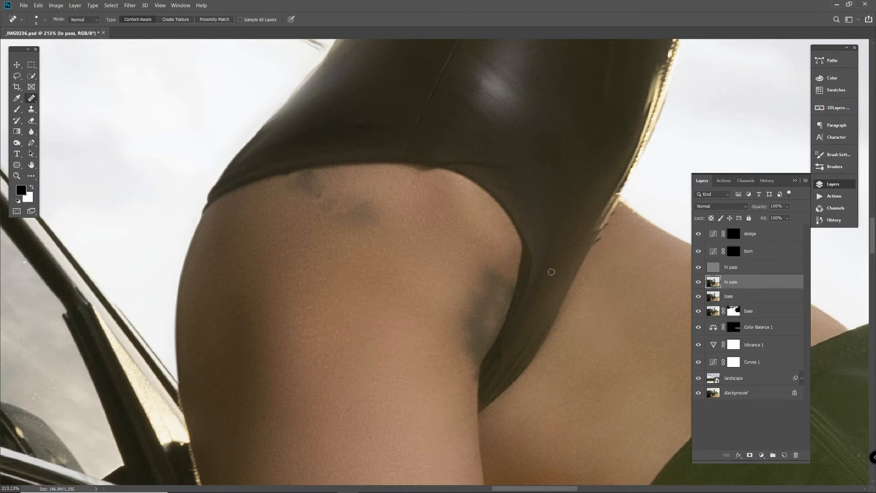
click(805, 182)
click(817, 184)
text(fil)
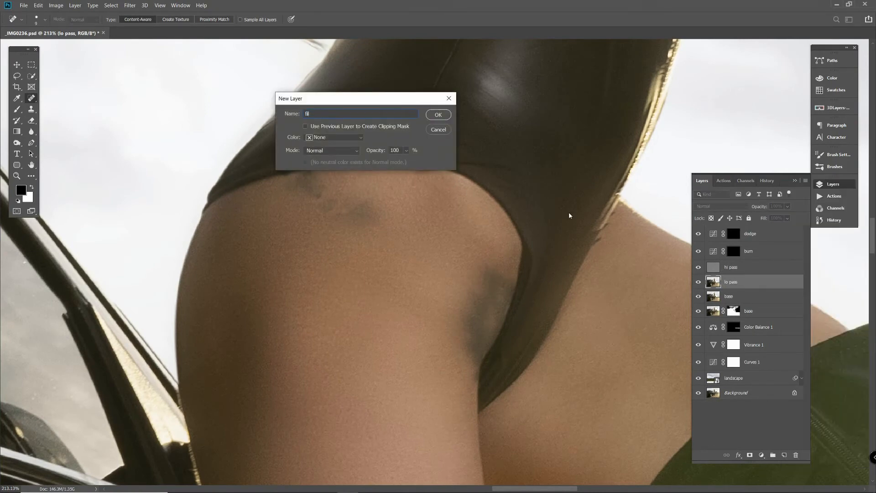
text(l)
key(Return)
Step: Sample the skin tone beside the hip tattoo with hi pass temporarily hidden, and set the brush opacity and flow to 30%
click(698, 267)
key(i)
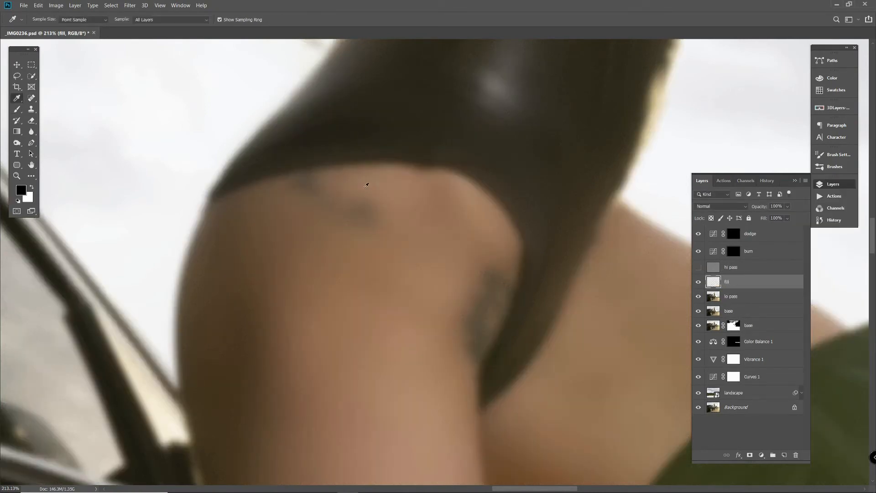
click(390, 201)
click(23, 109)
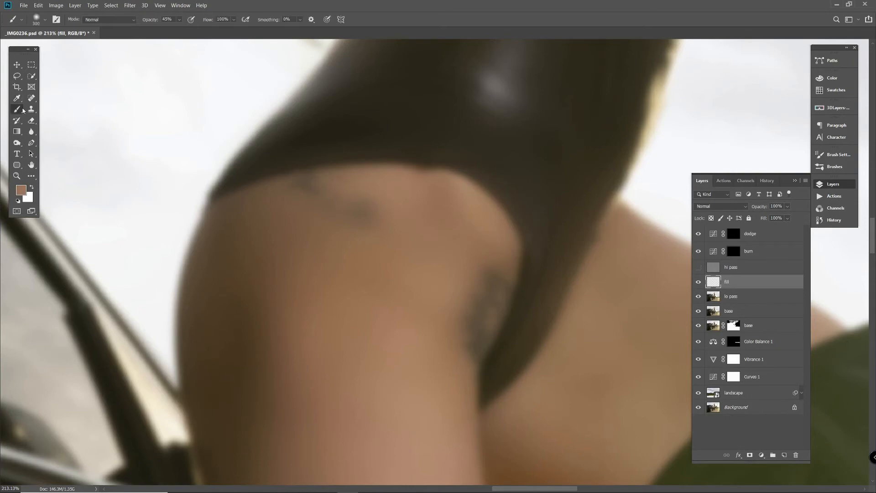
click(699, 267)
key(Return)
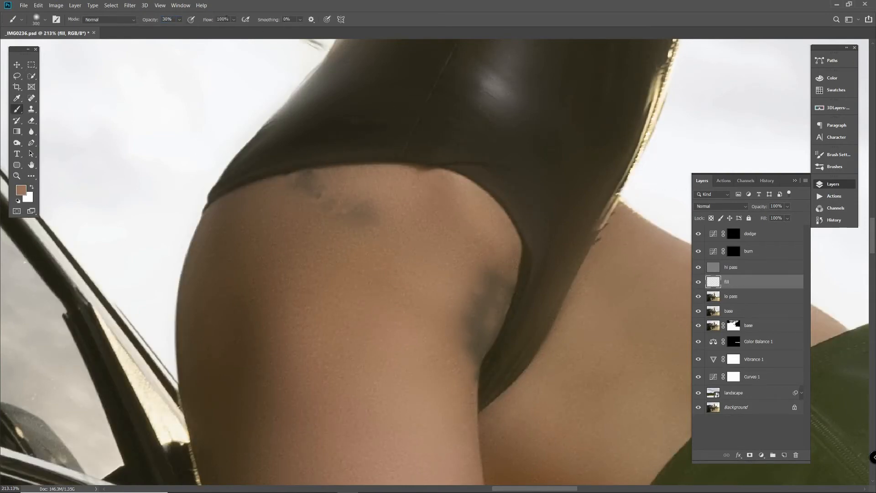
text(30)
key(Return)
Step: Paint the sampled skin tone over the tattoo on the upper hip with a reduced brush size
key(bracketleft)
key(bracketleft)
key(bracketleft)
key(bracketleft)
key(bracketleft)
key(bracketleft)
key(bracketleft)
key(bracketleft)
key(bracketleft)
drag(372, 211, 328, 214)
Step: Paint skin tone over the dark tattoo on the inner thigh beside the leg opening, adjusting the brush size to fit
key(bracketleft)
key(bracketleft)
key(bracketleft)
key(bracketright)
mouse_move(464, 327)
mouse_down()
mouse_move(494, 271)
mouse_move(500, 293)
mouse_move(472, 347)
mouse_move(485, 255)
mouse_move(506, 298)
mouse_move(474, 368)
mouse_up()
key(bracketleft)
key(bracketleft)
key(bracketleft)
key(bracketleft)
key(bracketleft)
key(bracketright)
key(bracketright)
key(bracketright)
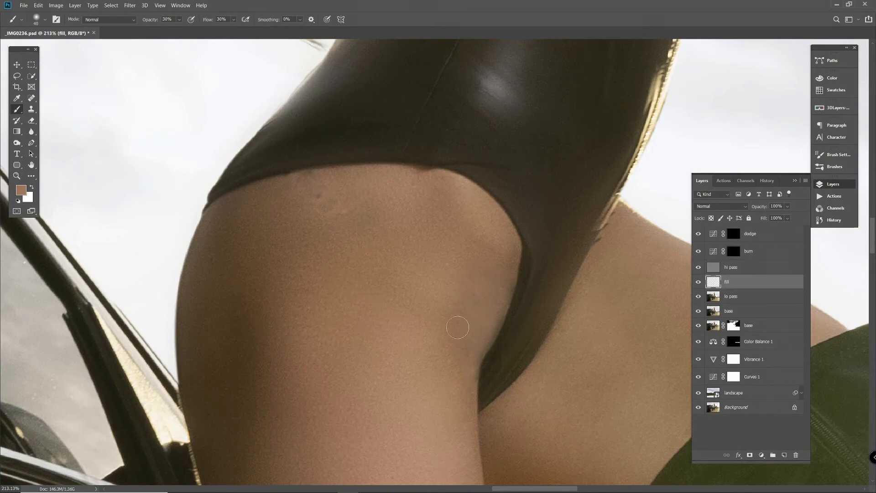
key(i)
click(16, 109)
Step: On the hi pass layer, clone clean skin texture over the tattoo outlines on the upper hip
scroll(228, 221, up, 2)
key(alt+bracketright)
key(s)
click(353, 204)
alt+click(299, 187)
drag(303, 170, 320, 177)
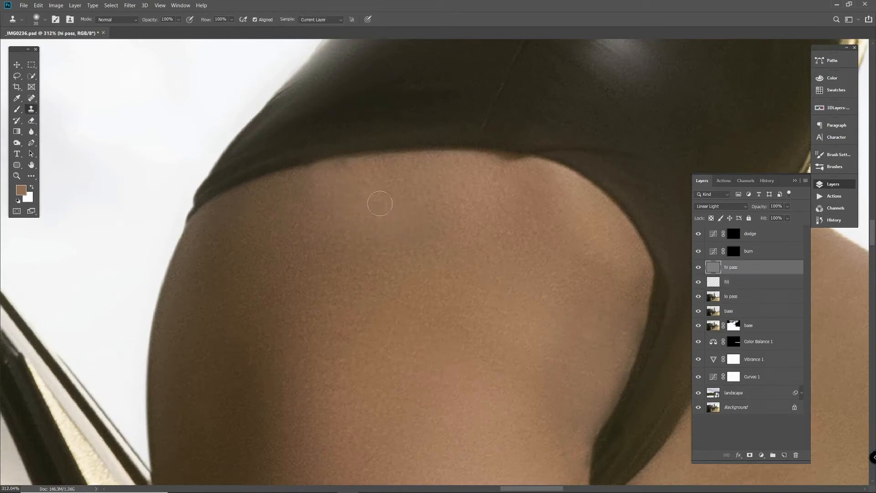
Step: On the fill layer, touch up the hip's skin colour along the bodysuit edge with a smaller brush
scroll(386, 194, down, 3)
scroll(437, 300, up, 2)
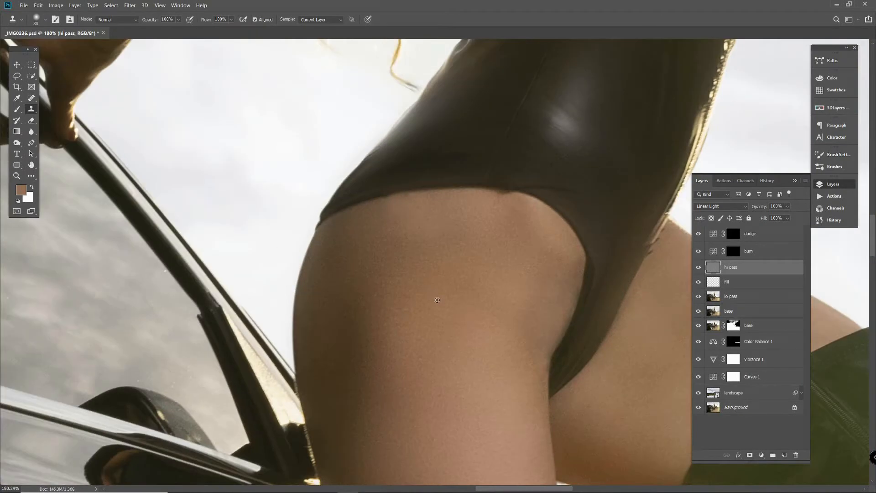
scroll(437, 300, up, 2)
click(18, 112)
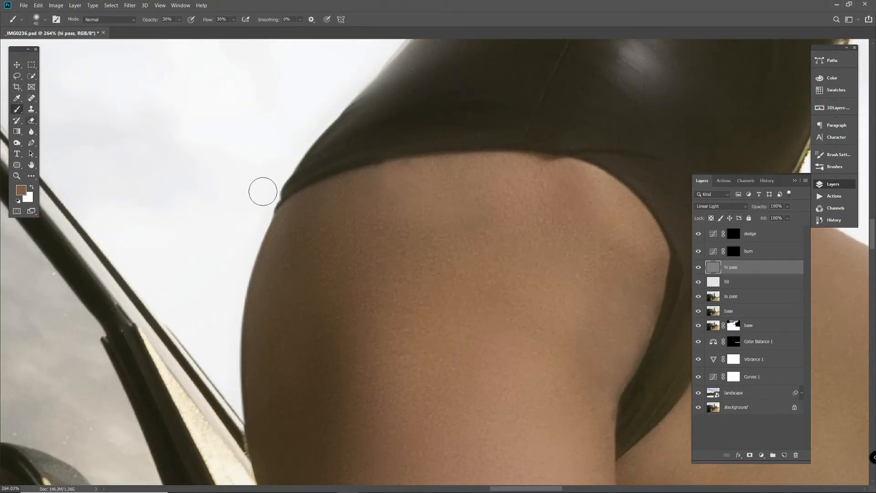
key(alt+bracketleft)
key(bracketleft)
key(bracketleft)
key(bracketleft)
key(bracketleft)
key(bracketleft)
scroll(442, 297, down, 2)
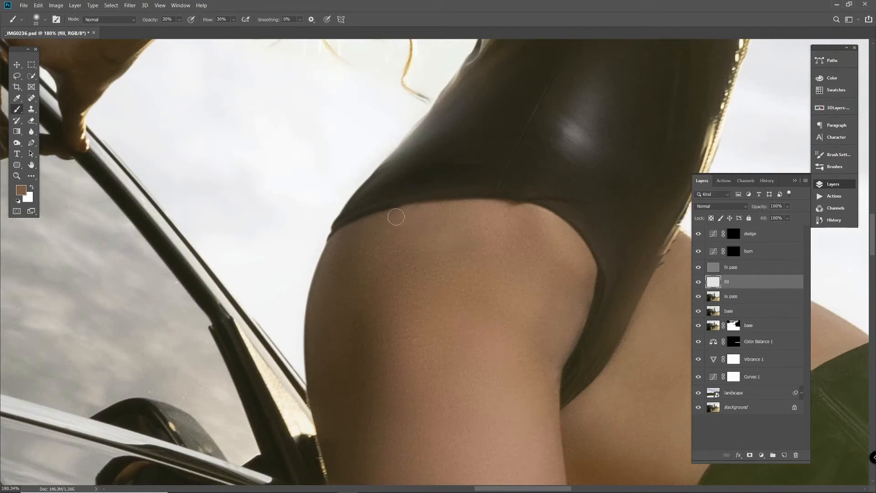
Step: On the fill layer, paint sampled skin tone over the grey patch beside the leg opening with a small brush, briefly hiding hi pass
scroll(442, 338, up, 3)
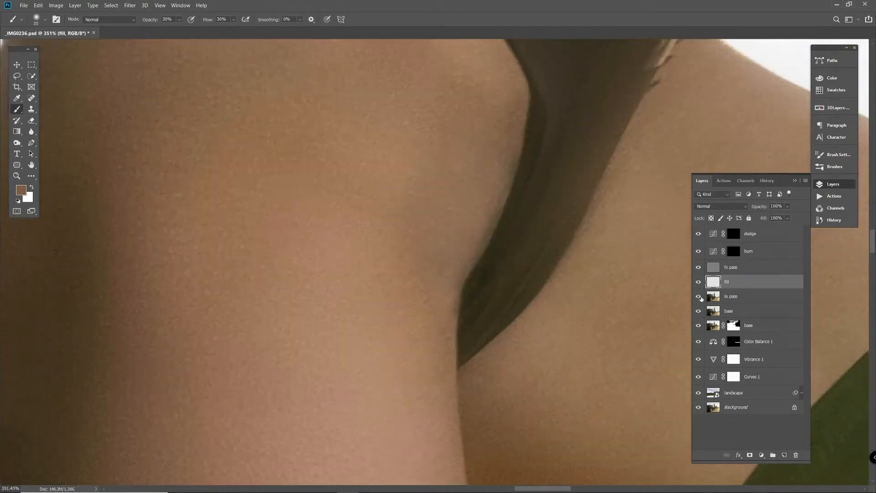
key(alt+bracketright)
key(s)
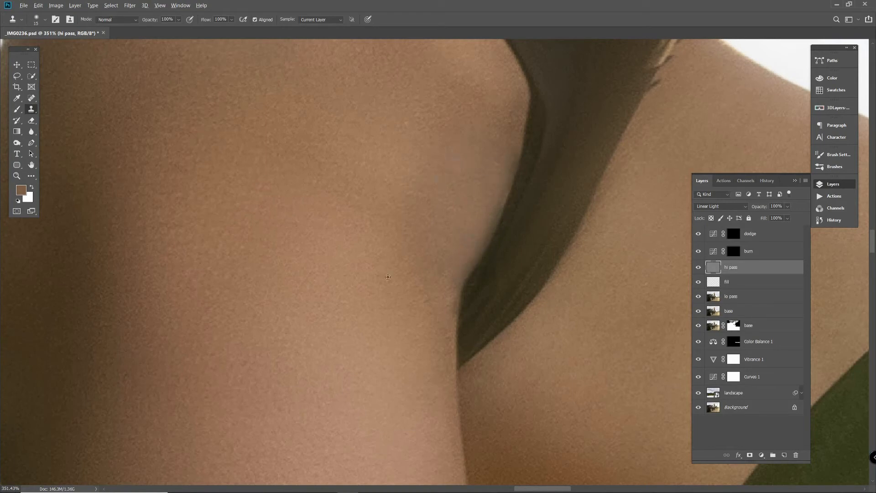
click(699, 267)
click(715, 284)
click(699, 268)
key(i)
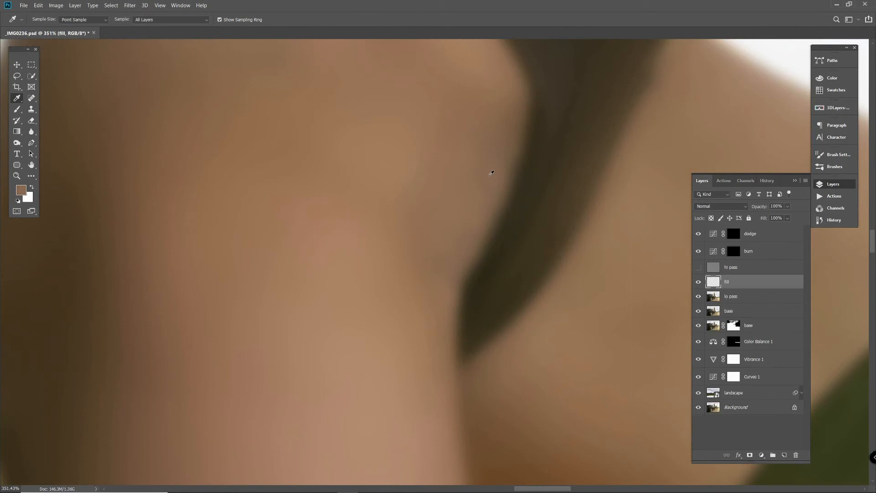
key(b)
click(698, 268)
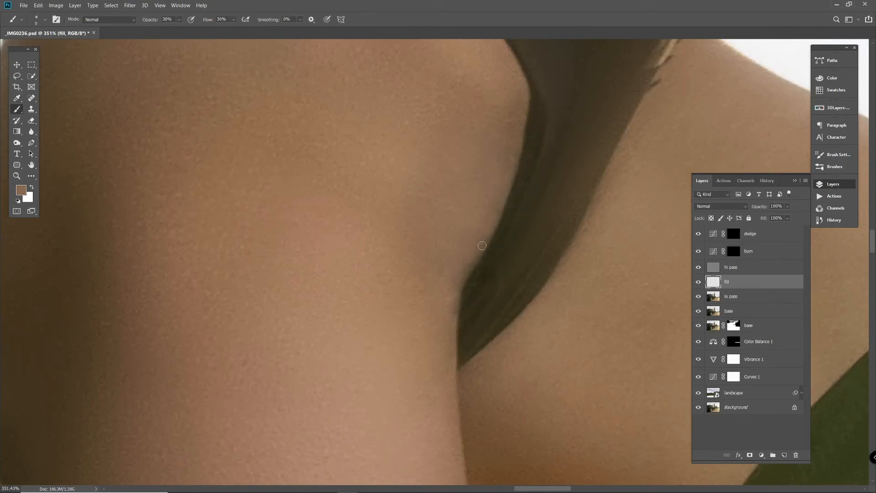
key(bracketright)
key(bracketright)
key(bracketright)
key(bracketright)
key(bracketleft)
key(bracketleft)
key(bracketleft)
key(bracketleft)
scroll(515, 259, down, 5)
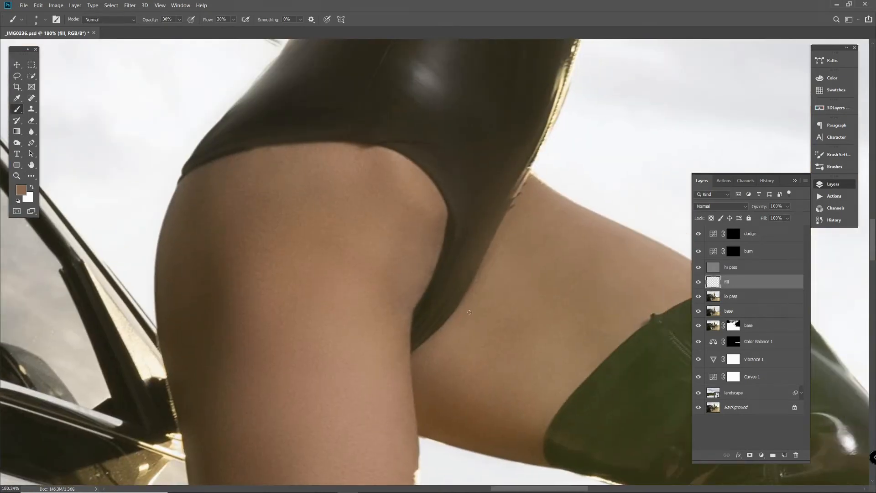
Step: Blend the skin beside the leg opening by painting a freshly sampled skin tone with a much larger brush
key(i)
key(b)
key(bracketright)
key(bracketright)
key(bracketright)
key(bracketright)
key(bracketright)
key(bracketright)
key(bracketright)
key(bracketright)
key(bracketright)
key(bracketright)
key(bracketright)
key(bracketright)
key(bracketright)
key(bracketright)
key(bracketright)
key(bracketright)
key(bracketright)
key(bracketright)
key(bracketright)
drag(414, 237, 391, 266)
Step: Sample a warmer skin tone and even out the upper hip below the bodysuit edge with a 100 px brush
scroll(438, 320, down, 2)
click(18, 100)
click(382, 217)
key(b)
key(bracketright)
key(bracketright)
key(bracketright)
drag(376, 240, 352, 238)
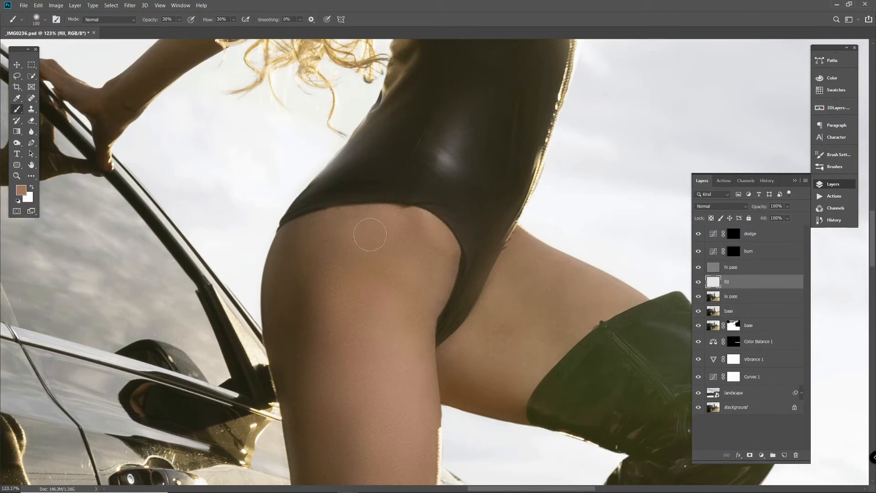
key(i)
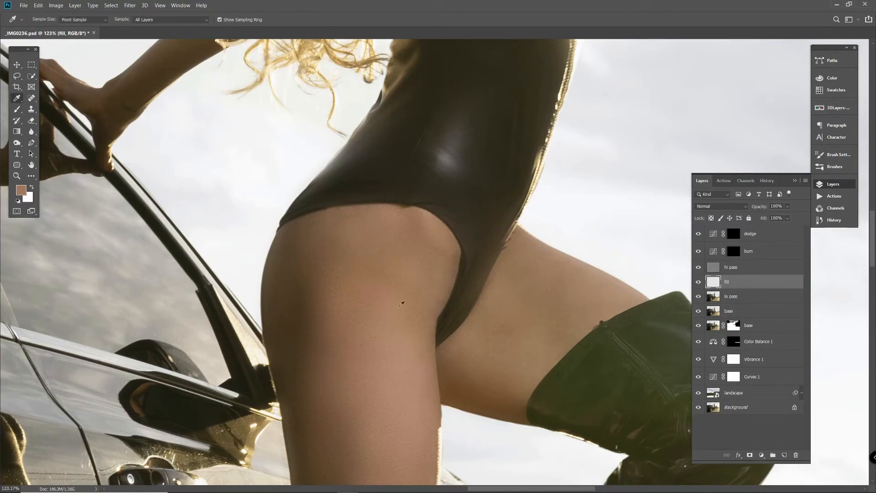
key(b)
Step: On the hi pass layer, clone clean texture over the small crease on the bodysuit's midriff with a 35 px stamp
scroll(518, 420, down, 10)
scroll(577, 210, down, 2)
scroll(513, 199, up, 12)
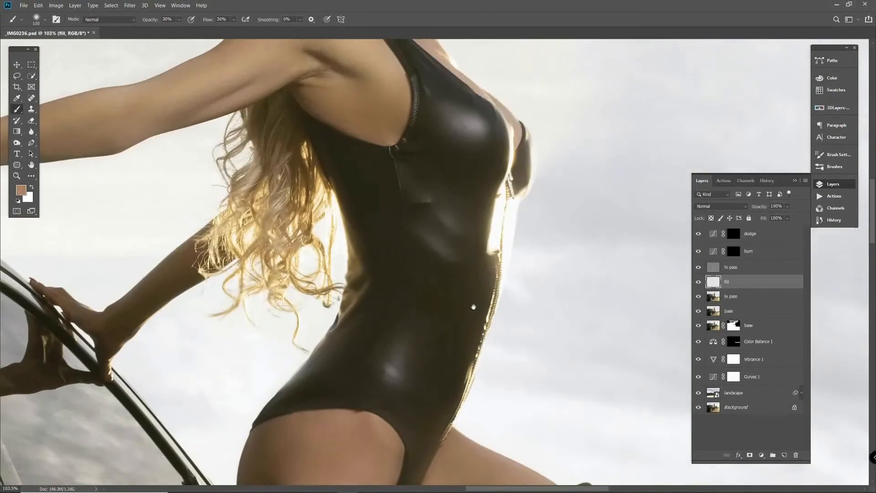
drag(474, 307, 474, 317)
scroll(433, 201, up, 4)
key(alt+bracketright)
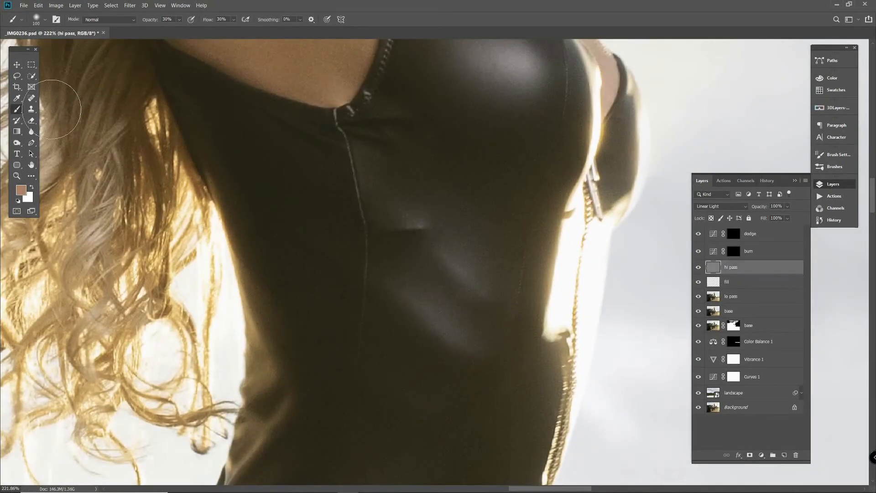
key(s)
key(bracketright)
key(bracketright)
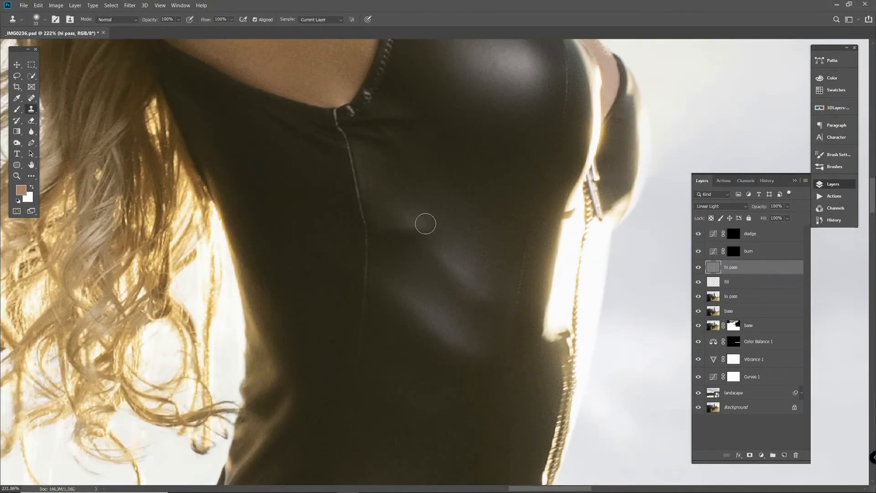
Step: On the fill layer, paint the sampled dark bodysuit colour over the small highlight beside the midriff seam
key(alt+bracketleft)
key(b)
alt+click(416, 221)
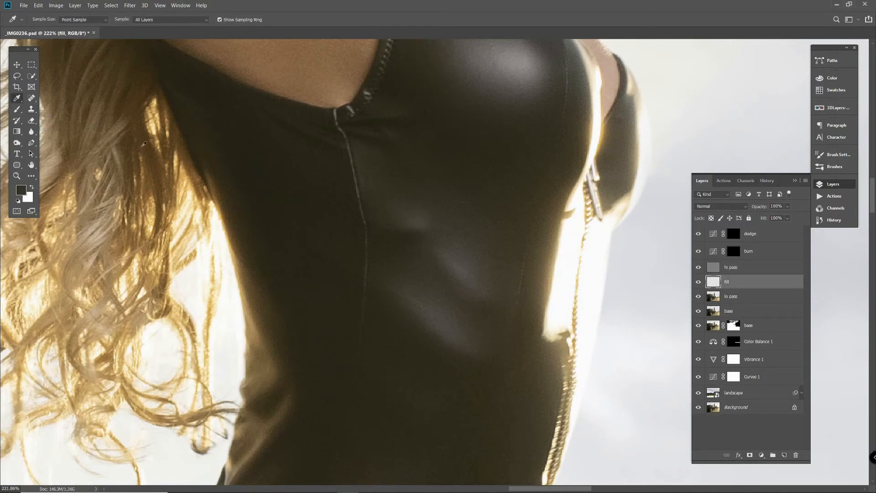
mouse_move(416, 221)
mouse_down()
mouse_move(403, 219)
mouse_move(417, 215)
mouse_move(414, 254)
mouse_up()
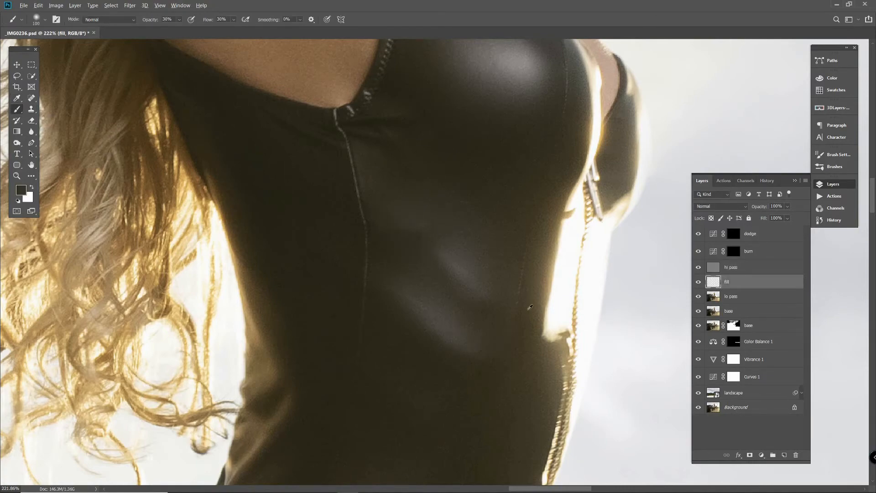
Step: Review the retouched model up close and compare the full composite with the original Background layer
scroll(530, 308, down, 5)
scroll(525, 324, down, 5)
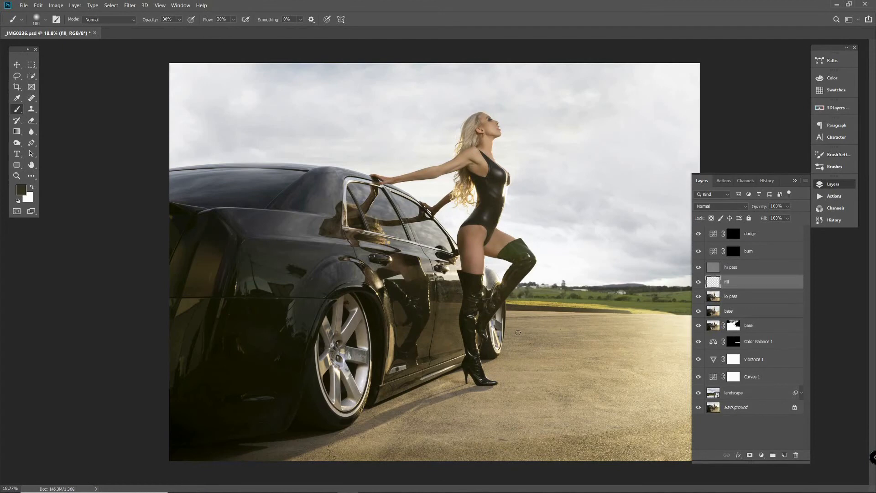
scroll(511, 154, up, 4)
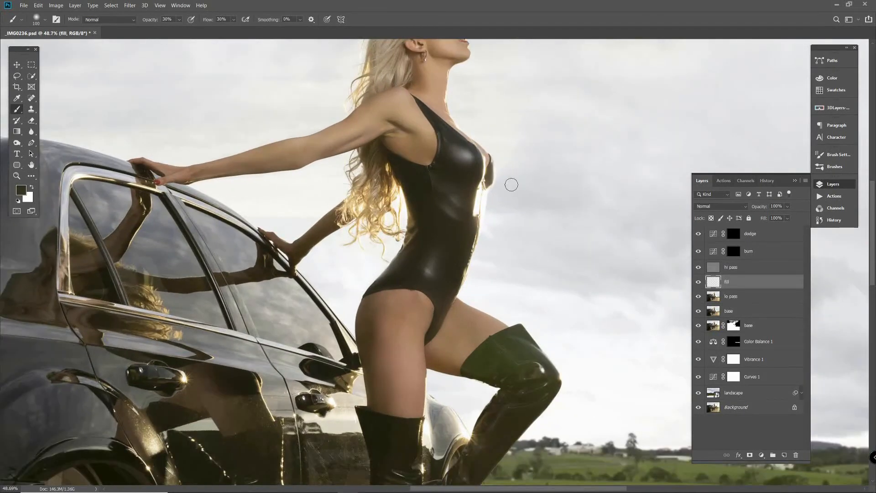
drag(514, 157, 514, 208)
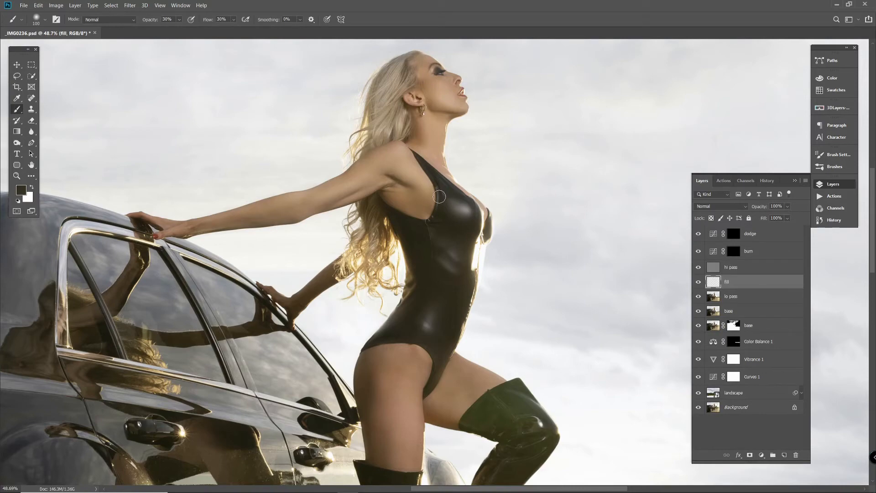
scroll(439, 197, down, 6)
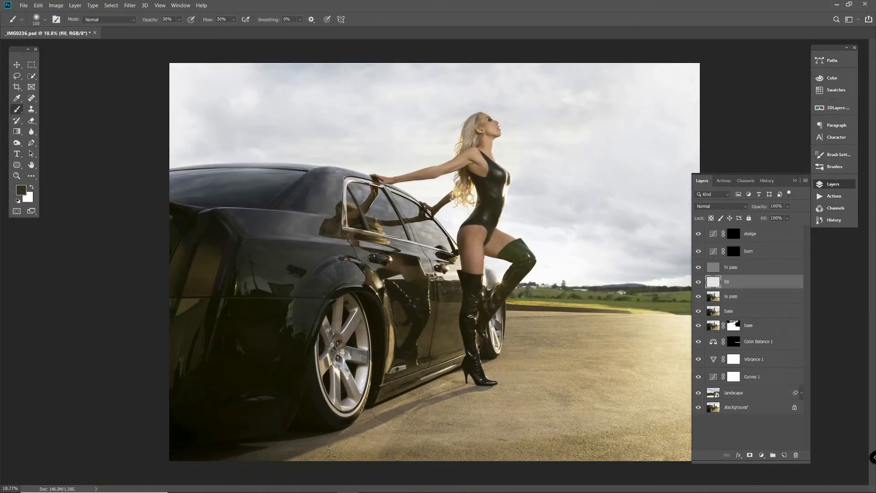
alt+click(699, 407)
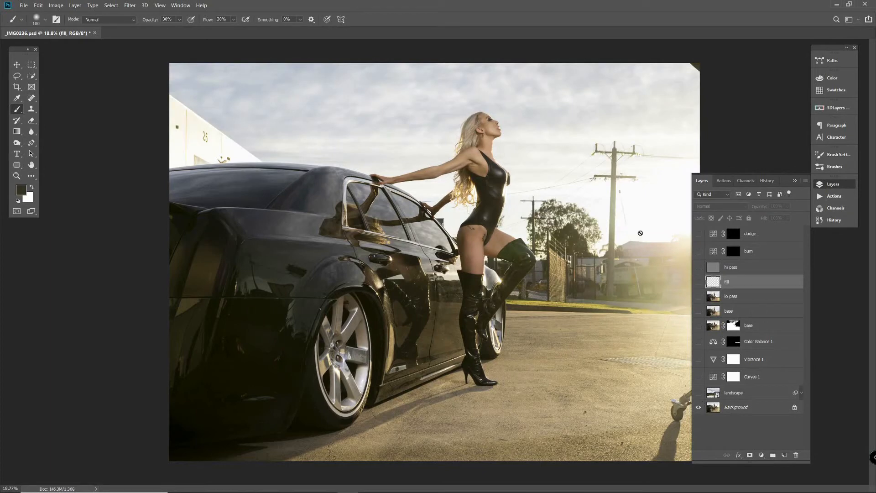
alt+click(699, 406)
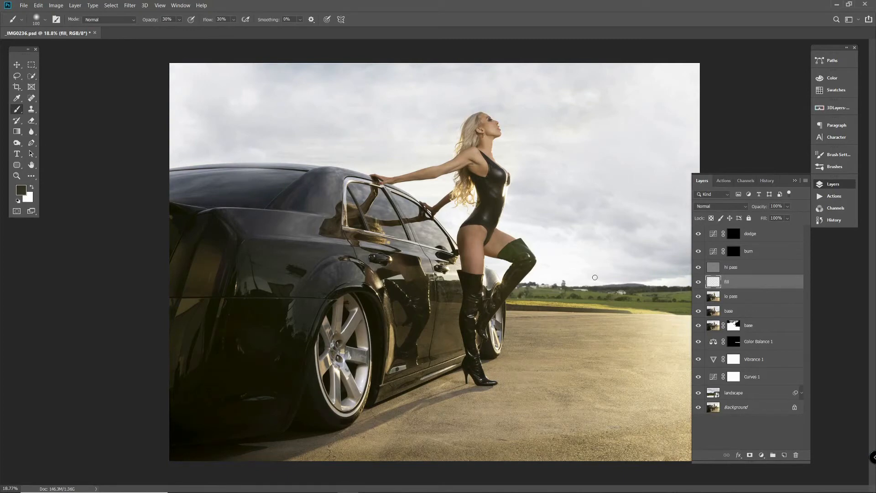
Step: Make hi pass the active layer, switch to Bridge and open the lens flare JPG from the Car Park folder
click(735, 270)
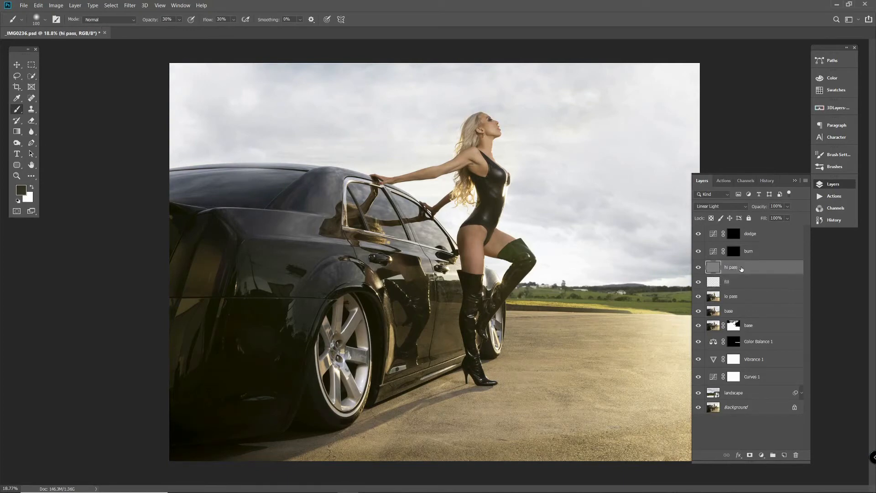
click(23, 6)
click(34, 29)
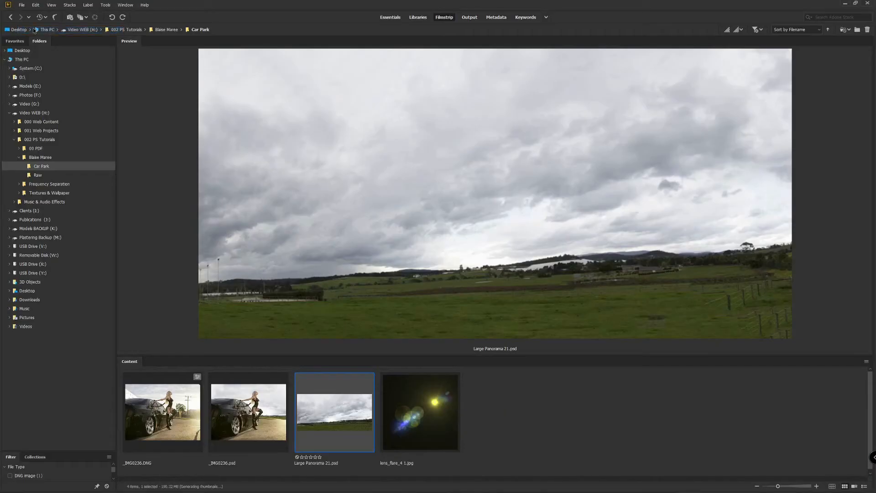
double_click(429, 415)
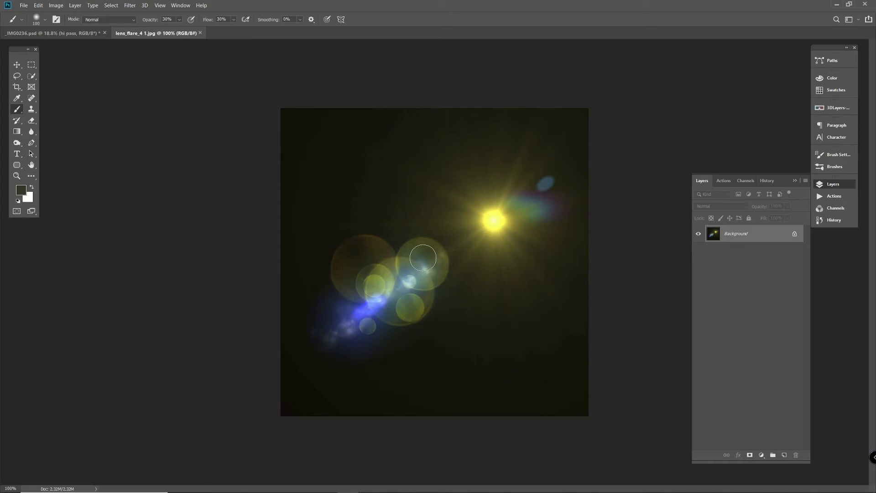
Step: Copy the lens flare image into _IMG0236.psd as a layer above hi pass and close the source file
drag(124, 34, 102, 92)
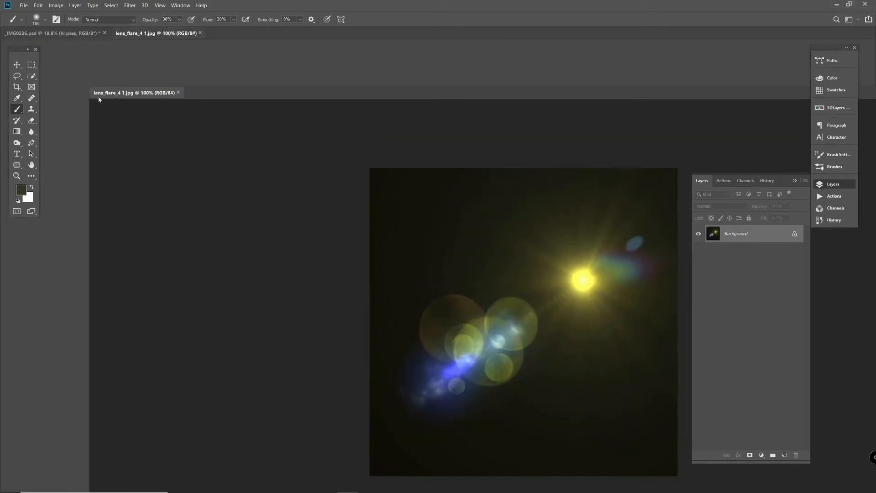
click(17, 66)
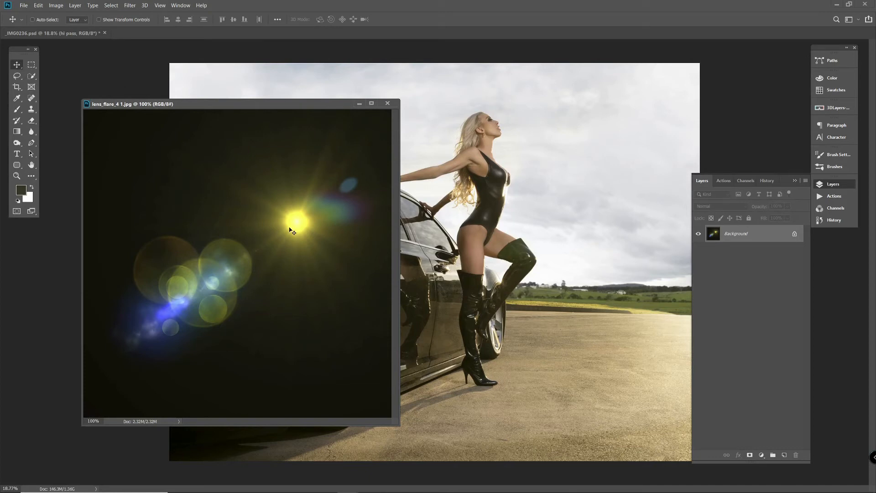
drag(291, 231, 469, 245)
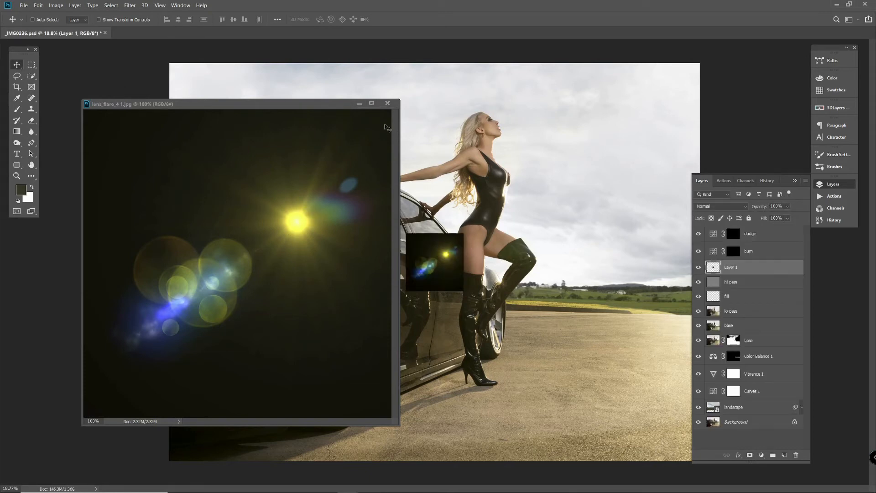
click(388, 104)
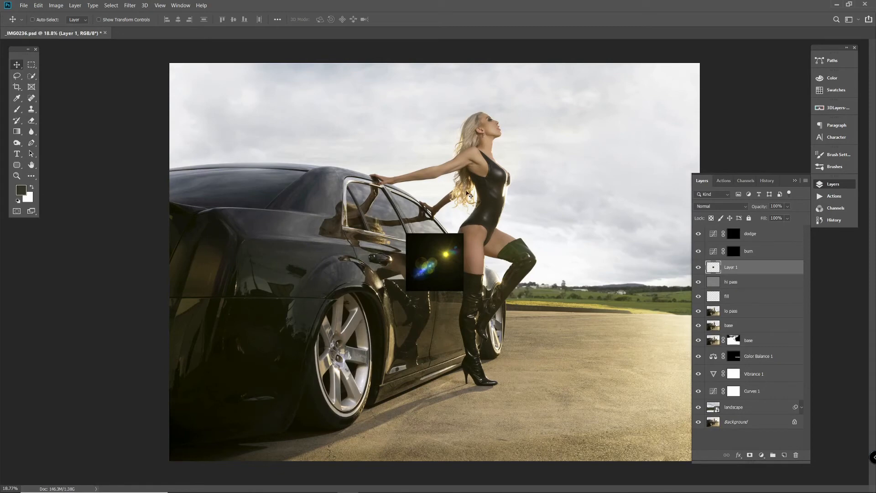
Step: Move the flare image to the upper right edge of the photo and rename its layer "lens flare"
drag(431, 275, 574, 205)
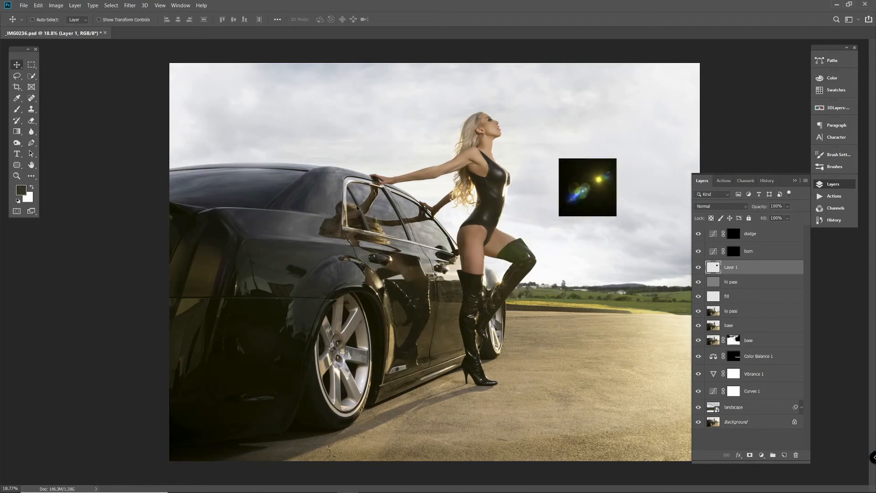
drag(590, 189, 583, 199)
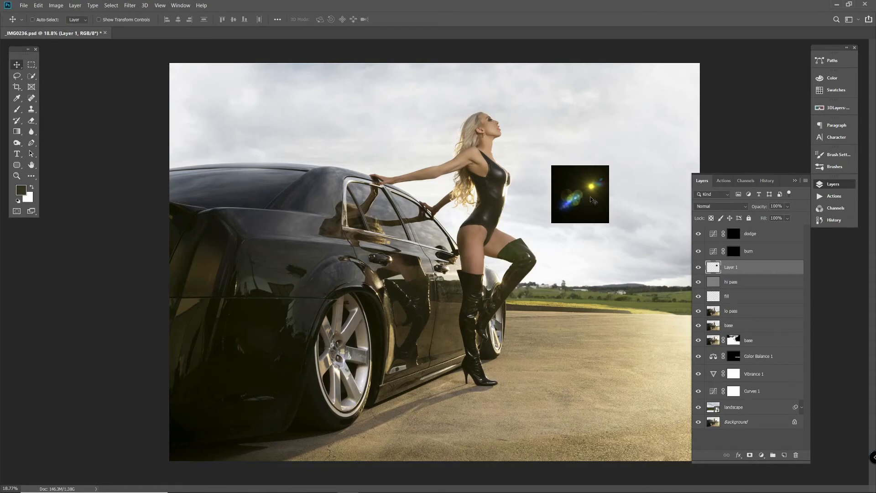
drag(590, 200, 597, 193)
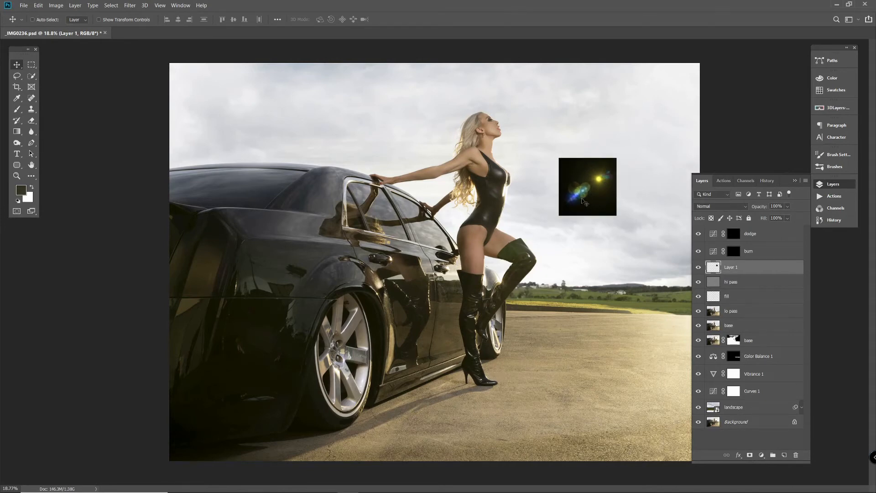
drag(590, 195, 679, 131)
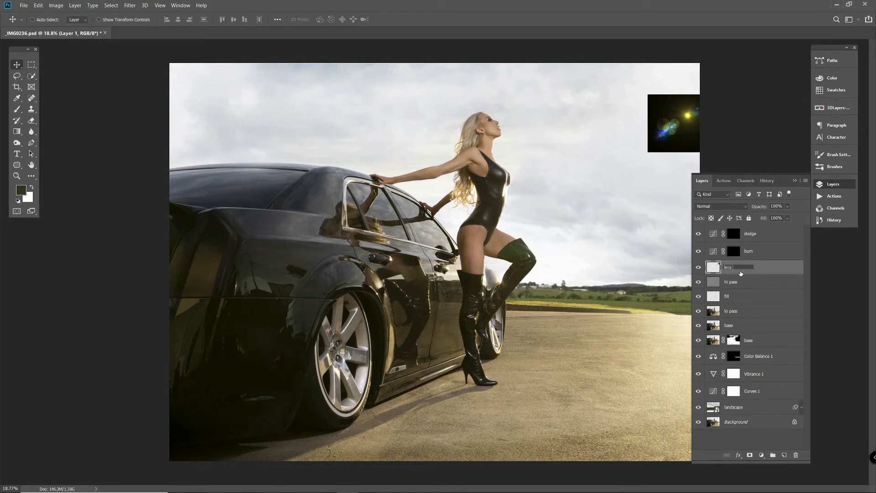
key(Return)
Step: Scale the lens flare up to nearly the photo's height and place it over the model and the sky beside her
click(39, 7)
mouse_move(79, 192)
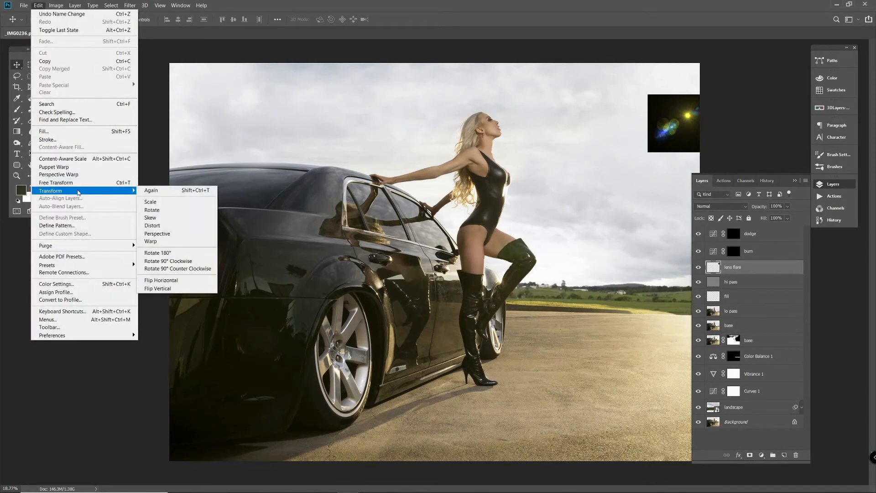
click(151, 201)
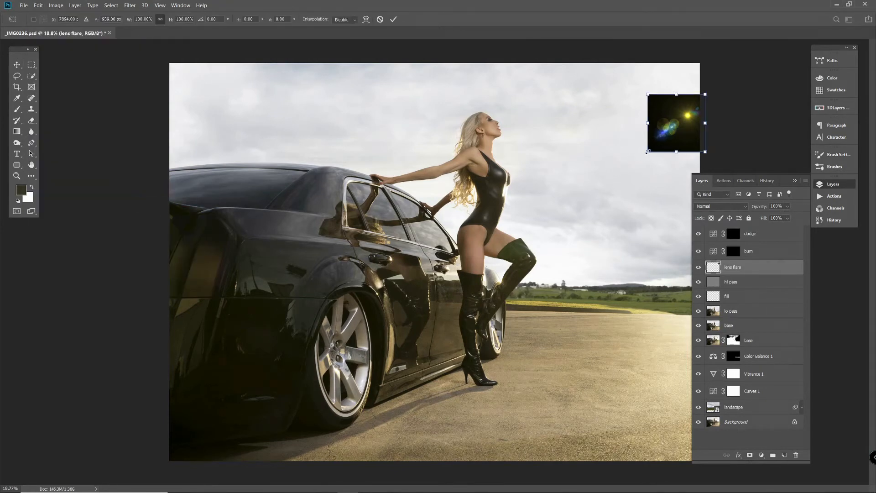
drag(647, 152, 249, 359)
drag(460, 346, 432, 323)
key(Return)
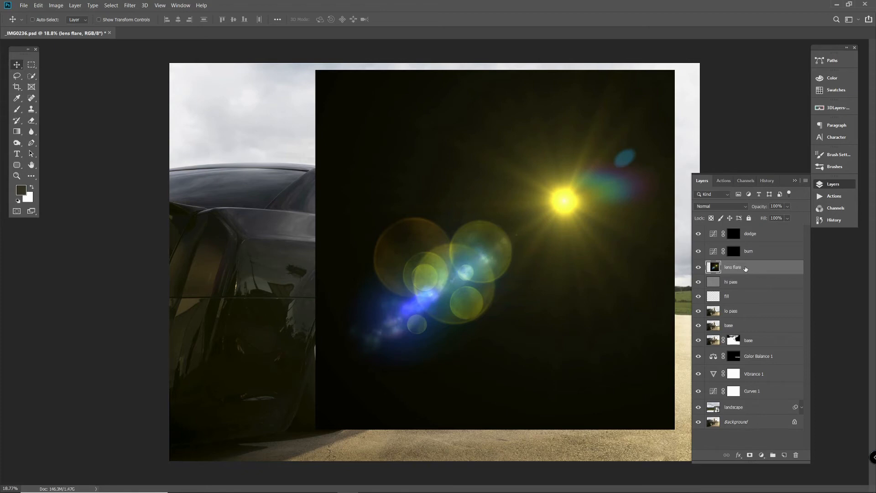
Step: Set the lens flare layer's blend mode to Screen and raise the flare so its sun sits in the sky beside the model's head
click(746, 208)
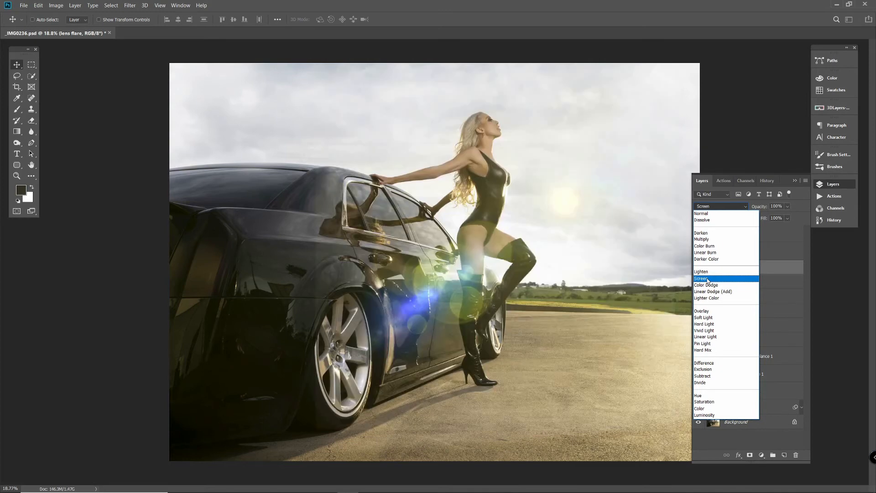
click(708, 280)
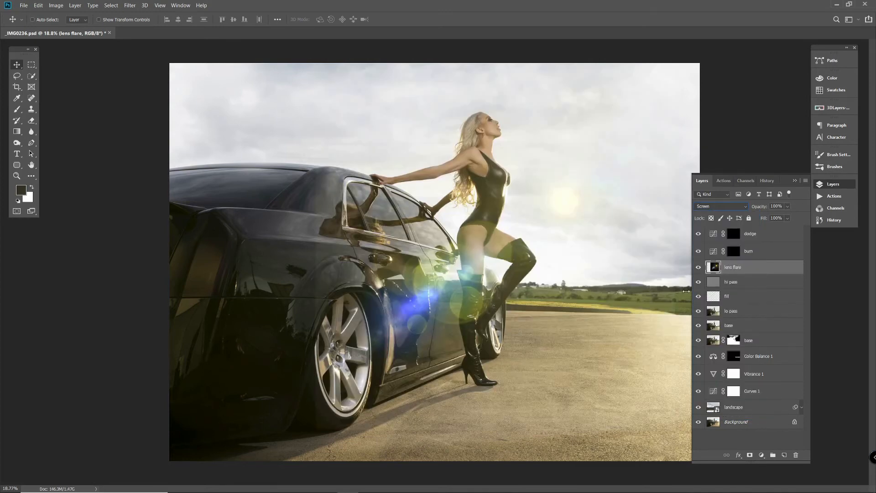
drag(517, 315, 512, 259)
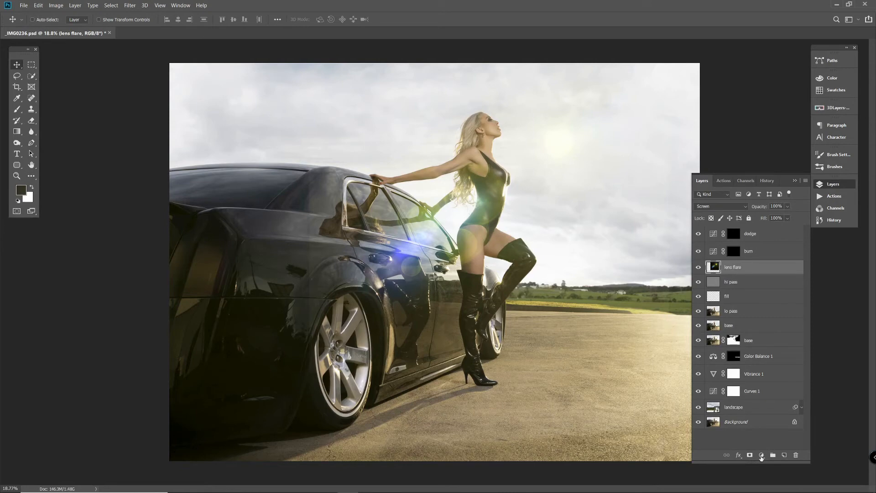
Step: Add a Levels adjustment clipped to the lens flare layer with black input 20 and midtone 1.04
click(762, 456)
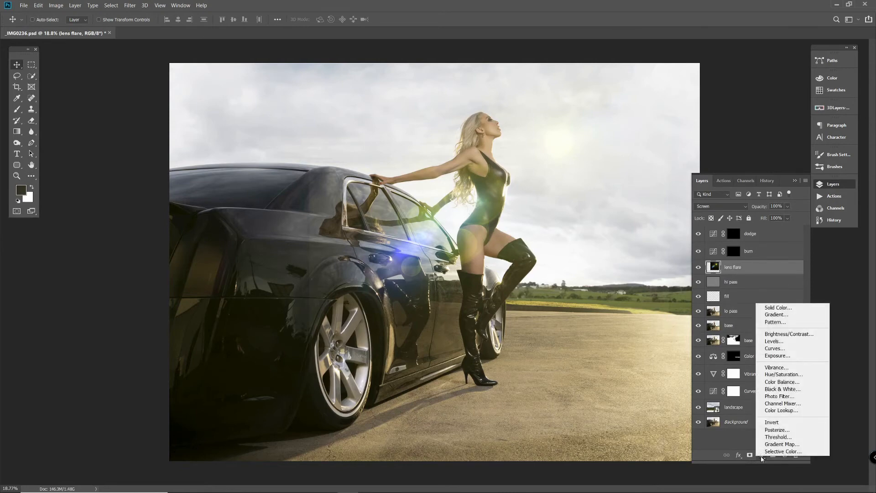
click(785, 344)
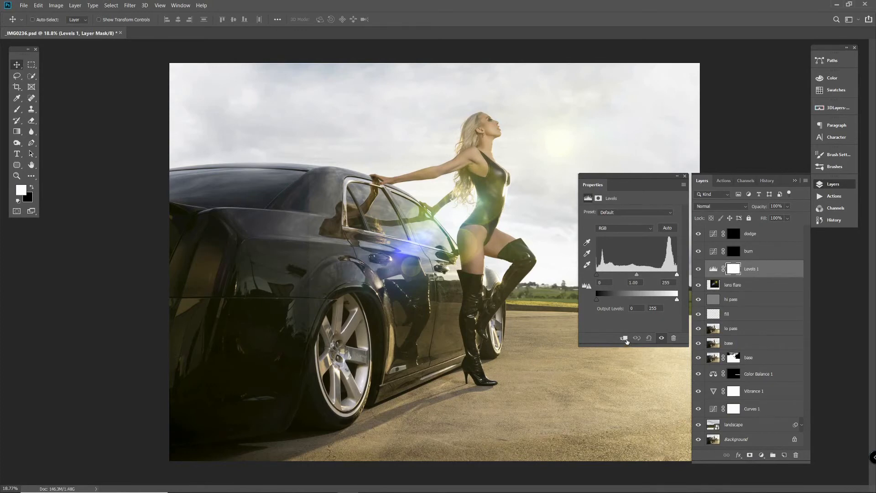
click(625, 338)
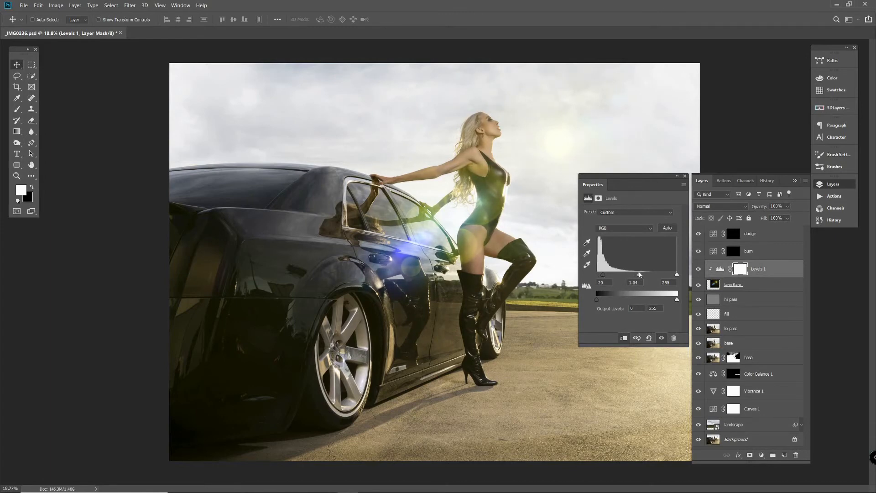
click(686, 177)
Step: Scale the lens flare to 125.70% and position it so its blue spot falls on the model's raised knee
click(755, 286)
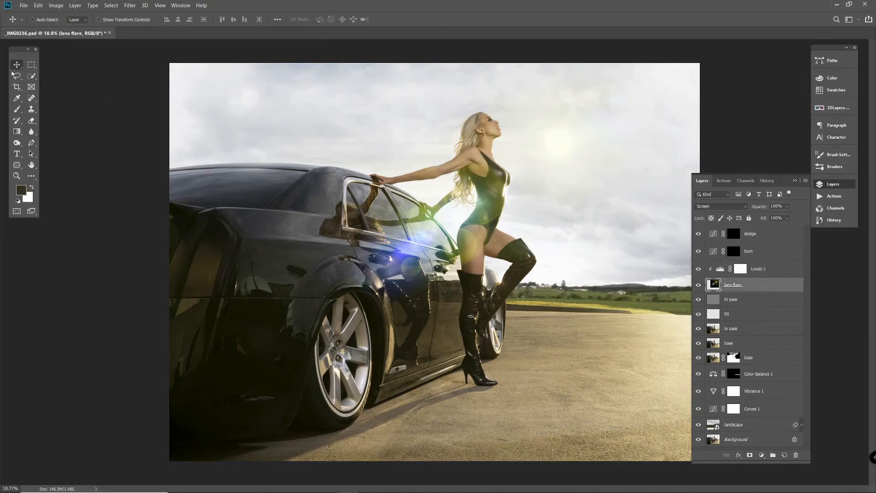
drag(321, 322, 476, 263)
click(37, 6)
mouse_move(133, 191)
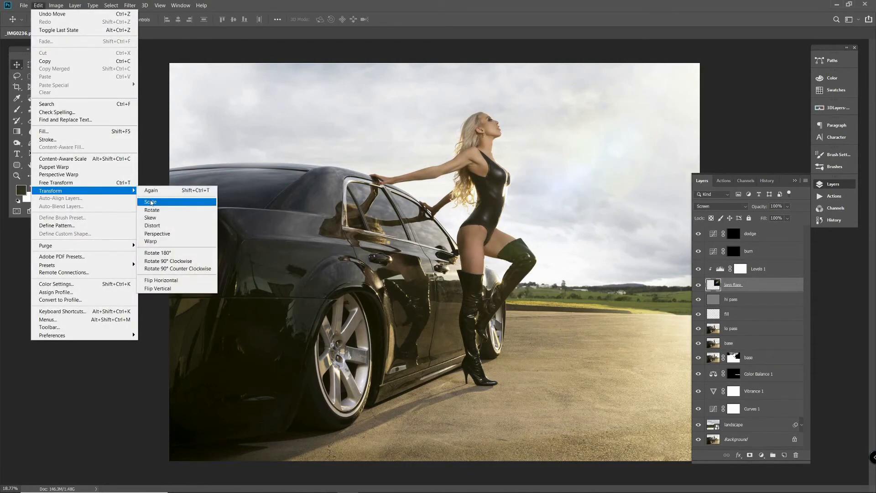
click(151, 202)
drag(463, 305, 344, 367)
drag(497, 267, 452, 162)
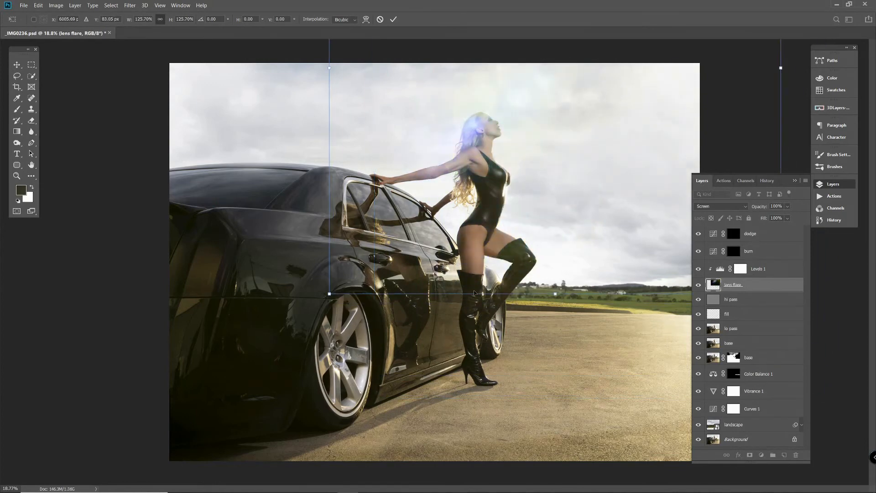
drag(483, 209, 553, 263)
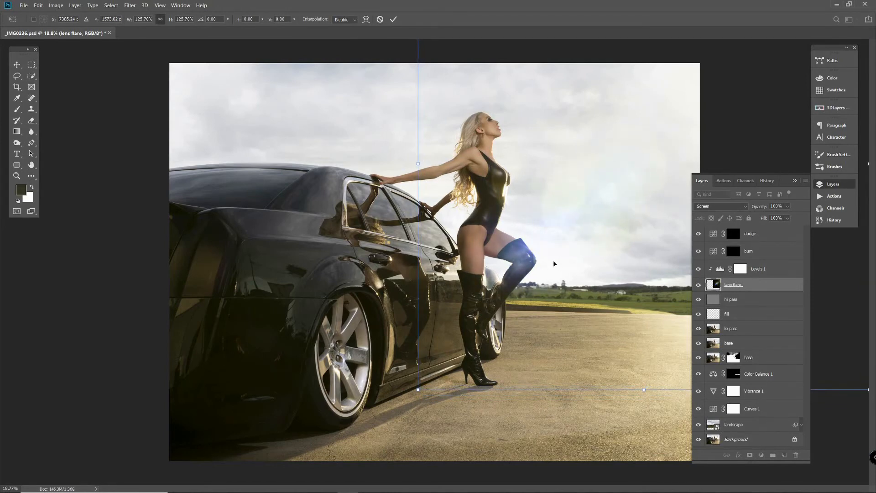
key(Return)
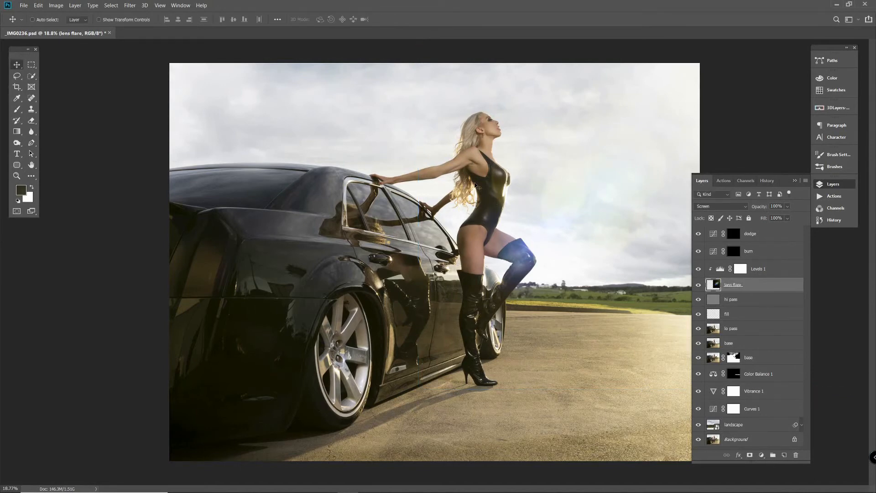
Step: Add a layer mask to the lens flare and paint black over the model's bodysuit with an 800 px brush at 30% opacity
click(750, 456)
click(22, 113)
click(32, 188)
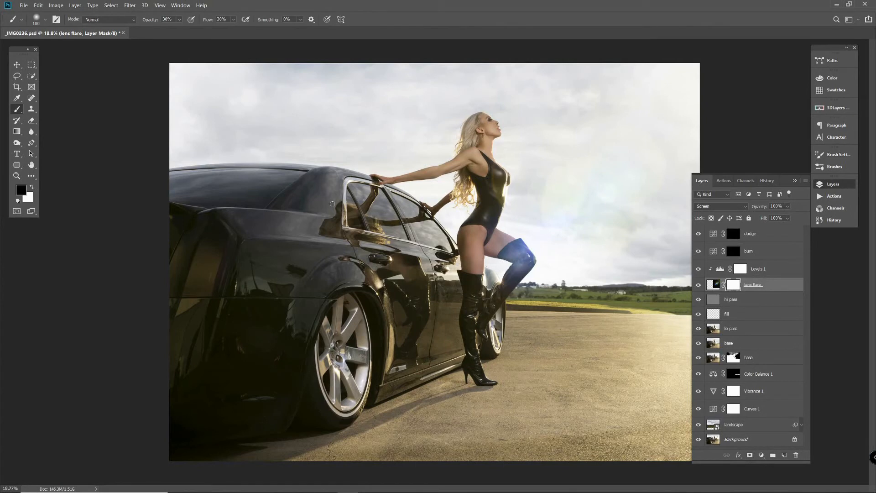
key(bracketright)
key(bracketright)
key(bracketright)
key(bracketright)
key(bracketright)
key(bracketright)
key(bracketright)
key(bracketright)
key(bracketright)
key(bracketright)
mouse_move(495, 197)
mouse_down()
mouse_move(497, 172)
mouse_move(493, 201)
mouse_move(493, 169)
mouse_move(492, 205)
mouse_move(491, 172)
mouse_move(480, 188)
mouse_up()
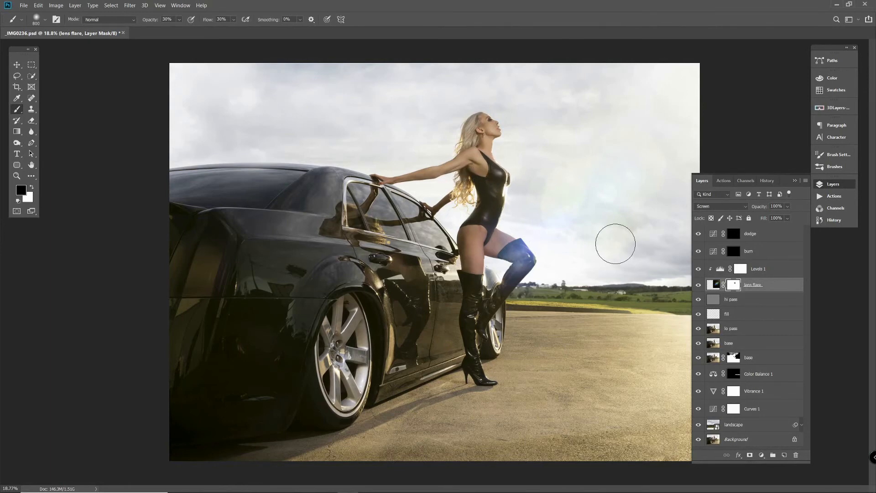
Step: Set the clipped Levels midtone to 0.91 and nudge the lens flare slightly up and to the left
double_click(720, 270)
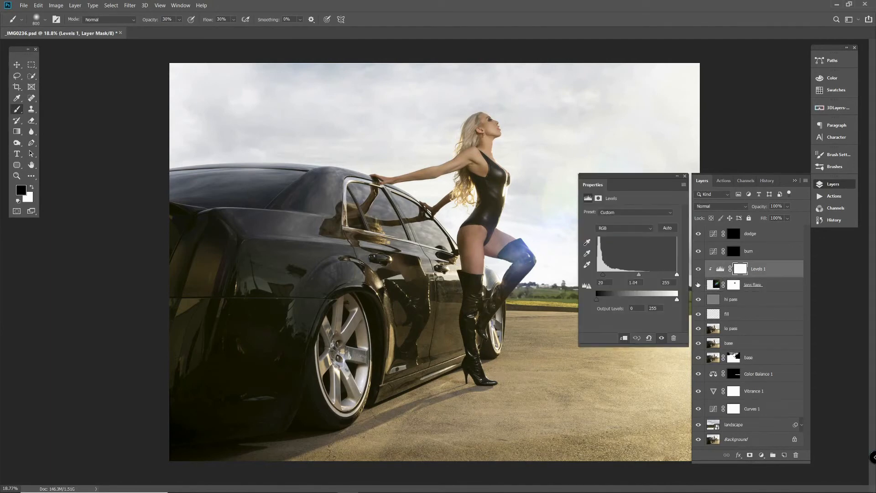
drag(641, 276, 637, 274)
mouse_move(638, 275)
mouse_down()
mouse_move(651, 274)
mouse_move(627, 275)
mouse_move(644, 275)
mouse_up()
key(v)
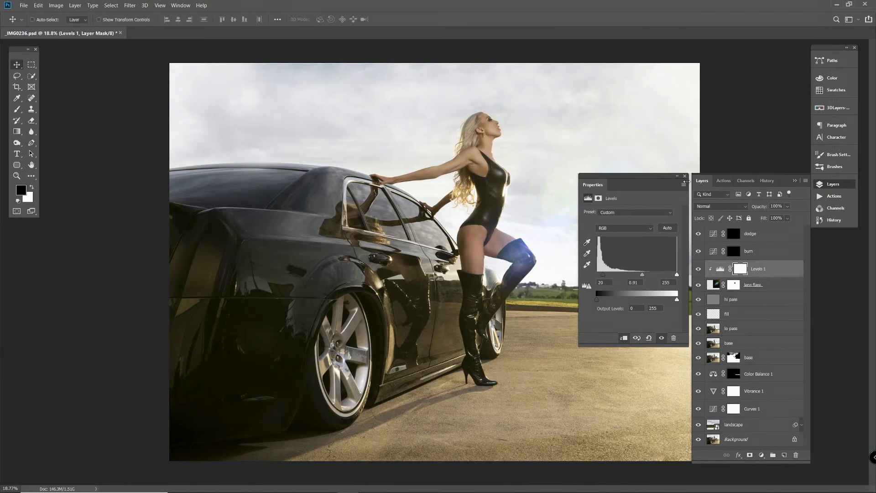
click(686, 177)
click(730, 285)
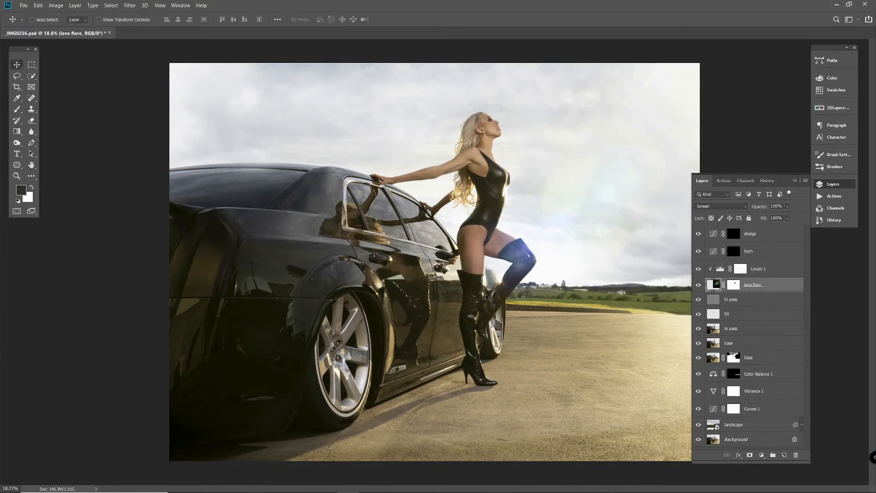
mouse_move(489, 298)
mouse_down()
mouse_move(496, 289)
mouse_move(475, 296)
mouse_move(482, 294)
mouse_up()
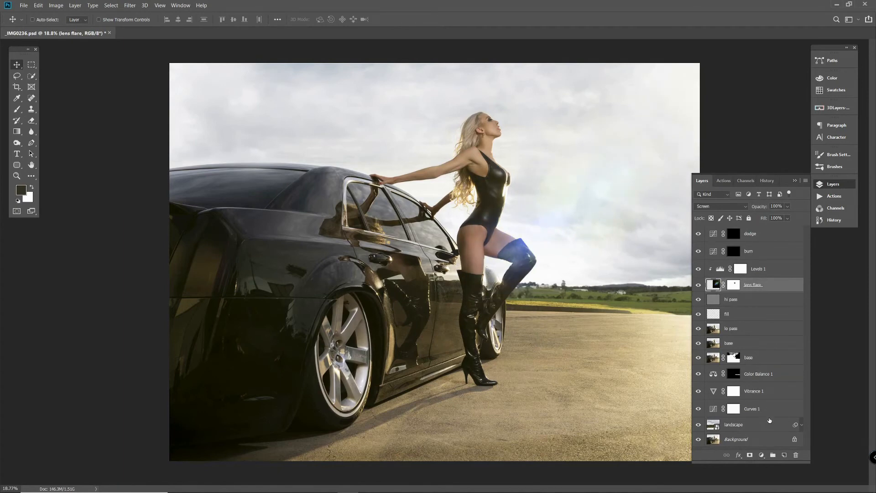
Step: Compare the composite with the original Background photo and create a new layer named "sun glare" above hi pass
alt+click(699, 439)
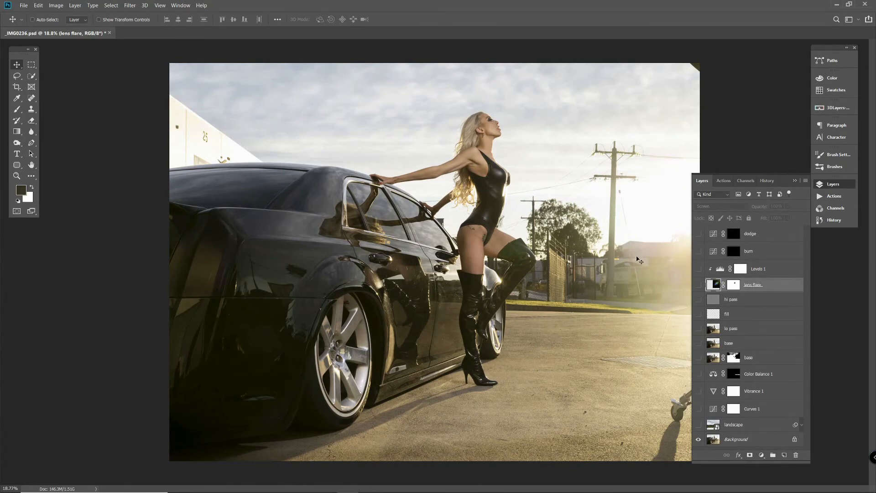
alt+click(699, 439)
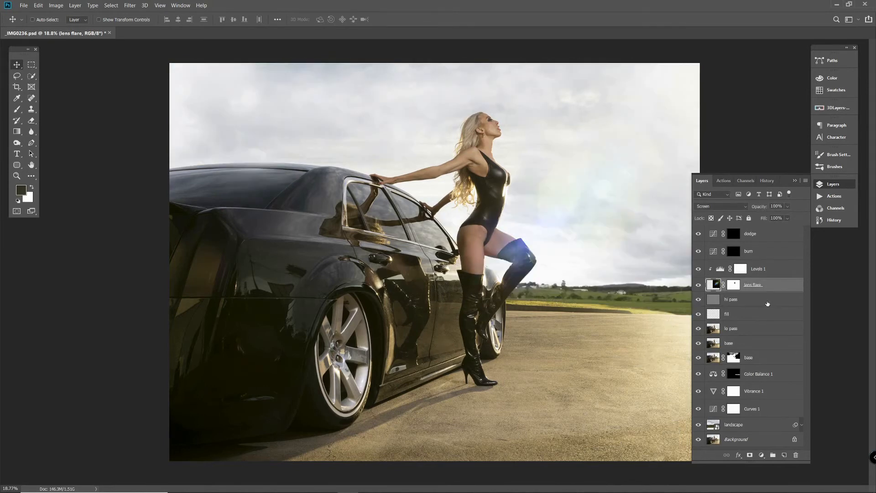
click(768, 305)
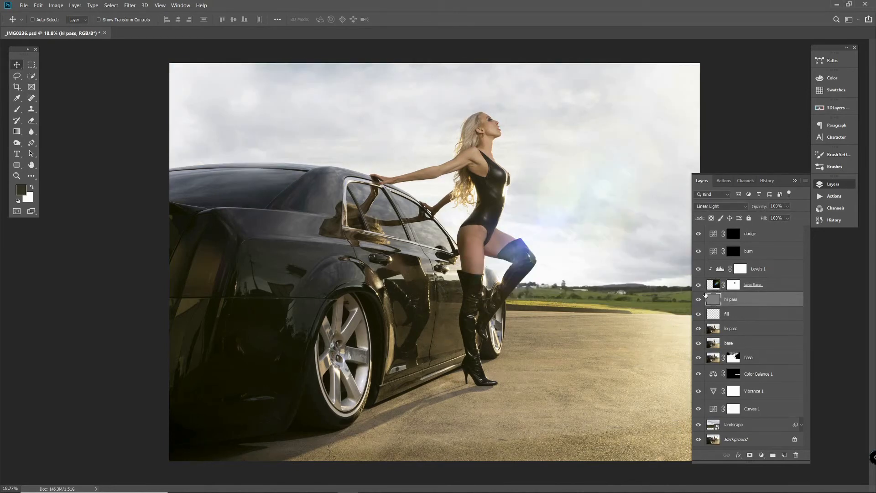
click(807, 181)
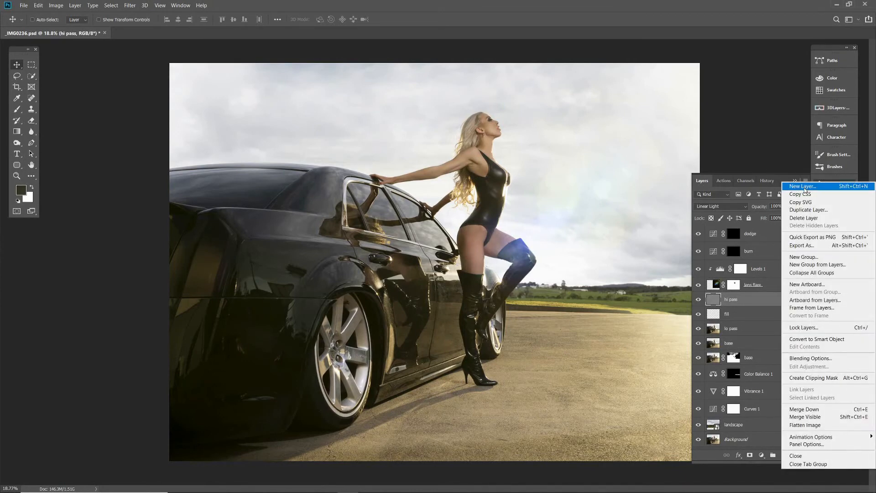
click(803, 187)
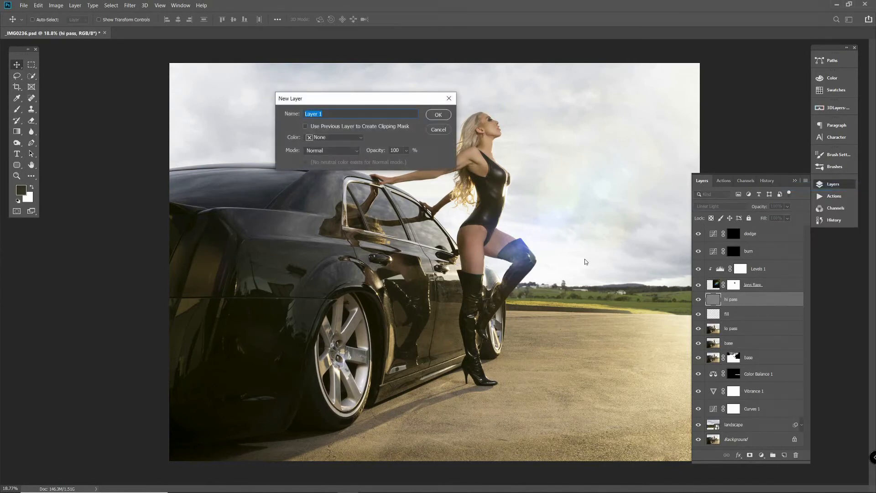
text(sun glare)
key(Return)
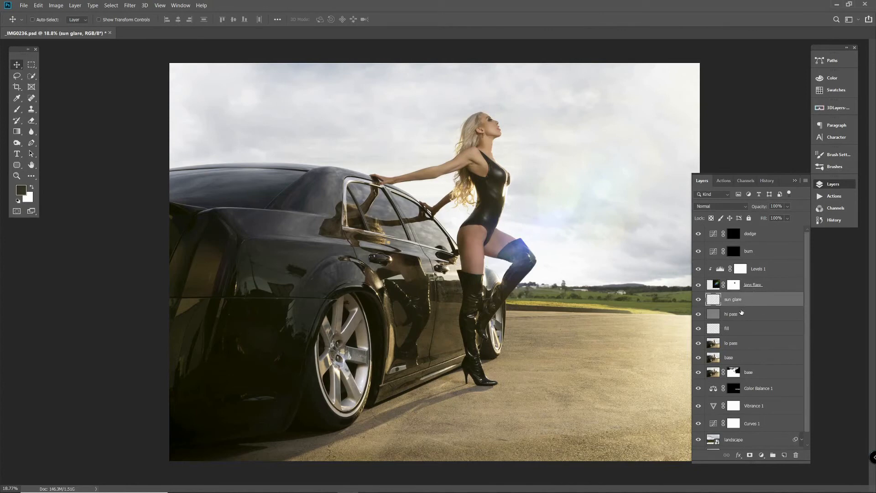
Step: Place one soft white glow beside the model on the sun glare layer with a 5000 px brush at 100% opacity and flow
click(33, 189)
click(17, 112)
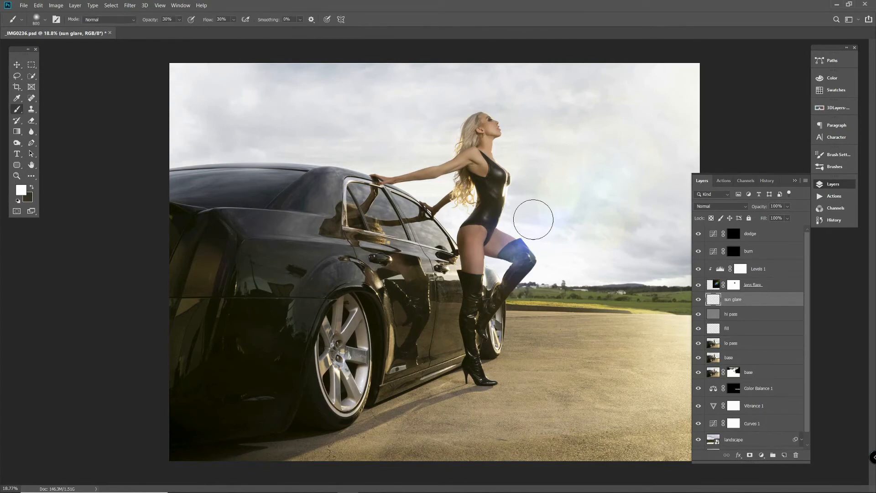
key(bracketright)
key(bracketright)
key(bracketright)
key(bracketright)
key(bracketright)
key(bracketright)
key(bracketright)
key(bracketright)
key(bracketright)
key(bracketright)
key(bracketright)
key(bracketright)
key(bracketright)
key(bracketright)
key(bracketright)
key(bracketright)
key(bracketright)
key(bracketright)
key(bracketright)
key(bracketright)
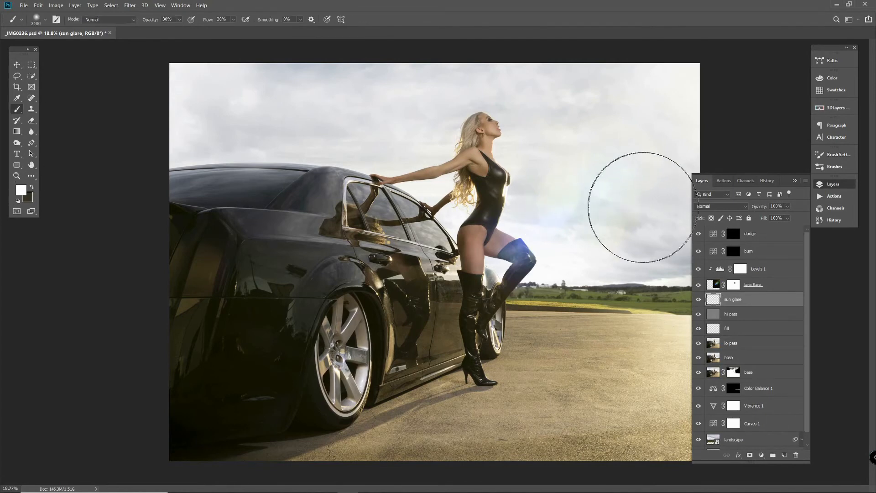
key(bracketright)
key(bracketright)
key(bracketright)
key(bracketright)
key(bracketright)
key(bracketright)
key(bracketright)
key(bracketright)
key(bracketright)
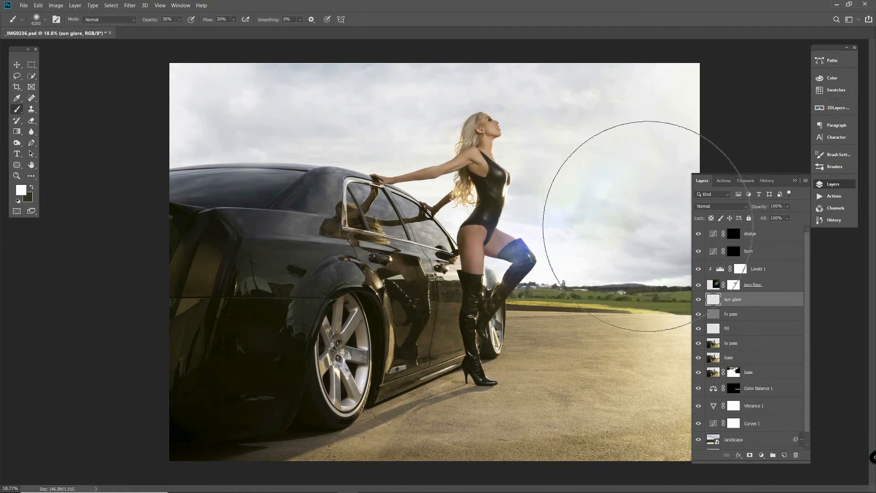
key(bracketright)
key(bracketright)
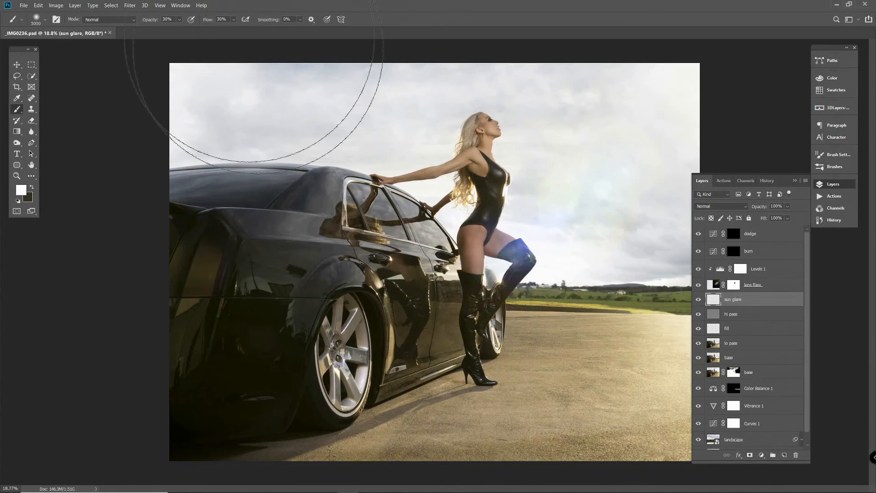
drag(205, 19, 283, 20)
drag(148, 21, 261, 29)
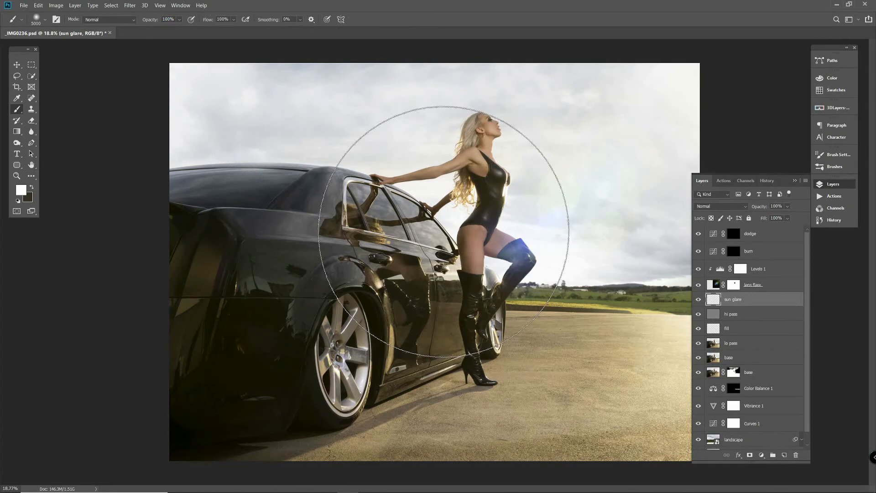
click(443, 232)
key(bracketleft)
key(bracketleft)
key(bracketleft)
key(bracketleft)
key(bracketleft)
key(bracketleft)
key(bracketleft)
key(bracketleft)
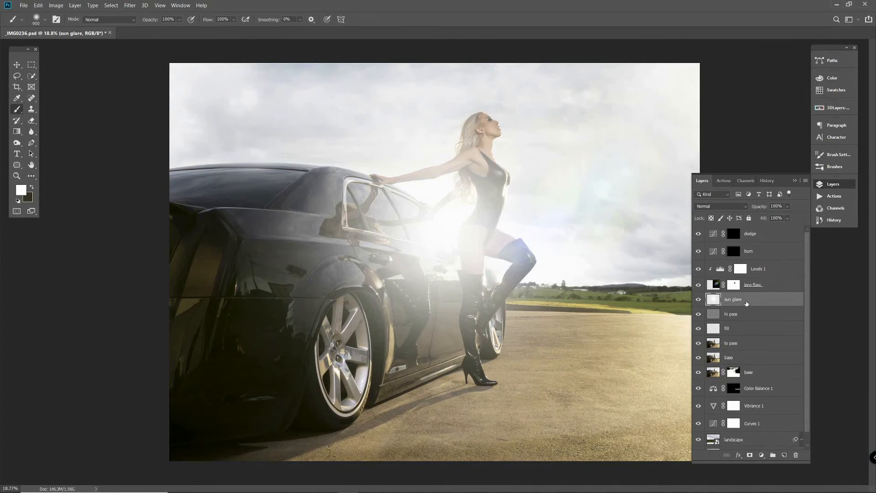
Step: Move the white glow away from the model to the horizon at the photo's right side
key(v)
drag(426, 355, 547, 313)
drag(468, 343, 560, 350)
mouse_move(570, 314)
mouse_down()
mouse_move(568, 336)
mouse_move(571, 288)
mouse_move(572, 379)
mouse_move(372, 364)
mouse_move(553, 347)
mouse_move(577, 319)
mouse_up()
Step: Scale the sun glare up and reposition it over the horizon and sky beside the model
click(38, 5)
mouse_move(111, 191)
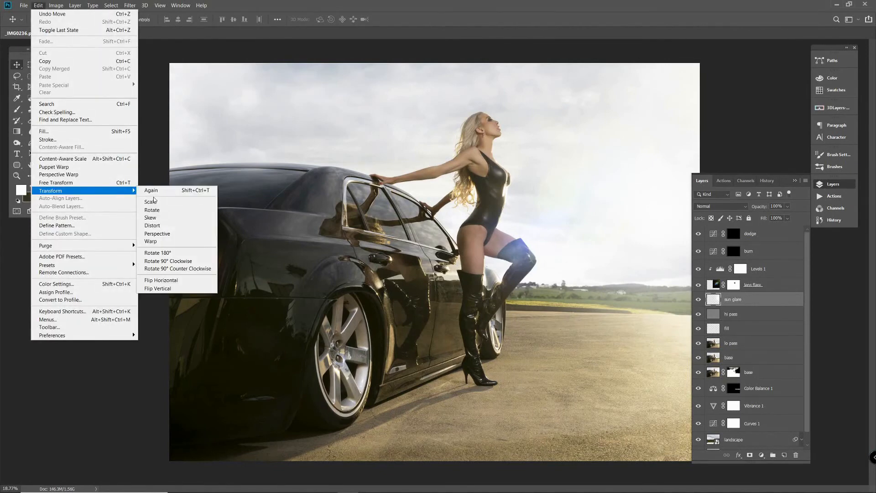
click(151, 201)
drag(396, 439, 297, 492)
drag(414, 409, 468, 355)
key(Return)
drag(563, 256, 599, 260)
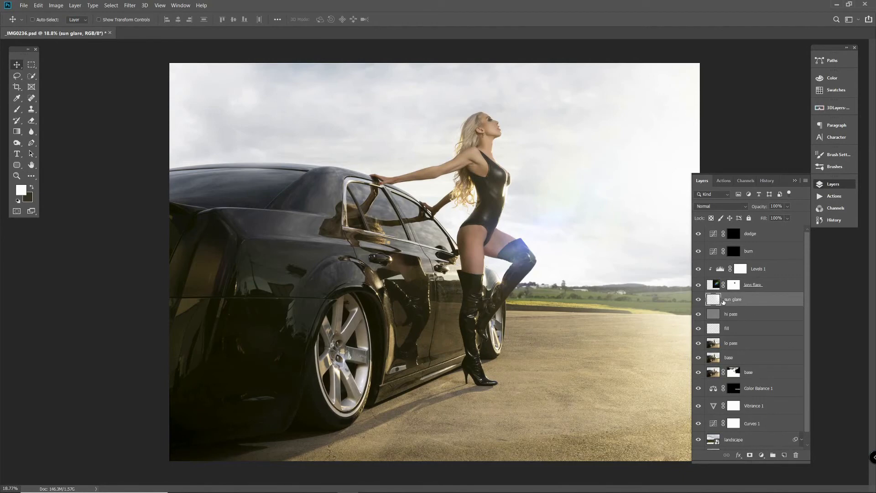
Step: Try a duplicate of the sun glare layer, delete the copy, and raise the original glare further into the sky
key(ctrl+j)
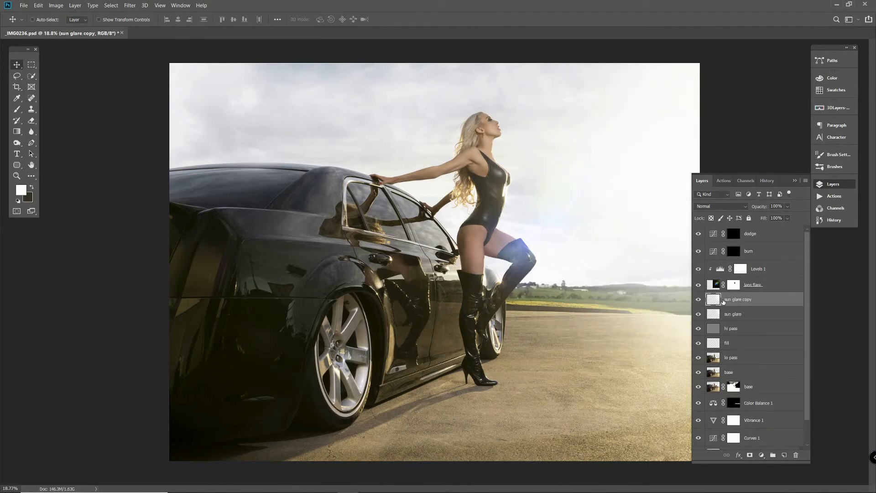
drag(750, 302, 797, 455)
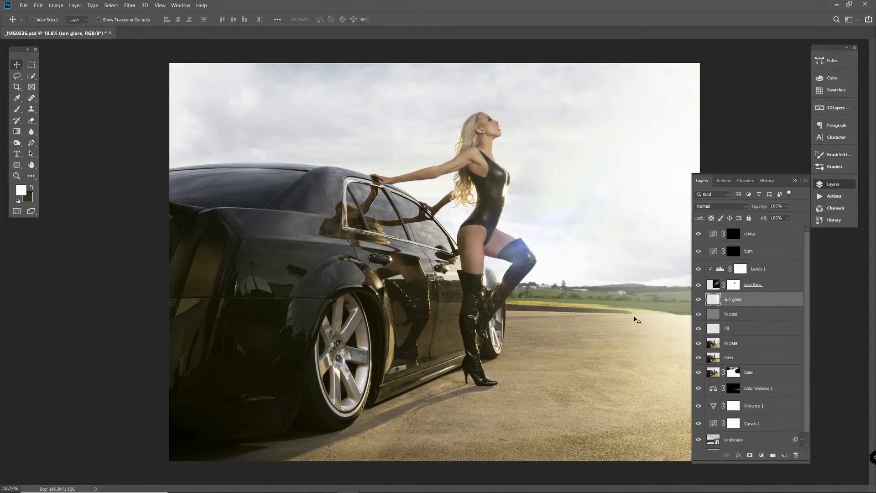
drag(621, 325, 629, 205)
drag(631, 184, 634, 223)
Step: Burn the shadow along the model's jawline on the burn layer's mask with a small white brush at 30% opacity
scroll(508, 103, up, 10)
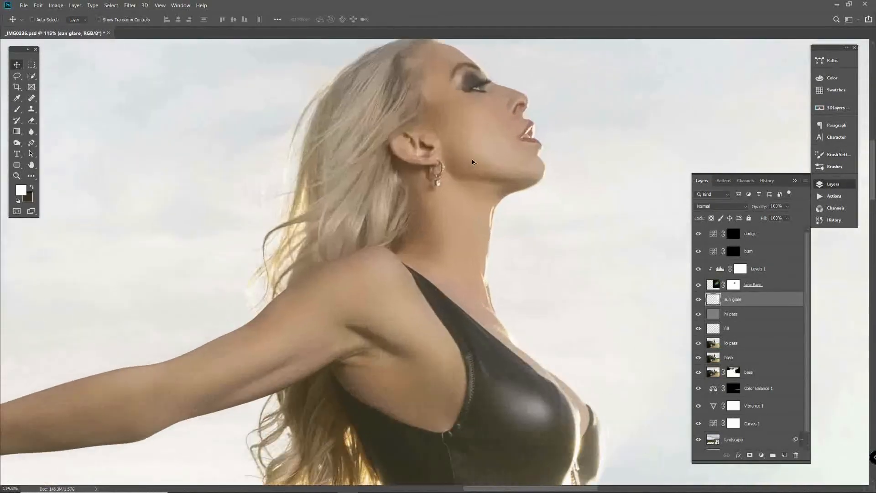
drag(529, 154, 508, 192)
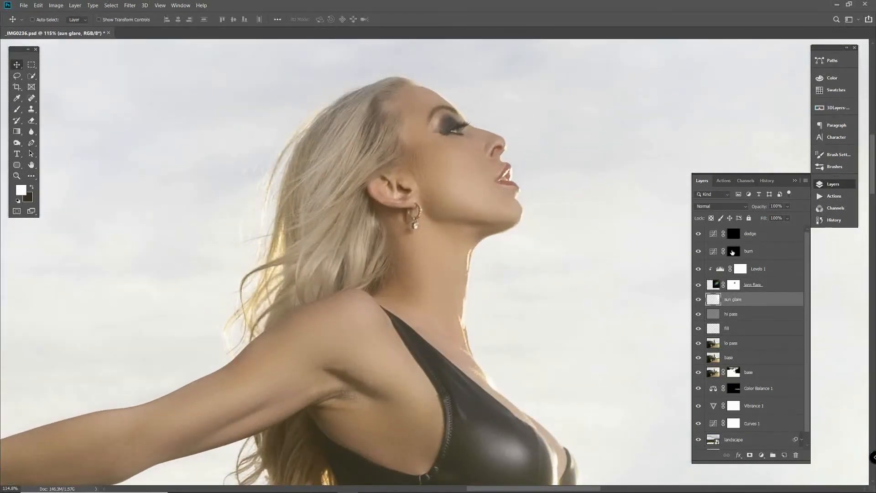
click(733, 252)
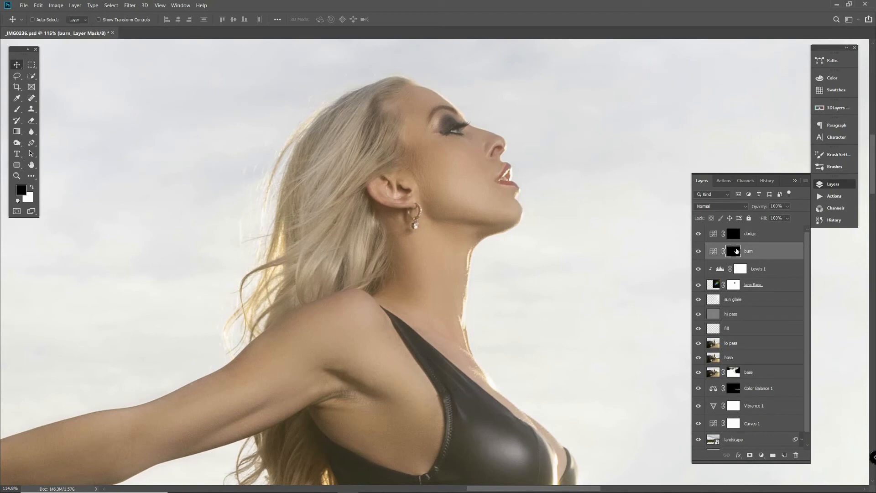
click(19, 111)
click(32, 187)
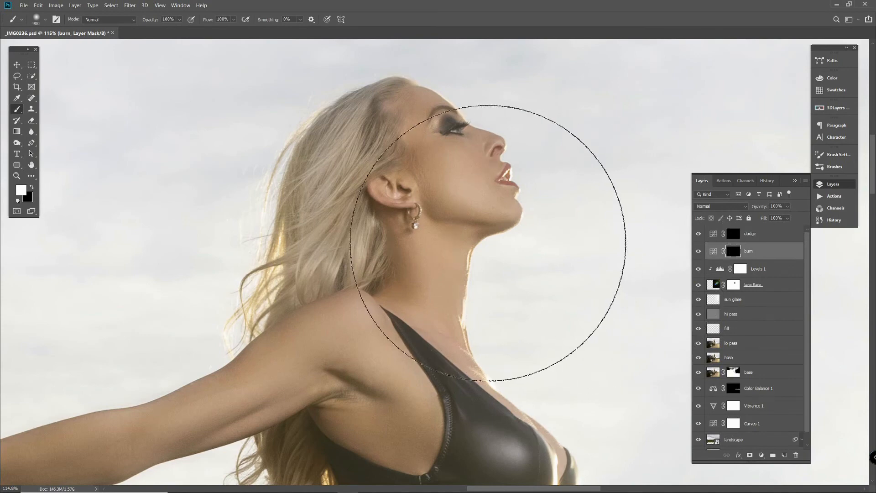
key(bracketleft)
key(bracketleft)
key(bracketleft)
key(bracketleft)
key(bracketleft)
key(bracketleft)
key(bracketleft)
key(bracketleft)
key(bracketleft)
key(bracketleft)
key(bracketleft)
key(bracketleft)
key(bracketleft)
key(bracketleft)
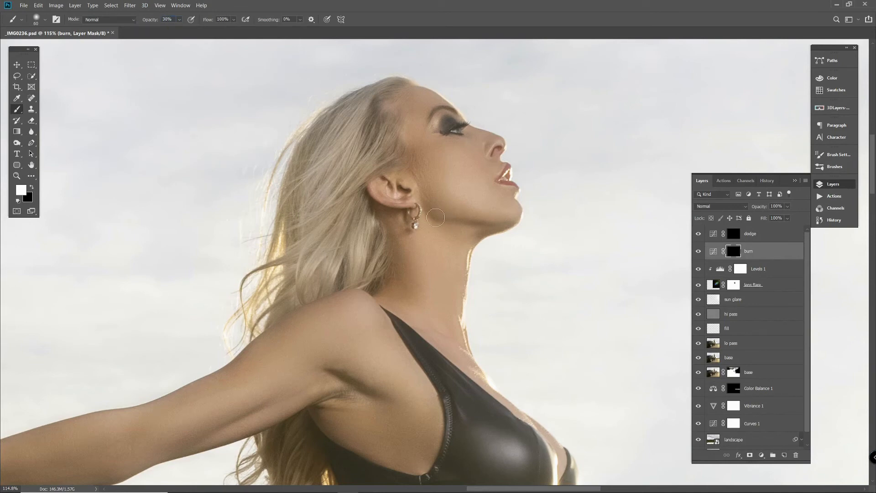
drag(430, 216, 502, 224)
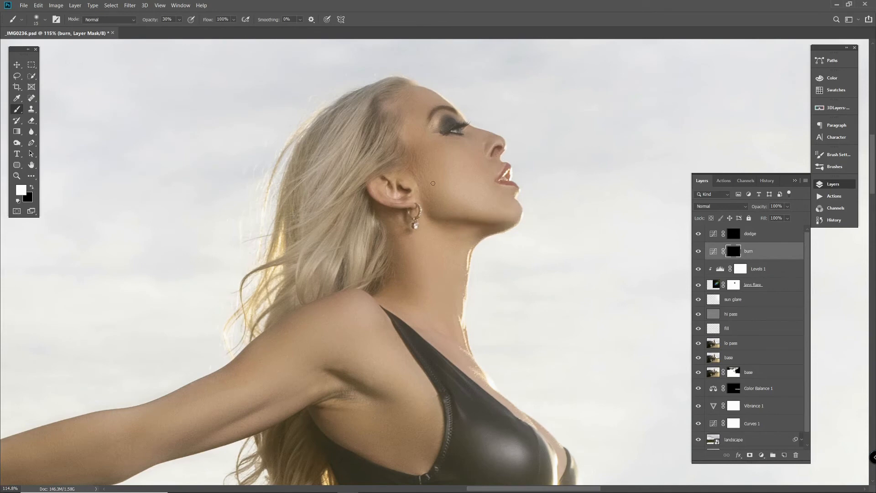
Step: Deepen the darker strands of the model's hair on the burn mask with a small white brush at 30% opacity
key(bracketright)
key(bracketright)
drag(348, 222, 339, 261)
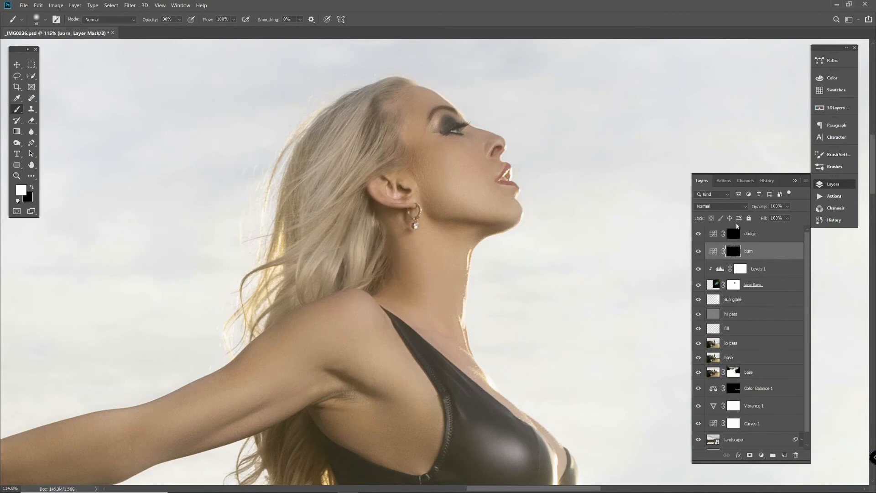
drag(314, 247, 280, 291)
drag(322, 270, 319, 290)
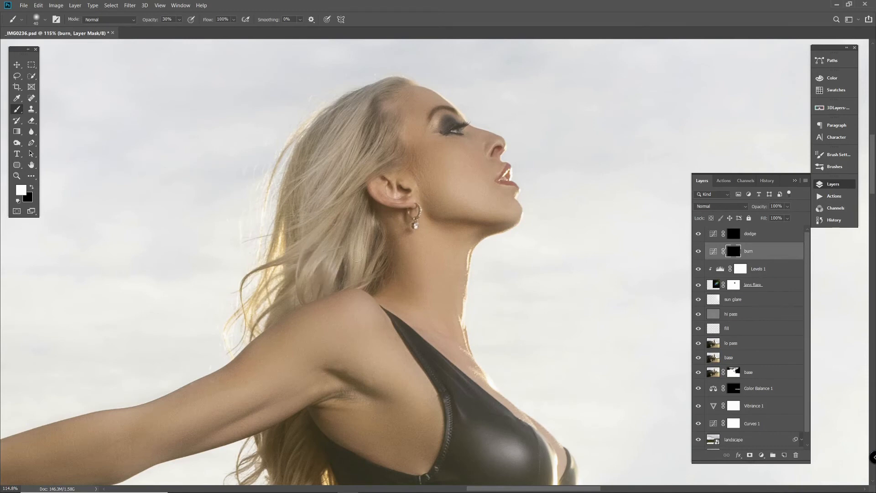
mouse_move(374, 131)
mouse_down()
mouse_move(380, 113)
mouse_move(375, 137)
mouse_move(397, 87)
mouse_move(381, 95)
mouse_move(364, 160)
mouse_up()
mouse_move(329, 126)
mouse_down()
mouse_move(308, 141)
mouse_move(298, 197)
mouse_up()
mouse_move(343, 150)
mouse_down()
mouse_move(318, 186)
mouse_move(339, 175)
mouse_move(328, 198)
mouse_up()
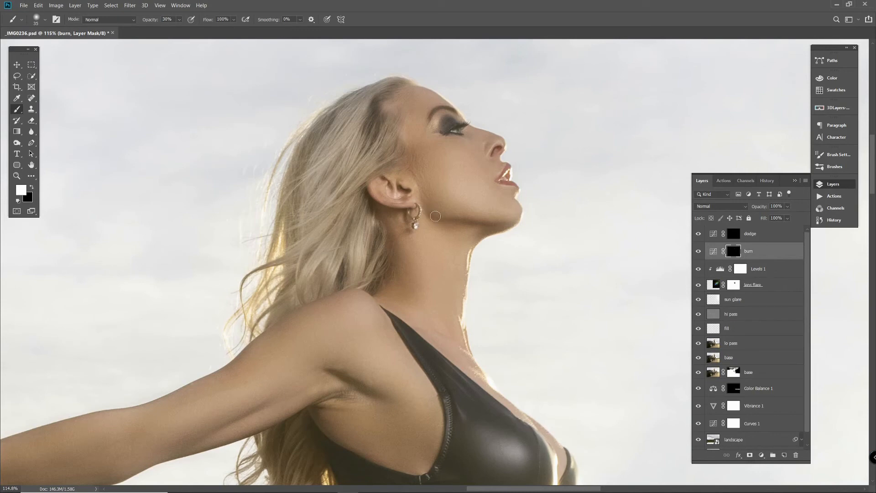
Step: Burn the shading on the model's outstretched arm with a 35 px white brush on the burn mask
key(bracketright)
key(bracketright)
key(bracketright)
key(bracketright)
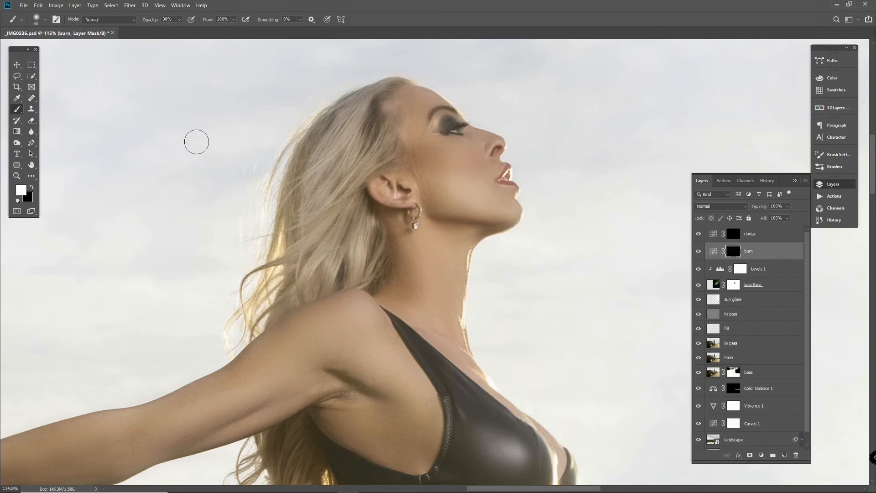
key(bracketleft)
drag(493, 303, 500, 211)
drag(301, 262, 228, 300)
drag(286, 323, 523, 253)
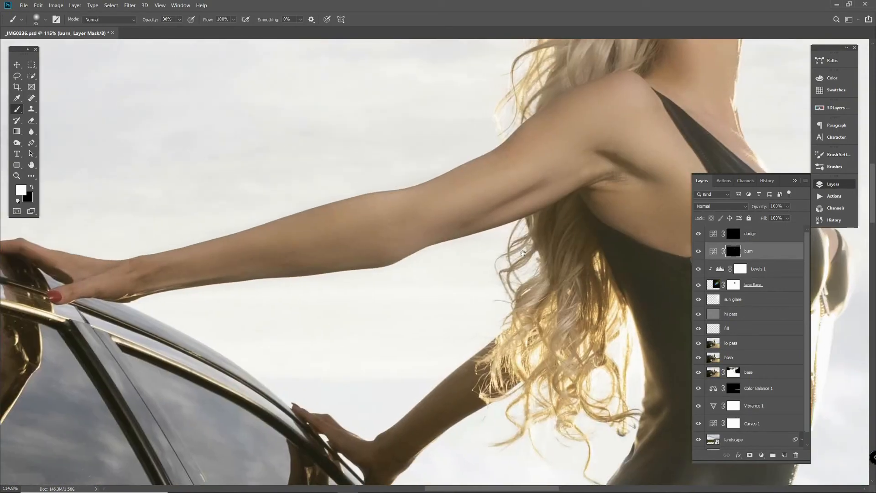
drag(449, 272, 392, 273)
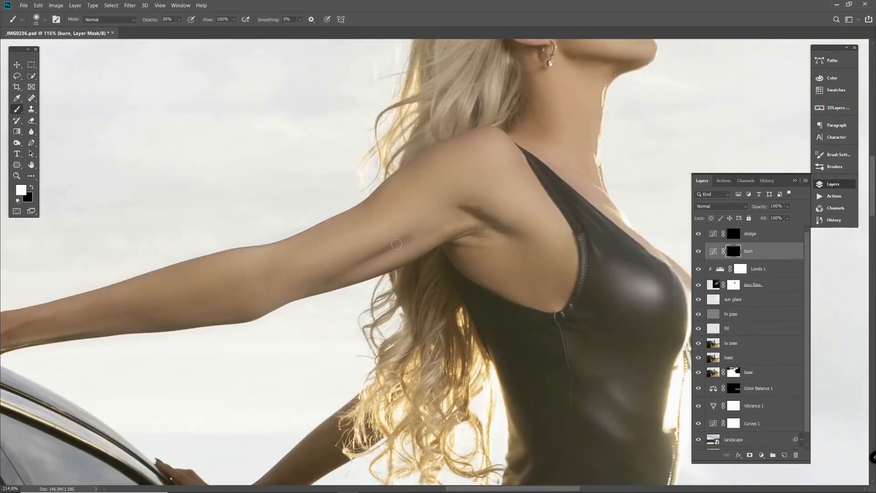
Step: Soften the burned skin shading with a 100 px black brush and compare the image with the burn layer off and on
click(32, 189)
key(bracketright)
key(bracketright)
key(bracketright)
key(bracketright)
key(bracketright)
click(697, 251)
click(698, 252)
click(698, 252)
click(698, 251)
drag(561, 192, 478, 317)
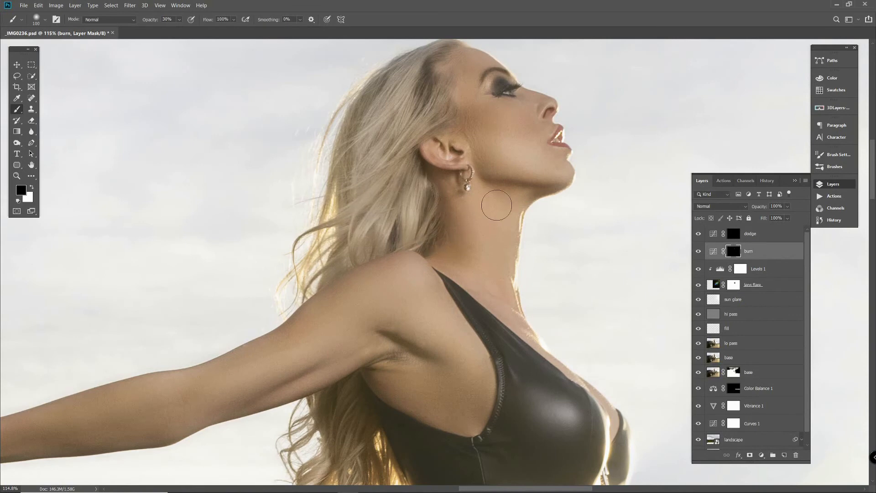
drag(497, 204, 470, 269)
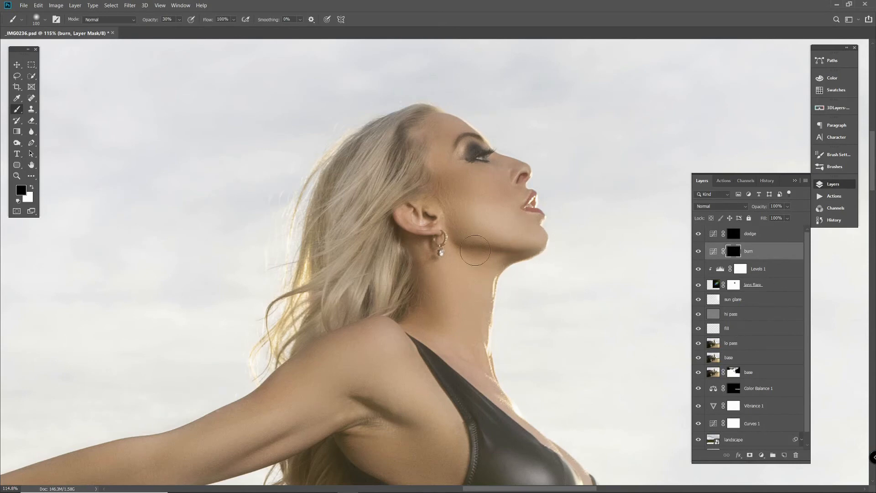
Step: Brighten the hair highlights on the dodge layer's mask with a white brush of about 35 px at 30% opacity
click(32, 188)
key(bracketleft)
key(bracketleft)
key(bracketleft)
key(bracketleft)
key(bracketleft)
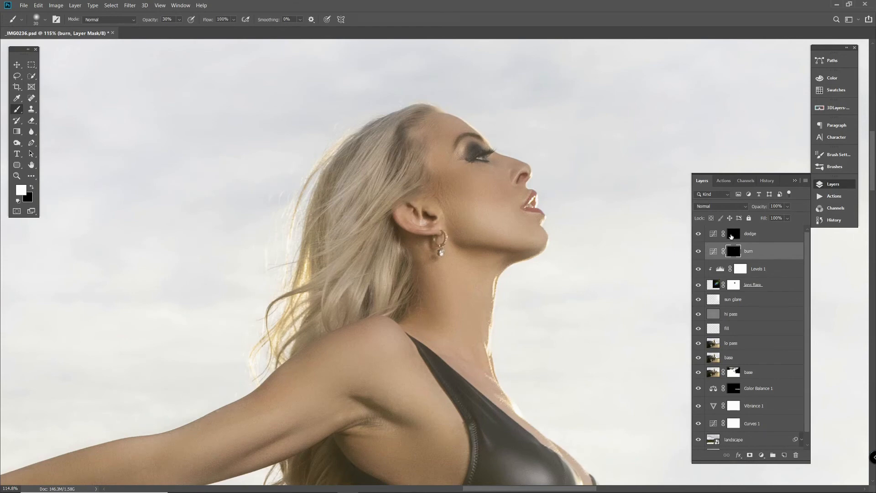
click(732, 236)
key(bracketright)
mouse_move(418, 114)
mouse_down()
mouse_move(400, 117)
mouse_move(370, 162)
mouse_move(330, 197)
mouse_move(385, 215)
mouse_move(393, 188)
mouse_move(342, 224)
mouse_up()
key(bracketleft)
drag(412, 158, 393, 179)
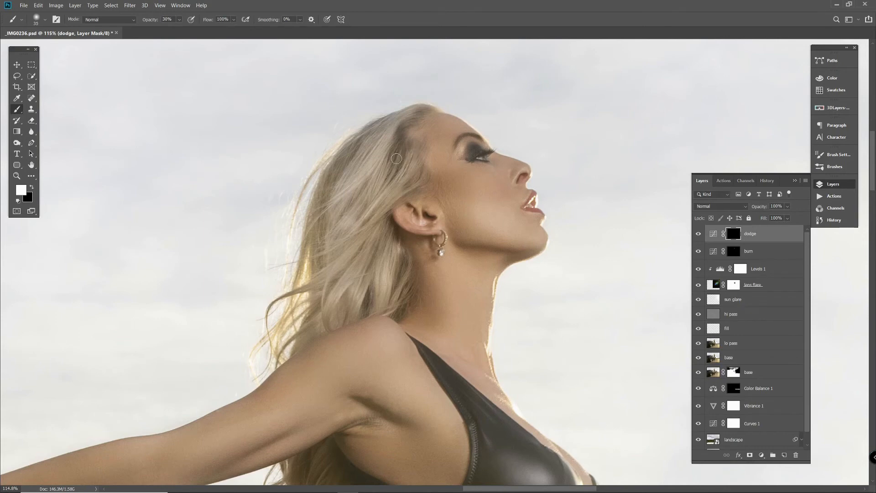
mouse_move(337, 288)
mouse_down()
mouse_move(354, 305)
mouse_move(369, 302)
mouse_up()
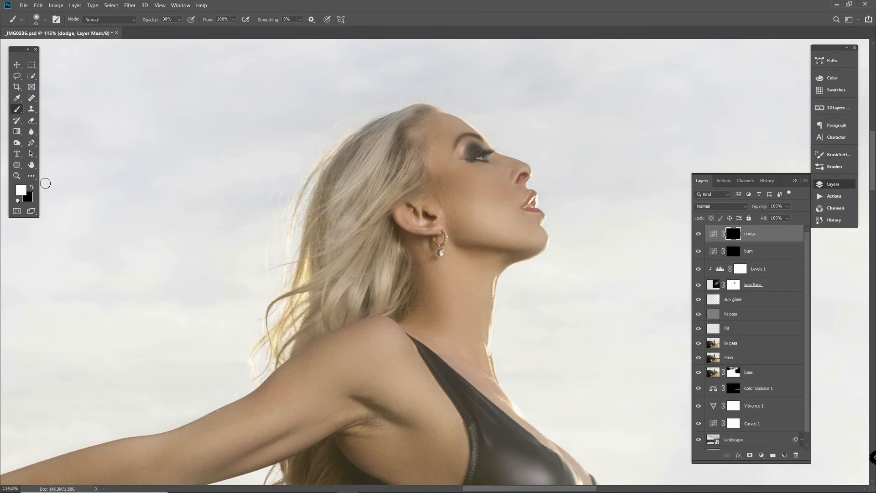
Step: Dodge the model's cheek and temple on the dodge mask with a 70 px white brush at 30% opacity
click(31, 188)
key(bracketright)
key(bracketright)
key(bracketright)
click(743, 252)
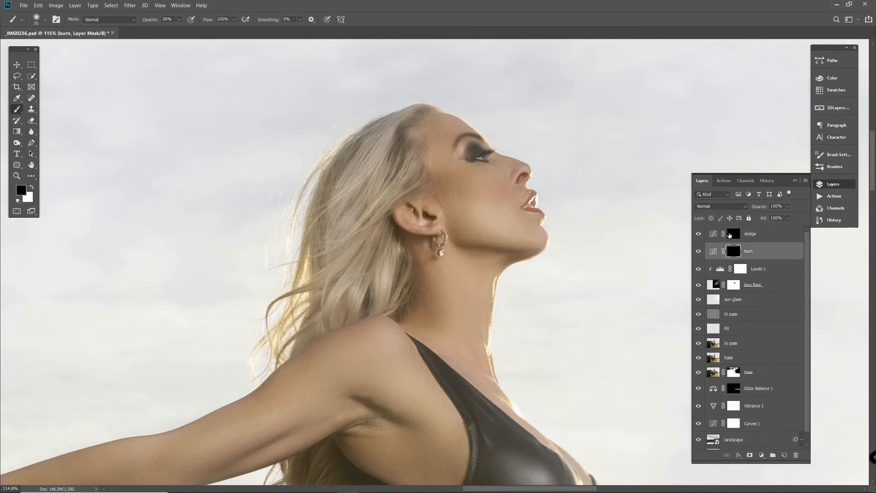
click(731, 234)
click(32, 187)
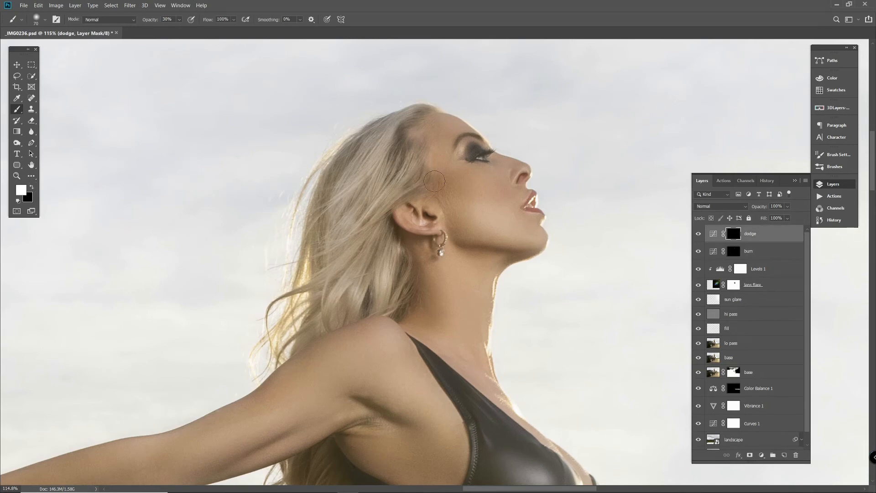
mouse_move(477, 178)
mouse_down()
mouse_move(484, 176)
mouse_move(452, 171)
mouse_up()
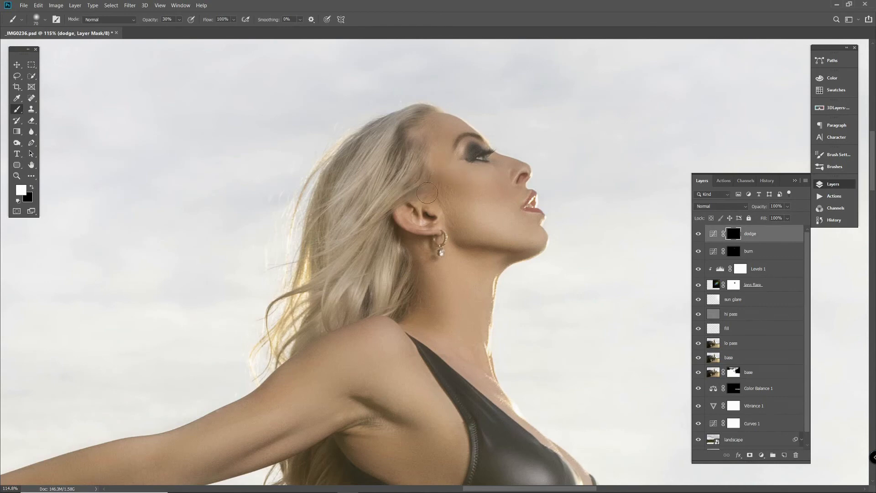
Step: Compare the retouched model with the original by repeatedly isolating the Background layer and restoring all layers
click(31, 187)
key(bracketright)
key(bracketright)
drag(429, 329, 428, 217)
scroll(728, 403, down, 1)
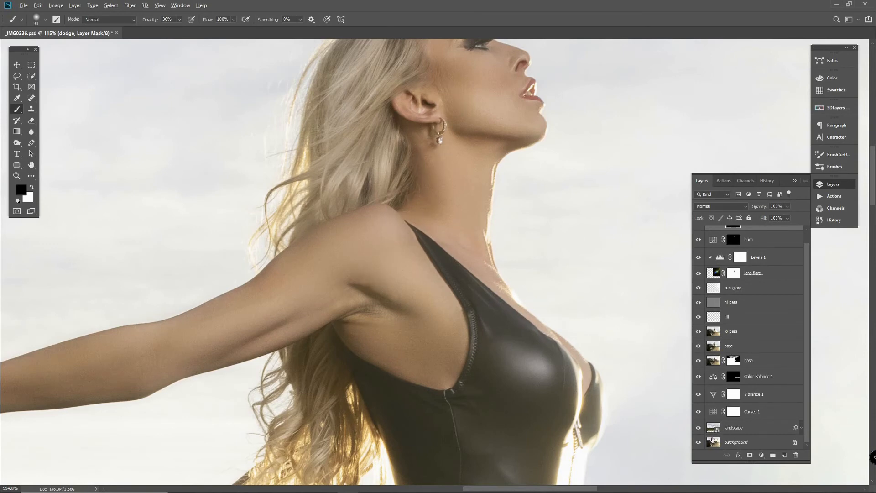
alt+click(699, 442)
alt+click(699, 442)
alt+click(699, 443)
alt+click(699, 442)
Step: Dodge the highlights on the model's shoulder, outstretched arm and side with an 80 px white brush on the dodge mask
drag(393, 258, 573, 224)
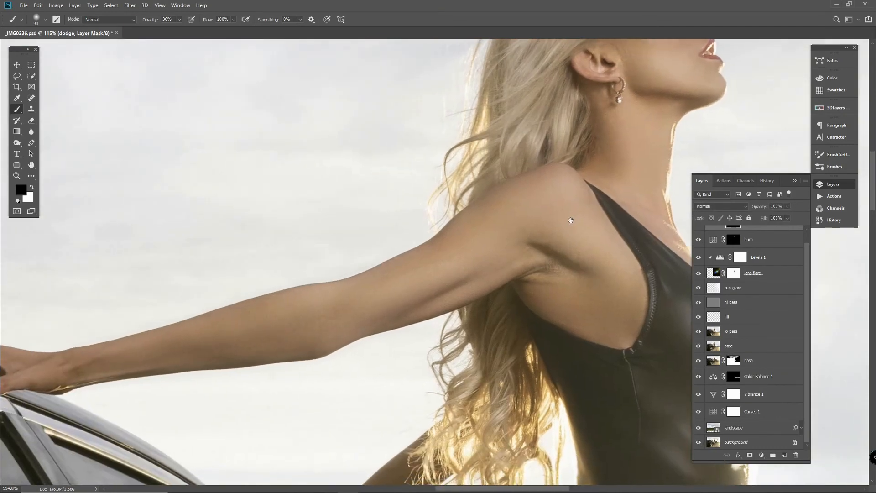
scroll(758, 281, up, 1)
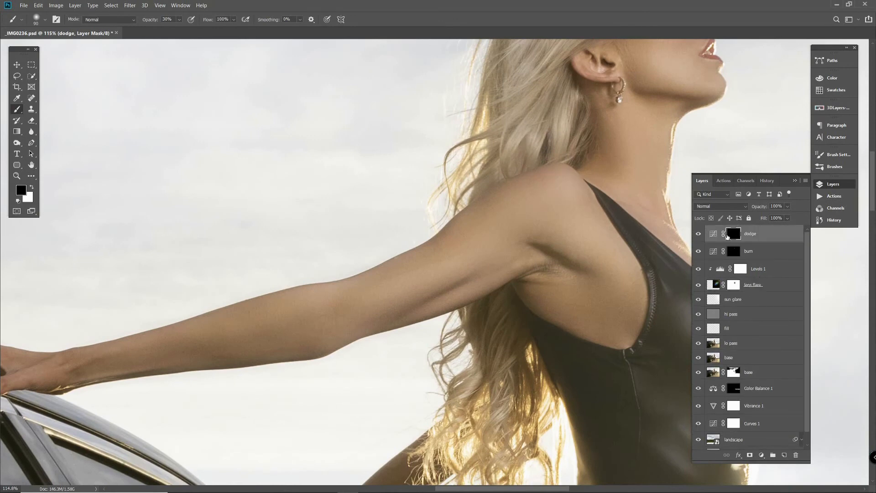
click(31, 187)
key(bracketright)
key(bracketright)
key(bracketright)
click(560, 188)
key(bracketleft)
key(bracketleft)
key(bracketleft)
key(bracketleft)
mouse_move(554, 188)
mouse_down()
mouse_move(378, 290)
mouse_move(315, 315)
mouse_move(101, 353)
mouse_up()
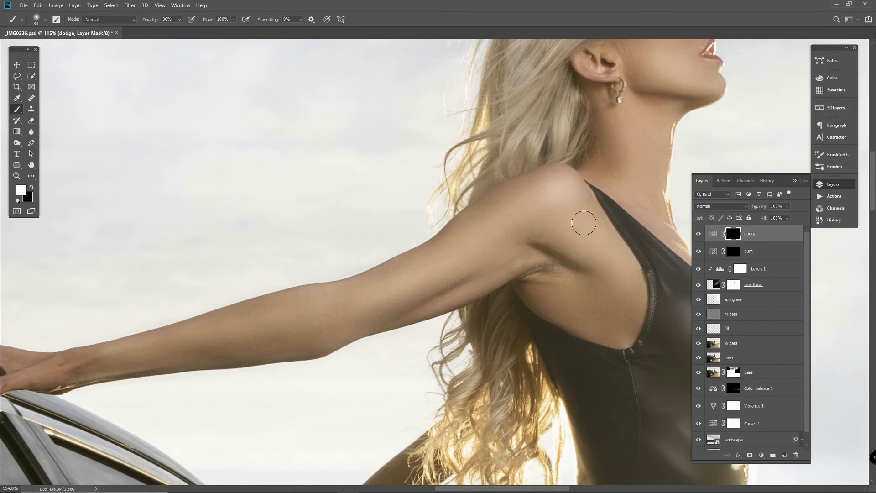
drag(614, 249, 625, 266)
Step: Soften the dodged highlights around the shoulder and upper arm with a 125 px black brush at 30% opacity
click(31, 187)
key(bracketright)
key(bracketright)
key(bracketright)
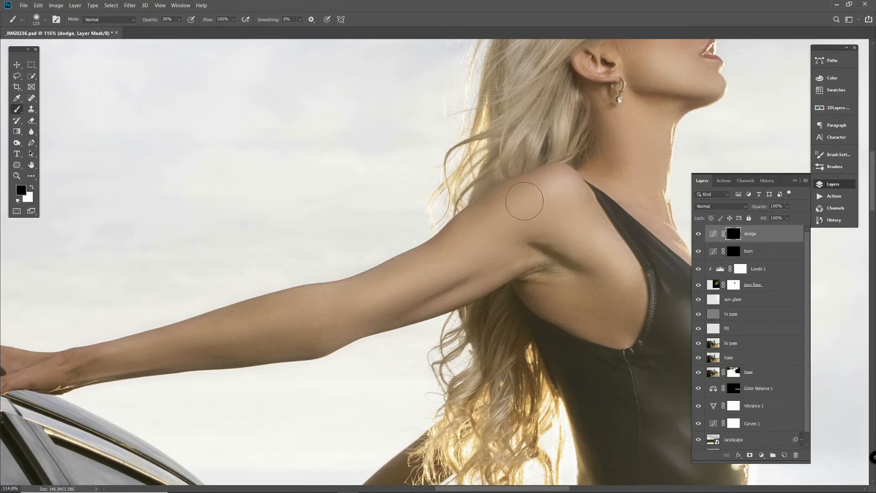
drag(534, 315, 319, 266)
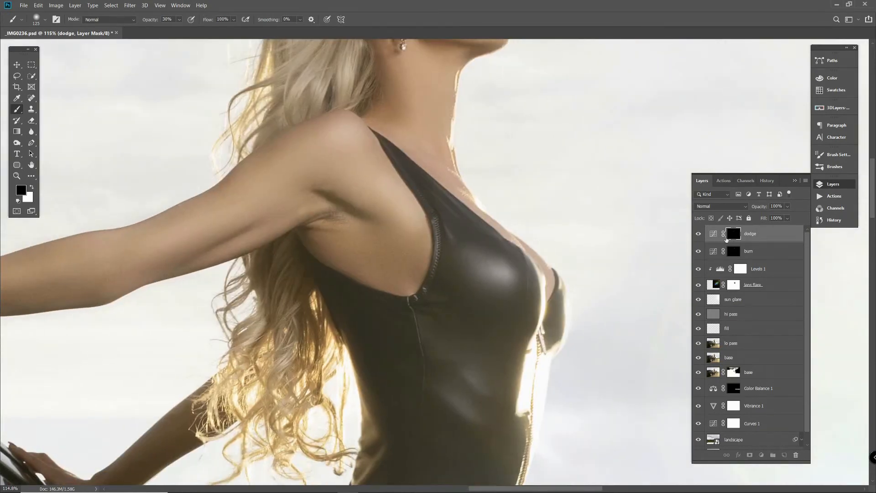
Step: Burn the shadow areas of the model's black bodysuit on the burn mask with a 175 px white brush
click(32, 189)
click(734, 251)
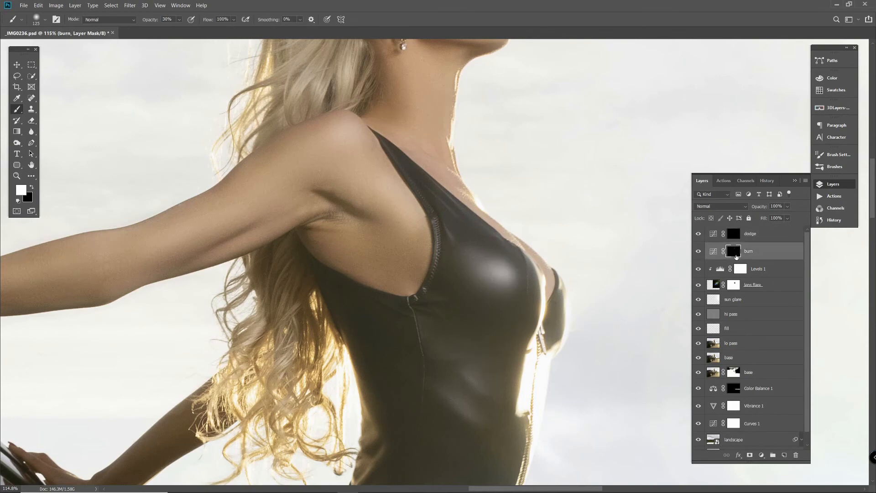
key(bracketright)
key(bracketright)
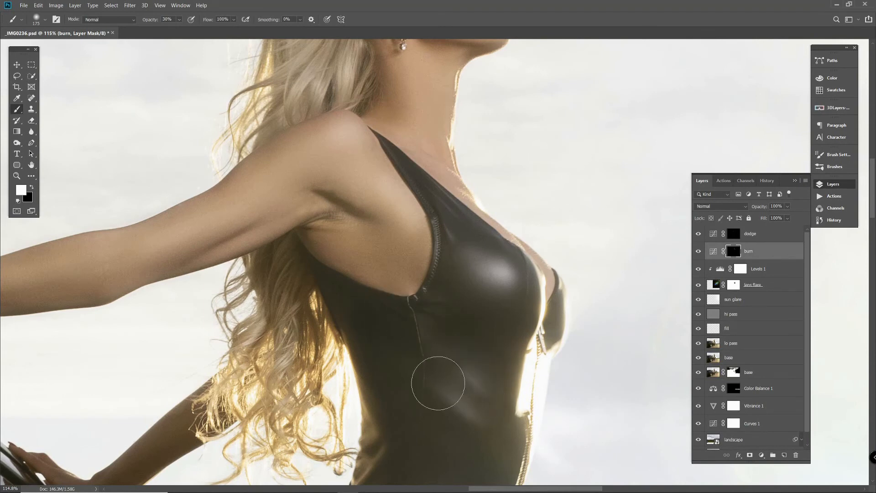
Step: Soften the burn around the bodysuit's waist and hip with a 175 px black brush at 30% opacity
drag(393, 396, 418, 231)
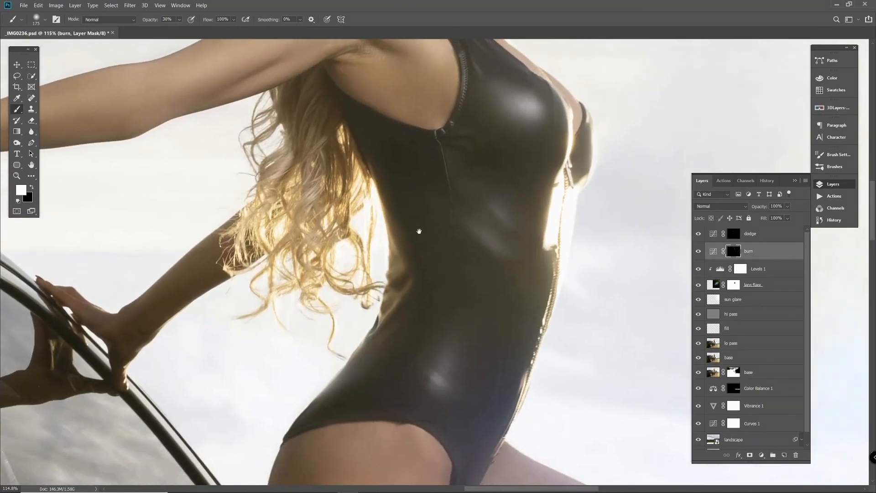
key(x)
key(bracketright)
key(bracketleft)
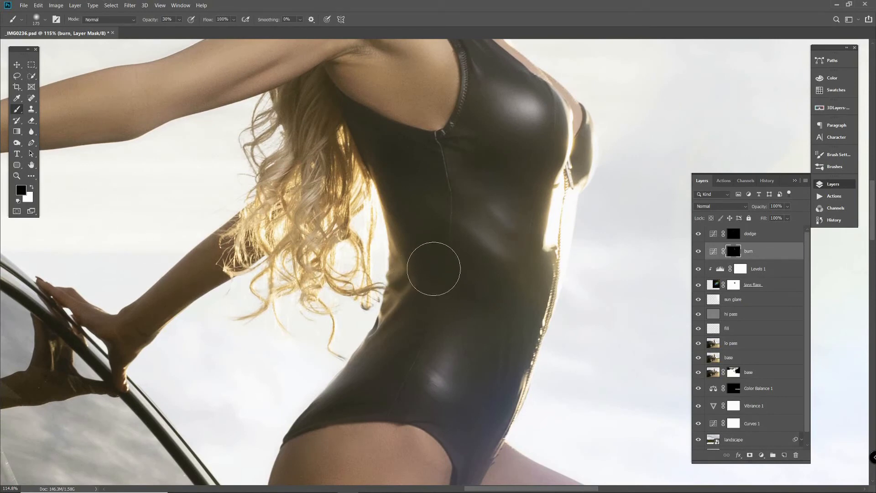
scroll(485, 382, up, 1)
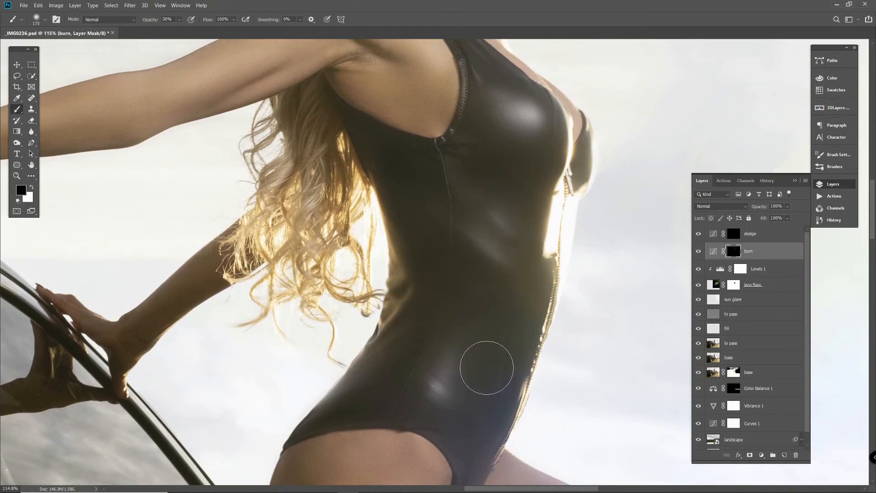
Step: Compare the whole retouch with the masked base layer by isolating that layer and restoring the others, and inspect the legs
scroll(485, 383, down, 5)
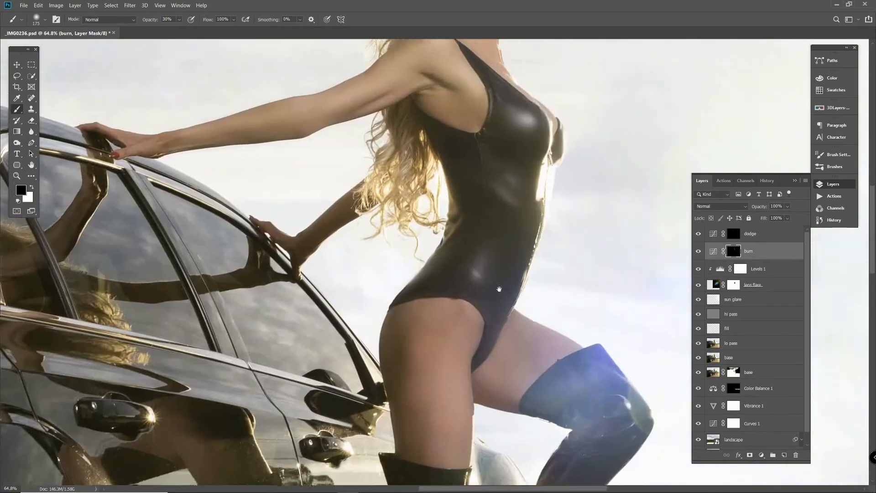
drag(499, 289, 478, 386)
scroll(749, 410, down, 1)
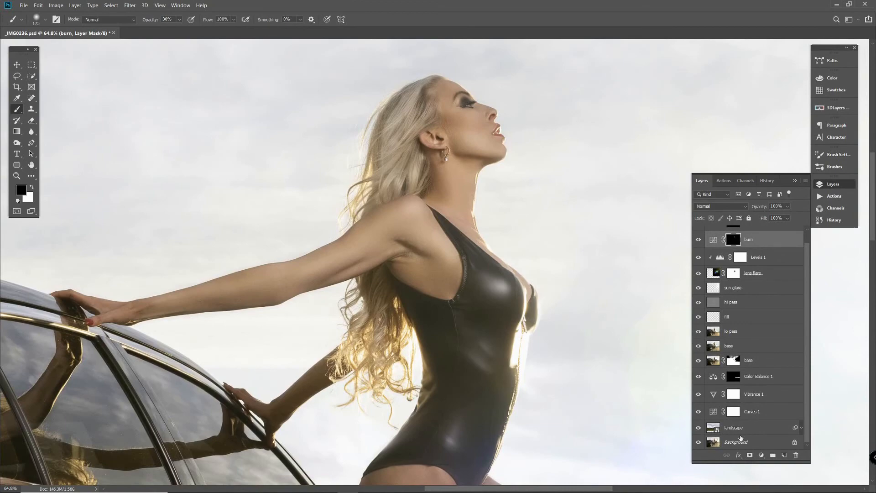
scroll(740, 438, up, 1)
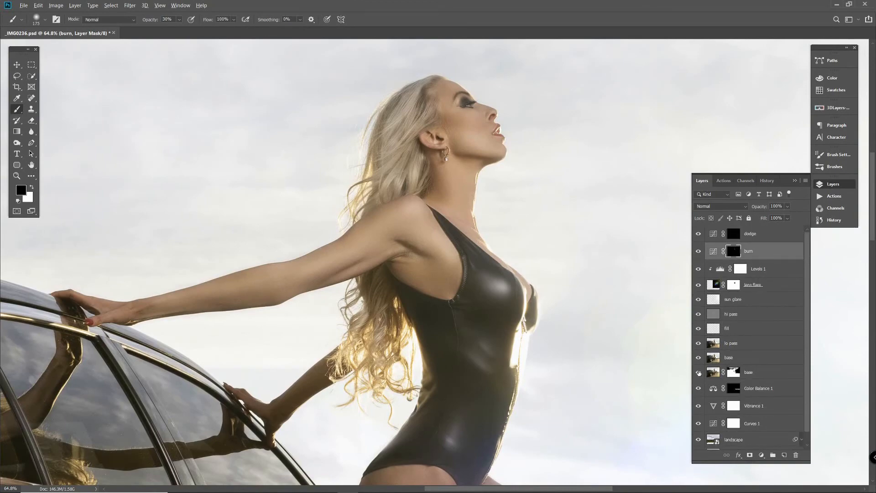
alt+click(698, 373)
alt+click(699, 373)
drag(488, 383, 520, 135)
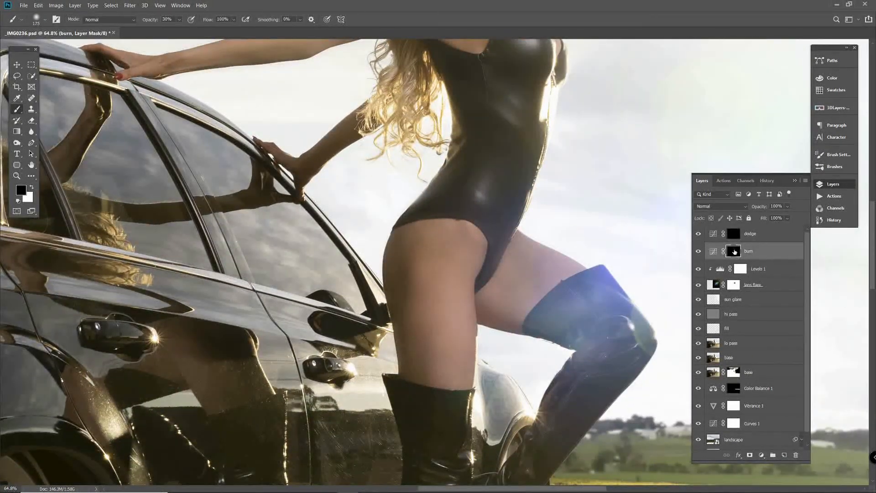
Step: Dodge the front of the standing leg's thigh on the dodge mask with a 200 px white brush at 30% opacity
click(31, 187)
key(])
drag(458, 241, 445, 366)
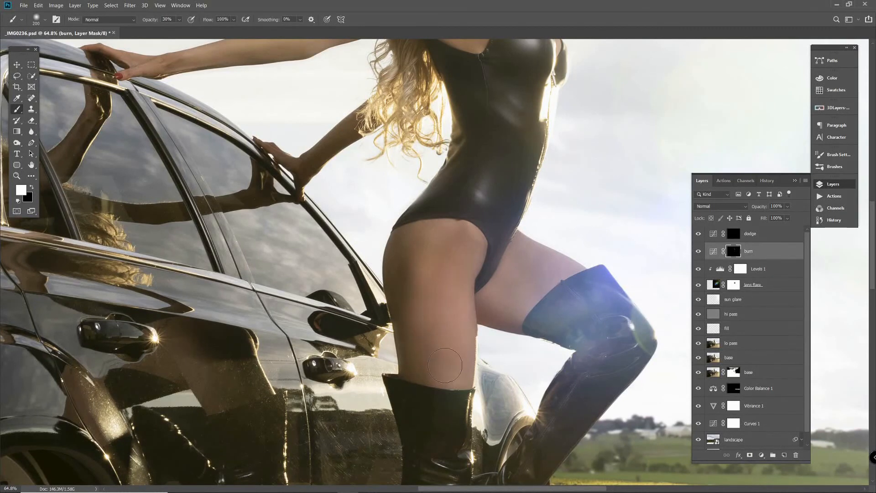
key(ctrl+z)
click(730, 234)
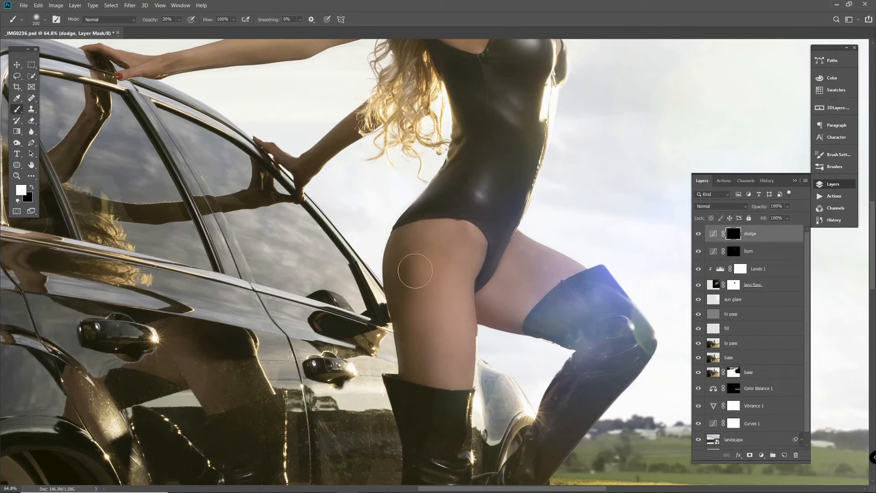
drag(454, 240, 452, 379)
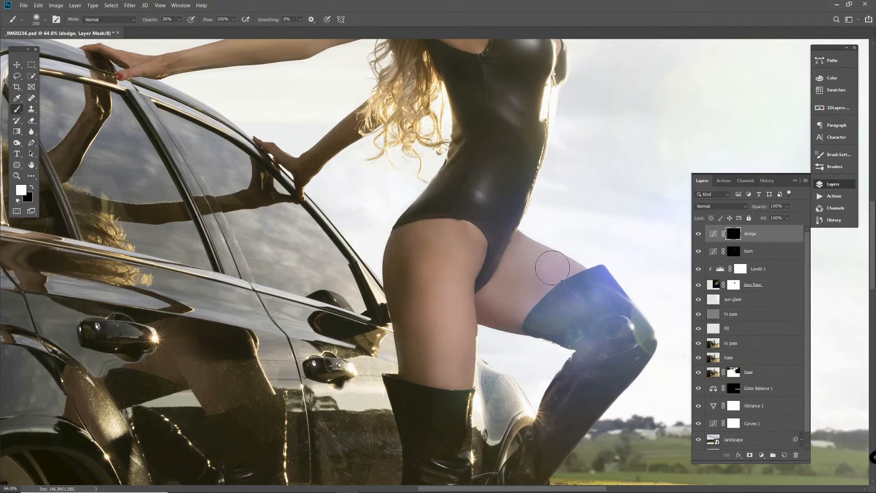
Step: Burn the outer edge of the standing thigh on the burn mask with a 150 px white brush, and soften it with a larger black brush
click(731, 251)
key(bracketleft)
key(bracketleft)
mouse_move(400, 241)
mouse_down()
mouse_move(396, 274)
mouse_move(413, 377)
mouse_up()
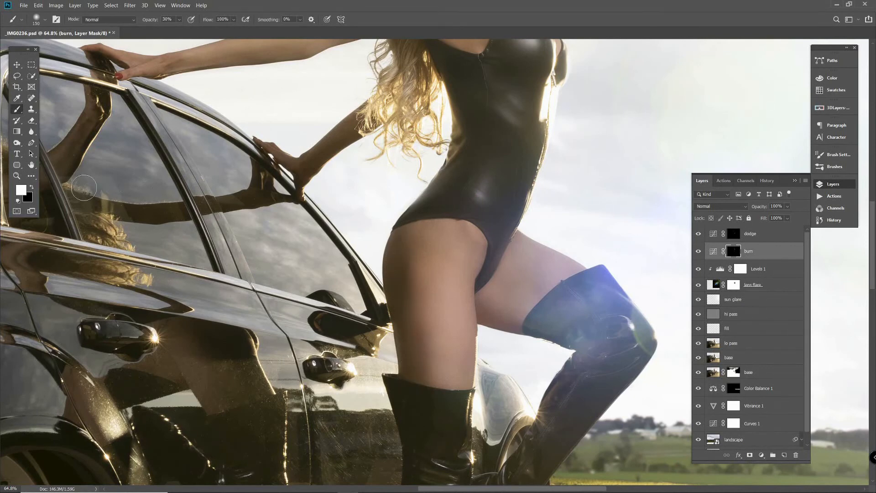
click(31, 188)
key(bracketright)
key(bracketright)
Step: Burn the shadow areas of the thigh-high boots on the burn mask with a 70 px white brush at 30% opacity
scroll(555, 403, down, 3)
scroll(555, 403, up, 5)
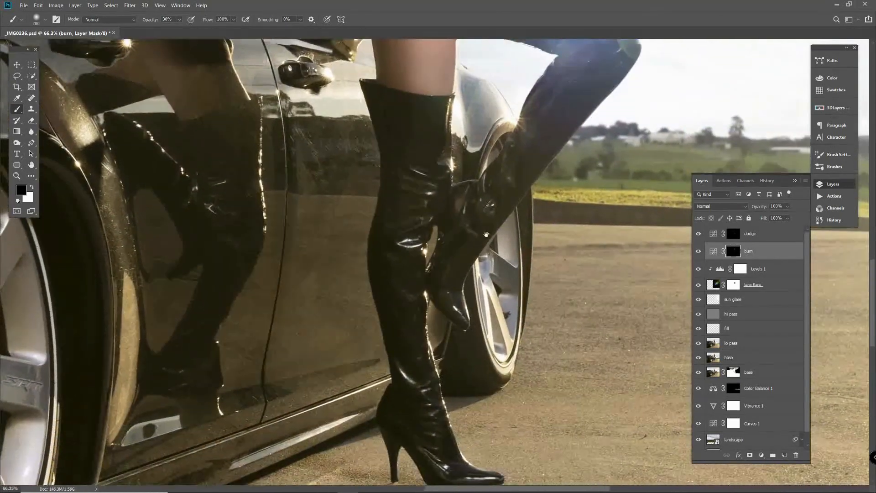
drag(486, 234, 480, 227)
click(733, 235)
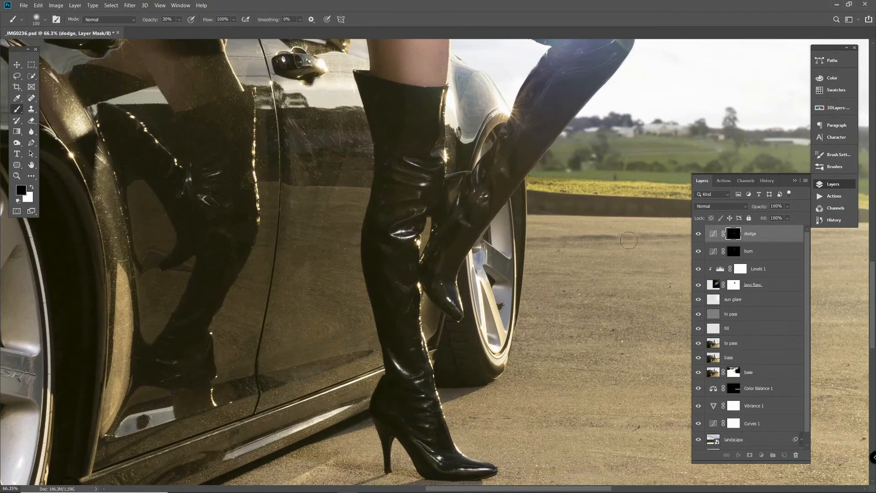
click(734, 251)
key(bracketleft)
key(bracketleft)
key(bracketleft)
key(bracketleft)
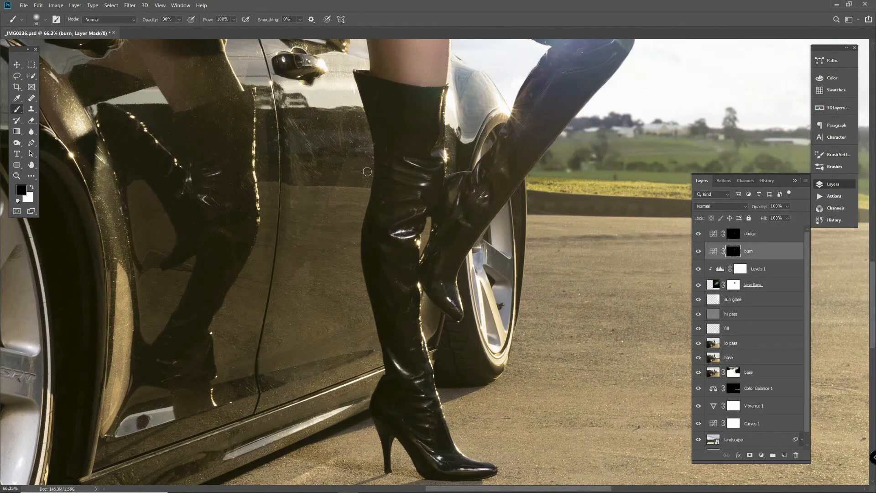
click(32, 188)
key(bracketright)
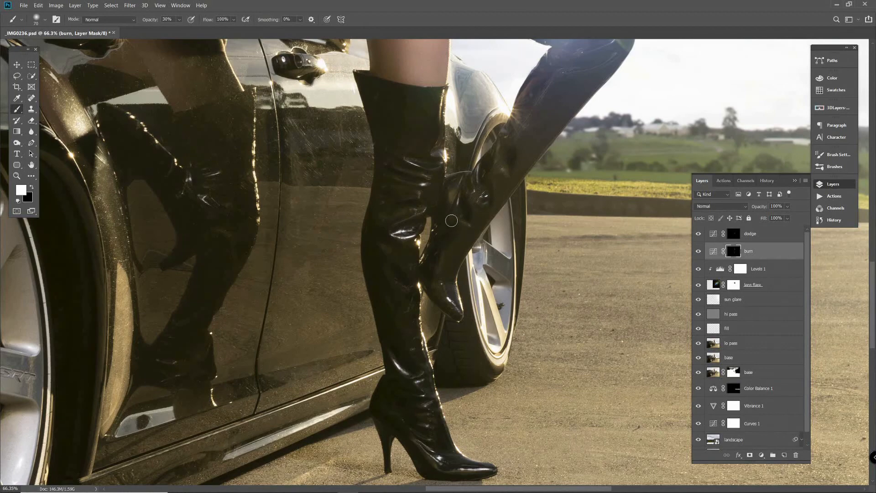
Step: Inspect the whole composite and compare the retouched body with the unmasked base layer by isolating that layer and restoring the others
scroll(457, 227, down, 2)
drag(478, 211, 399, 320)
drag(431, 194, 430, 345)
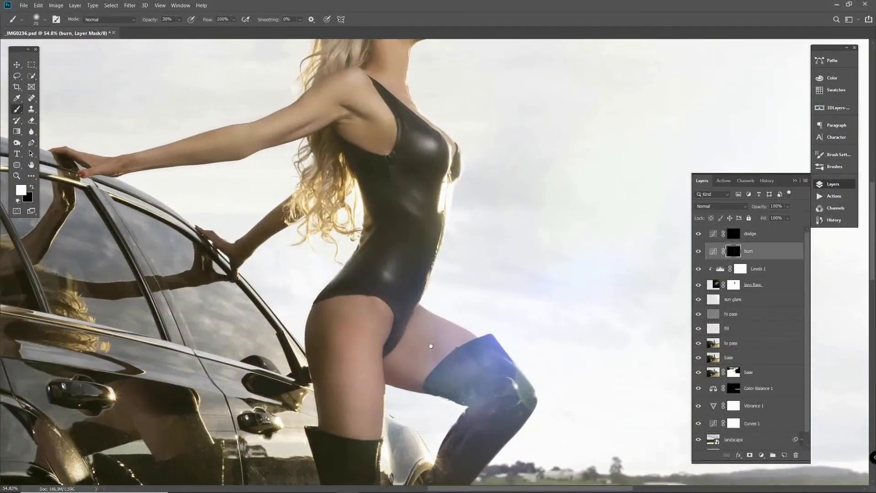
scroll(437, 321, down, 5)
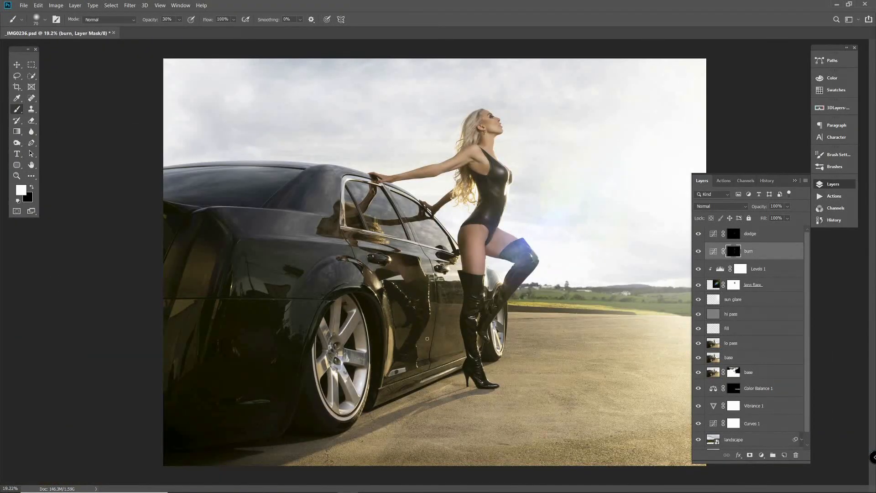
scroll(557, 204, up, 1)
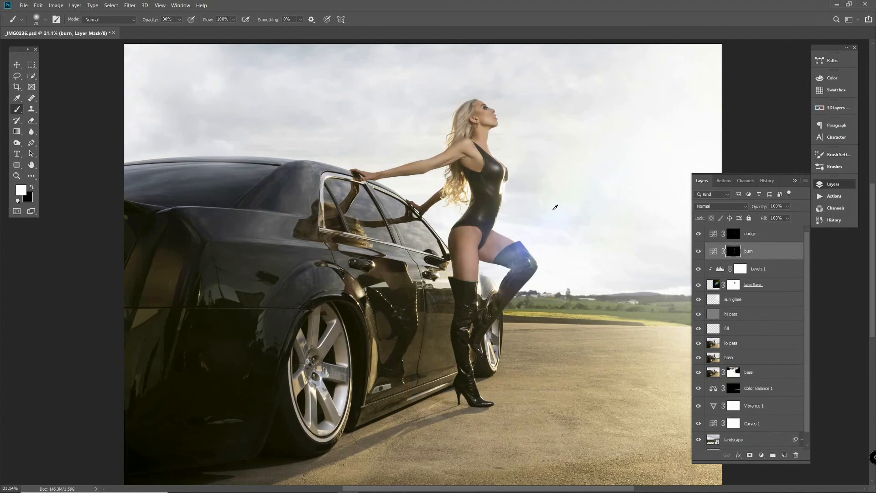
scroll(554, 210, up, 5)
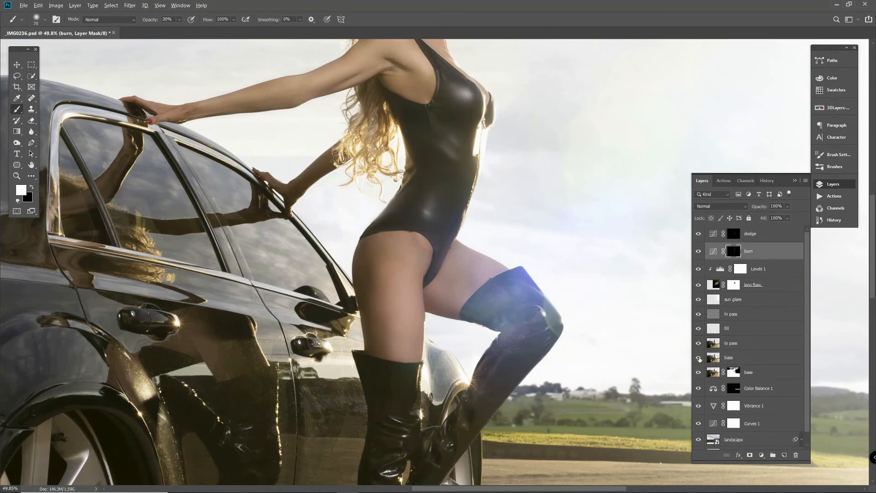
alt+click(699, 358)
alt+click(699, 358)
alt+click(699, 358)
alt+click(699, 358)
alt+click(699, 358)
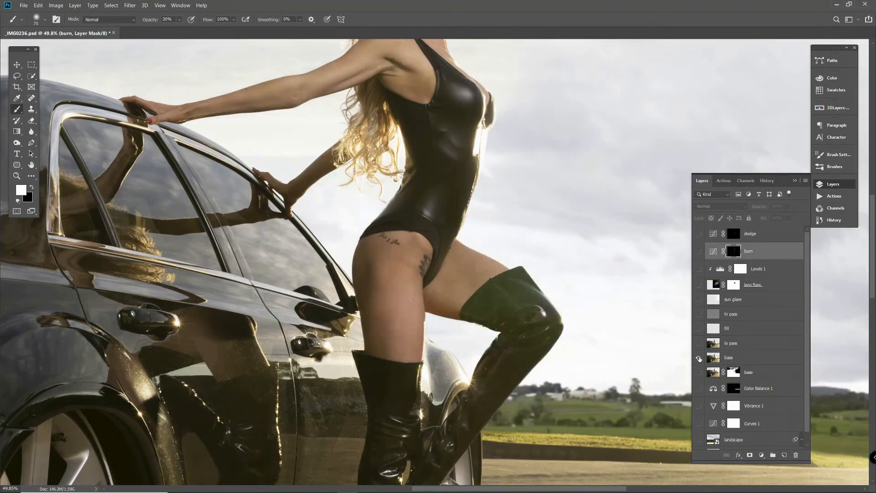
alt+click(699, 359)
alt+click(699, 358)
alt+click(699, 358)
Step: Burn the underside of the raised thigh with a 125 px white brush and soften it with a 175 px black brush on the burn mask
scroll(453, 333, up, 3)
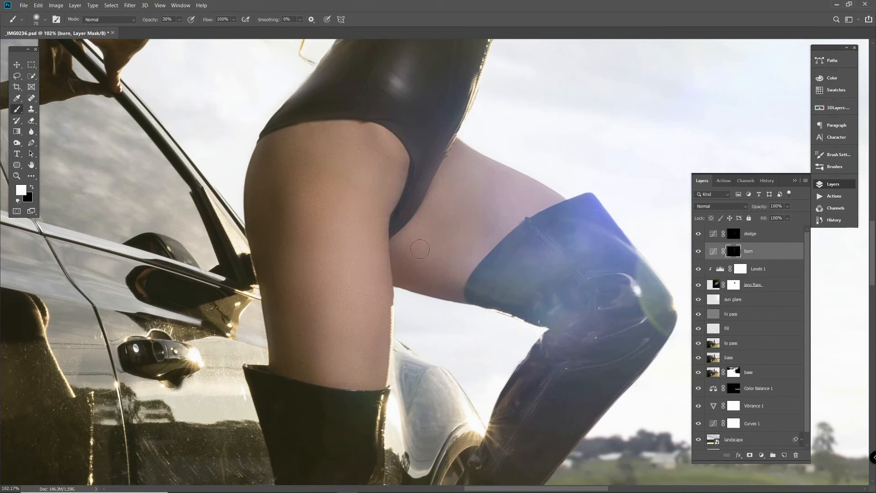
key(bracketright)
key(bracketright)
key(bracketright)
key(bracketright)
drag(406, 263, 462, 288)
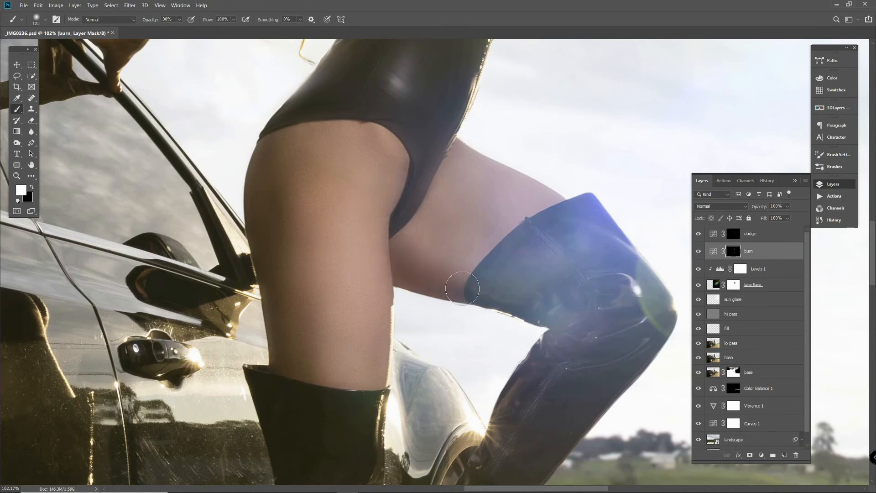
click(30, 187)
key(bracketright)
key(bracketright)
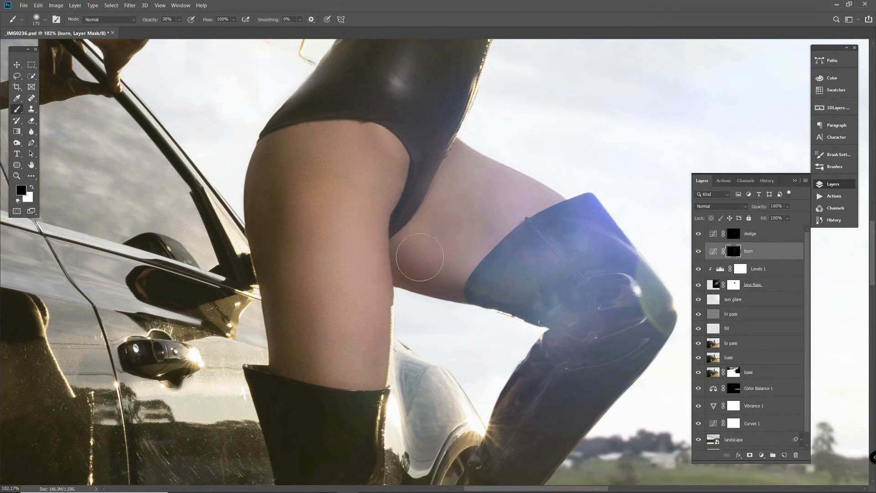
Step: Compare the retouched face and upper body with the unmasked base layer by isolating that layer and restoring the others
drag(537, 205, 446, 428)
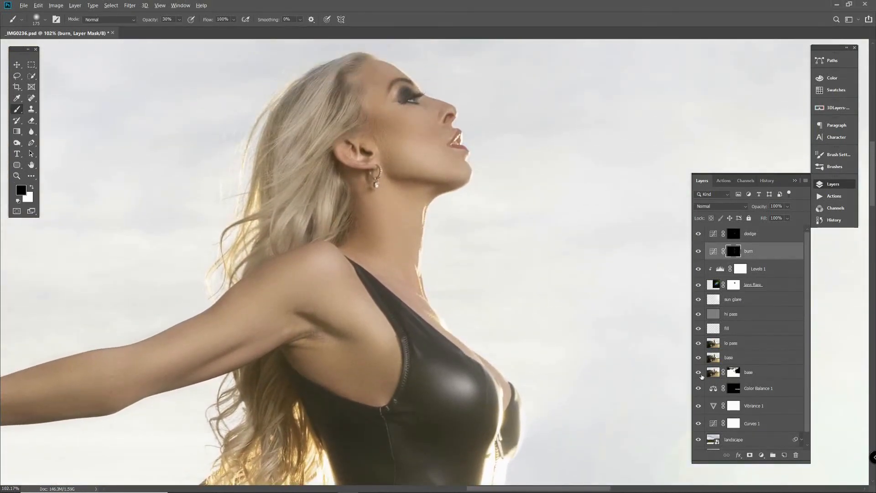
click(699, 357)
click(699, 357)
alt+click(699, 357)
alt+click(699, 357)
alt+click(699, 357)
alt+click(699, 357)
alt+click(699, 357)
alt+click(700, 358)
Step: Refine the burn around the lips and chin on the burn mask with a 10 px brush at 30% opacity, alternating black and white
scroll(436, 147, up, 5)
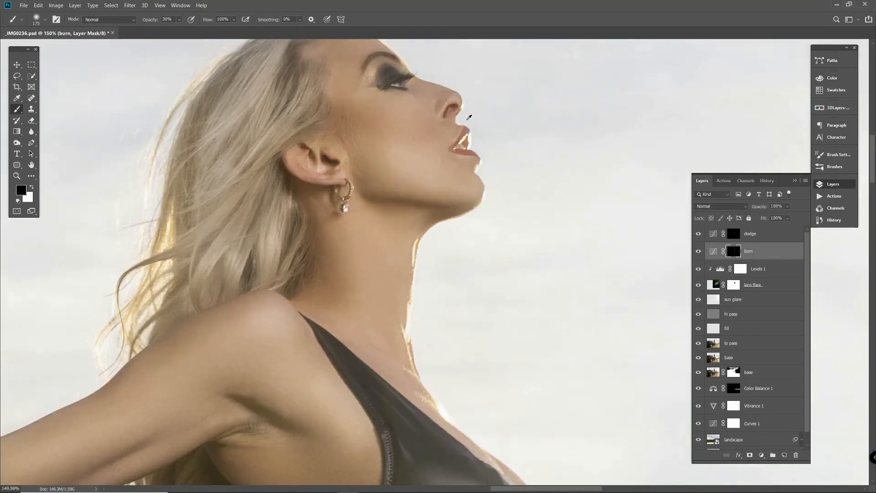
key(bracketleft)
key(bracketleft)
key(bracketleft)
key(bracketleft)
key(bracketleft)
key(bracketleft)
key(bracketleft)
key(bracketleft)
key(bracketleft)
key(bracketleft)
key(bracketleft)
key(bracketleft)
key(bracketleft)
key(bracketleft)
key(bracketleft)
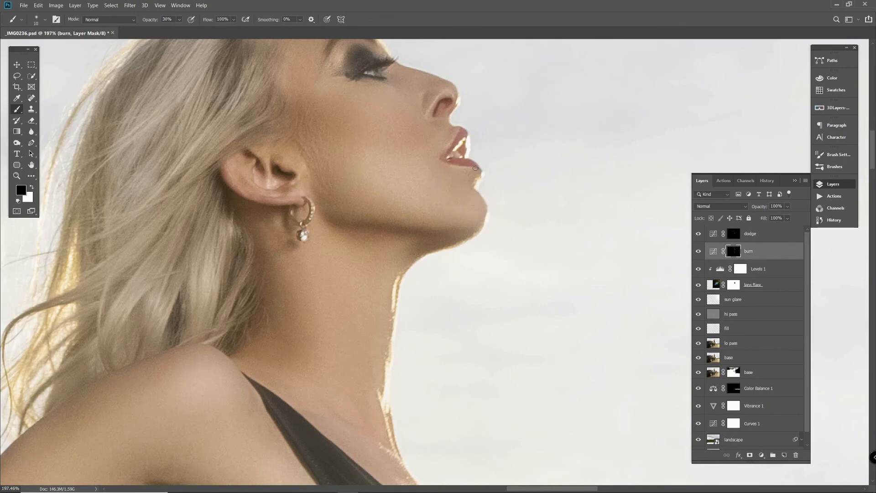
click(31, 189)
scroll(462, 146, up, 1)
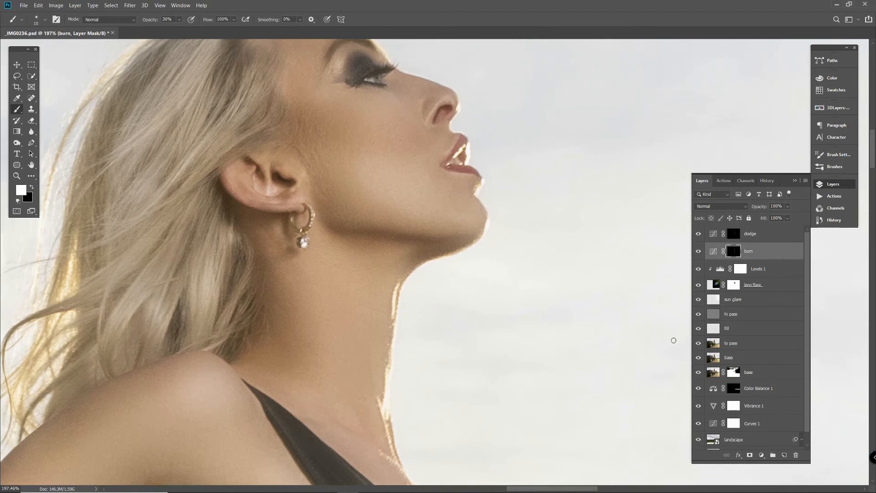
Step: Compare the face close up with the isolated base layer, and examine the bodysuit and the whole composite
alt+click(699, 359)
alt+click(699, 359)
alt+click(699, 358)
alt+click(699, 358)
scroll(449, 328, down, 5)
drag(439, 410, 421, 214)
drag(429, 366, 428, 266)
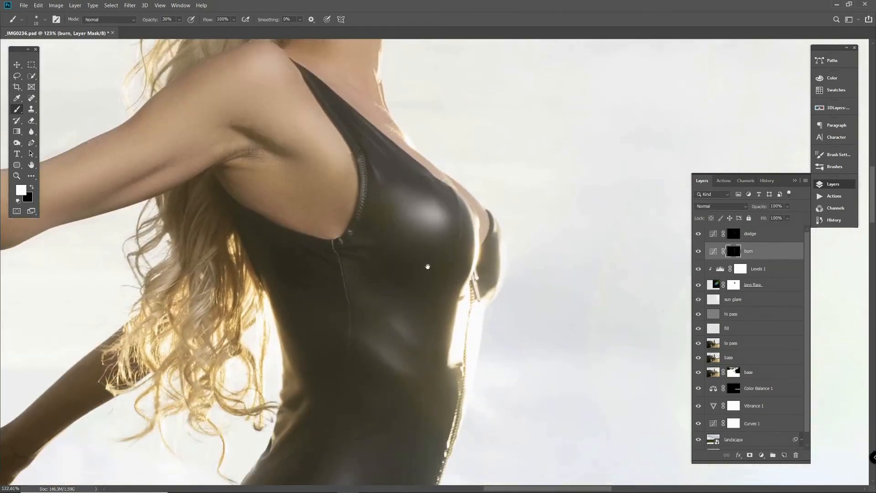
scroll(437, 259, down, 8)
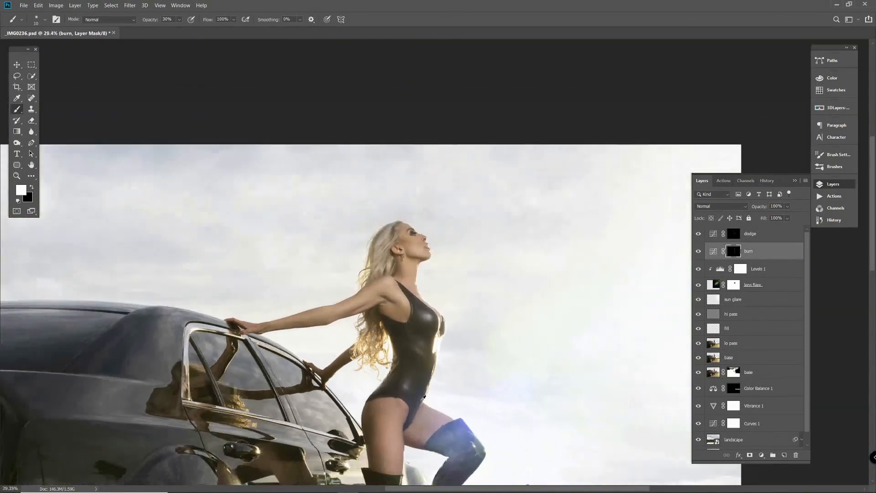
scroll(498, 365, up, 1)
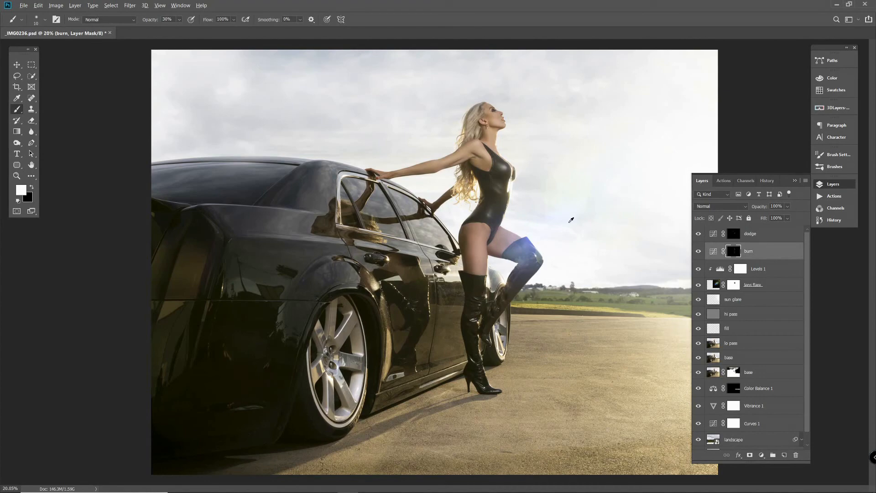
scroll(568, 223, up, 8)
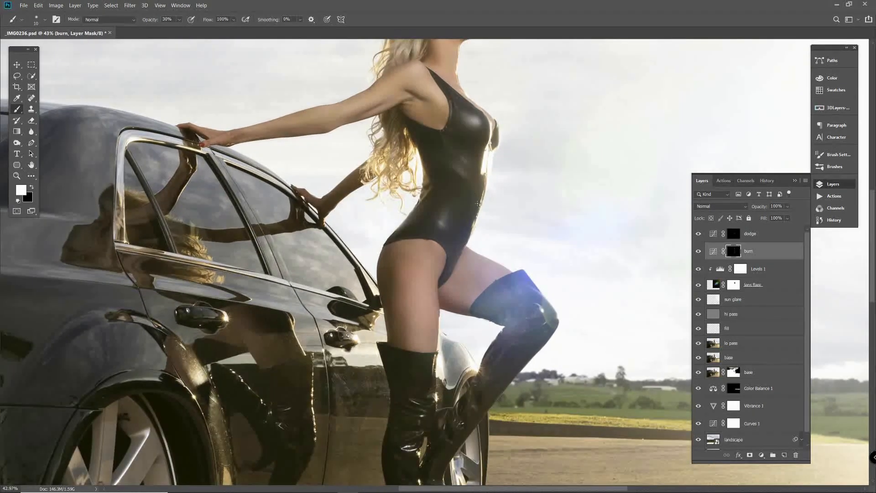
drag(486, 202, 461, 262)
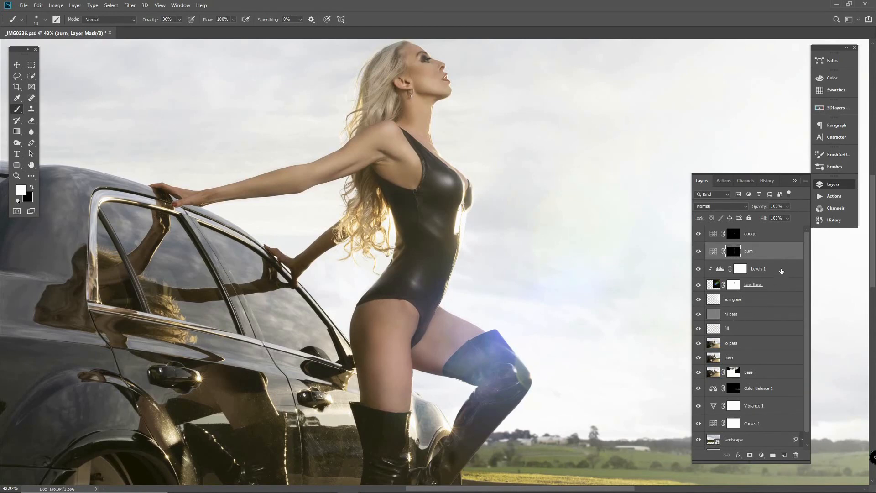
Step: Add a Color Balance adjustment above the Levels 1 layer with midtones Yellow–Blue at -7, and invert its mask to black
click(782, 270)
click(761, 456)
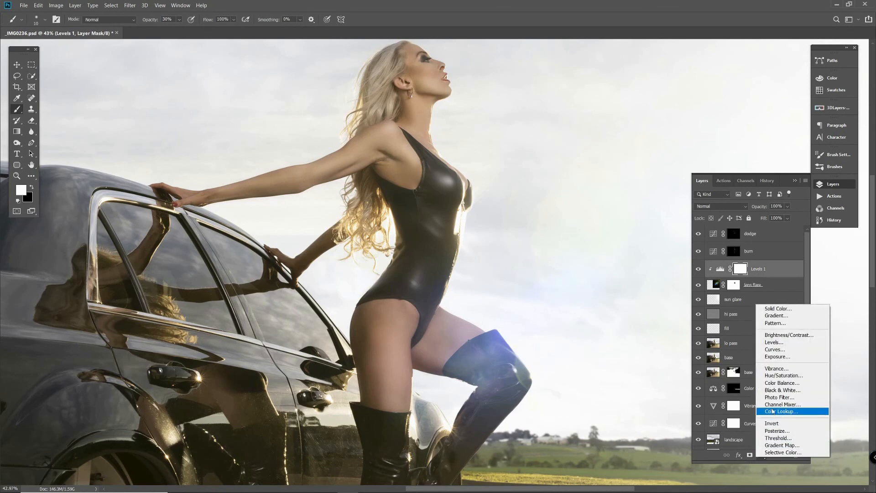
click(782, 384)
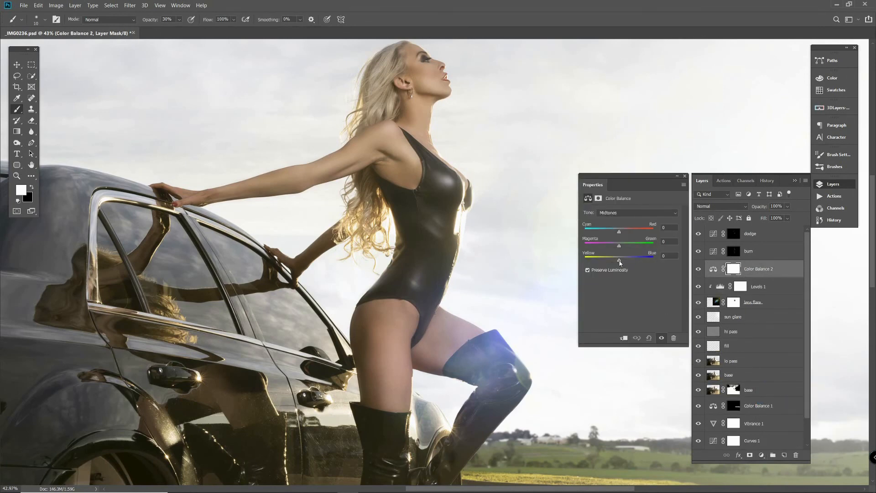
drag(616, 259, 618, 259)
click(685, 176)
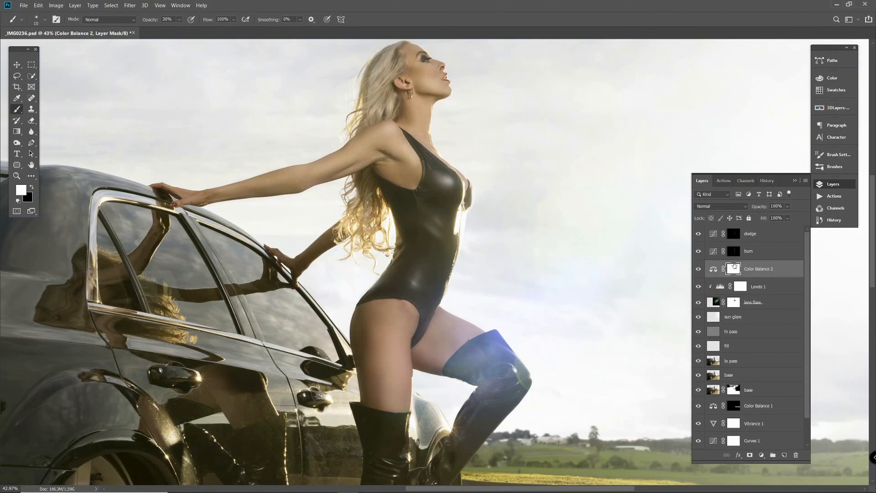
key(ctrl+i)
Step: Show the mask overlay and outline the standing leg's thigh on the Color Balance 2 mask with a small white brush at 100% opacity
scroll(325, 393, up, 5)
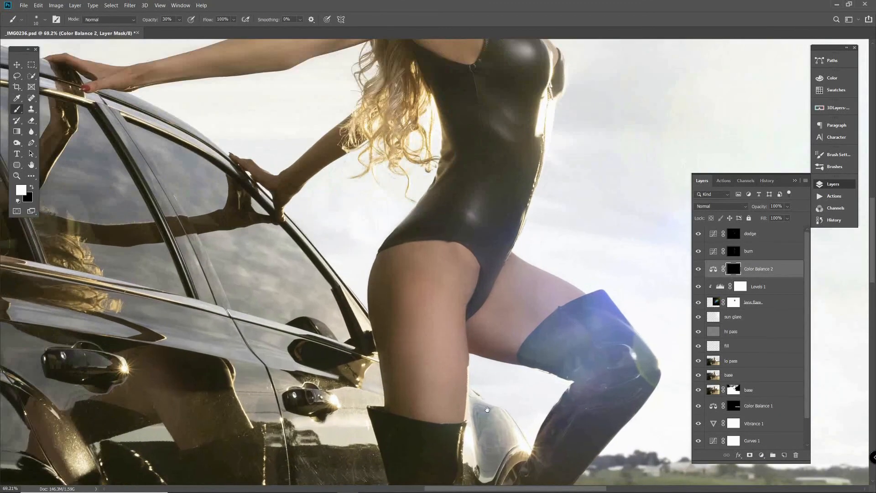
drag(488, 409, 452, 367)
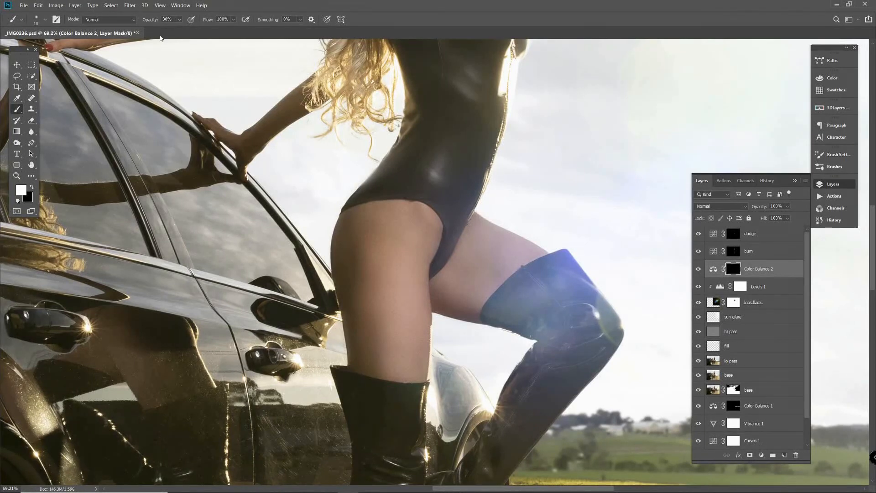
drag(148, 20, 255, 28)
key(backslash)
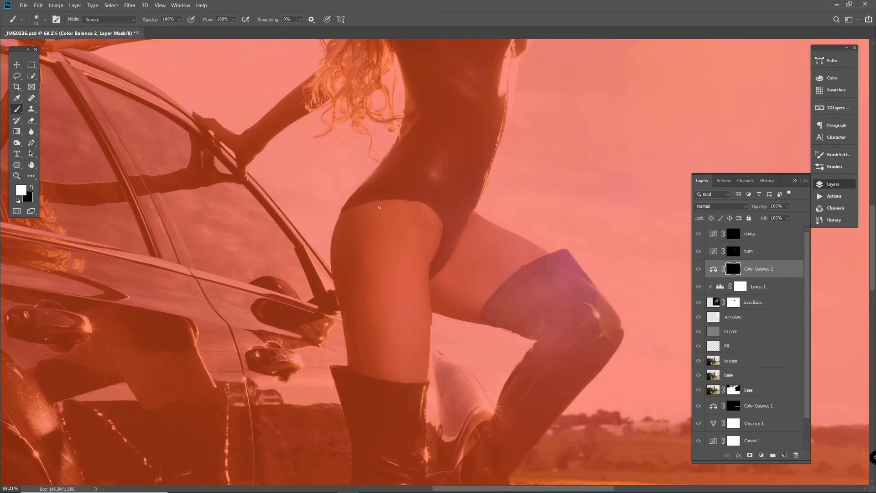
mouse_move(375, 209)
mouse_down()
mouse_move(420, 213)
mouse_move(434, 228)
mouse_move(432, 243)
mouse_move(433, 231)
mouse_move(398, 208)
mouse_up()
mouse_move(347, 227)
mouse_down()
mouse_move(337, 256)
mouse_move(359, 364)
mouse_move(394, 374)
mouse_move(423, 363)
mouse_up()
drag(426, 239, 420, 374)
Step: Fill in the standing leg's thigh on the Color Balance 2 mask with a larger white brush, up to 150 px
key(bracketright)
key(bracketright)
key(bracketright)
mouse_move(427, 226)
mouse_down()
mouse_move(368, 222)
mouse_move(356, 248)
mouse_move(360, 291)
mouse_up()
mouse_move(348, 230)
mouse_down()
mouse_move(373, 356)
mouse_move(399, 362)
mouse_move(410, 240)
mouse_move(410, 360)
mouse_move(357, 348)
mouse_move(379, 237)
mouse_move(387, 341)
mouse_move(379, 241)
mouse_up()
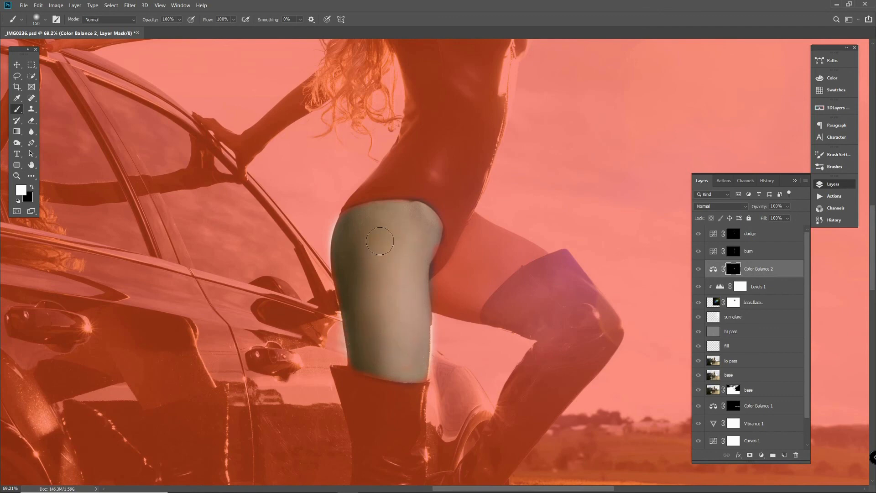
Step: Paint the raised thigh into the Color Balance 2 mask with a white brush reduced to 70 px, and hide the mask overlay
key(bracketleft)
key(bracketleft)
key(bracketleft)
mouse_move(475, 227)
mouse_down()
mouse_move(535, 252)
mouse_move(497, 268)
mouse_move(458, 270)
mouse_move(472, 234)
mouse_move(438, 285)
mouse_up()
mouse_move(432, 298)
mouse_down()
mouse_move(473, 306)
mouse_move(513, 267)
mouse_move(485, 284)
mouse_move(470, 312)
mouse_move(433, 303)
mouse_move(476, 283)
mouse_move(498, 246)
mouse_move(453, 290)
mouse_move(480, 243)
mouse_move(467, 289)
mouse_up()
key(bracketleft)
key(bracketleft)
mouse_move(516, 240)
mouse_down()
mouse_move(540, 250)
mouse_move(489, 278)
mouse_move(477, 294)
mouse_move(504, 276)
mouse_move(473, 312)
mouse_up()
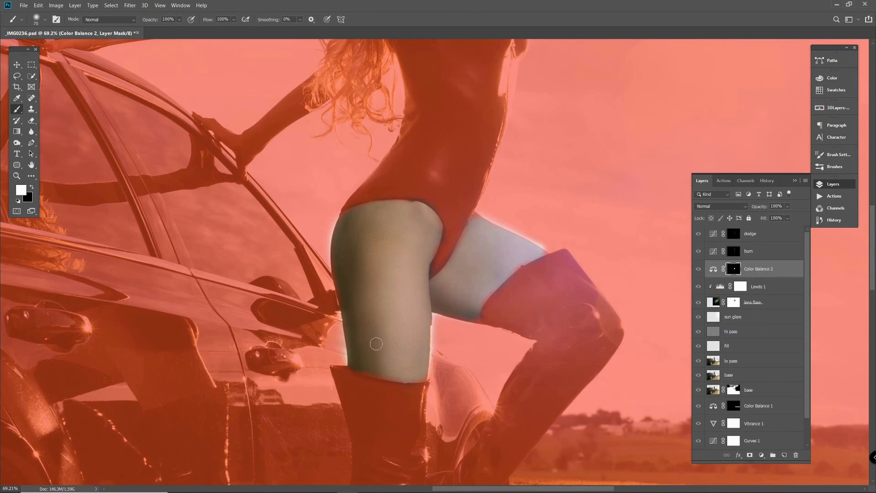
key(backslash)
Step: Compare the leg skin tone with and without the Color Balance 2 layer by toggling its visibility
scroll(526, 338, down, 3)
drag(543, 319, 487, 326)
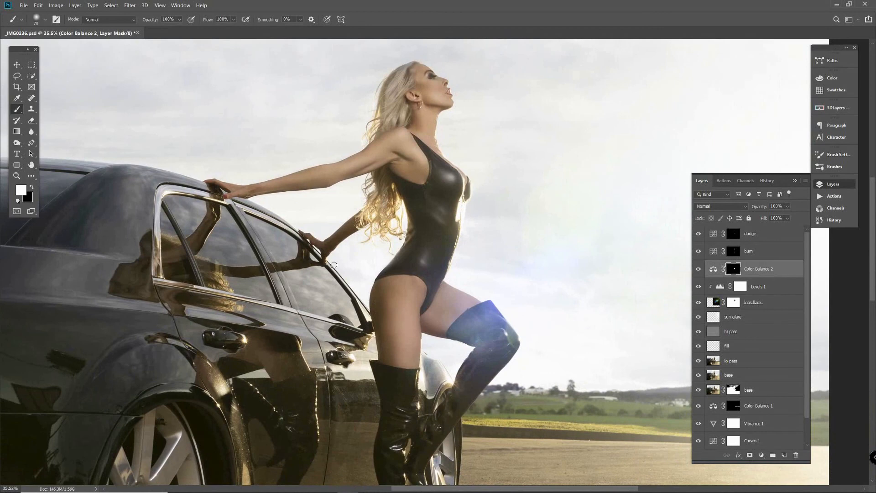
click(698, 270)
click(699, 269)
click(699, 269)
click(698, 270)
click(699, 269)
click(698, 269)
Step: Set the midtone yellow–blue balance of Color Balance 2 to -7 and compare the leg tone with and without the layer
double_click(714, 270)
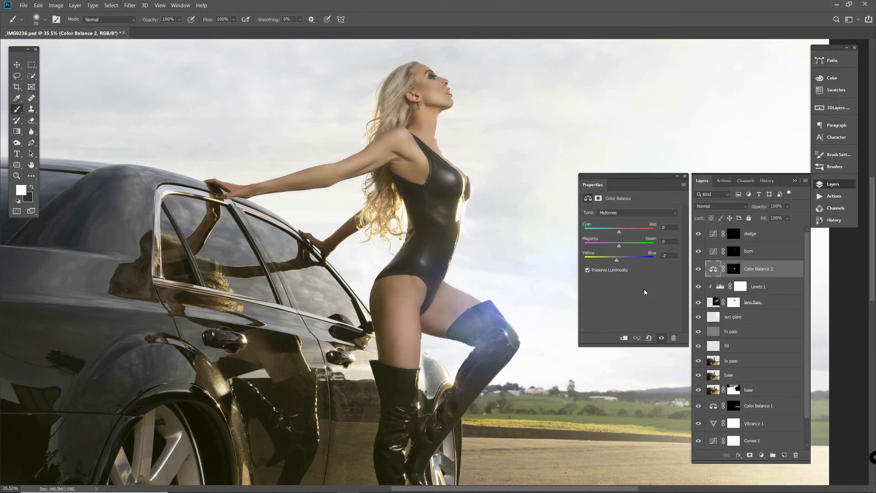
click(616, 260)
click(685, 178)
scroll(537, 321, down, 5)
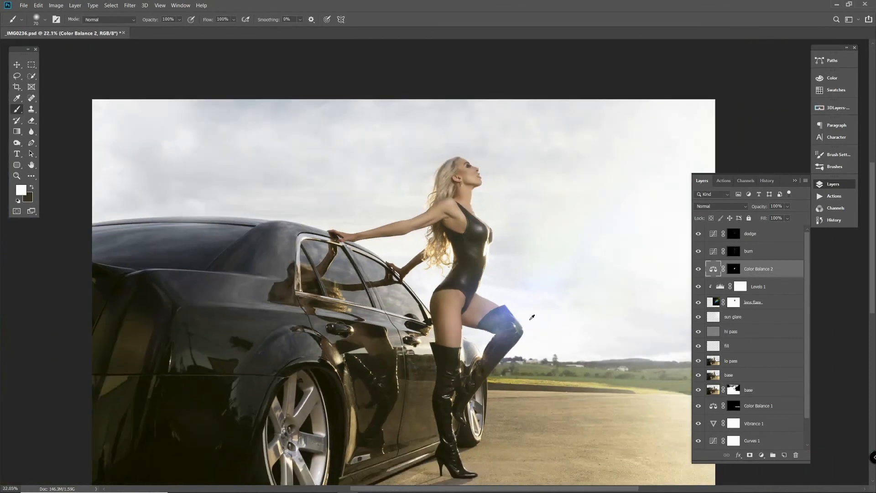
click(699, 270)
click(699, 269)
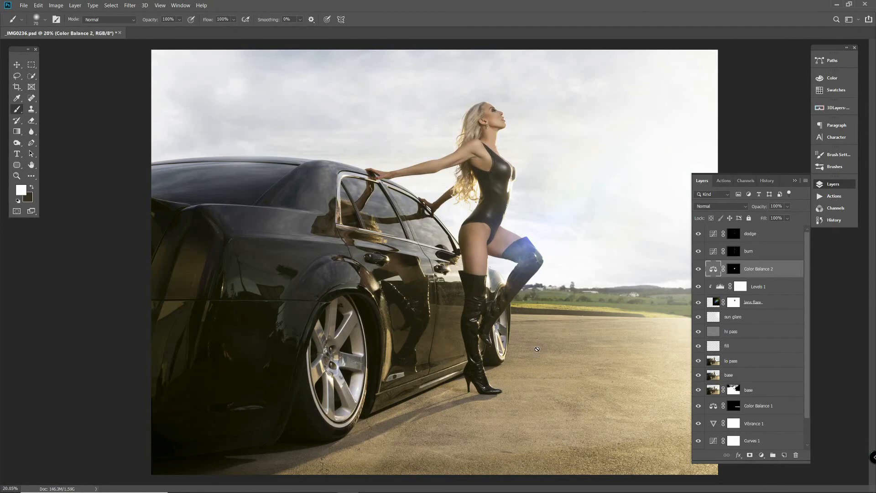
Step: Isolate the unmasked base layer to compare it with the full composite, and restore all layers
scroll(550, 344, down, 1)
scroll(550, 344, up, 1)
alt+click(698, 375)
alt+click(699, 375)
Step: Compare the original Background photo with the finished composite by repeatedly isolating the Background layer, ending with all layers shown
scroll(776, 421, down, 1)
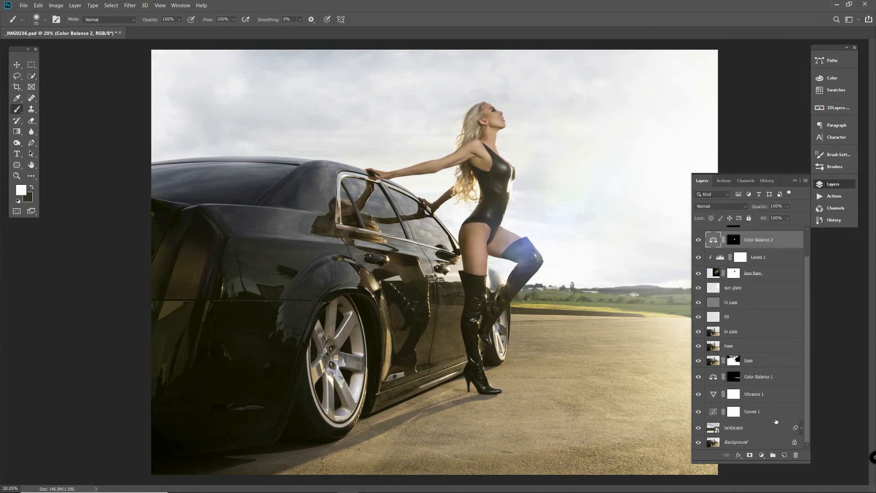
alt+click(699, 442)
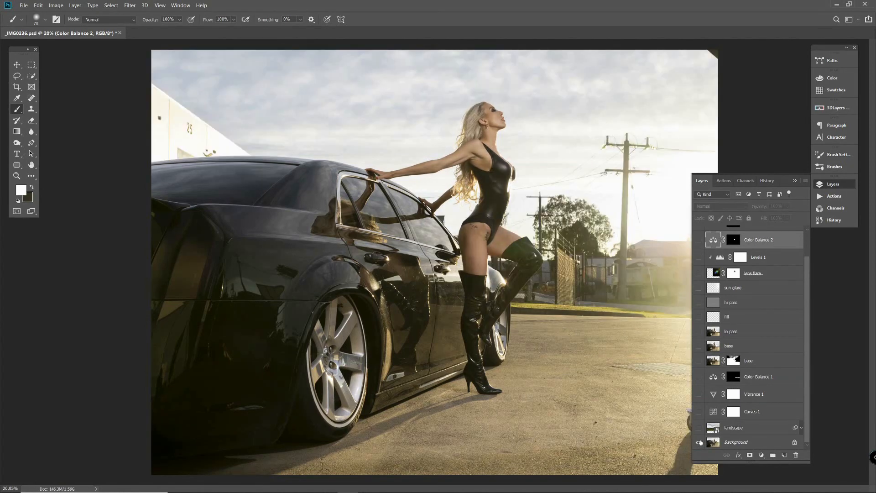
alt+click(699, 442)
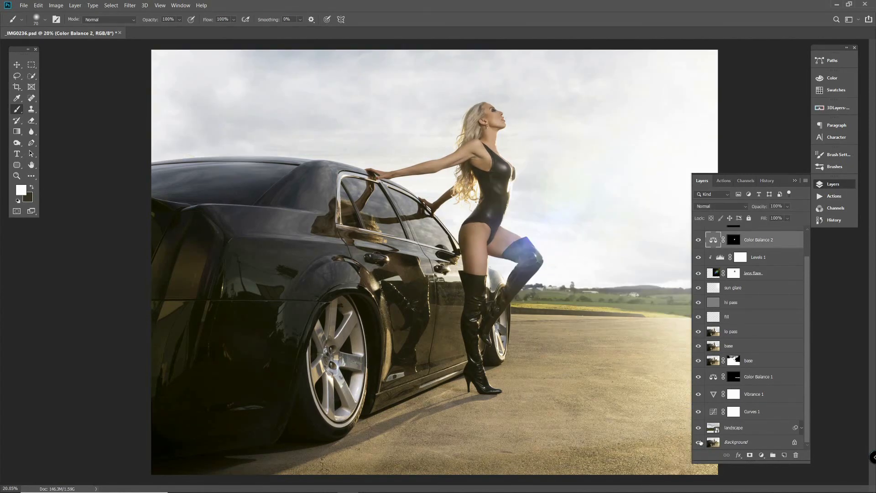
alt+click(699, 442)
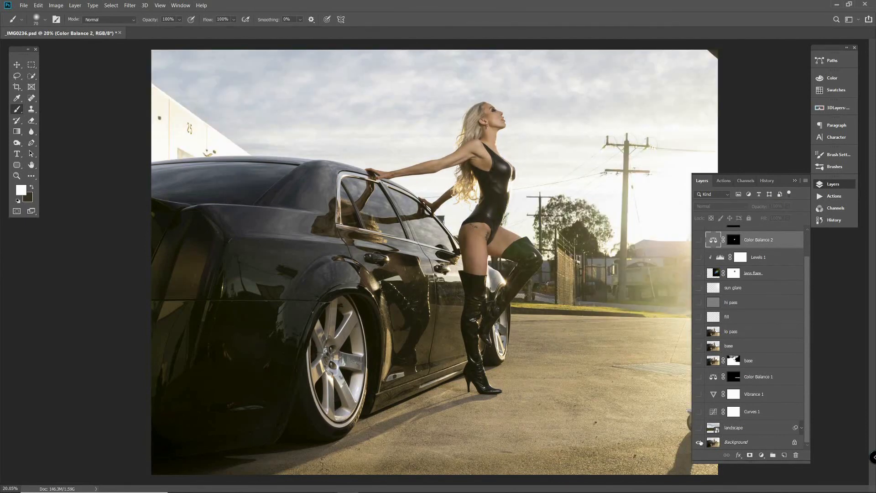
alt+click(698, 442)
alt+click(699, 443)
alt+click(699, 442)
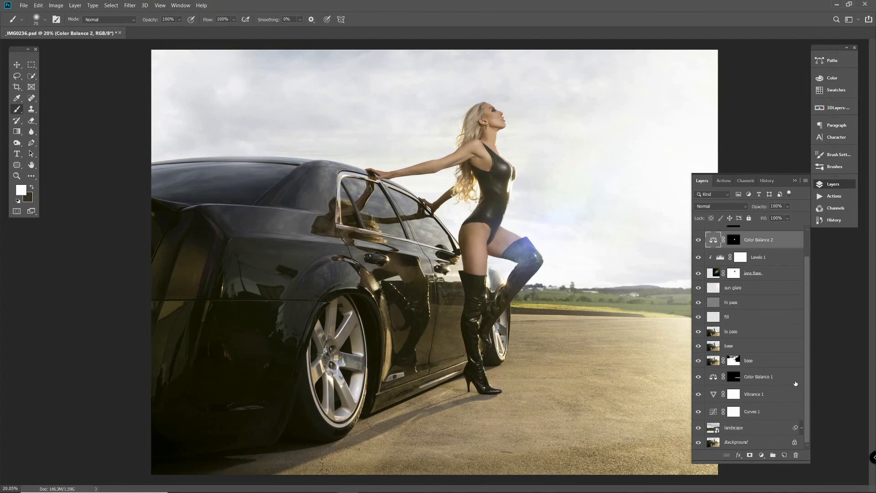